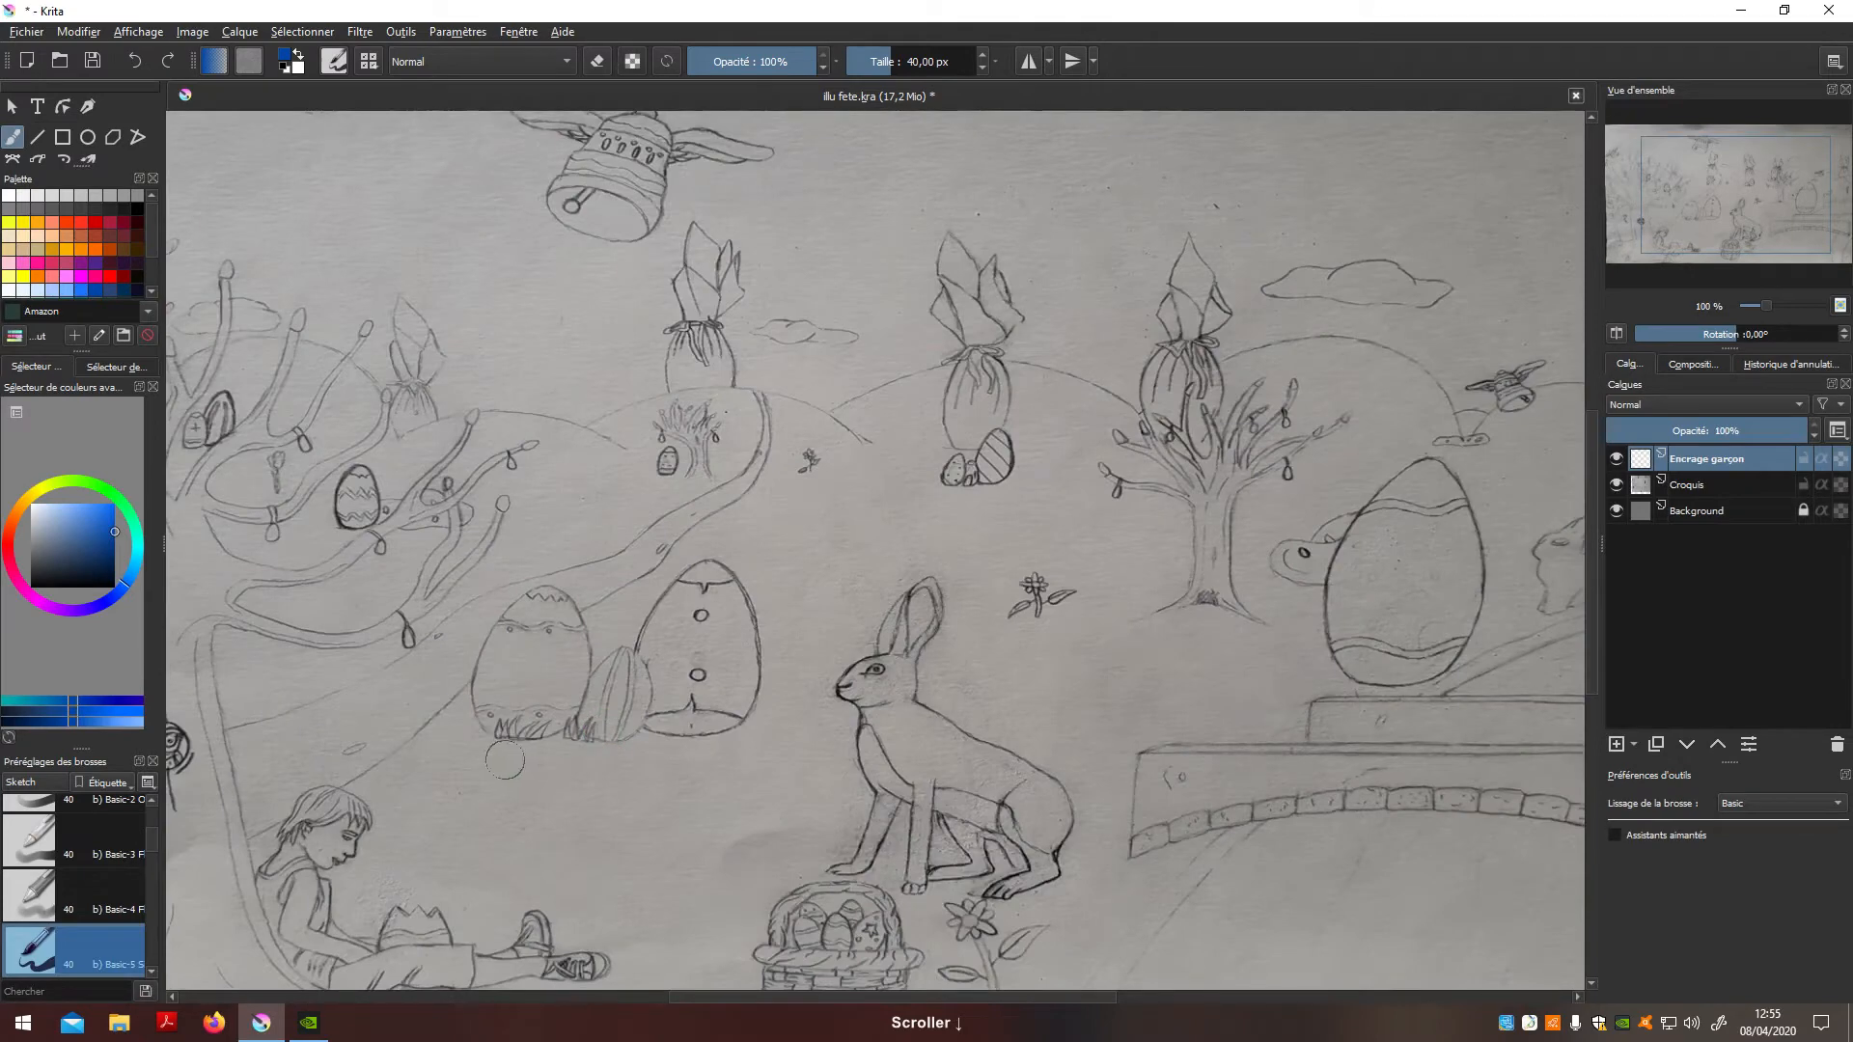
Step: Choose the Salmon palette colour for inking the seated boy's skin
{"action": "scroll", "coordinate": [814, 575], "scroll_direction": "up", "scroll_amount": 3}
{"action": "scroll", "coordinate": [813, 550], "scroll_direction": "down", "scroll_amount": 1}
{"action": "mouse_move", "coordinate": [812, 517]}
{"action": "left_mouse_down"}
{"action": "mouse_move", "coordinate": [856, 598]}
{"action": "mouse_move", "coordinate": [753, 670]}
{"action": "mouse_move", "coordinate": [801, 608]}
{"action": "left_mouse_up"}
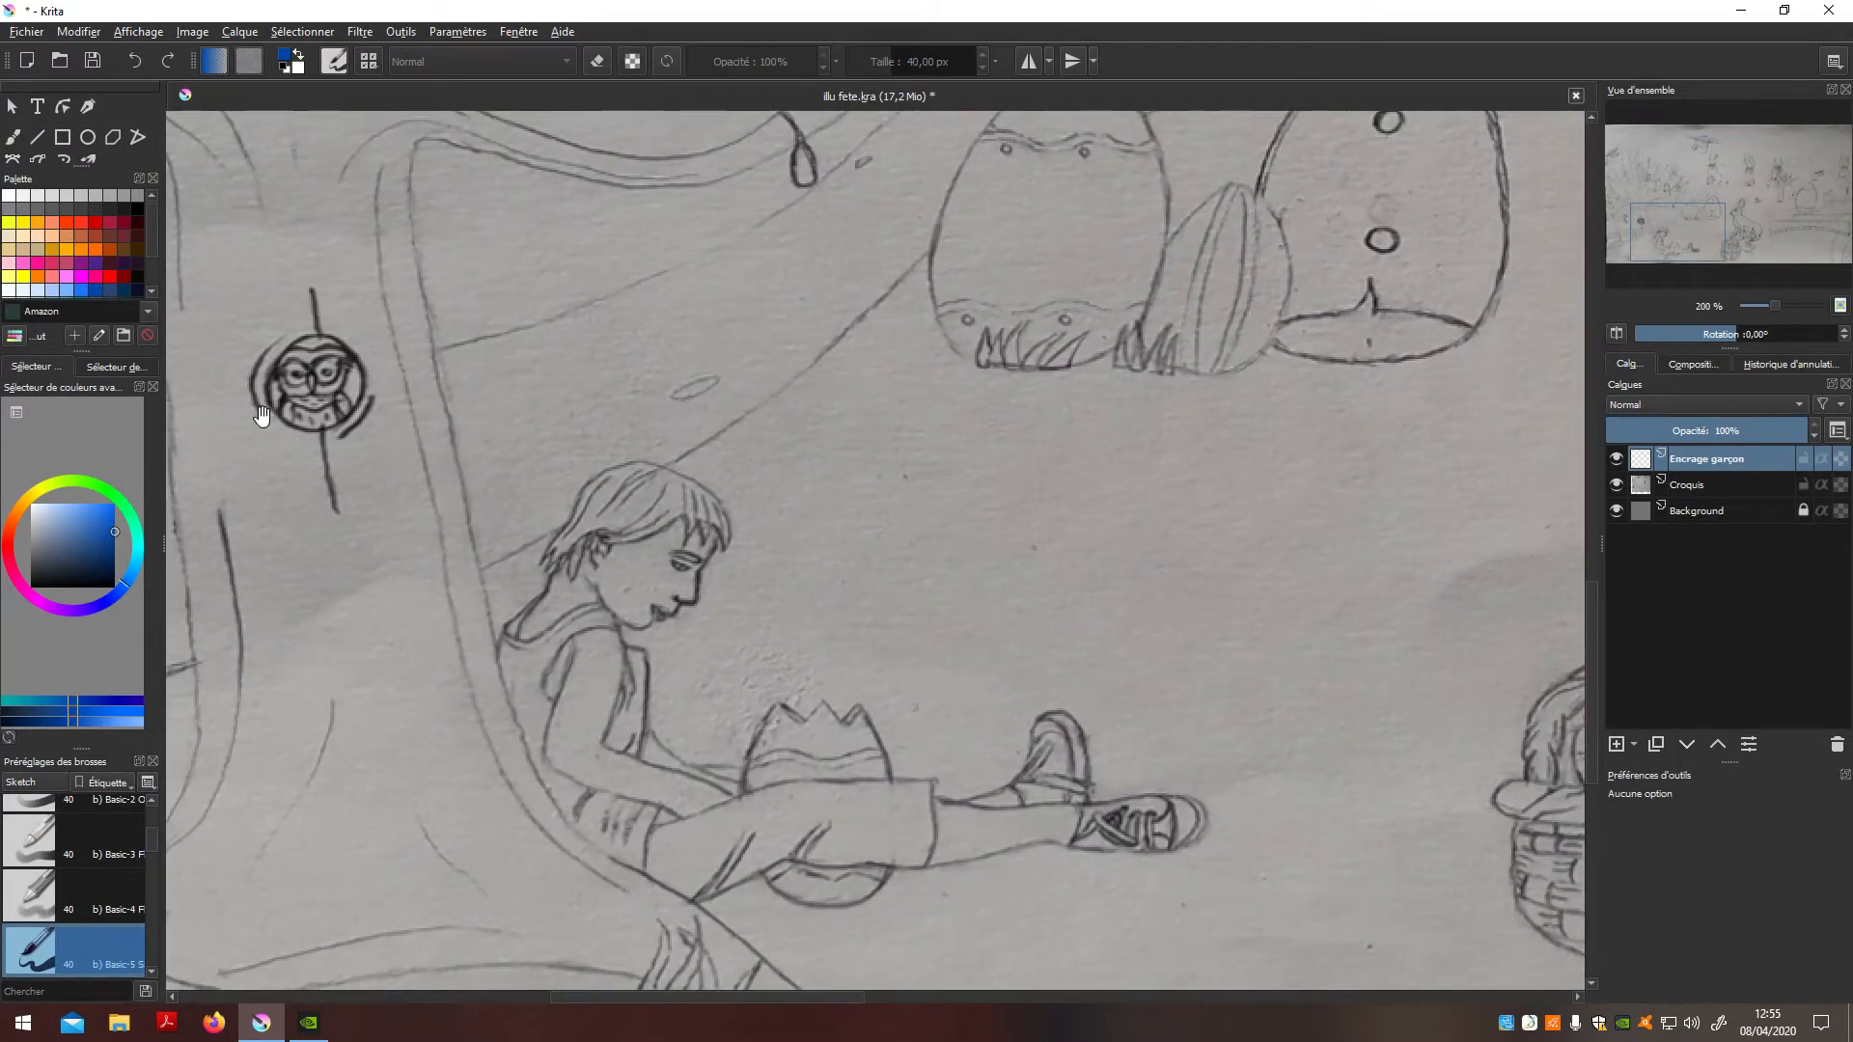
{"action": "mouse_move", "coordinate": [153, 230]}
{"action": "left_mouse_down"}
{"action": "mouse_move", "coordinate": [153, 257]}
{"action": "mouse_move", "coordinate": [148, 224]}
{"action": "left_mouse_up"}
{"action": "left_click", "coordinate": [52, 223]}
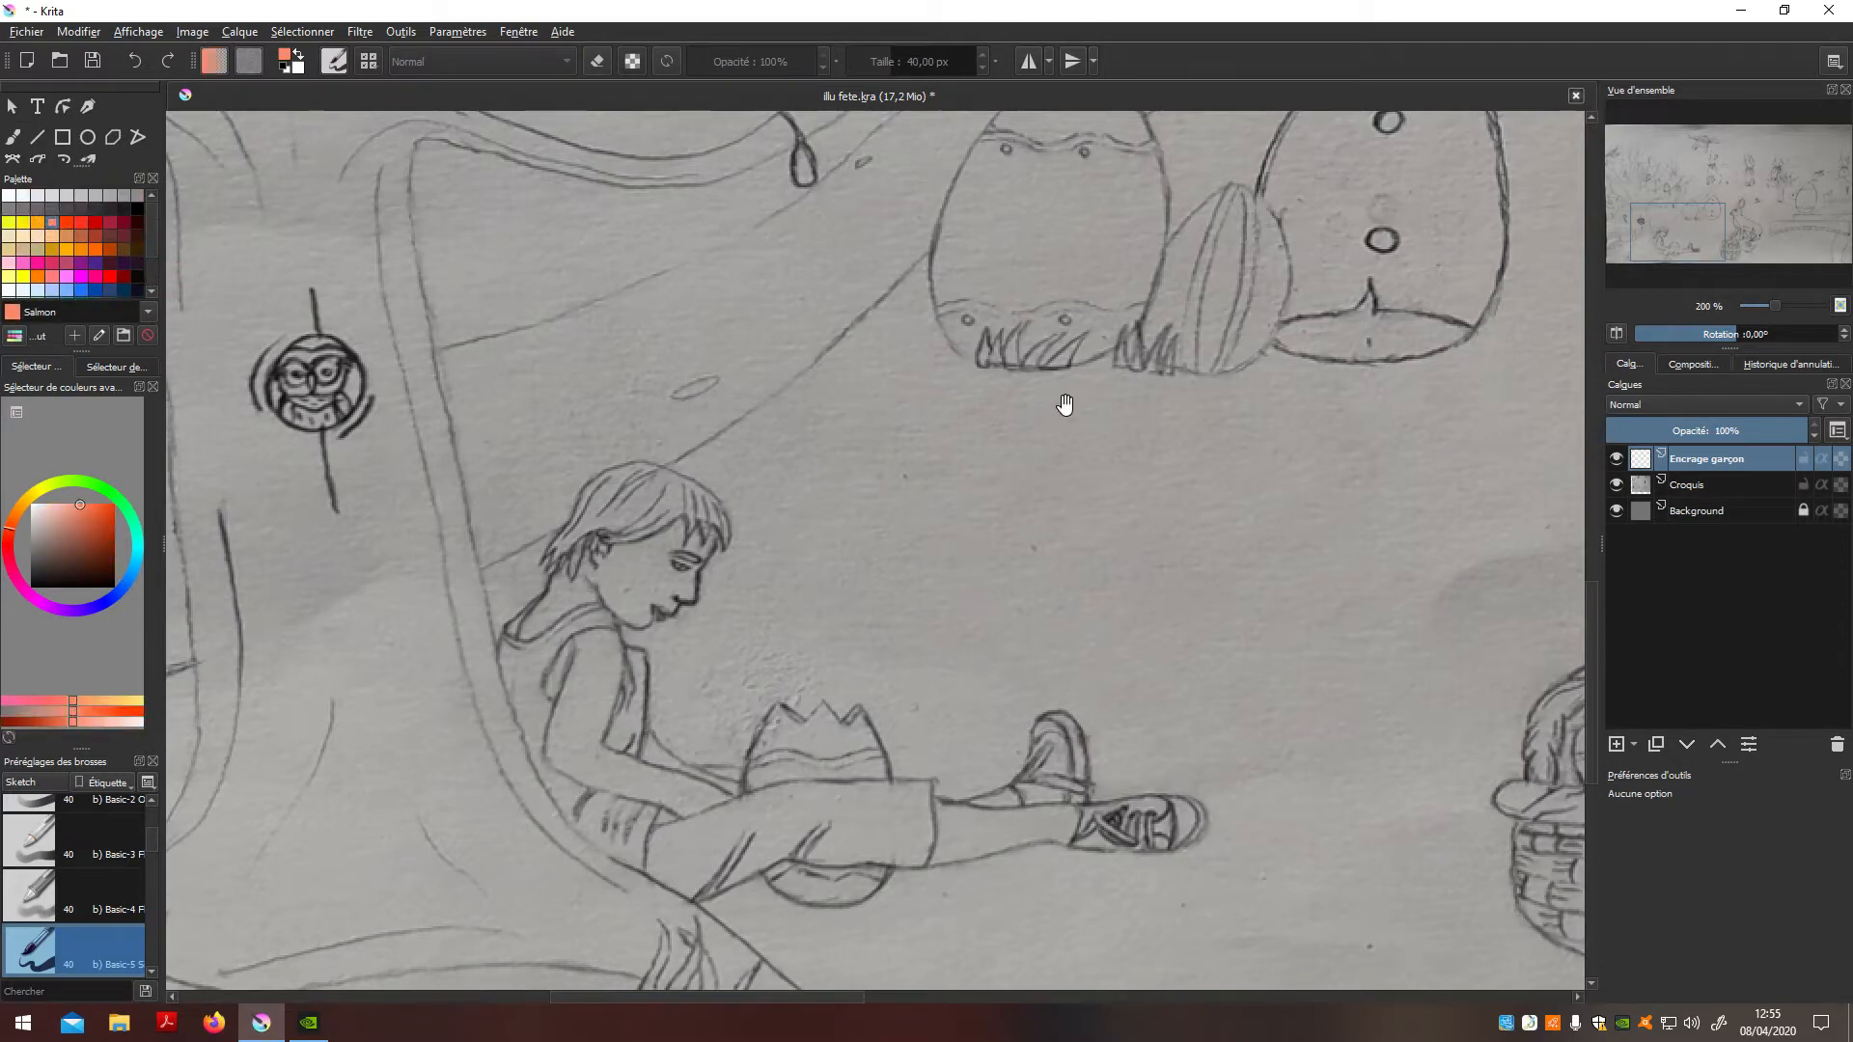
Step: Add a new paint layer above the boy's inking layer and name it Palette
{"action": "key", "text": "1"}
{"action": "key", "text": "Insert"}
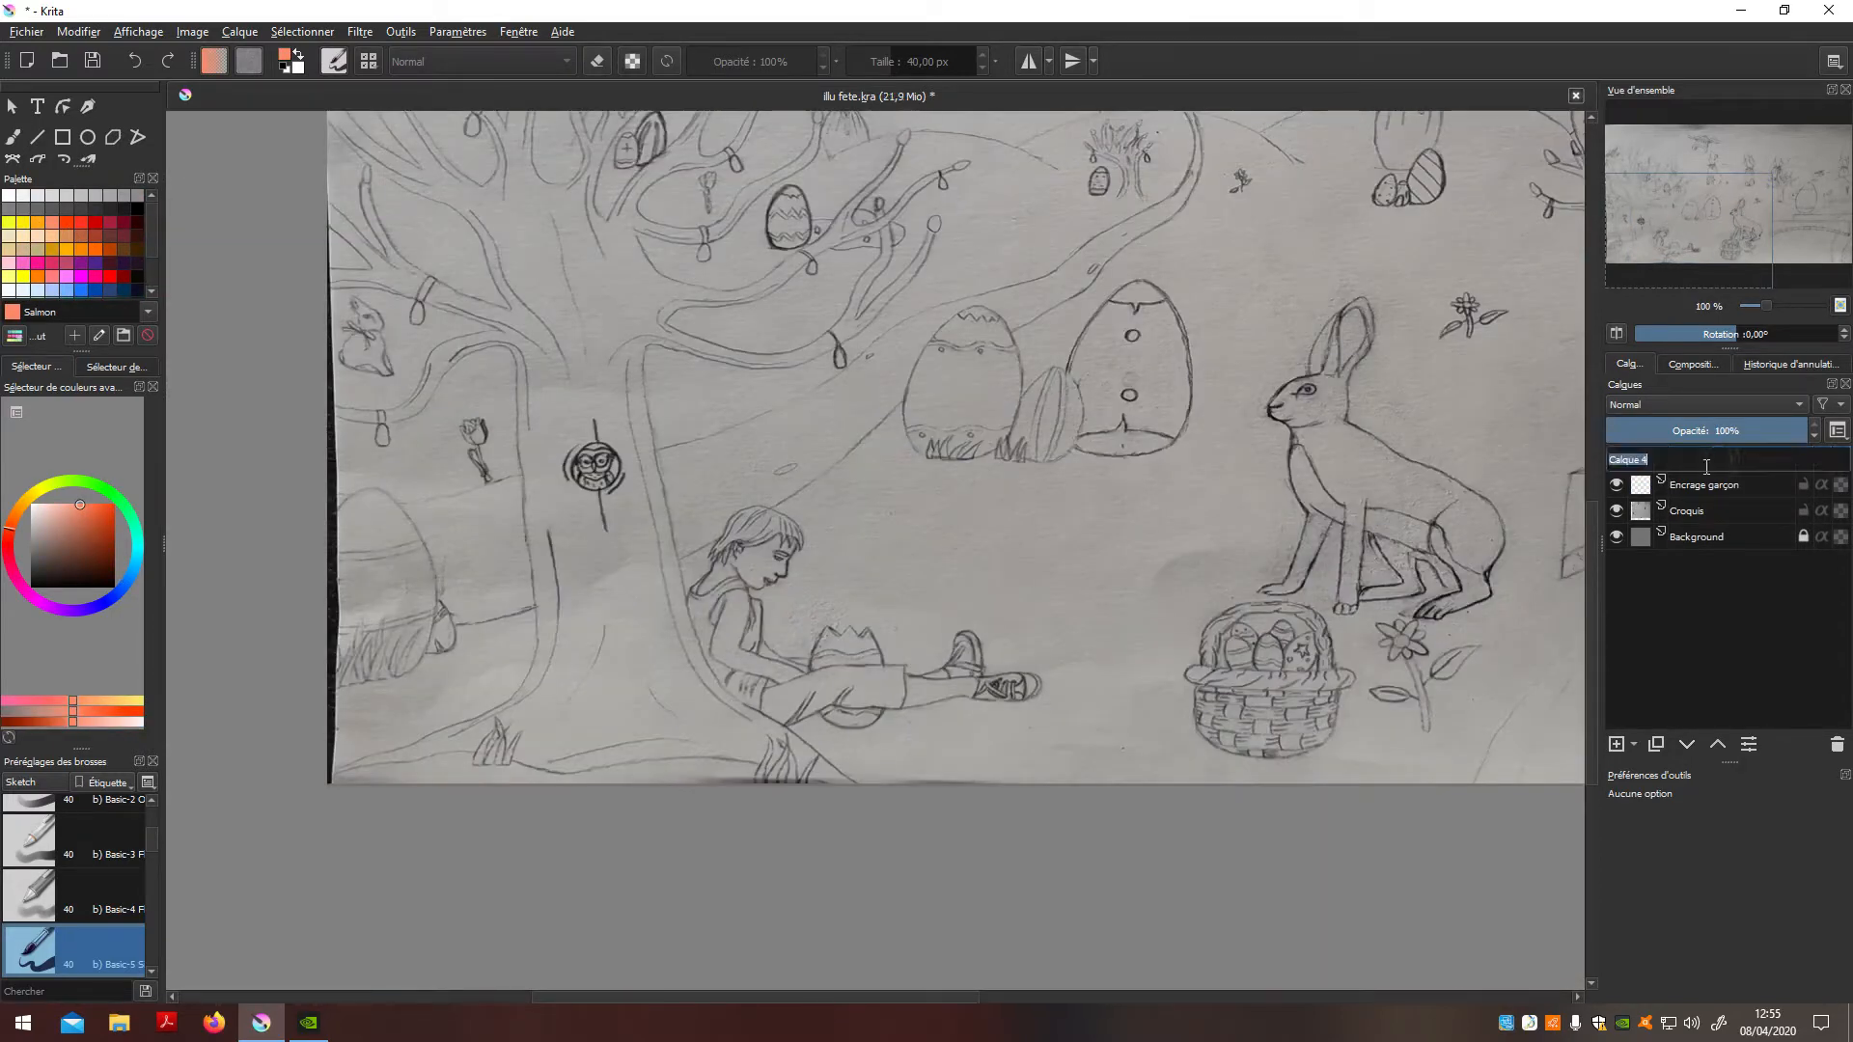
{"action": "type", "text": "Palette"}
{"action": "key", "text": "Return"}
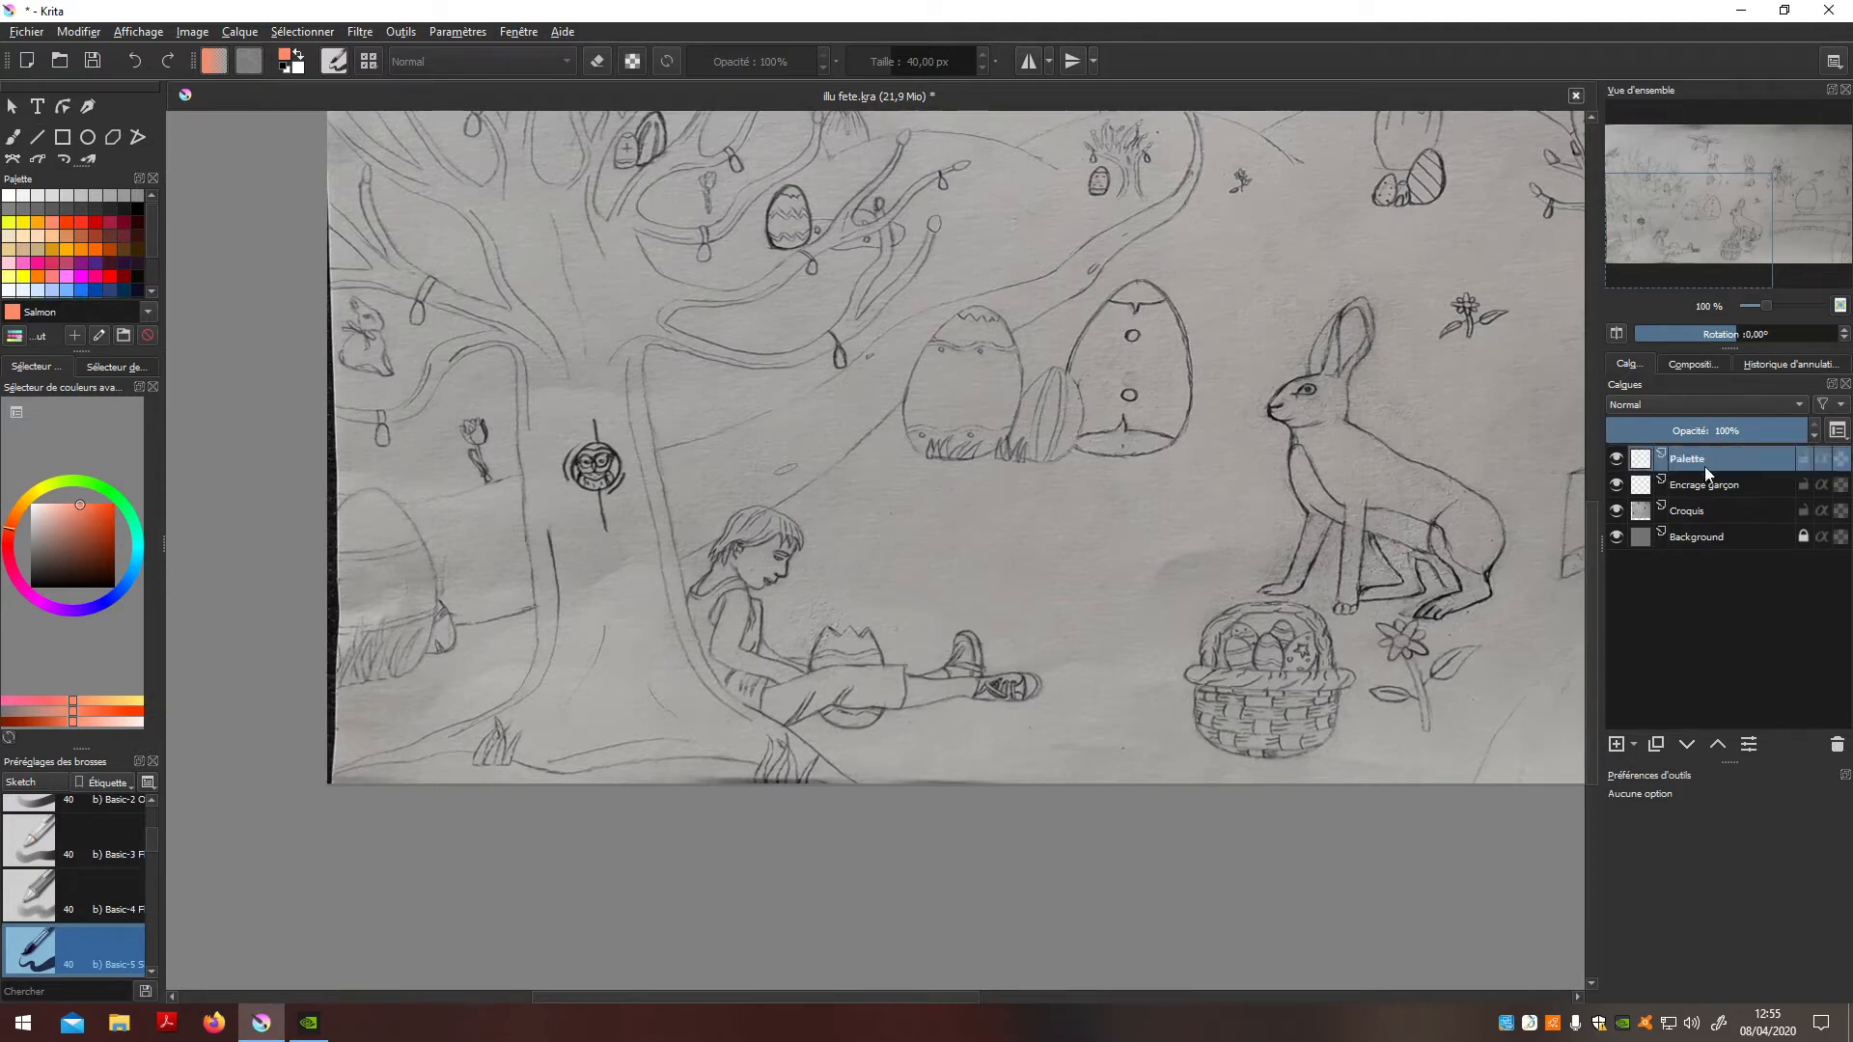
Step: Paint a round salmon colour swatch in the sky area on the Palette layer
{"action": "mouse_move", "coordinate": [1386, 266]}
{"action": "left_mouse_down"}
{"action": "mouse_move", "coordinate": [1293, 446]}
{"action": "mouse_move", "coordinate": [1300, 535]}
{"action": "left_mouse_up"}
{"action": "key", "text": "b"}
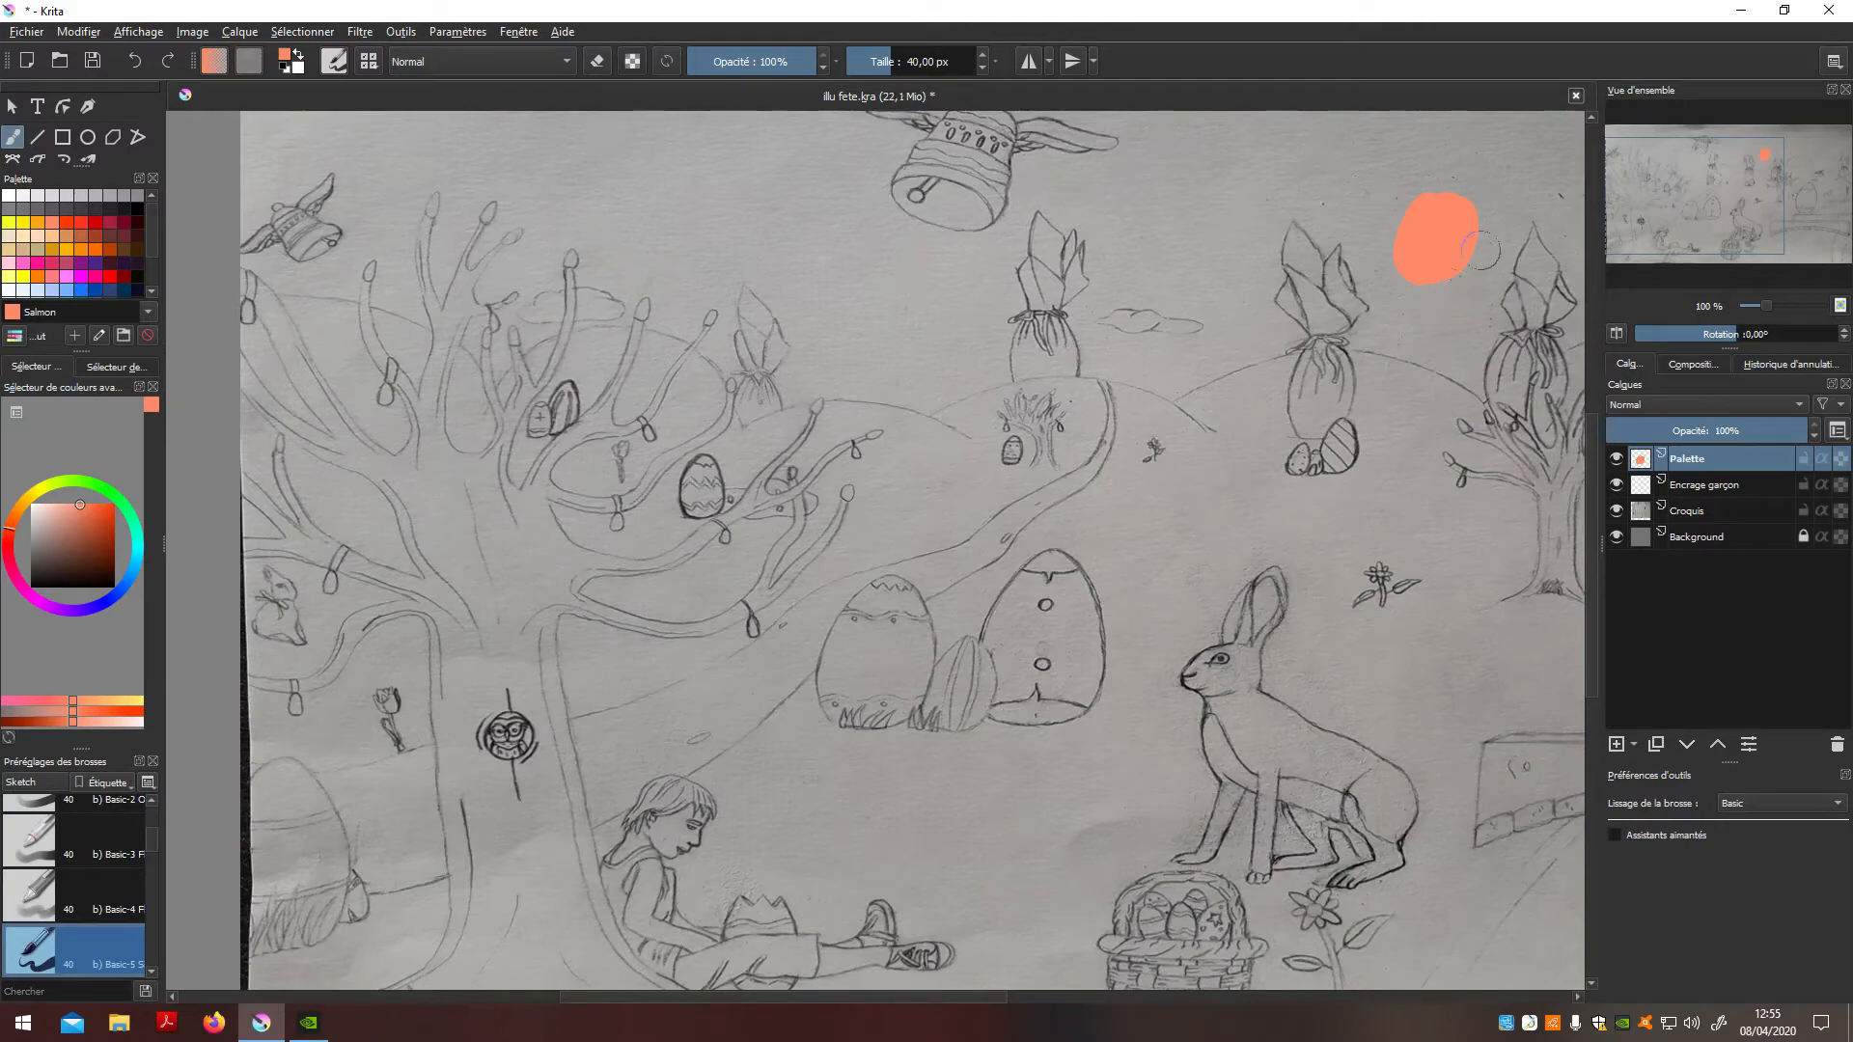
{"action": "scroll", "coordinate": [775, 707], "scroll_direction": "down", "scroll_amount": 1}
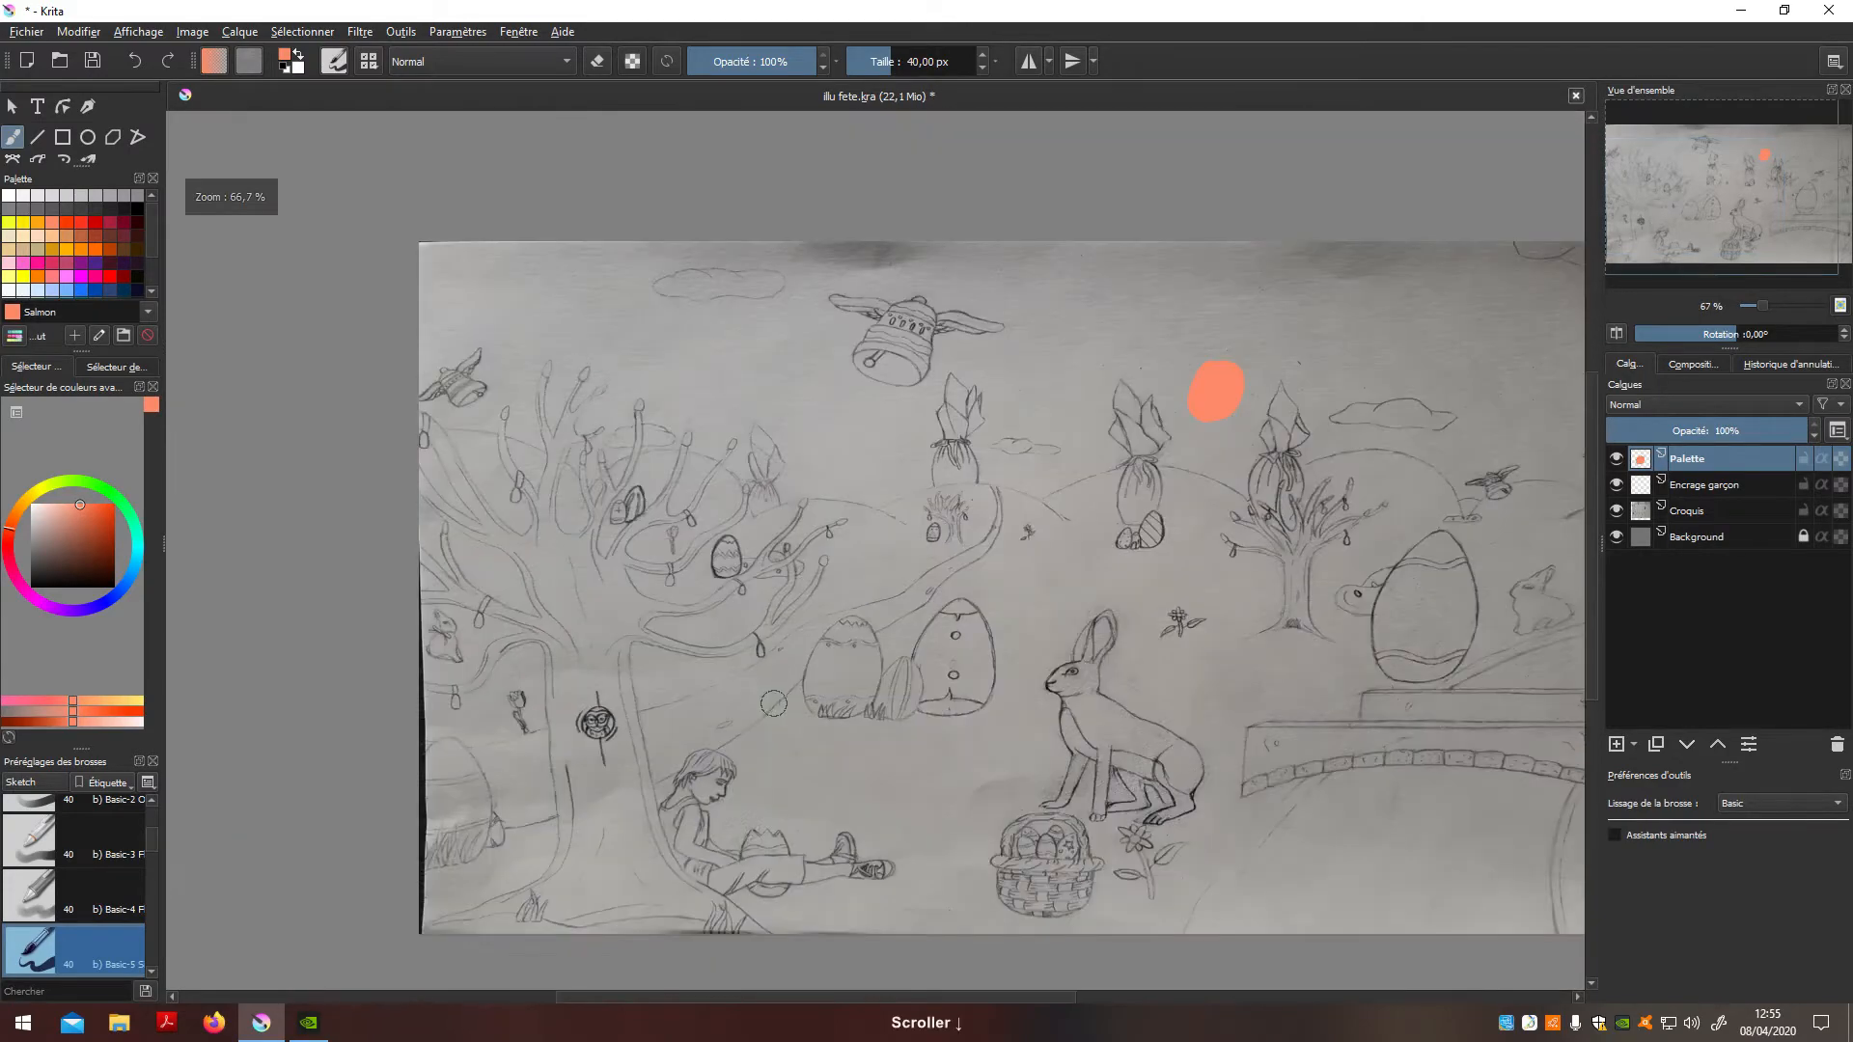
Step: Reduce the brush size to 7 px for tracing the seated boy
{"action": "scroll", "coordinate": [772, 712], "scroll_direction": "up", "scroll_amount": 1}
{"action": "key", "text": "n"}
{"action": "left_click_drag", "start_coordinate": [743, 734], "coordinate": [807, 538]}
{"action": "scroll", "coordinate": [869, 691], "scroll_direction": "up", "scroll_amount": 3}
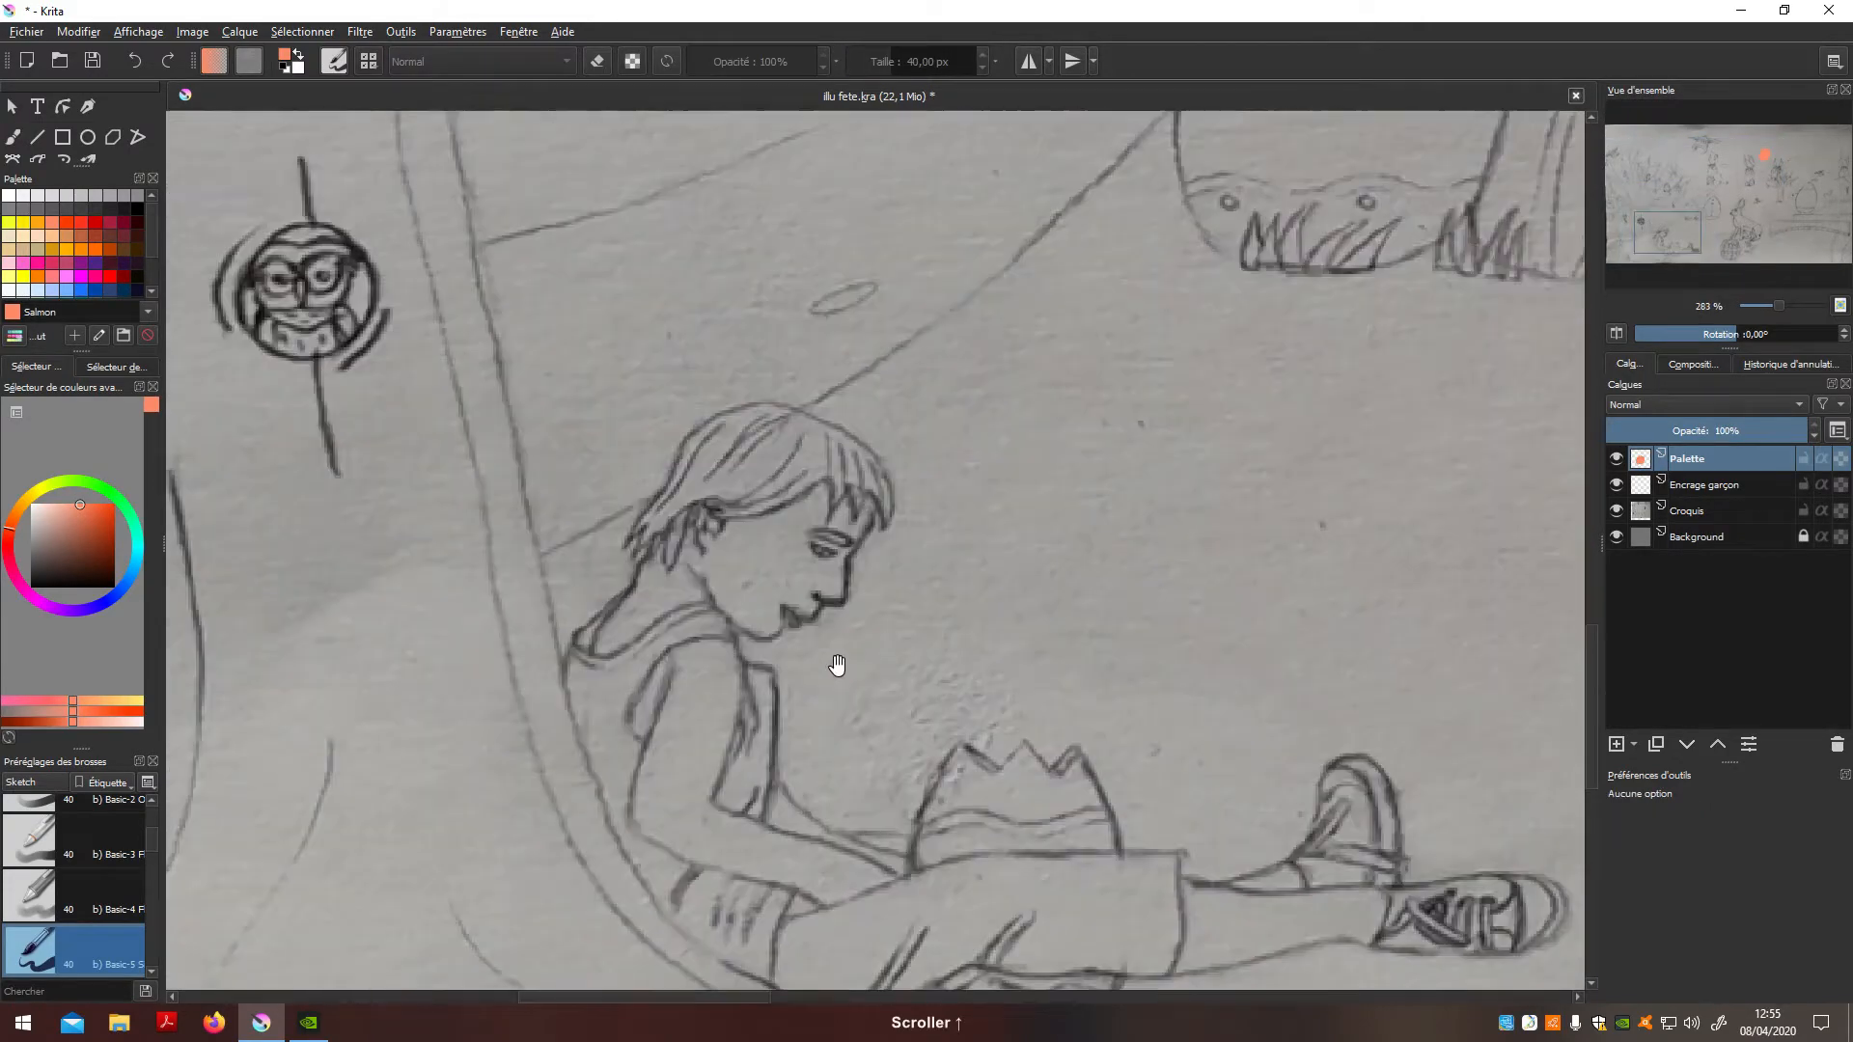
{"action": "mouse_move", "coordinate": [882, 467]}
{"action": "left_mouse_down"}
{"action": "mouse_move", "coordinate": [723, 666]}
{"action": "mouse_move", "coordinate": [817, 759]}
{"action": "mouse_move", "coordinate": [814, 455]}
{"action": "left_mouse_up"}
{"action": "key", "text": "b"}
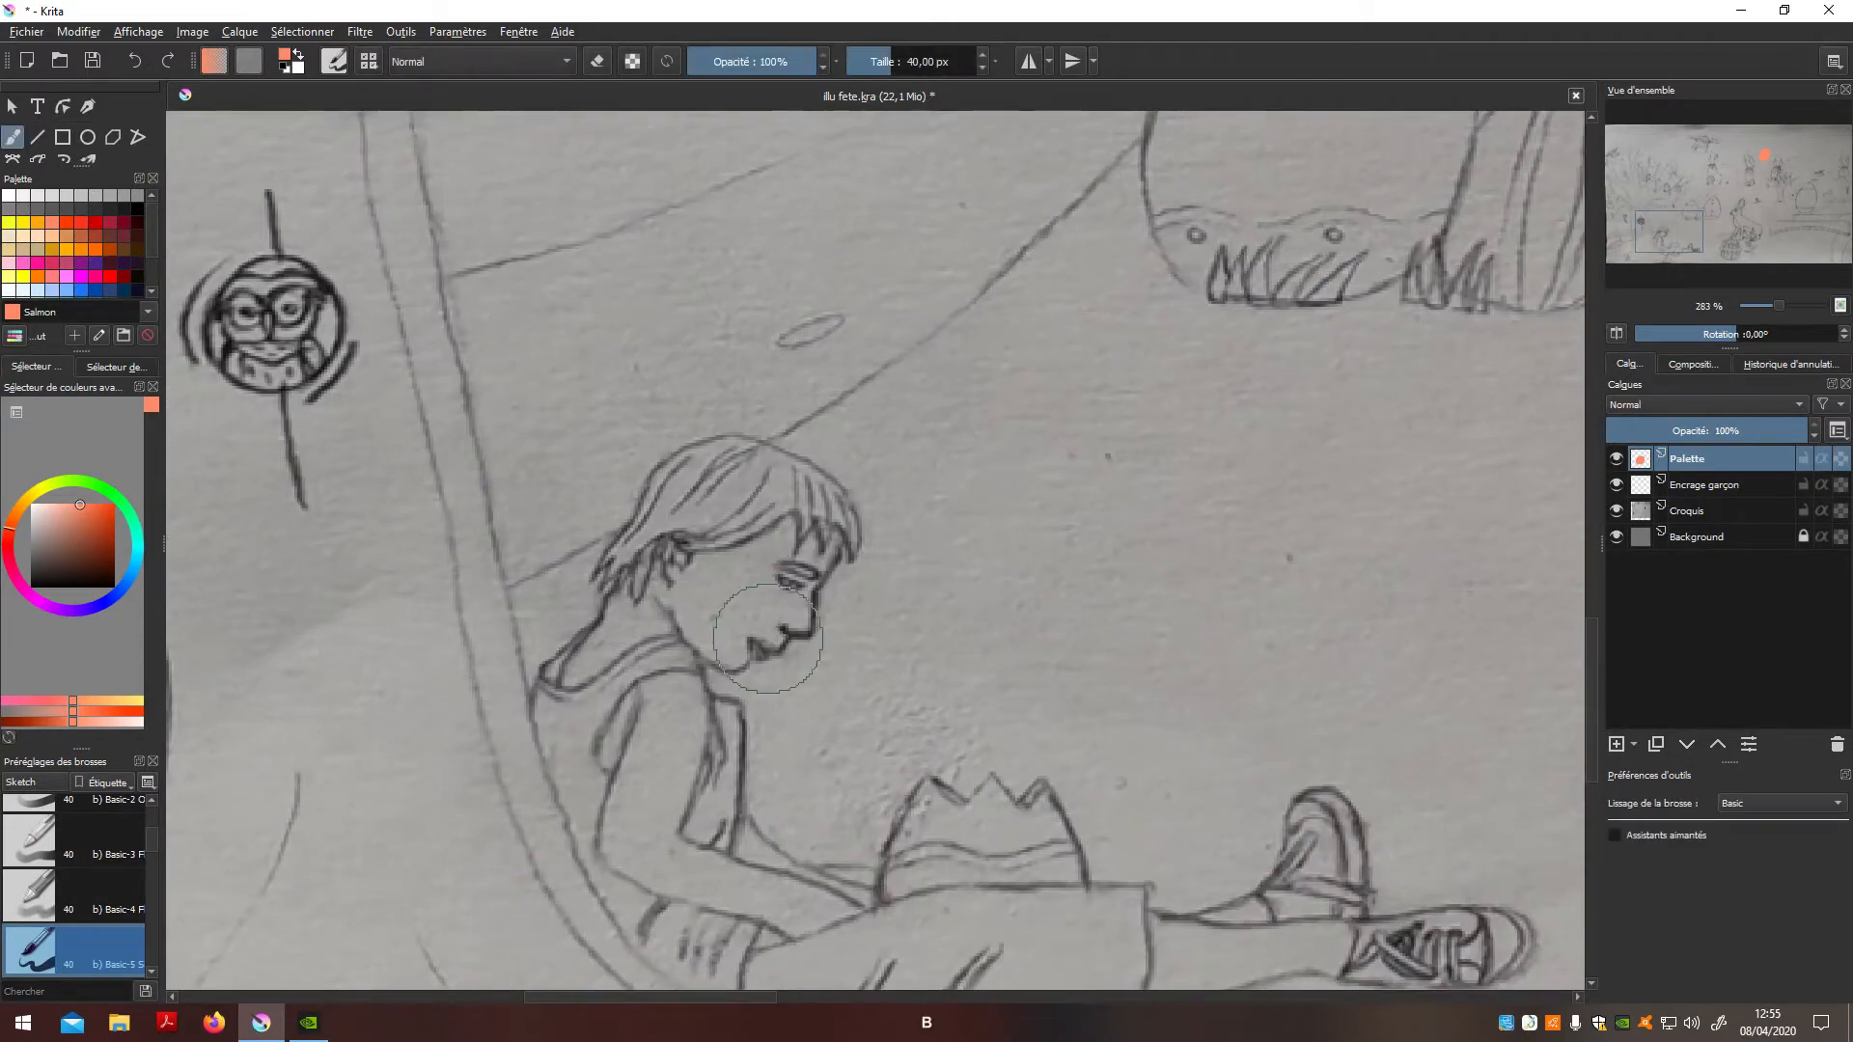
{"action": "key", "text": "bracketleft"}
{"action": "key", "text": "bracketleft"}
{"action": "key", "text": "bracketleft"}
{"action": "key", "text": "bracketleft"}
{"action": "key", "text": "bracketleft"}
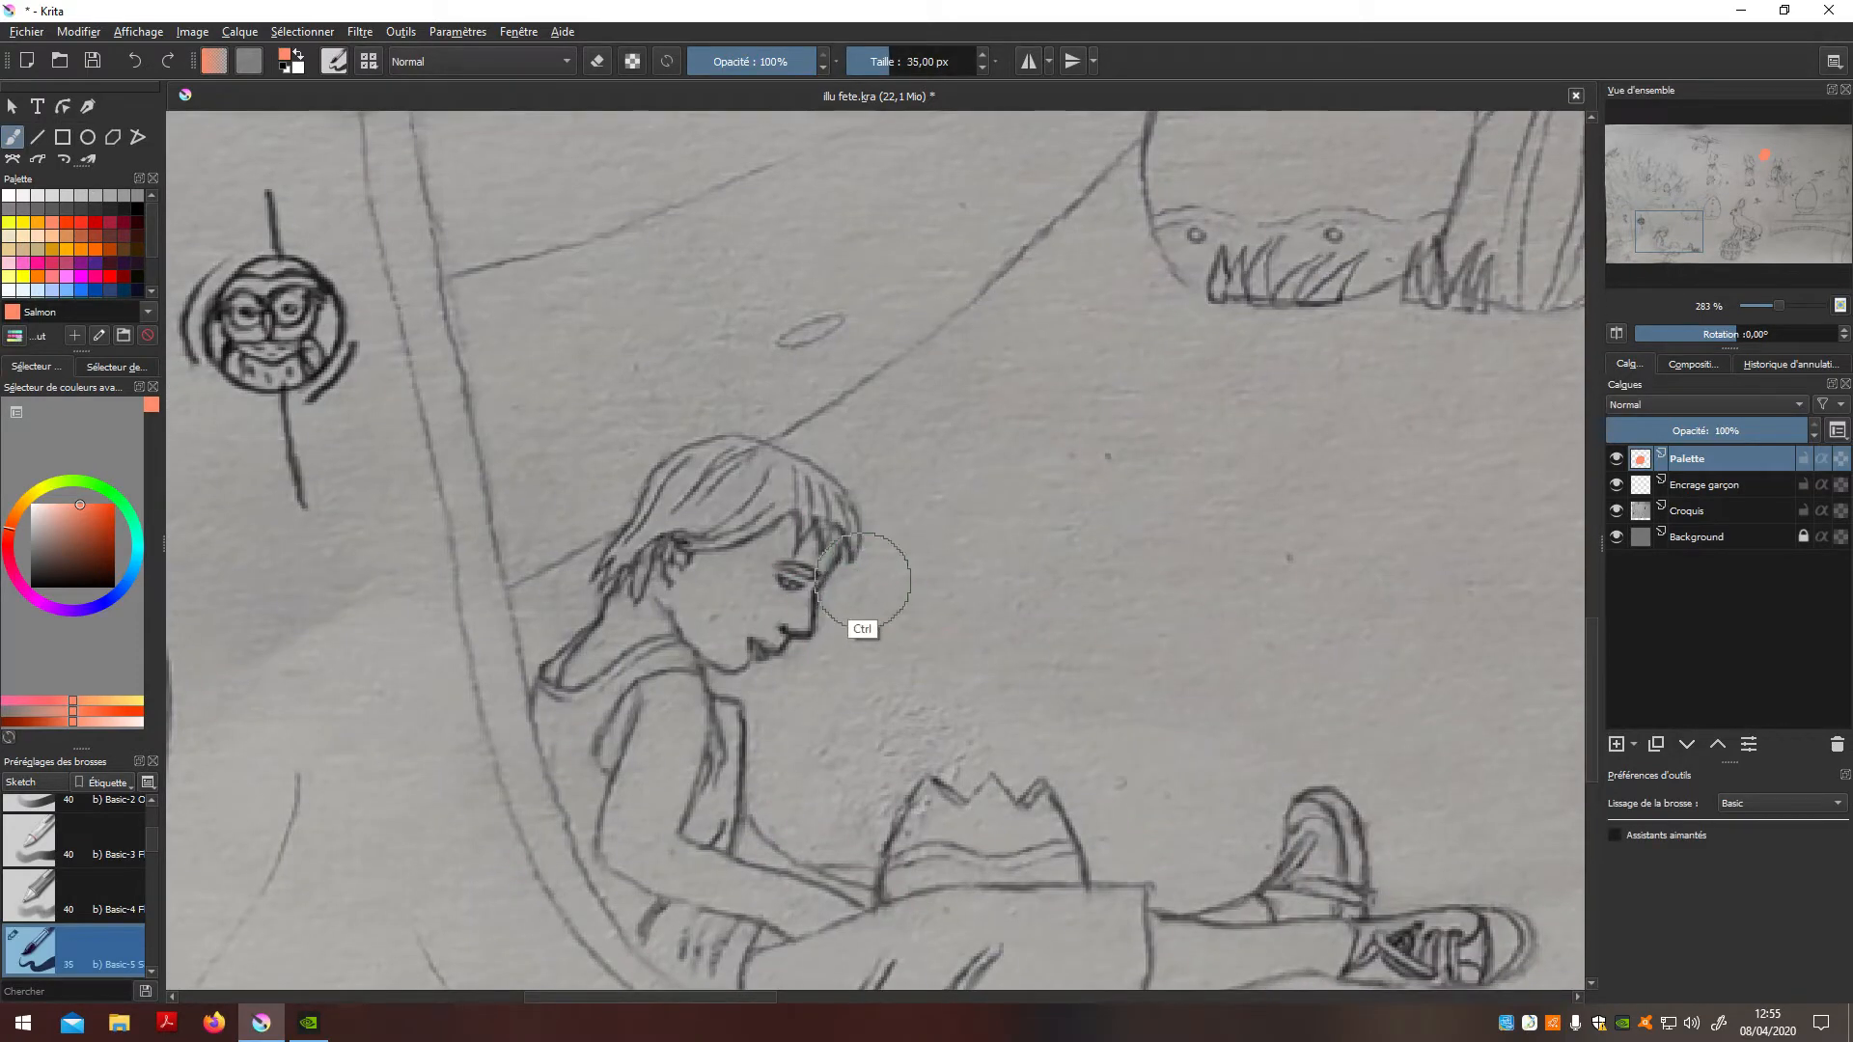
{"action": "key", "text": "bracketleft"}
{"action": "key", "text": "bracketleft"}
{"action": "key", "text": "bracketleft"}
{"action": "key", "text": "bracketleft"}
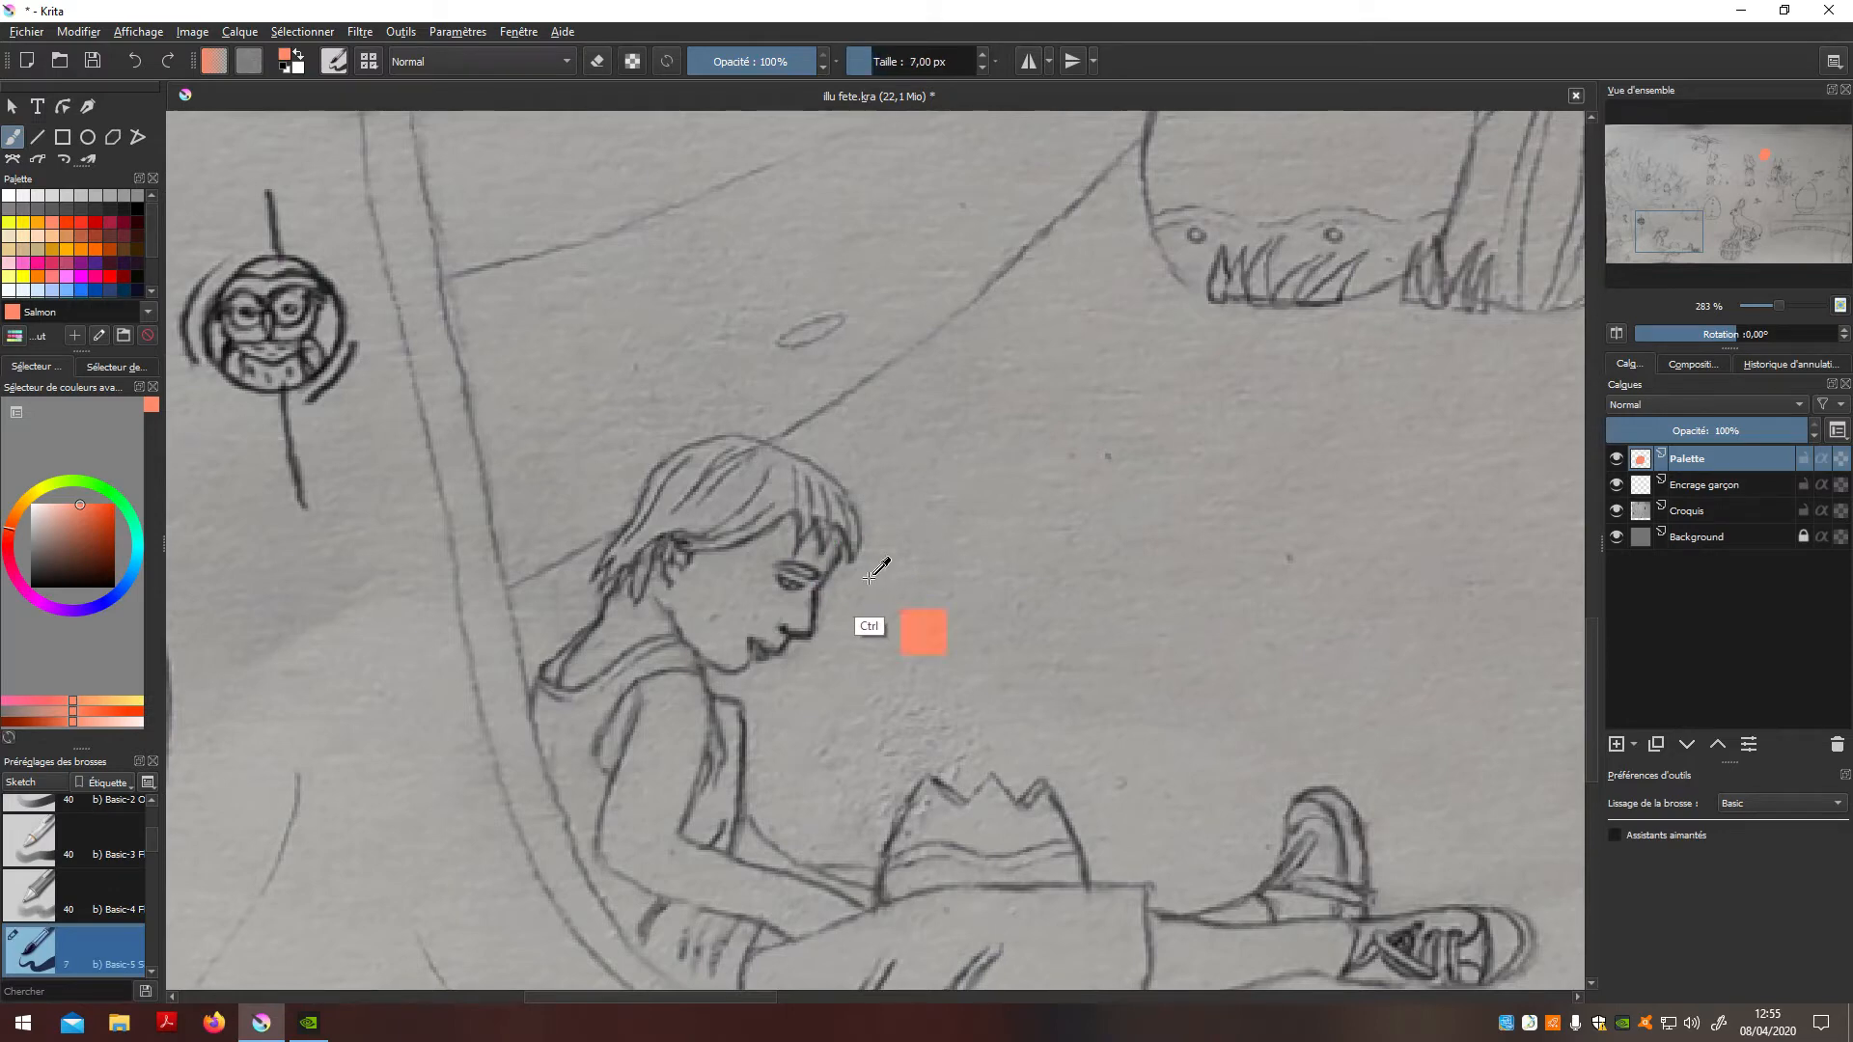
{"action": "key", "text": "bracketleft"}
{"action": "key", "text": "bracketleft"}
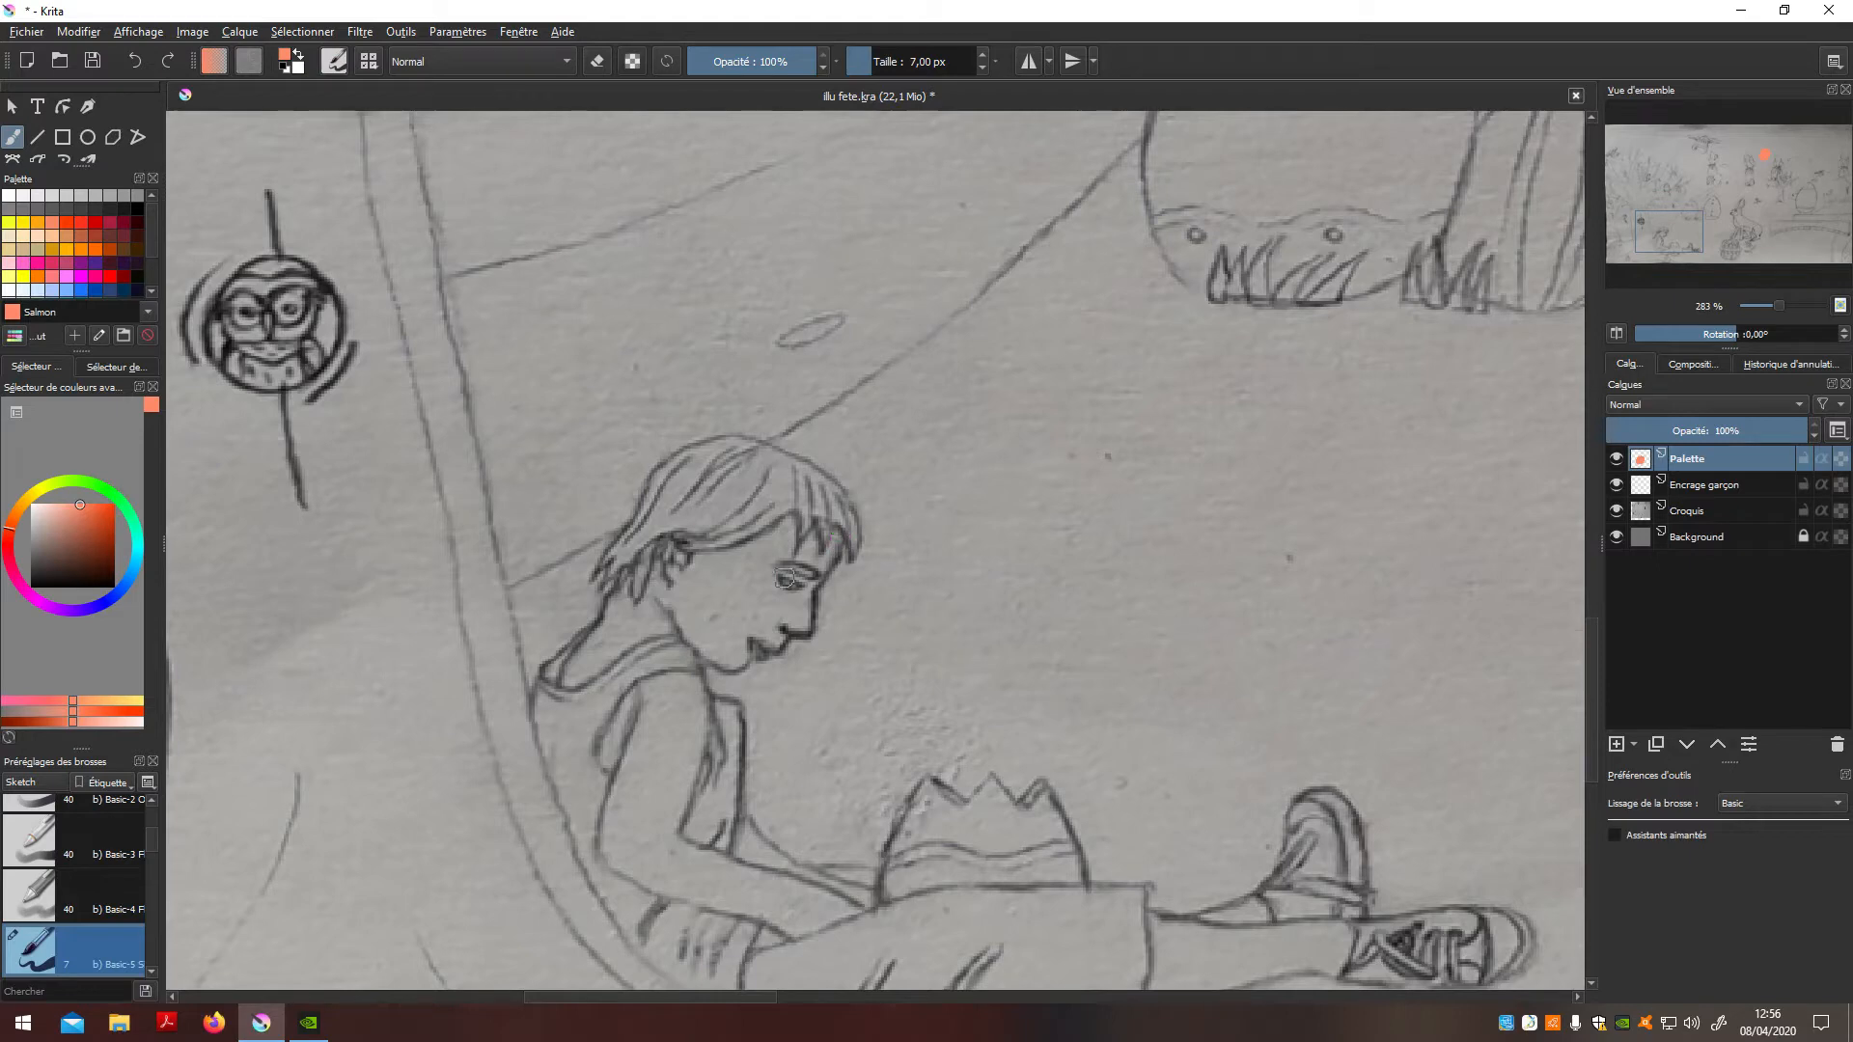
Step: Ink the boy's facial profile, jaw and arms in salmon on the Encrage garçon layer, following the pencil sketch
{"action": "key", "text": "Page_Down"}
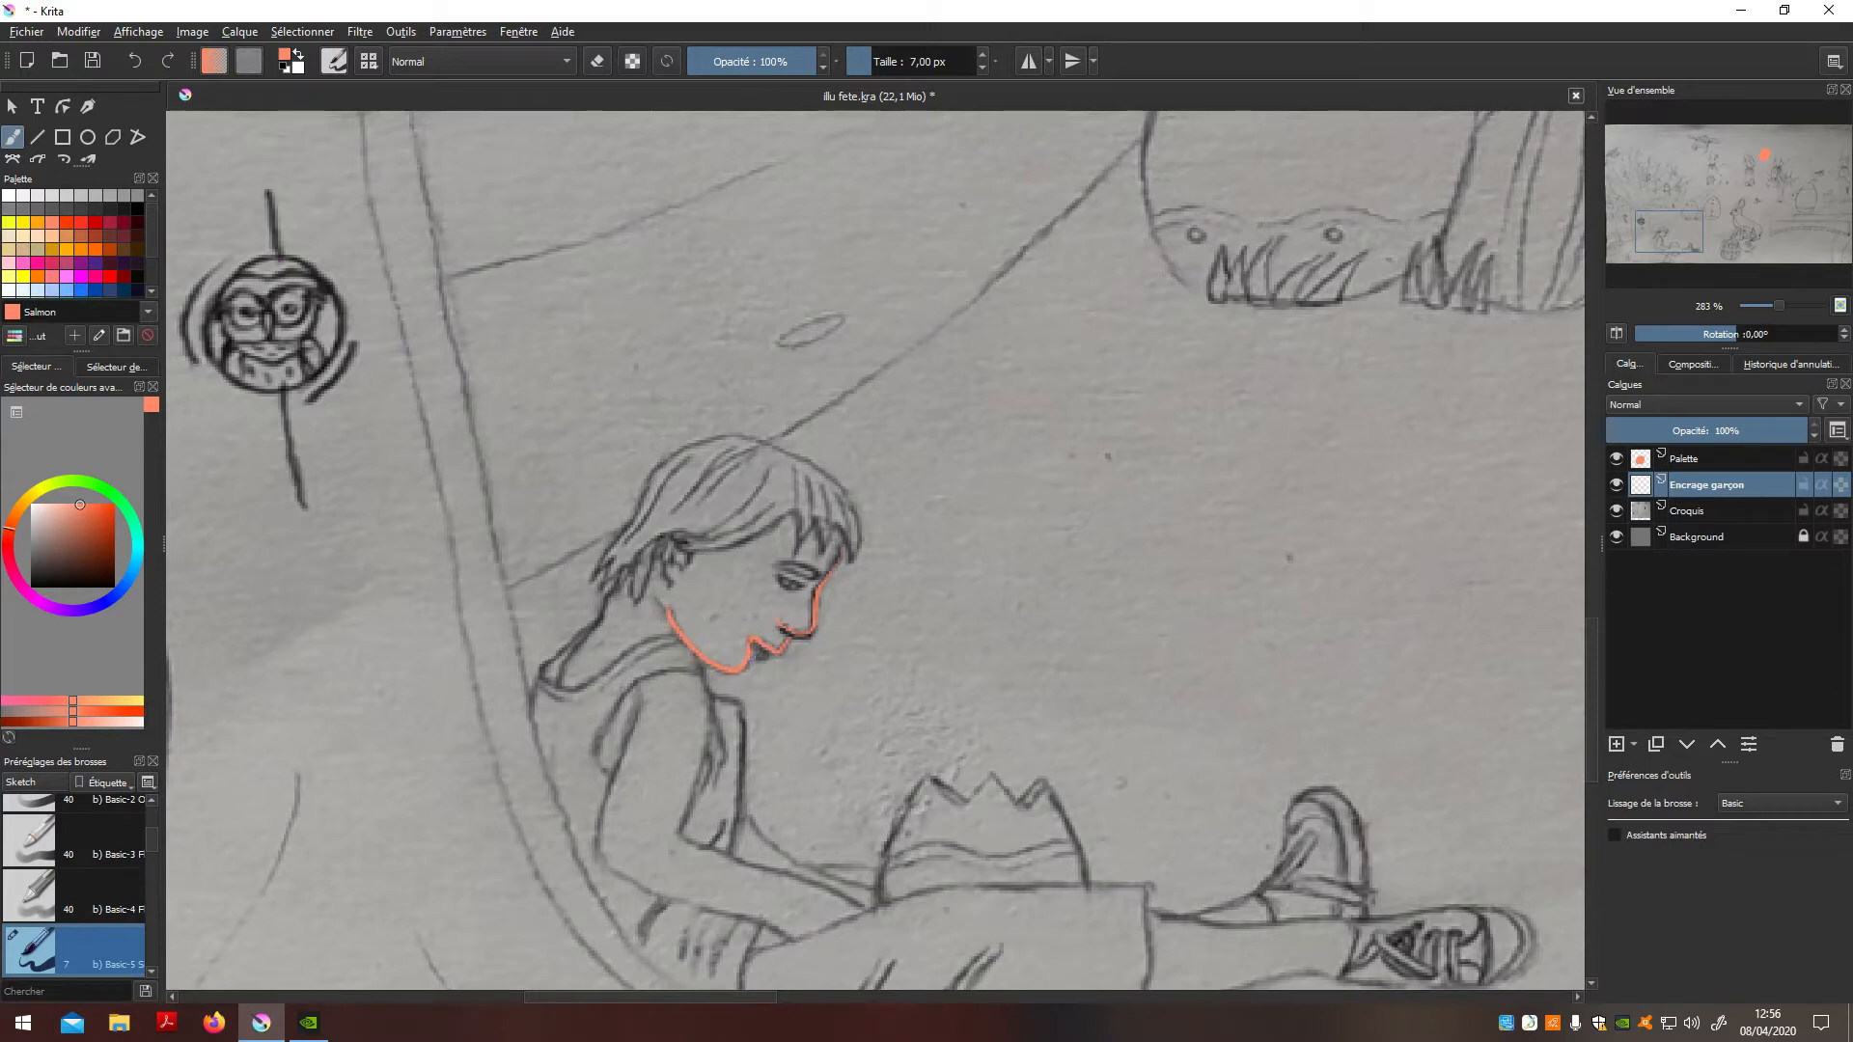
{"action": "key", "text": "ctrl+z"}
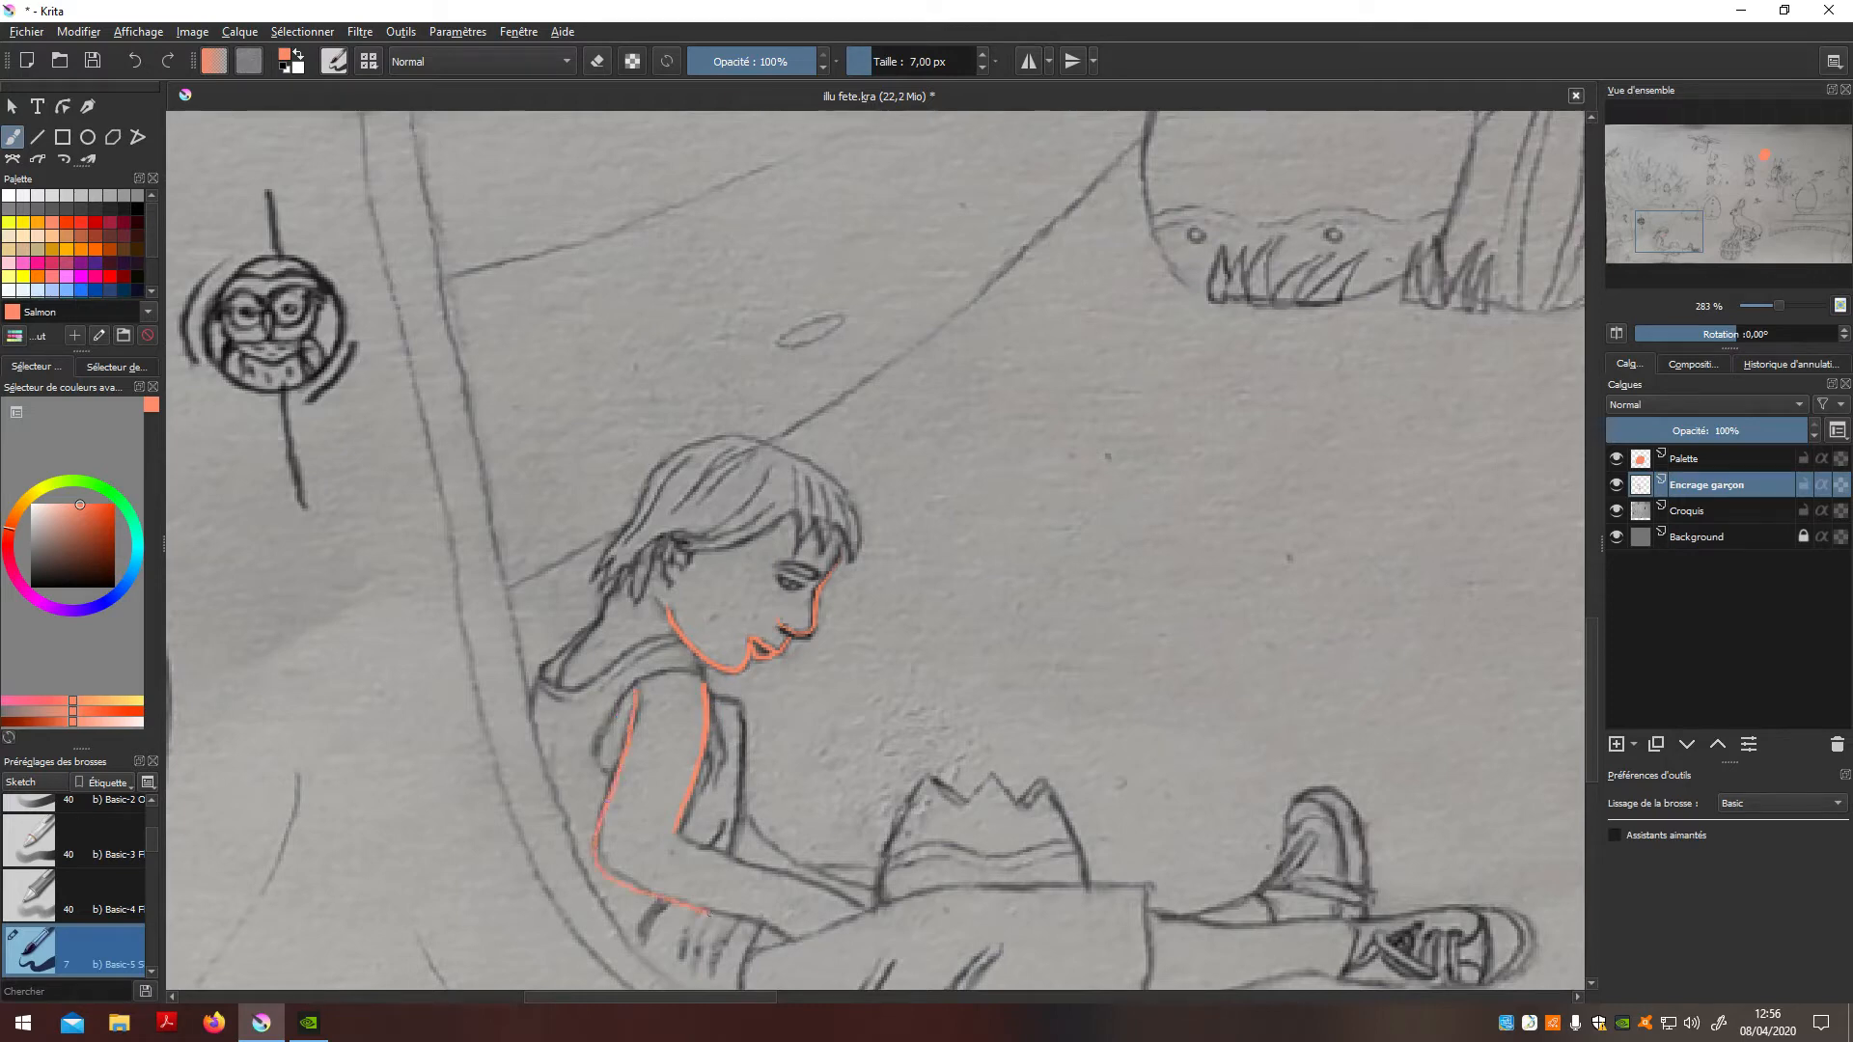
{"action": "left_click_drag", "start_coordinate": [677, 832], "coordinate": [804, 885]}
{"action": "key", "text": "ctrl+z"}
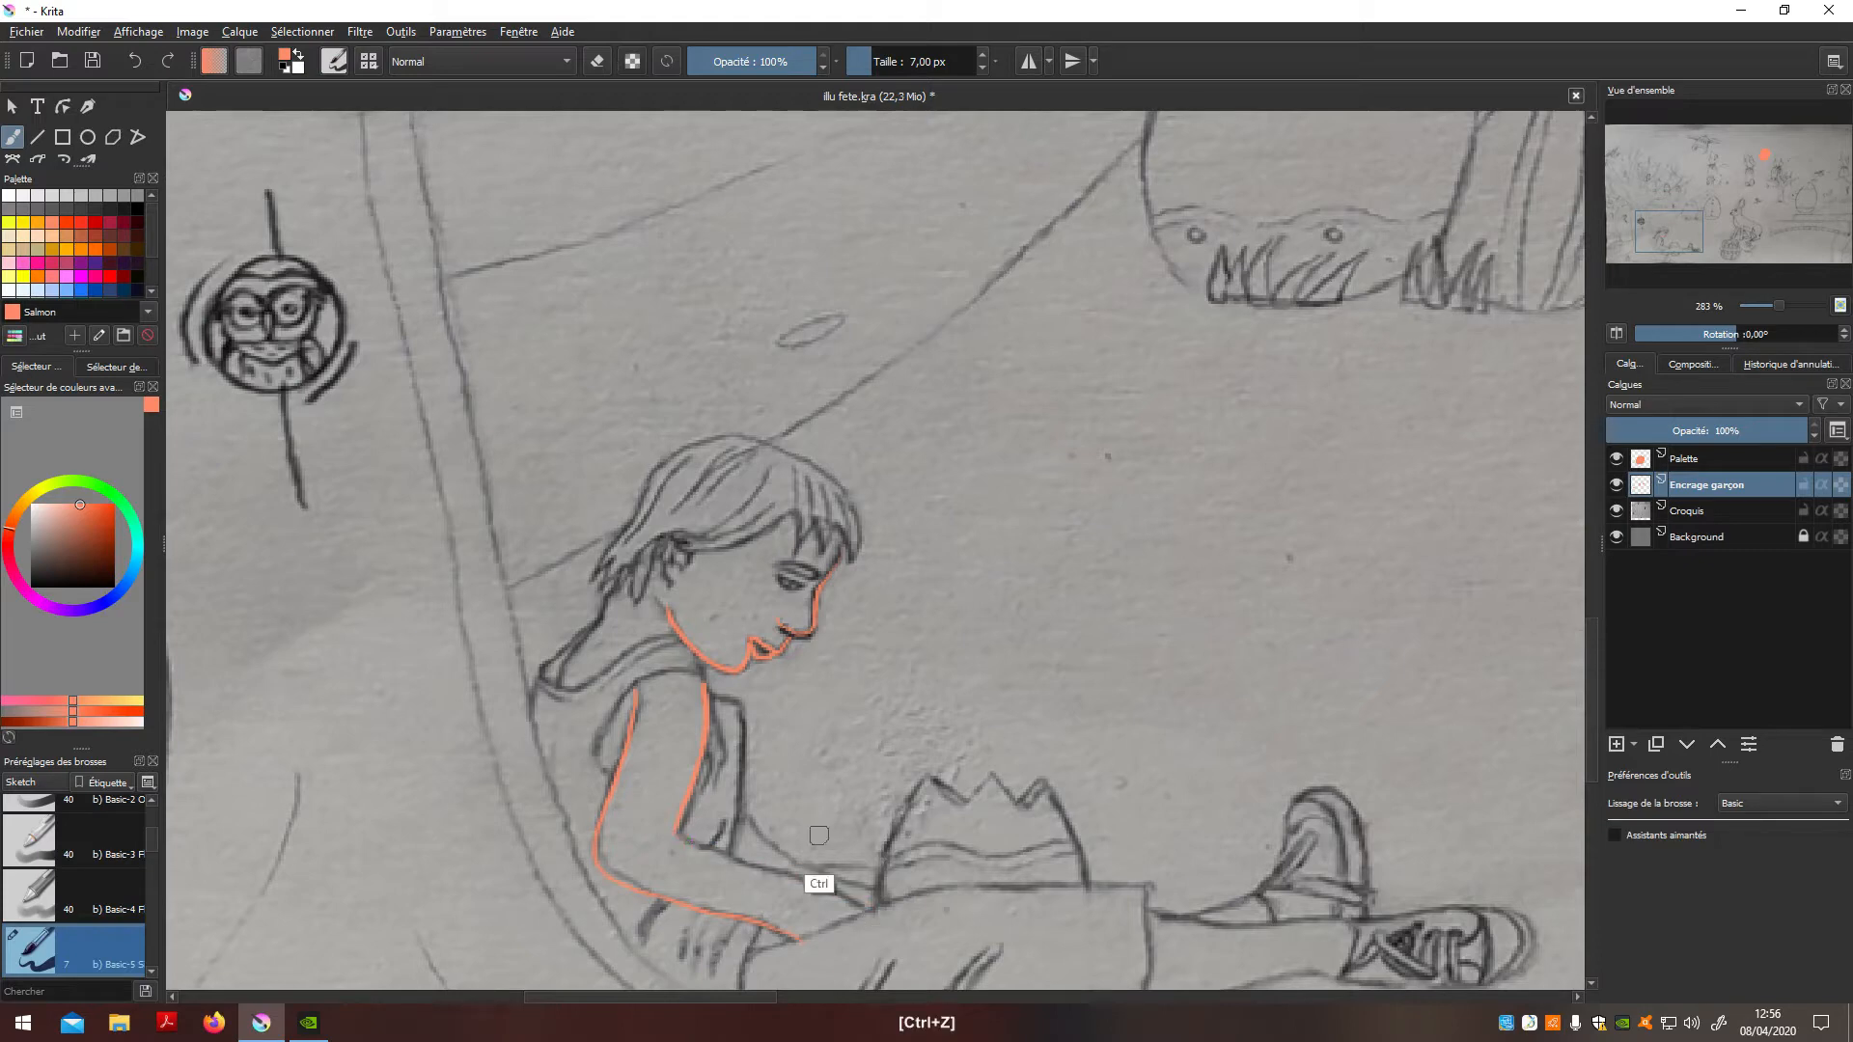
{"action": "left_click_drag", "start_coordinate": [677, 836], "coordinate": [873, 912]}
{"action": "key", "text": "ctrl+z"}
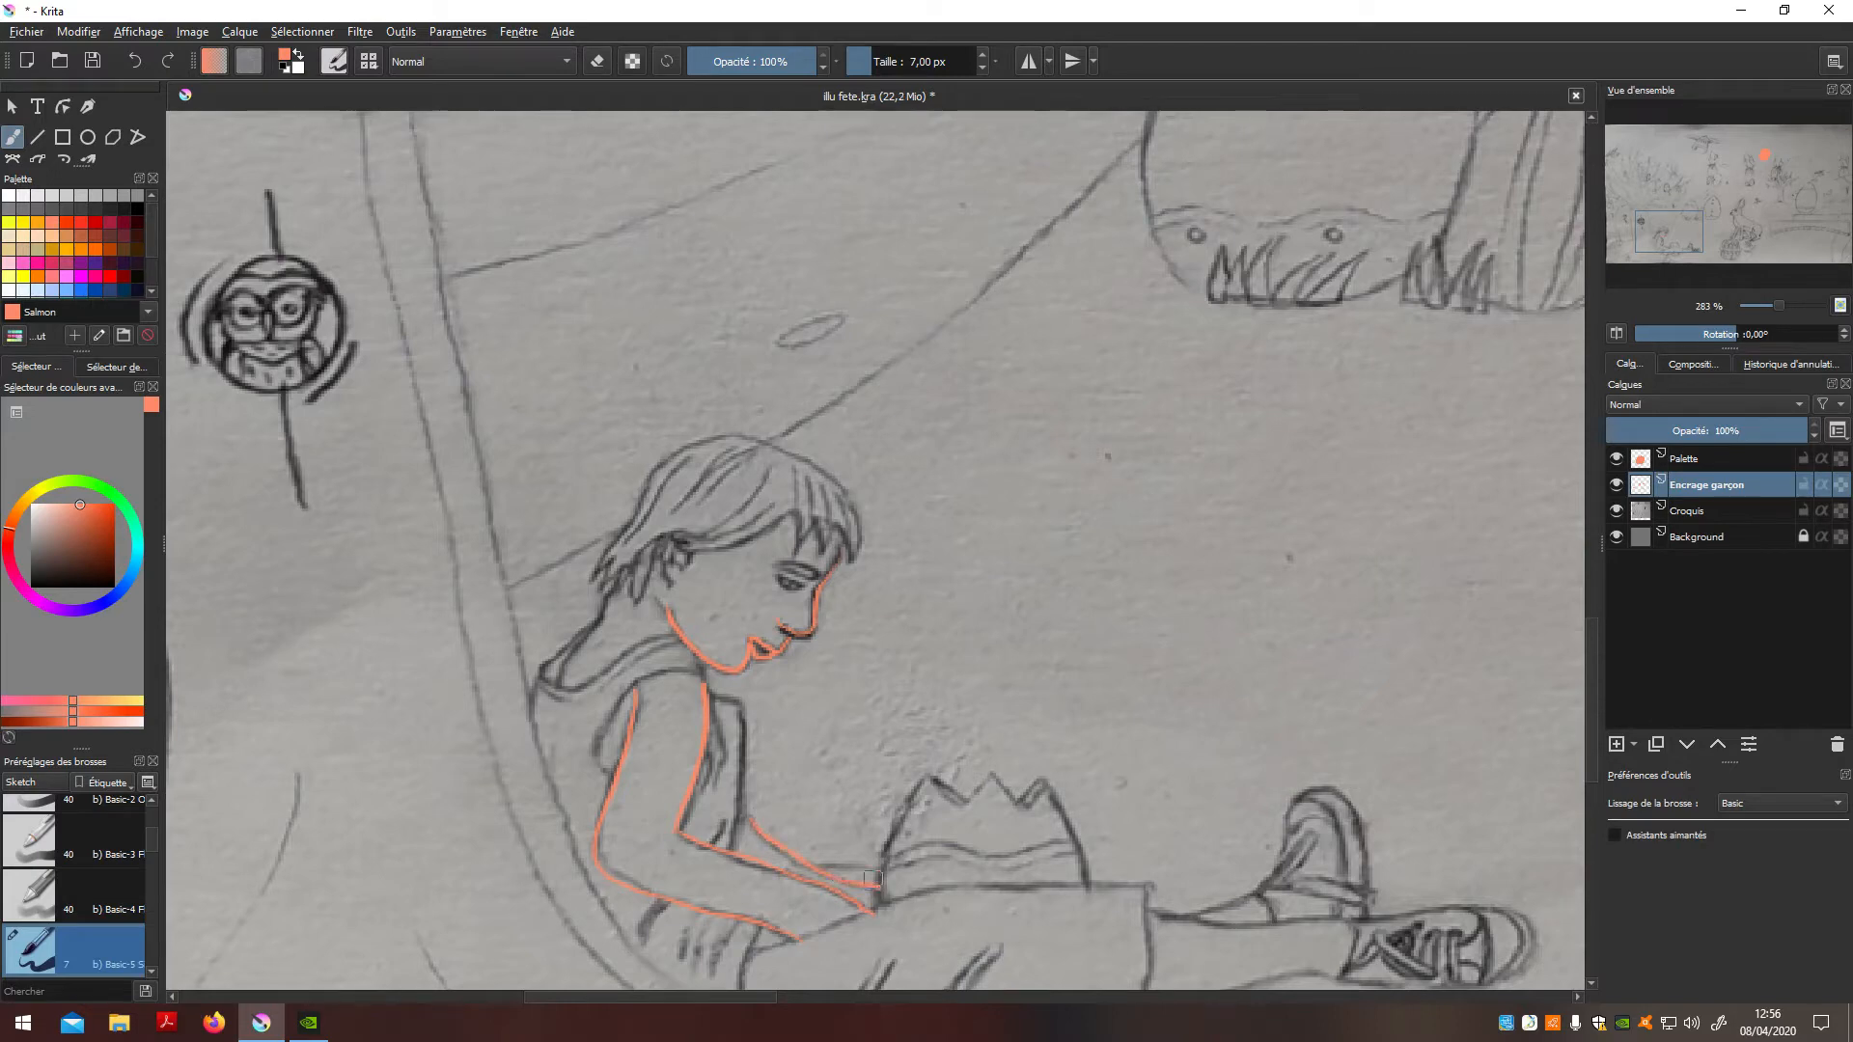
Step: Ink the outlines of the boy's lower legs between shorts and shoes, and his ear, in salmon
{"action": "left_click_drag", "start_coordinate": [1197, 732], "coordinate": [1080, 566]}
{"action": "scroll", "coordinate": [1222, 735], "scroll_direction": "up", "scroll_amount": 5}
{"action": "scroll", "coordinate": [1080, 567], "scroll_direction": "down", "scroll_amount": 2}
{"action": "left_click_drag", "start_coordinate": [1012, 408], "coordinate": [1186, 633]}
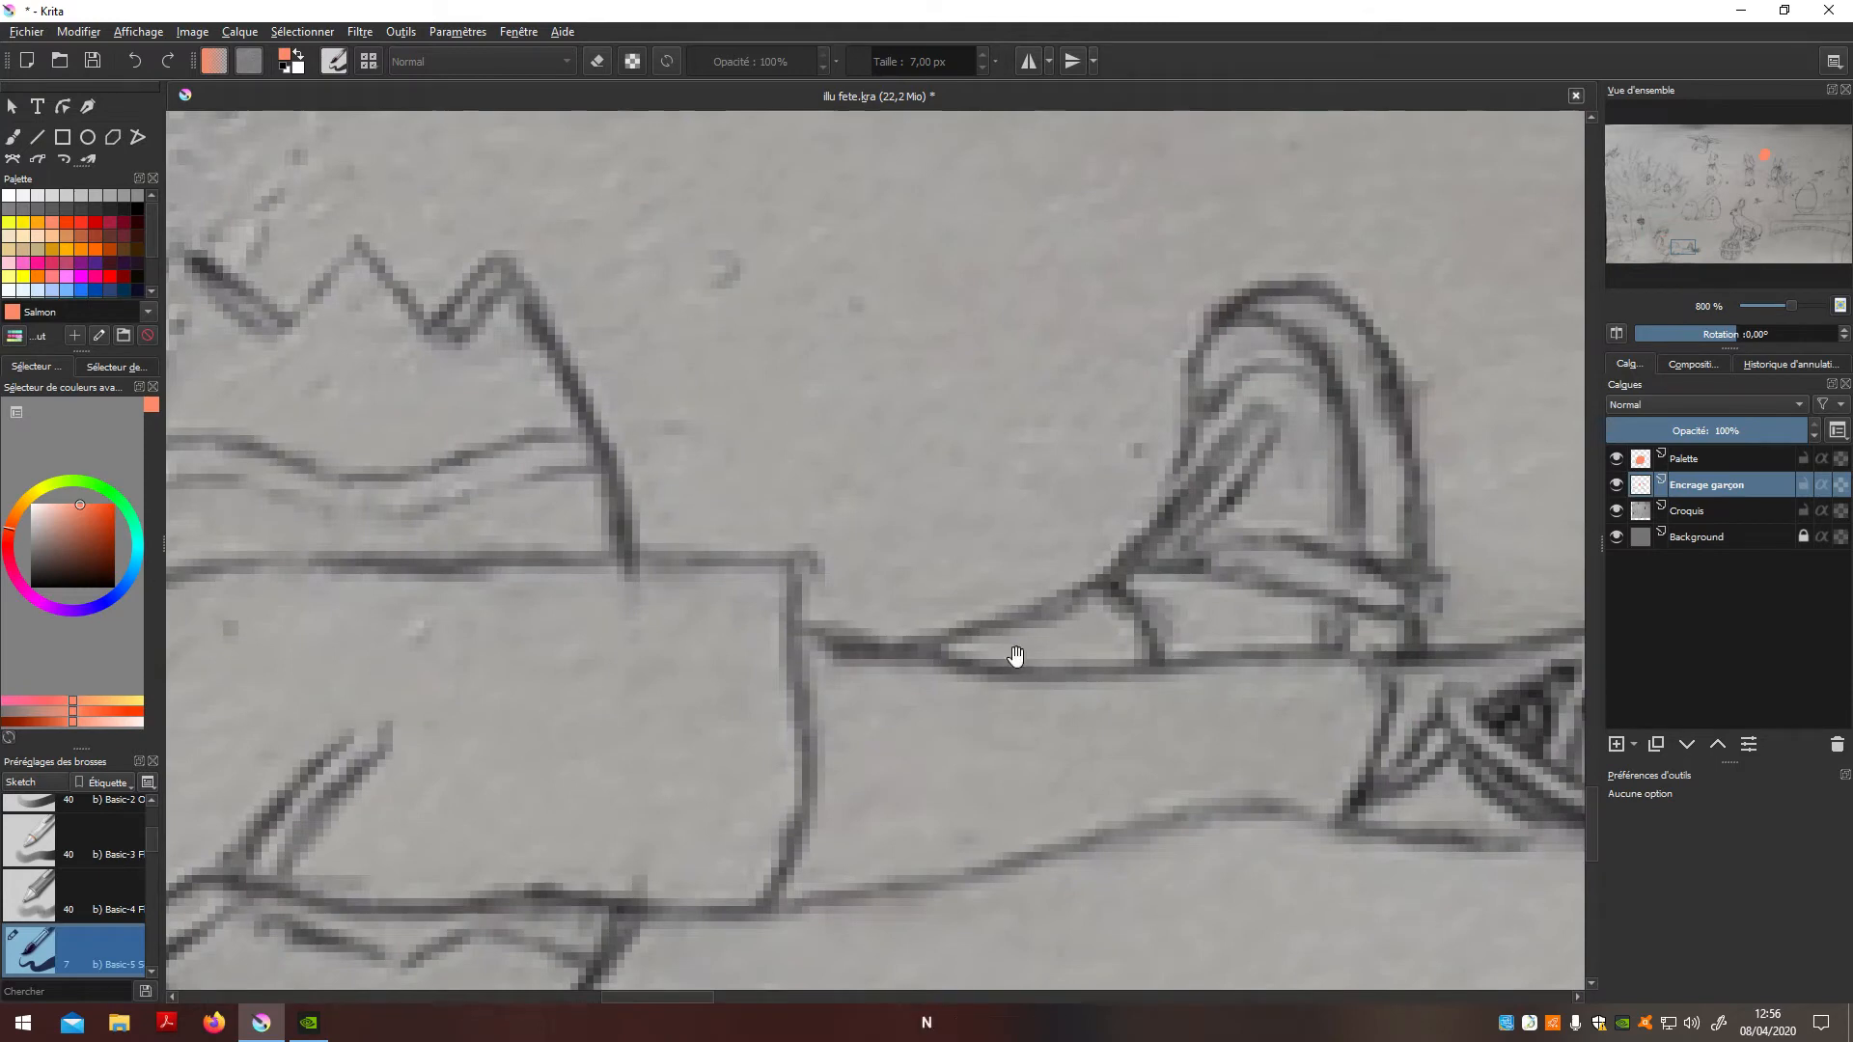
{"action": "key", "text": "b"}
{"action": "mouse_move", "coordinate": [818, 641]}
{"action": "left_mouse_down"}
{"action": "mouse_move", "coordinate": [1380, 668]}
{"action": "mouse_move", "coordinate": [1045, 608]}
{"action": "mouse_move", "coordinate": [1110, 582]}
{"action": "left_mouse_up"}
{"action": "left_click_drag", "start_coordinate": [793, 894], "coordinate": [1346, 809]}
{"action": "scroll", "coordinate": [1119, 783], "scroll_direction": "down", "scroll_amount": 3}
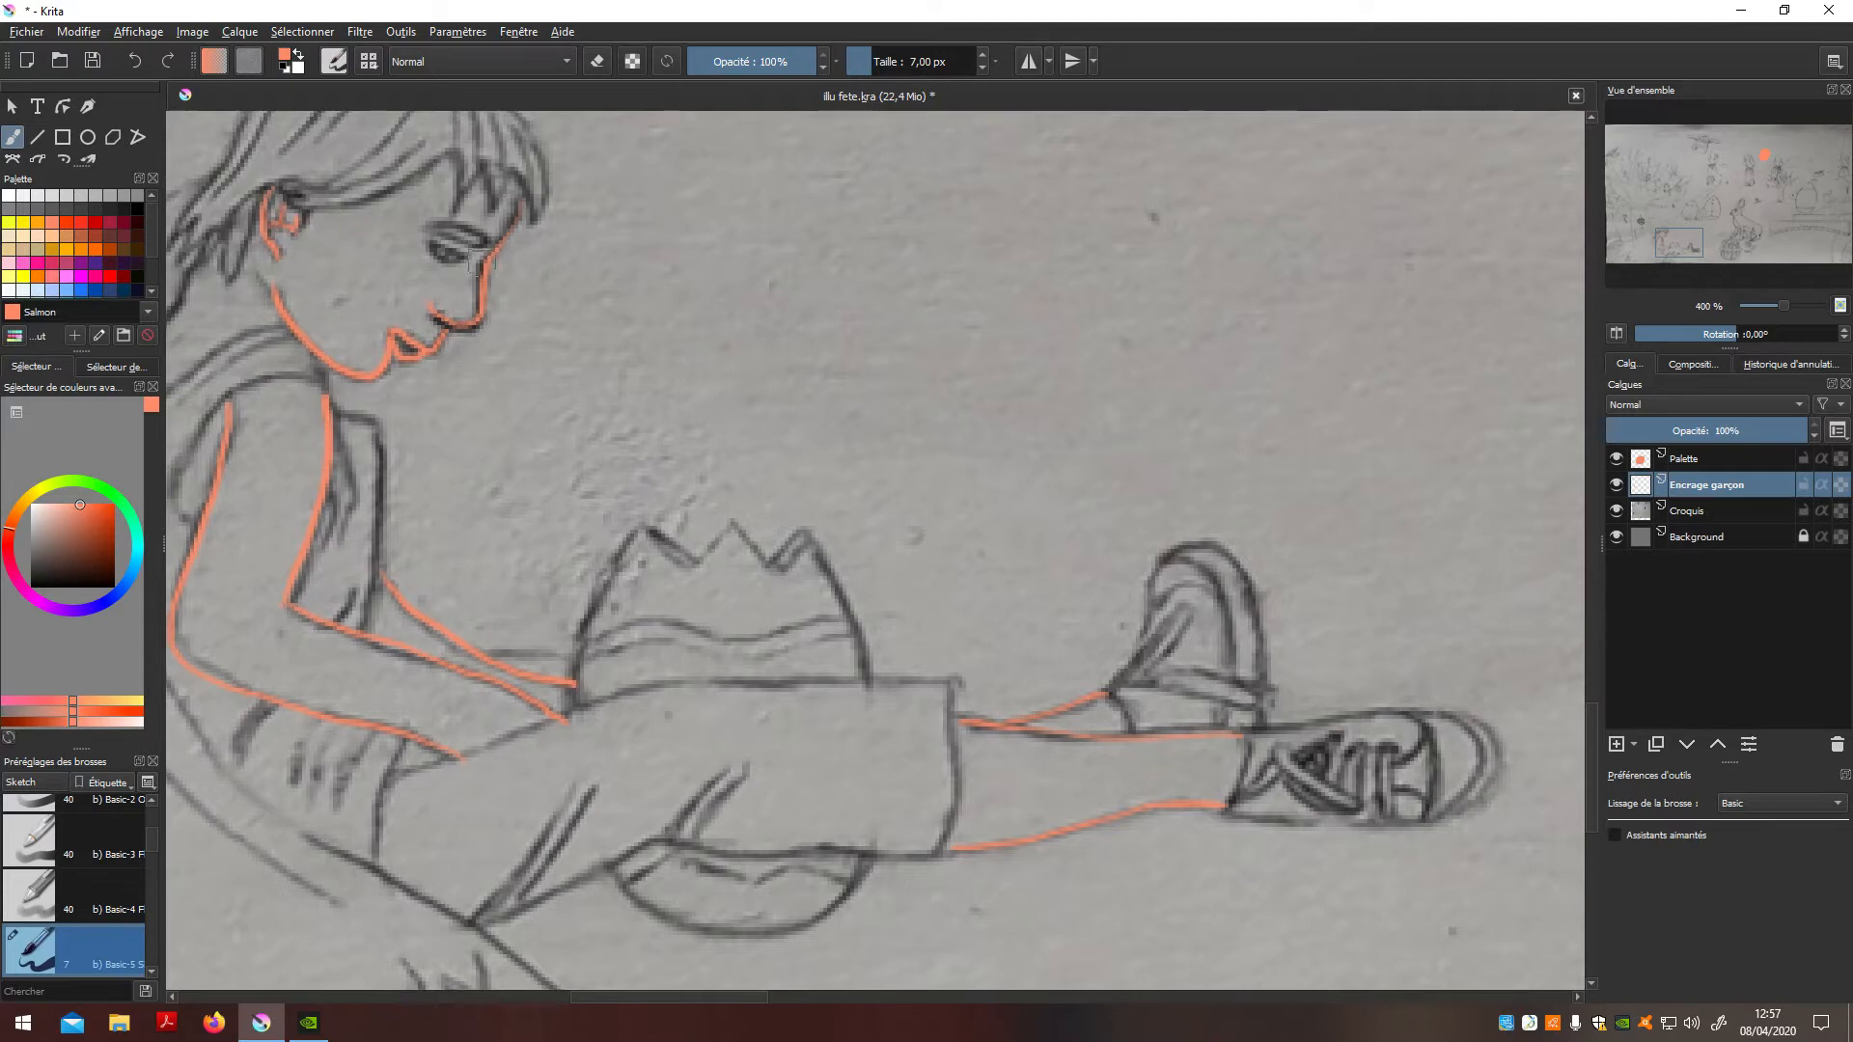
Step: Ink the boy's eye in salmon with a finer brush, retrying the strokes and ending at 5 px
{"action": "key", "text": "bracketleft"}
{"action": "key", "text": "bracketleft"}
{"action": "key", "text": "bracketleft"}
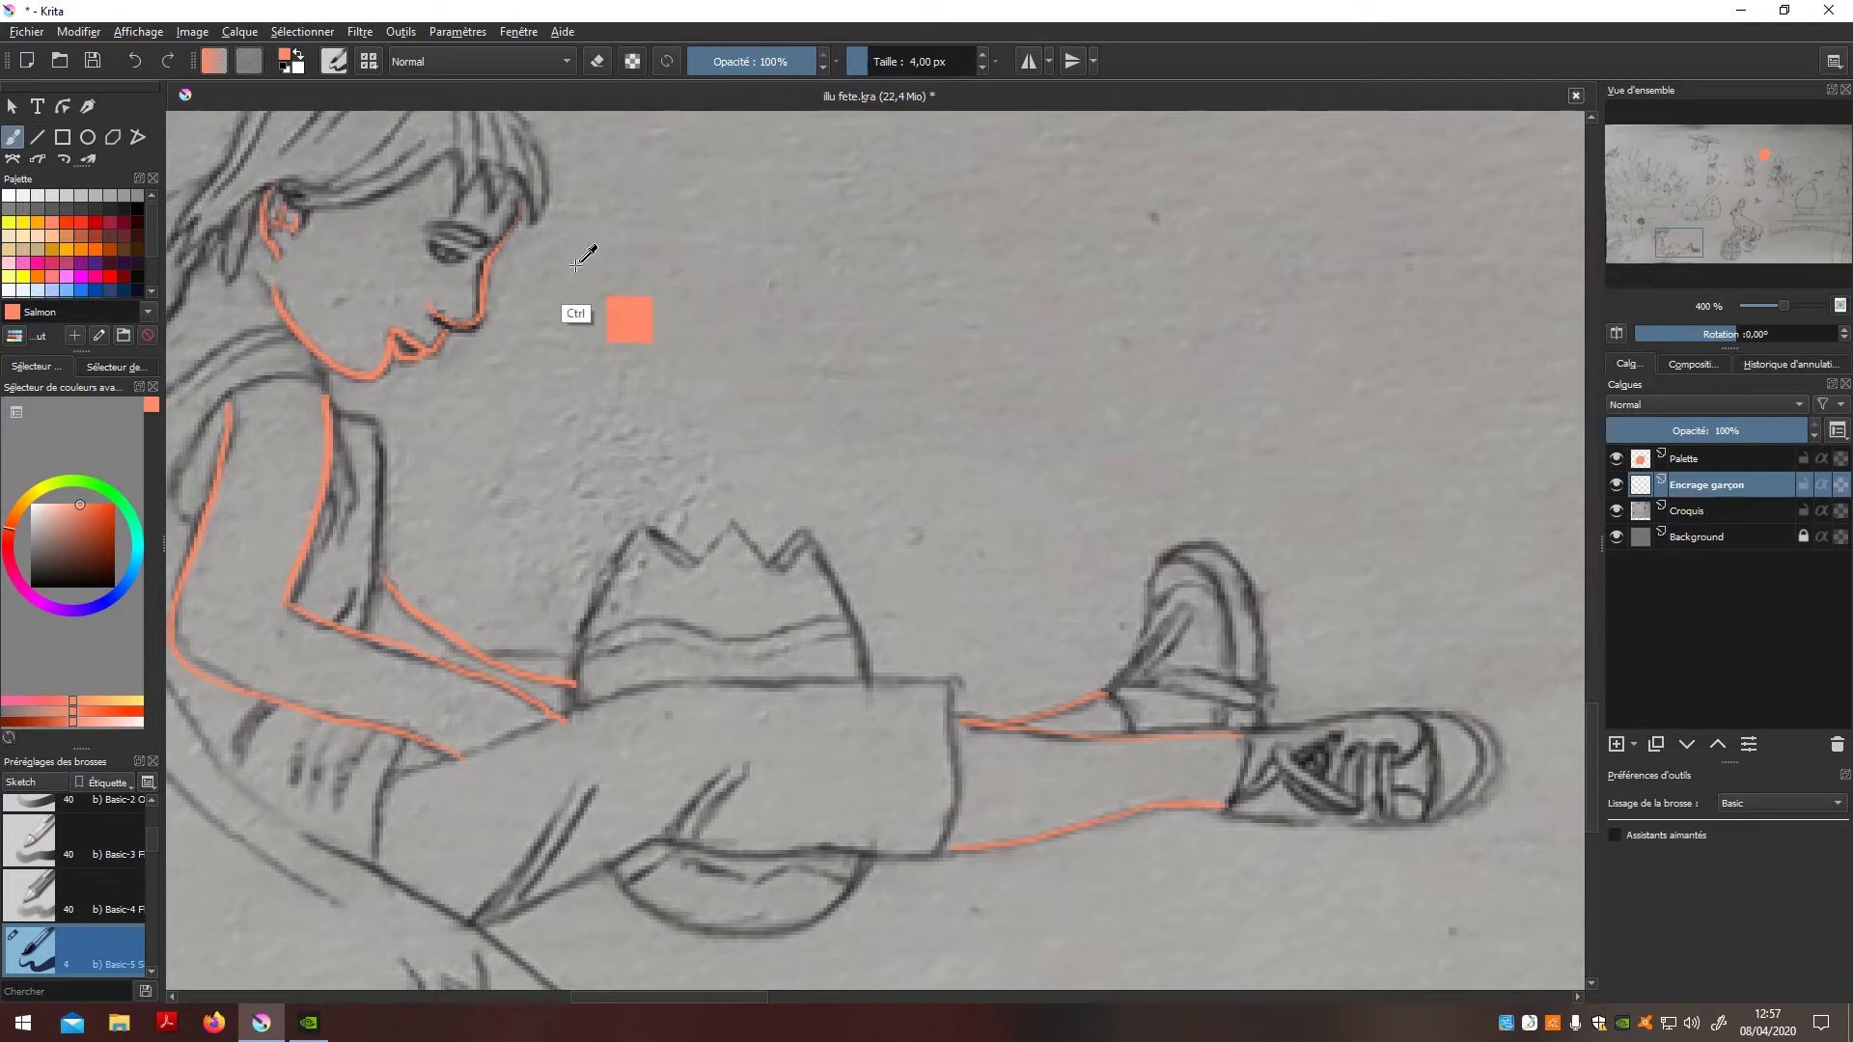
{"action": "key", "text": "bracketleft"}
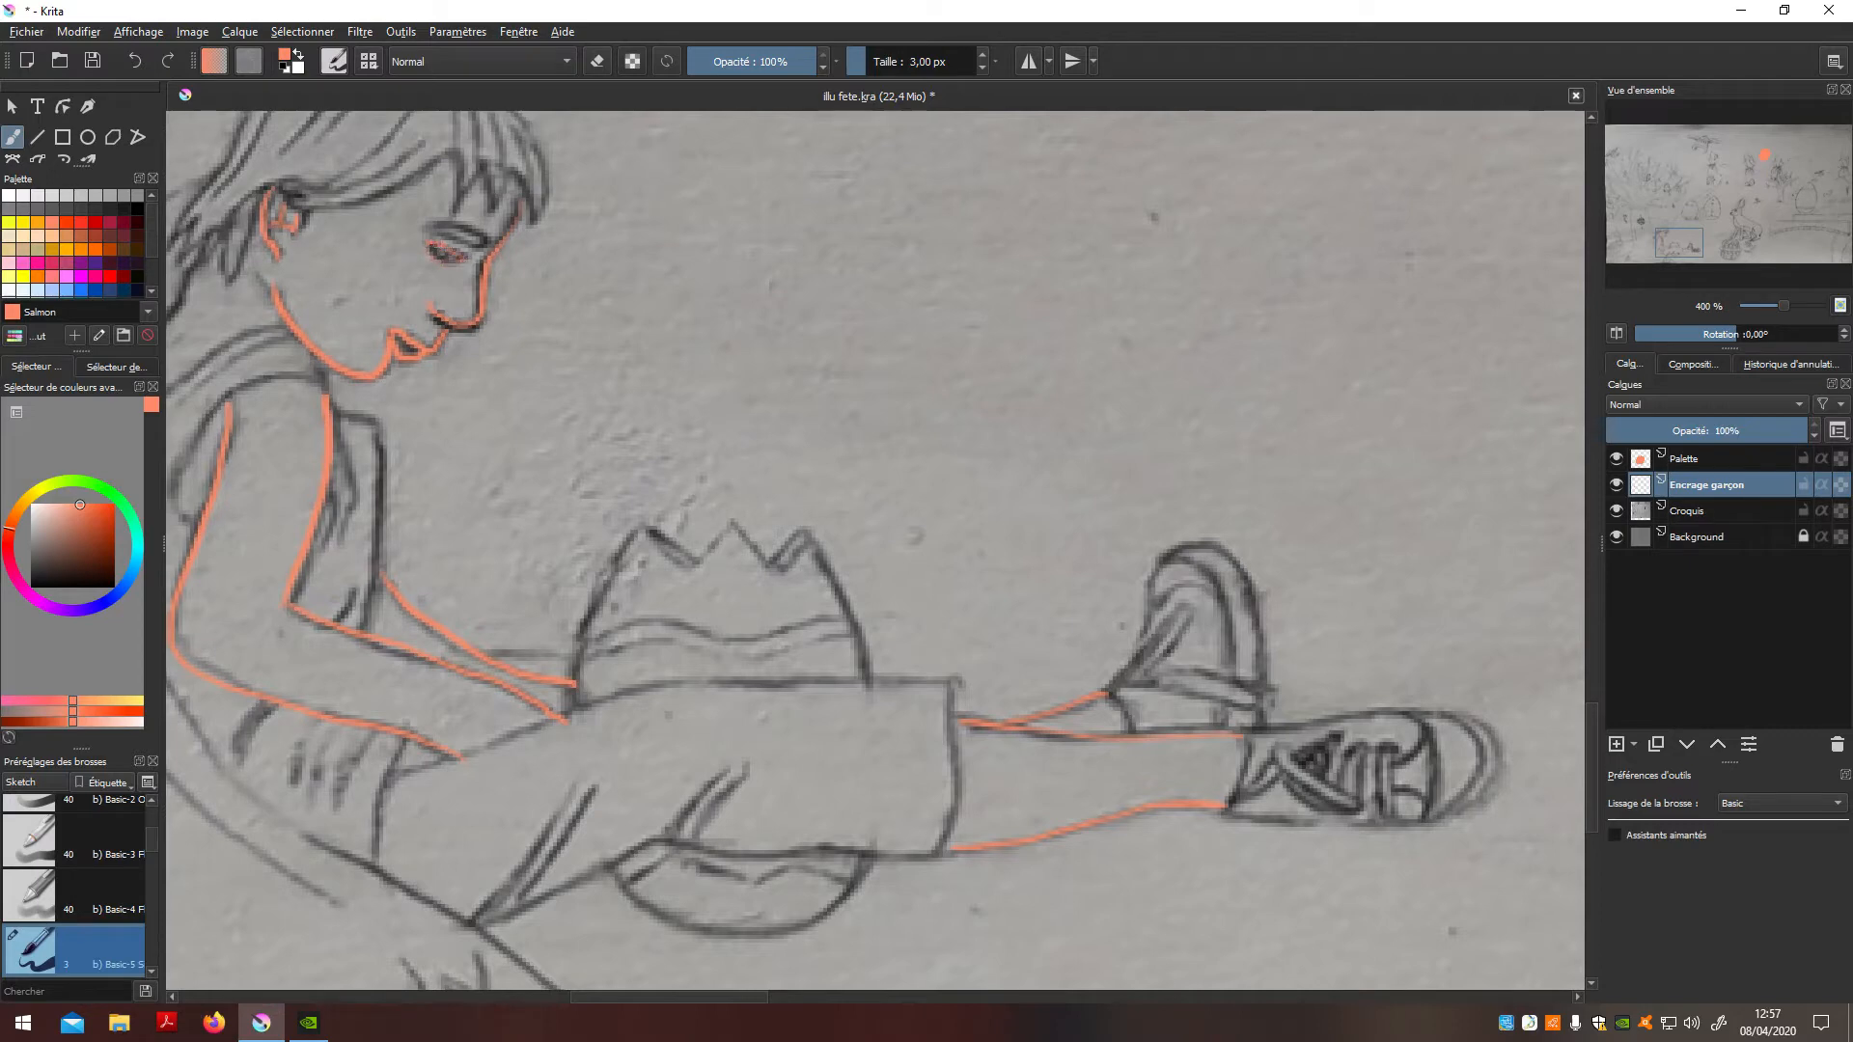
{"action": "key", "text": "ctrl+z"}
{"action": "left_click_drag", "start_coordinate": [427, 262], "coordinate": [453, 273]}
{"action": "key", "text": "ctrl+z"}
{"action": "key", "text": "bracketright"}
{"action": "key", "text": "bracketright"}
{"action": "left_click_drag", "start_coordinate": [452, 260], "coordinate": [473, 253]}
Step: Set the brush size to 7 px and ink the back of the boy's neck from hair to collar
{"action": "scroll", "coordinate": [1162, 745], "scroll_direction": "down", "scroll_amount": 5}
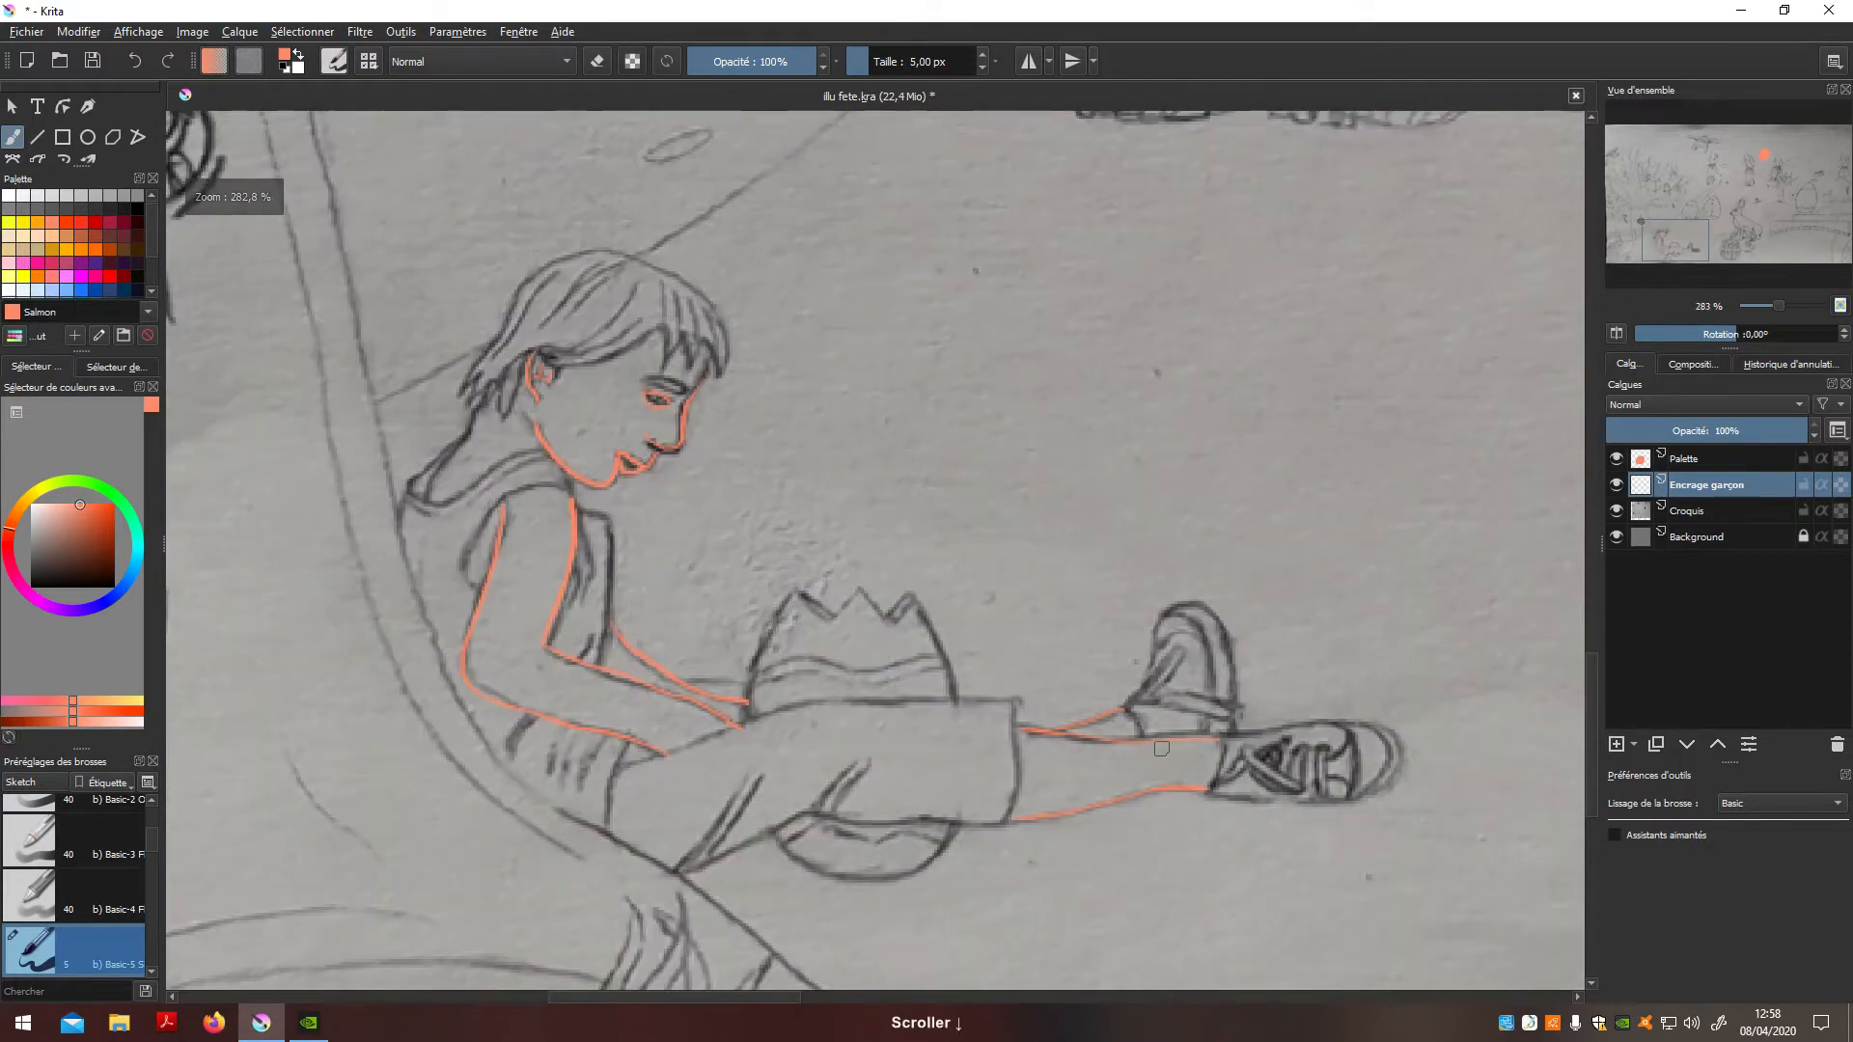
{"action": "scroll", "coordinate": [805, 501], "scroll_direction": "up", "scroll_amount": 5}
{"action": "scroll", "coordinate": [666, 489], "scroll_direction": "up", "scroll_amount": 1}
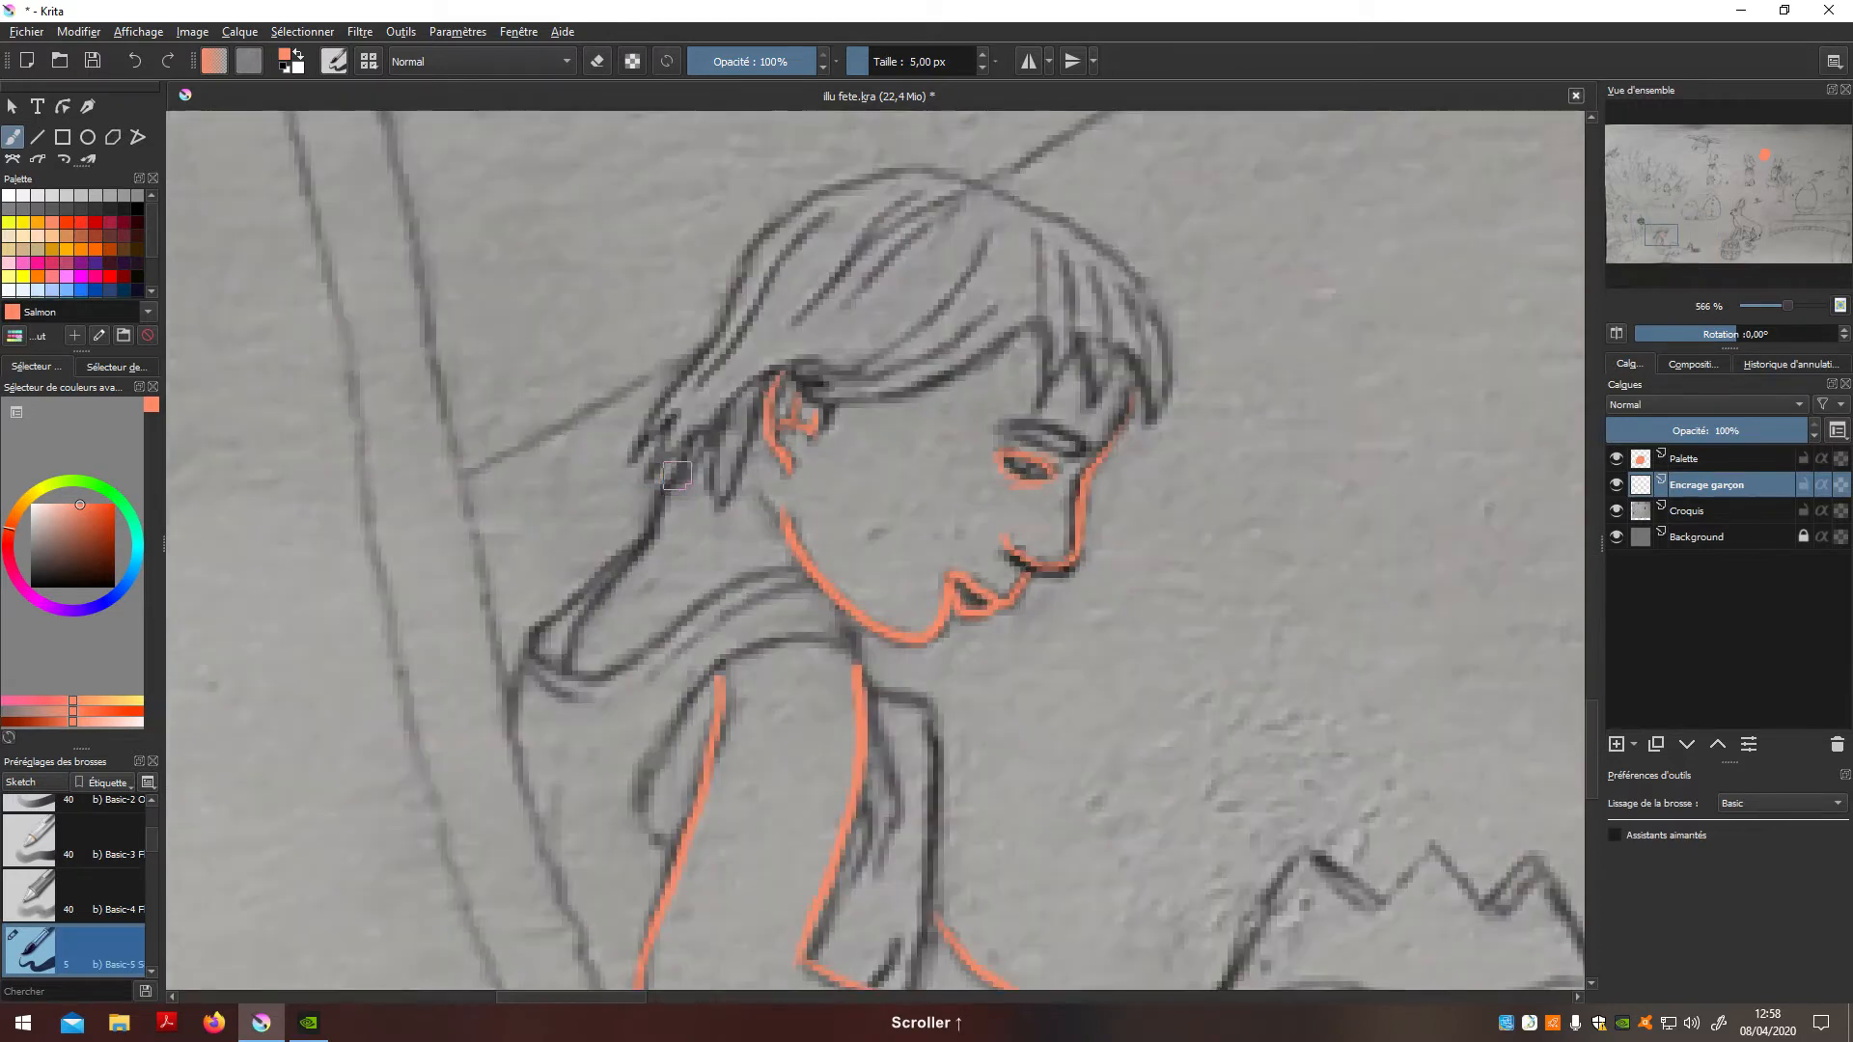
{"action": "key", "text": "ctrl+z"}
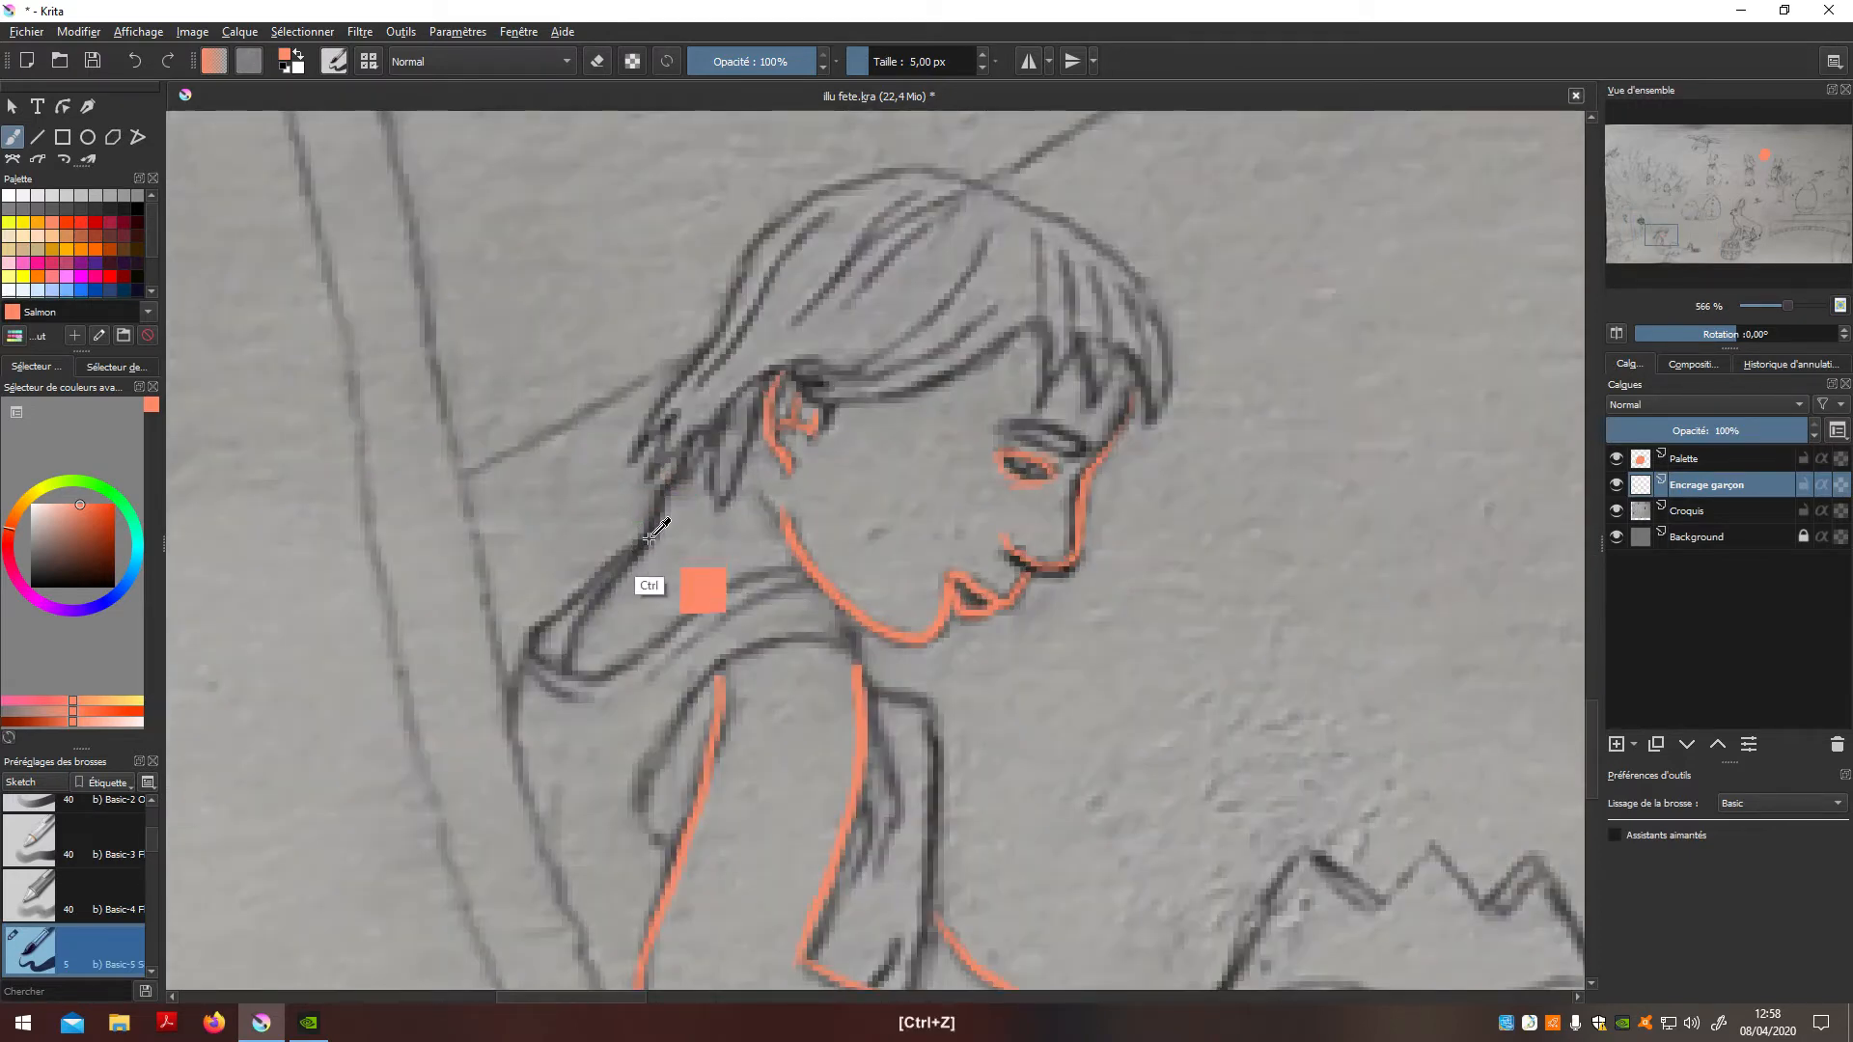
{"action": "key", "text": "bracketright"}
{"action": "key", "text": "bracketright"}
{"action": "left_click_drag", "start_coordinate": [680, 469], "coordinate": [564, 671]}
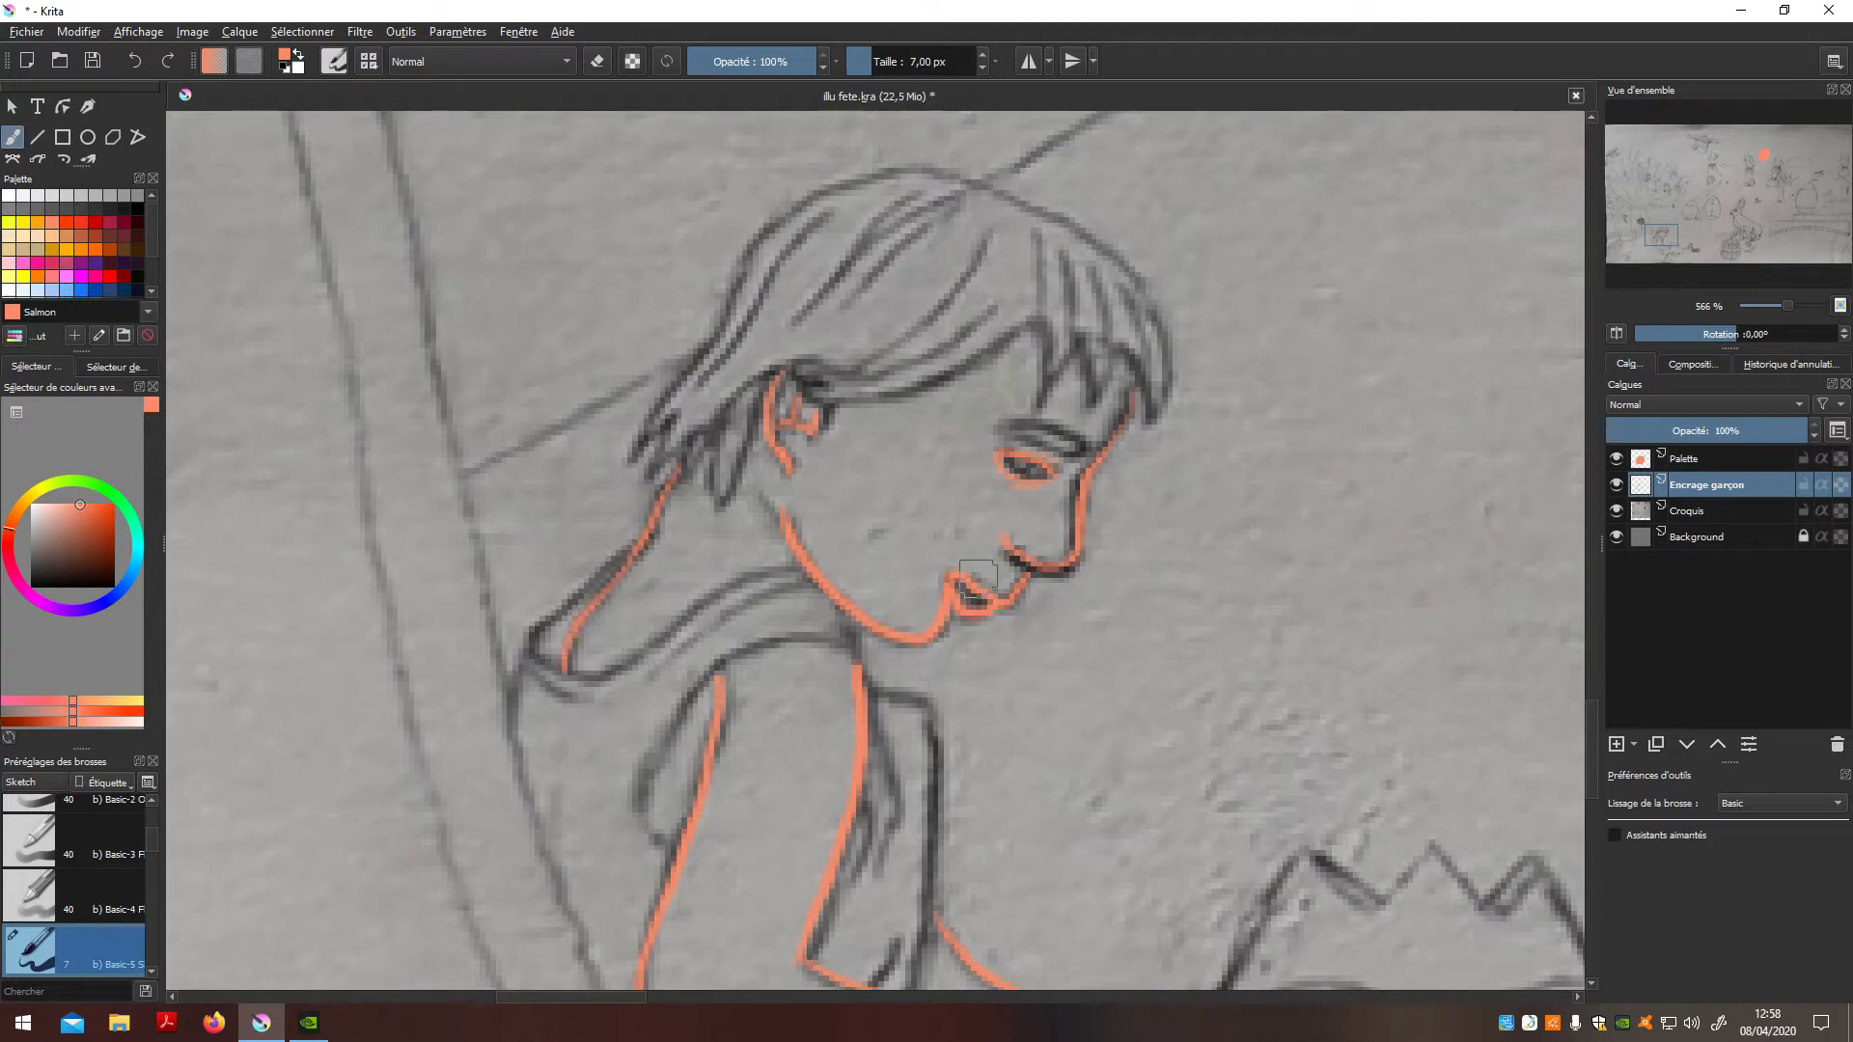
{"action": "double_click", "coordinate": [1727, 484]}
{"action": "type", "text": "PE"}
{"action": "key", "text": "Tab"}
{"action": "type", "text": "U"}
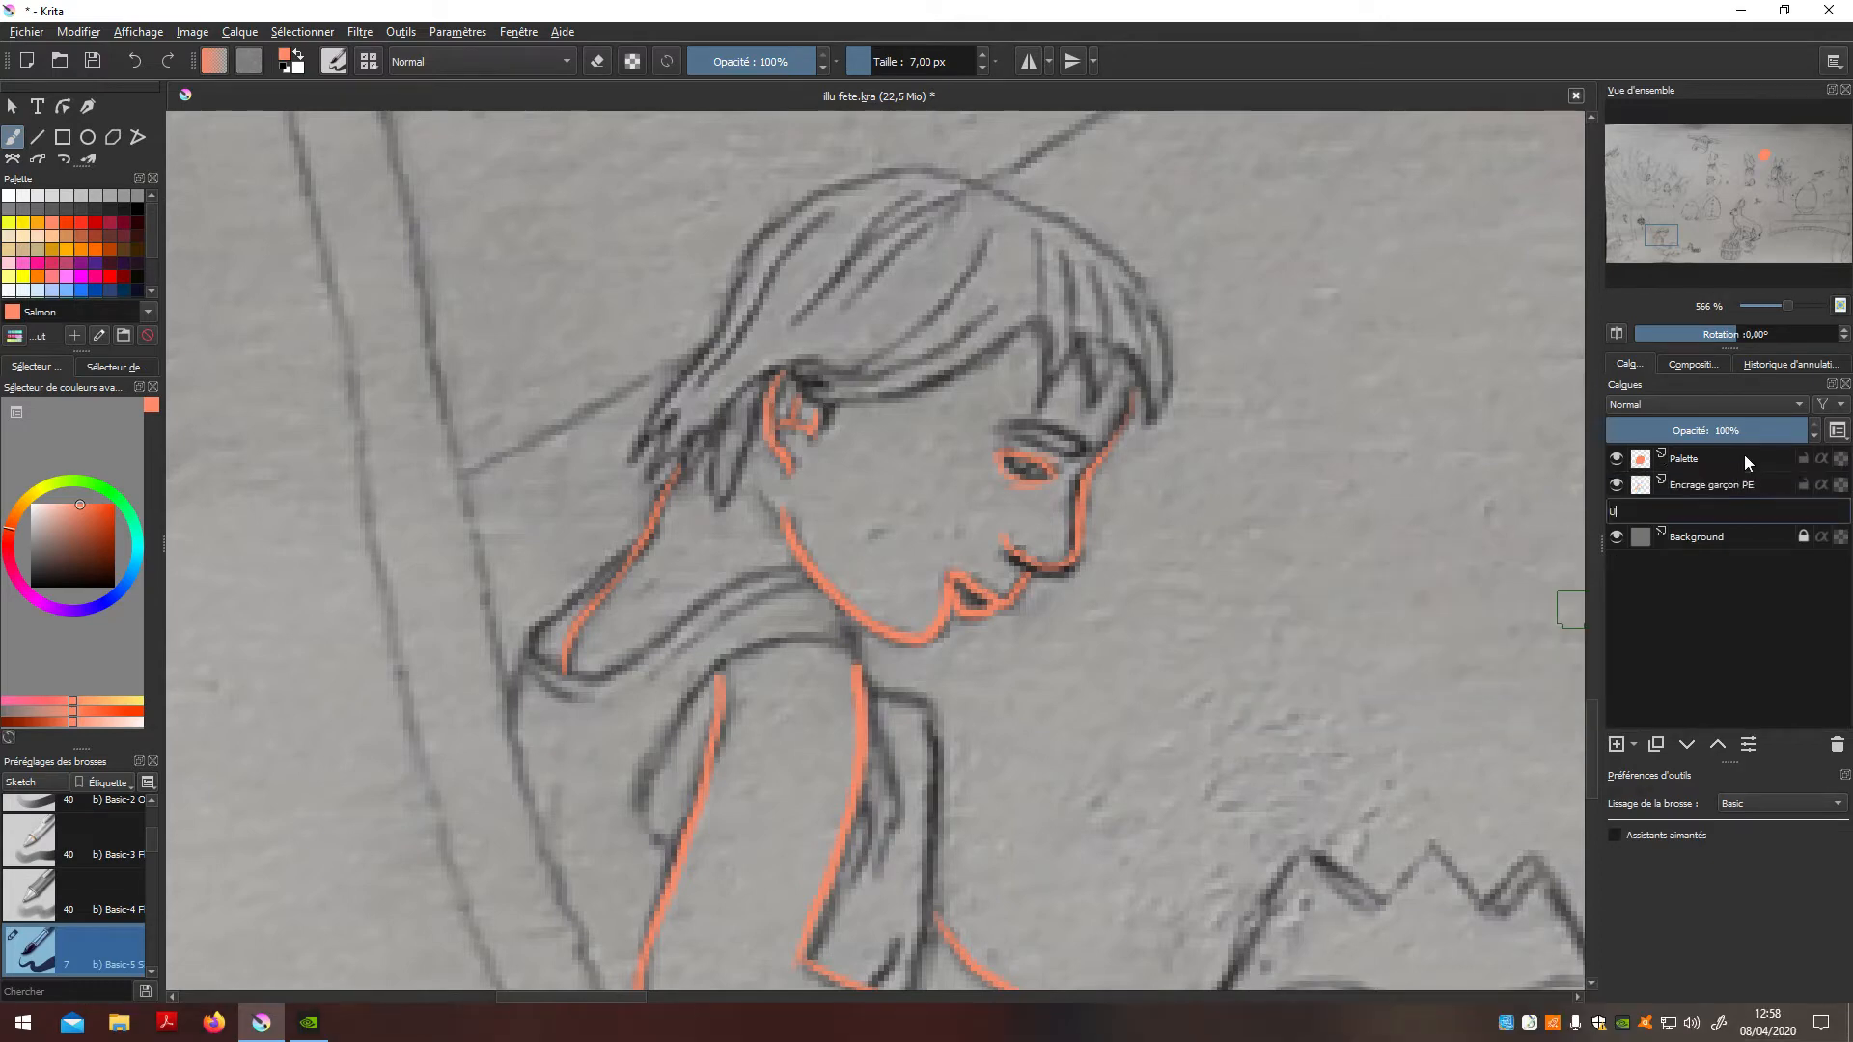
{"action": "key", "text": "BackSpace"}
{"action": "left_click", "coordinate": [1719, 541]}
{"action": "double_click", "coordinate": [1741, 510]}
{"action": "type", "text": "croquis"}
{"action": "key", "text": "Return"}
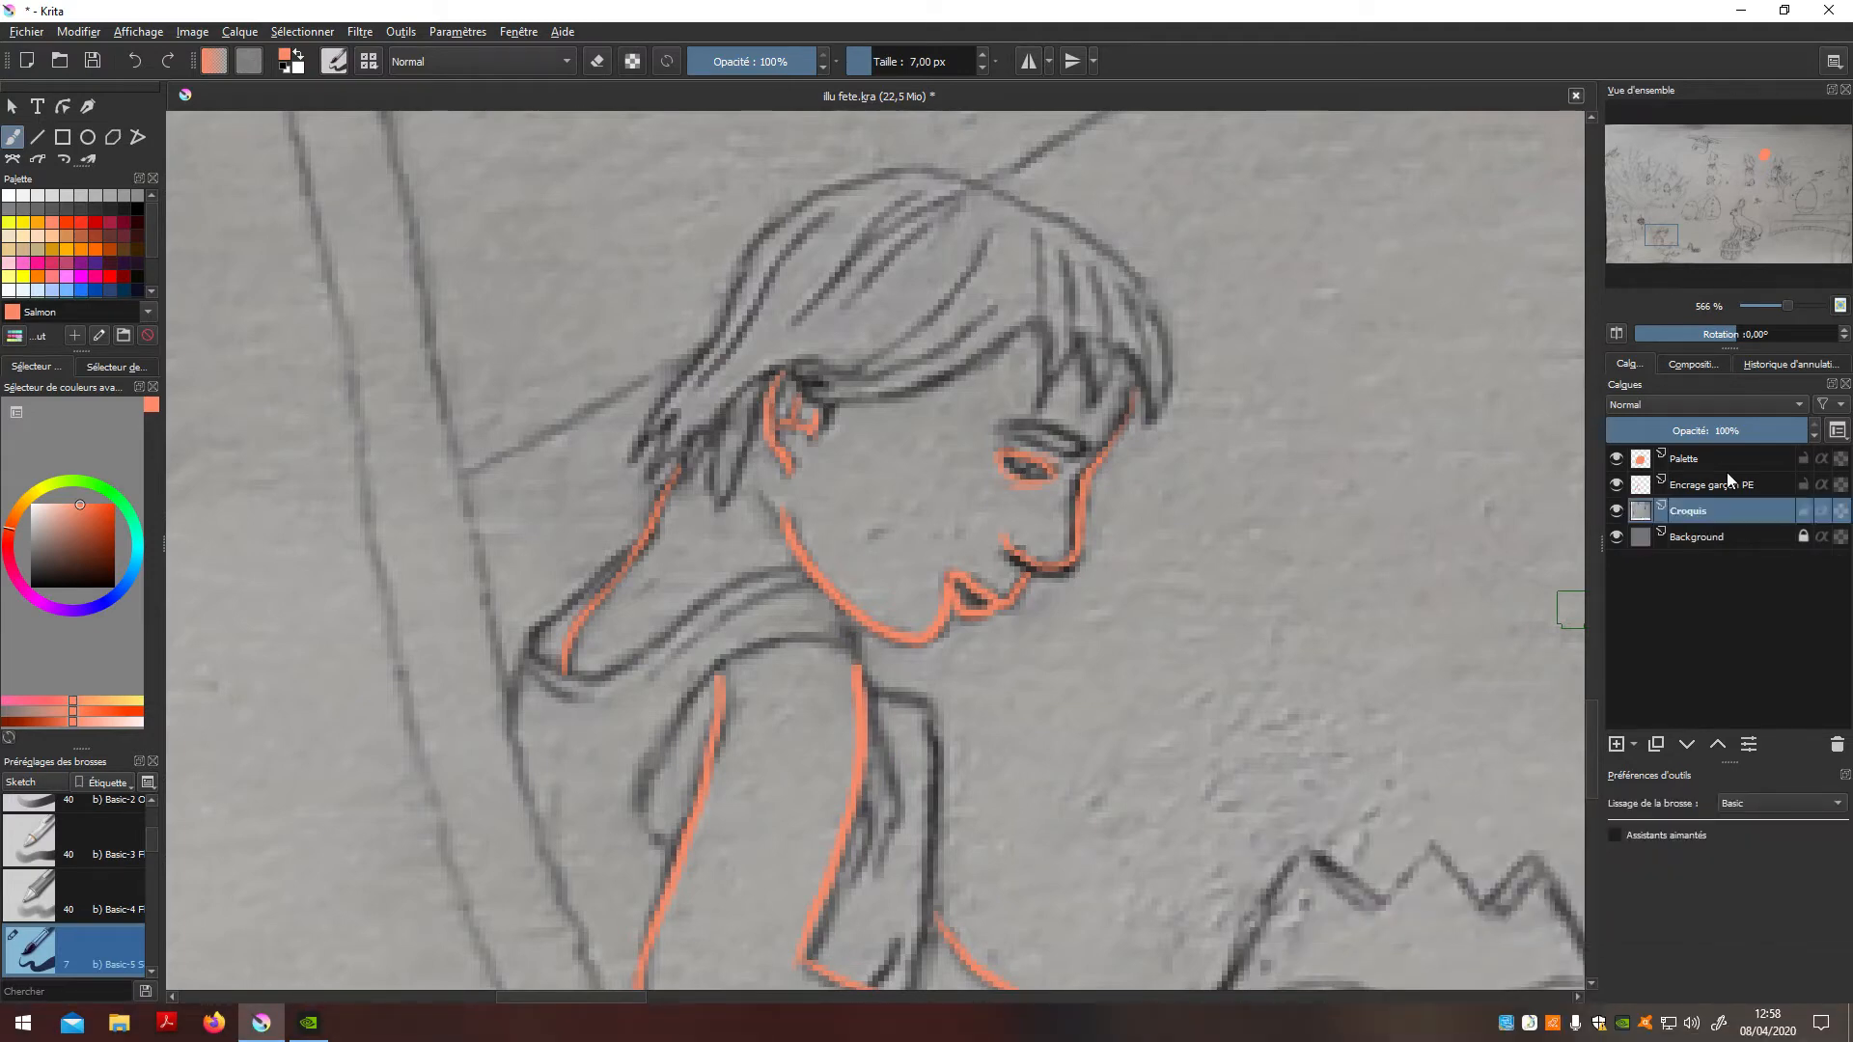
Step: Rename the boy's inking layer to Encrage garçon peau
{"action": "double_click", "coordinate": [1755, 487]}
{"action": "left_click", "coordinate": [1755, 489]}
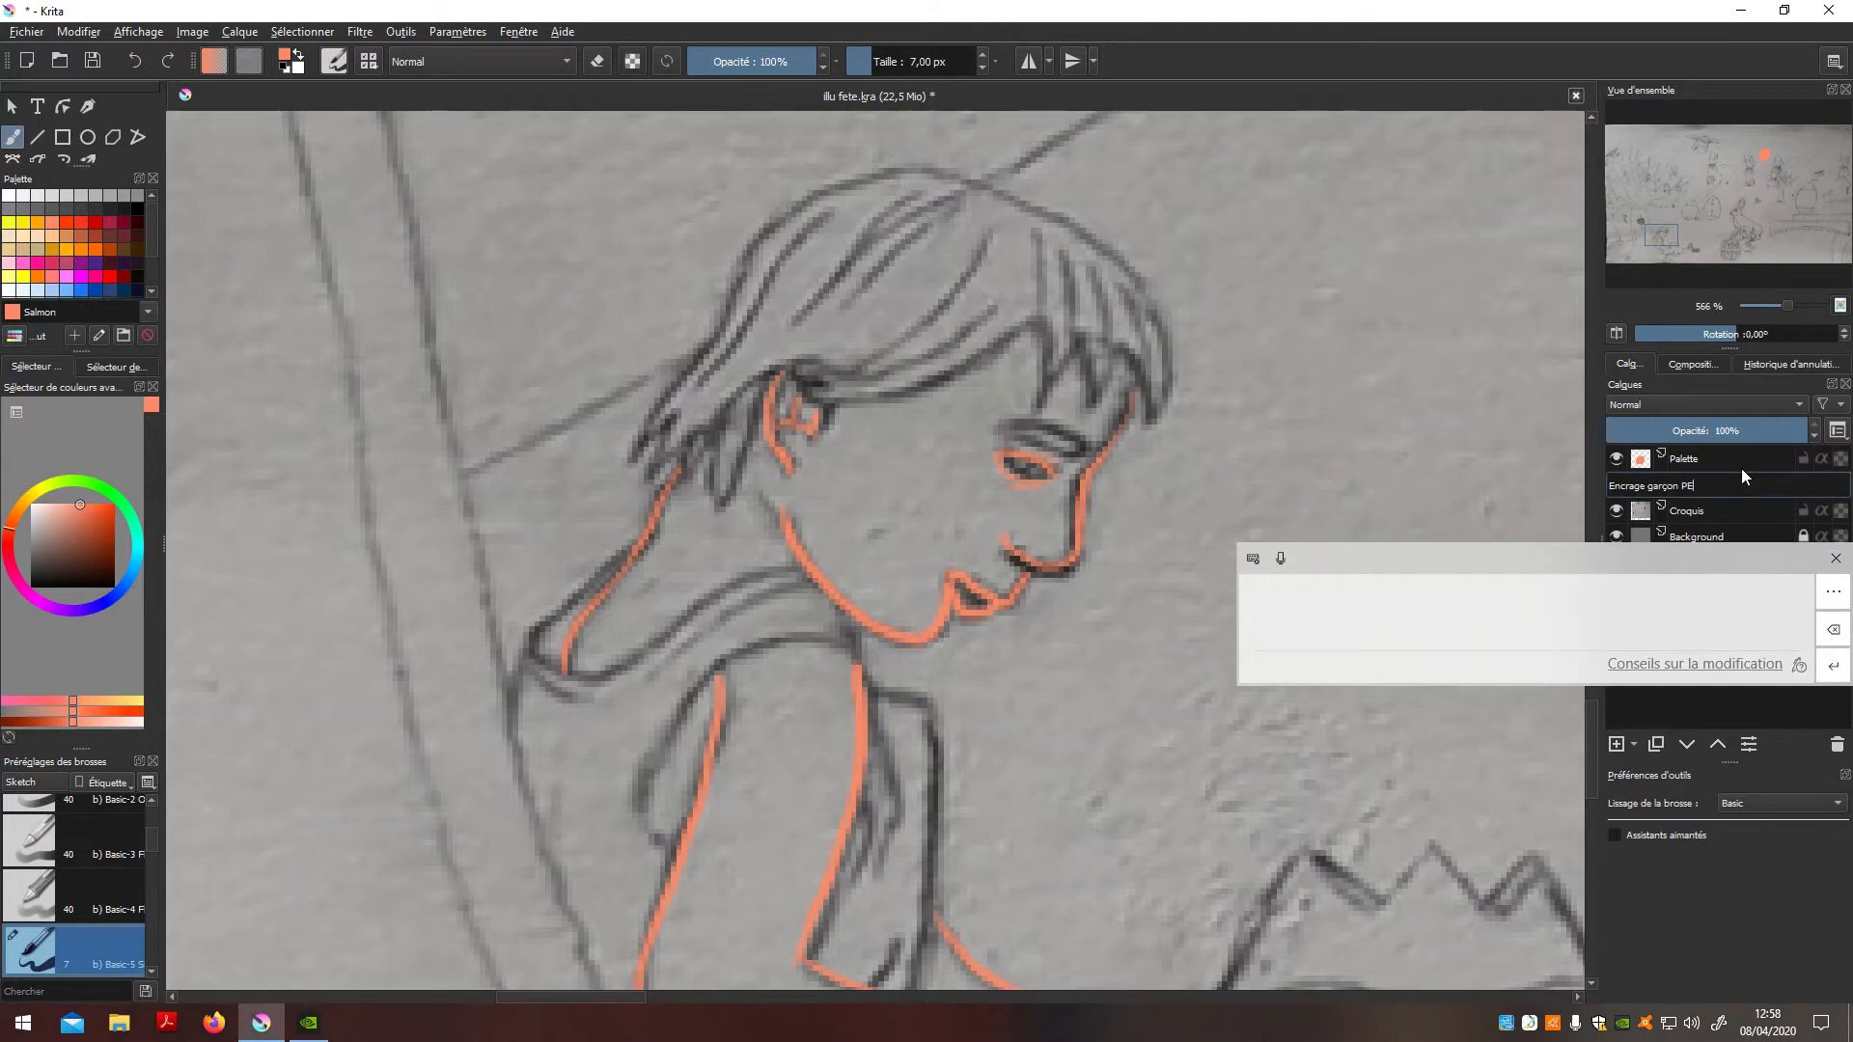
{"action": "key", "text": "BackSpace"}
{"action": "key", "text": "BackSpace"}
{"action": "type", "text": "êaui"}
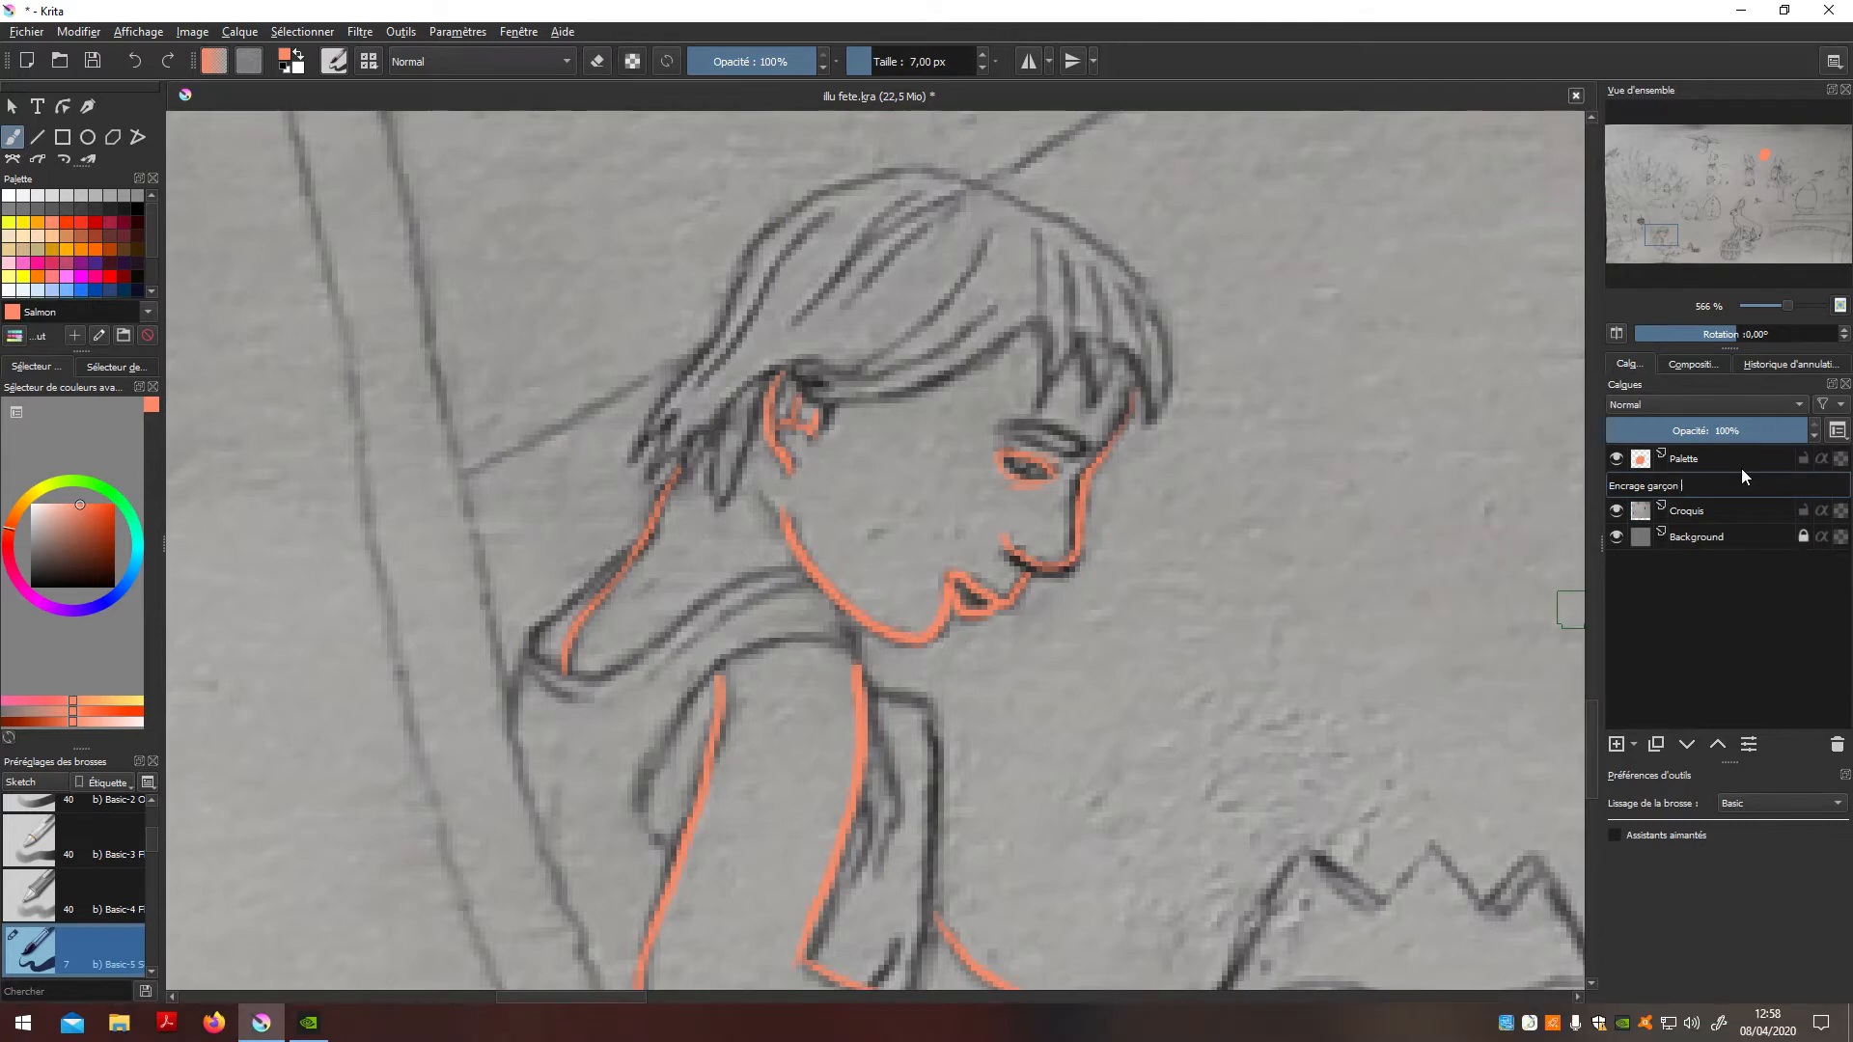
{"action": "type", "text": "eau"}
{"action": "key", "text": "Return"}
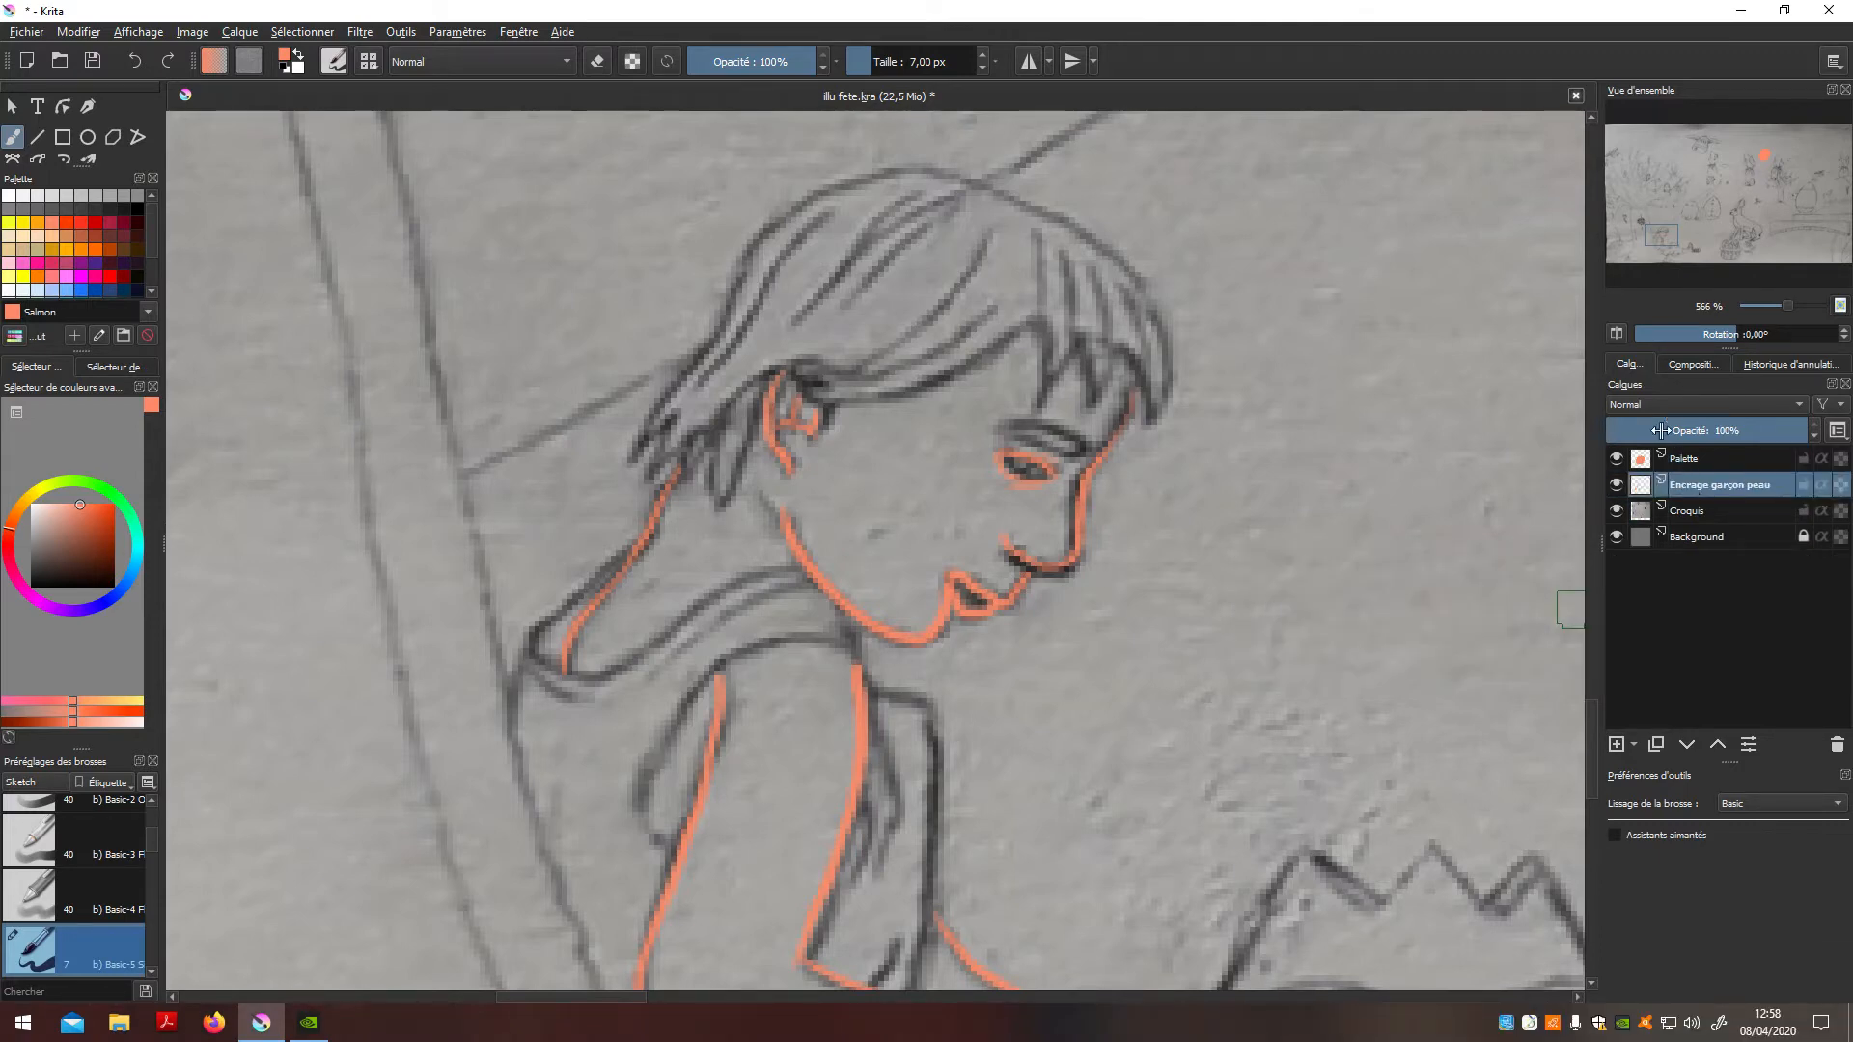
Step: Add a new layer above Encrage garçon peau and name it Encrage cheveux
{"action": "key", "text": "Insert"}
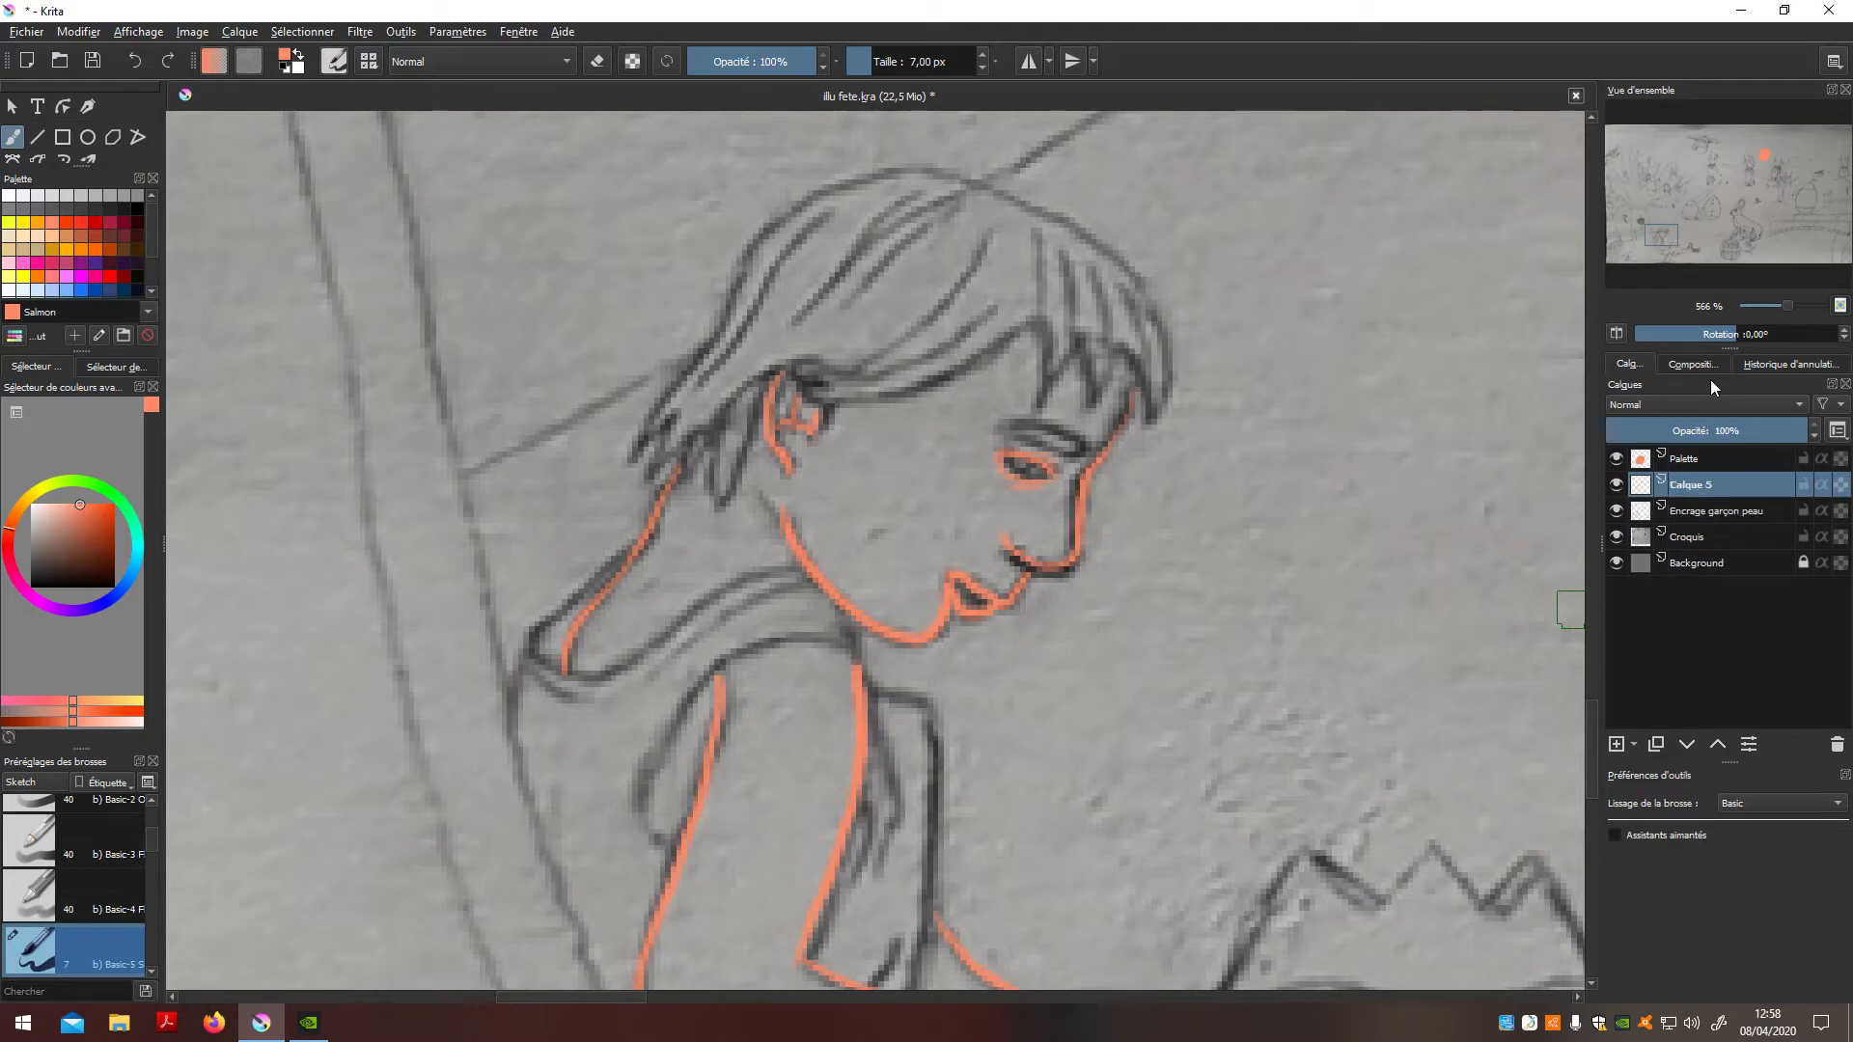
{"action": "double_click", "coordinate": [1725, 484]}
{"action": "type", "text": "Encrage"}
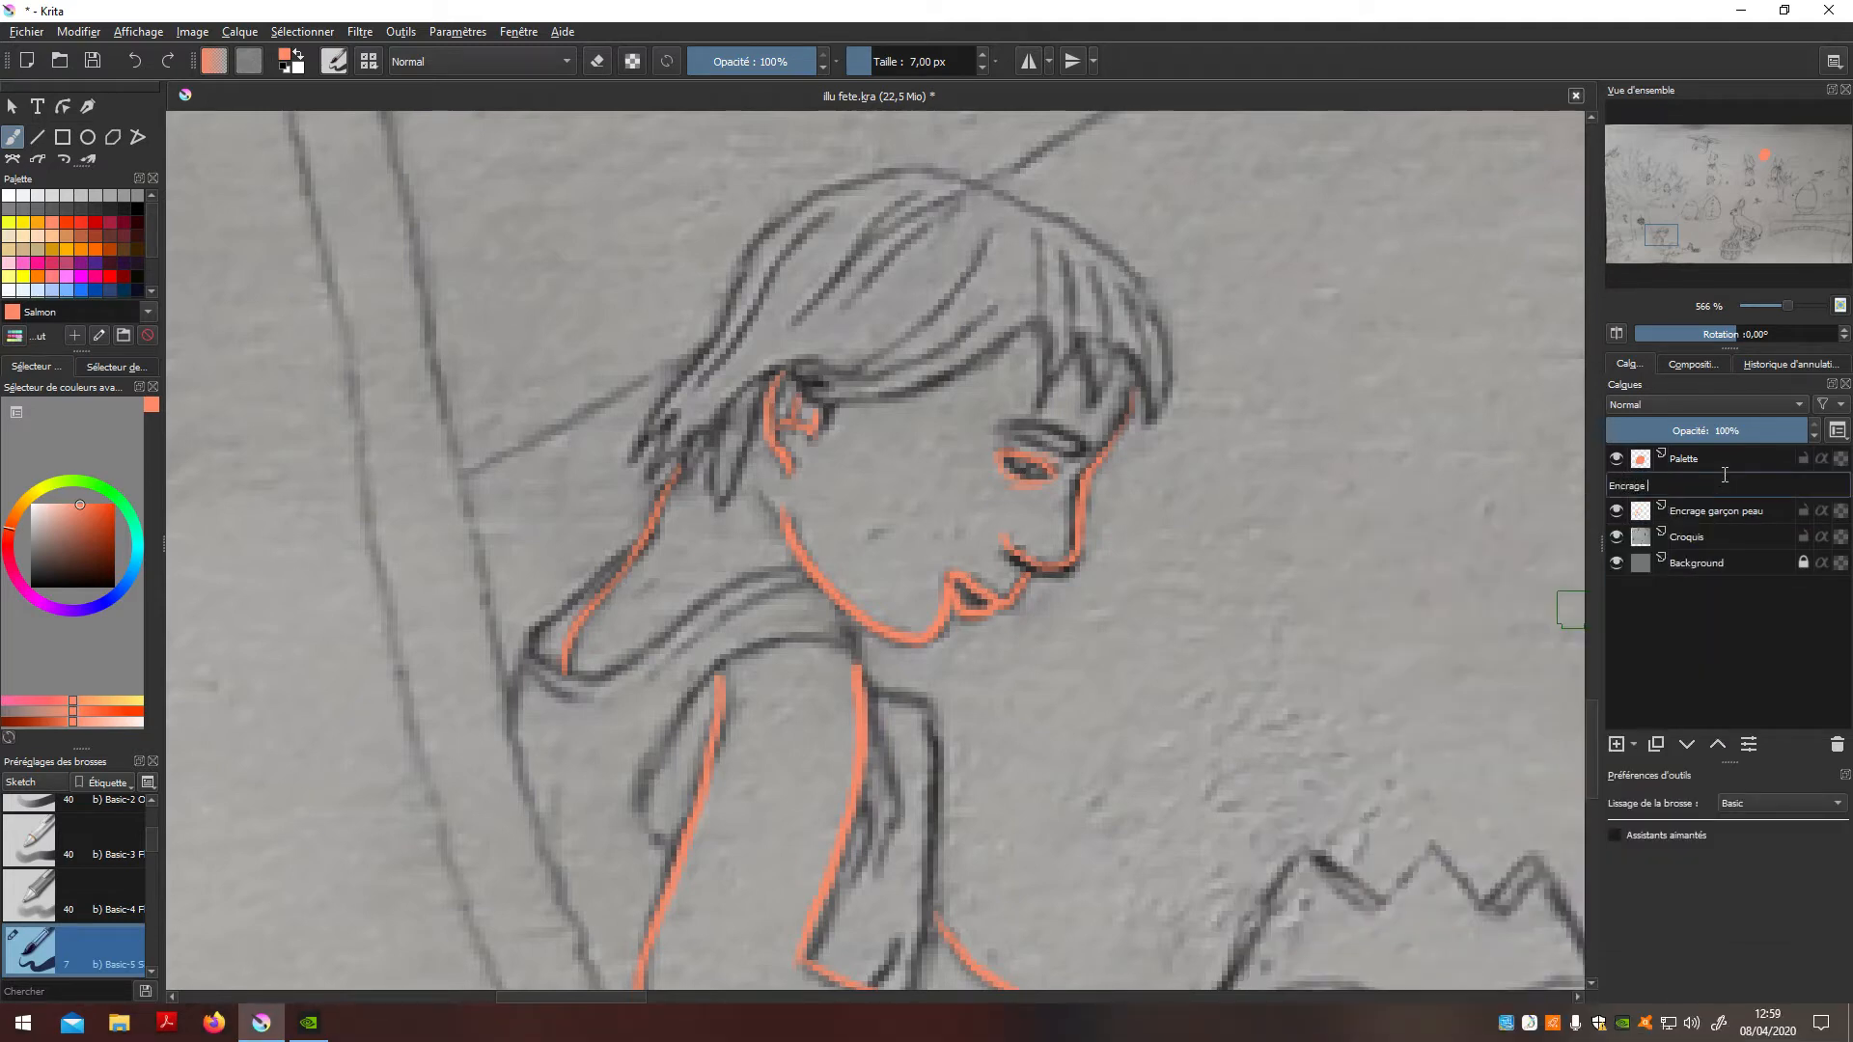
{"action": "type", "text": " cheveux"}
{"action": "key", "text": "Return"}
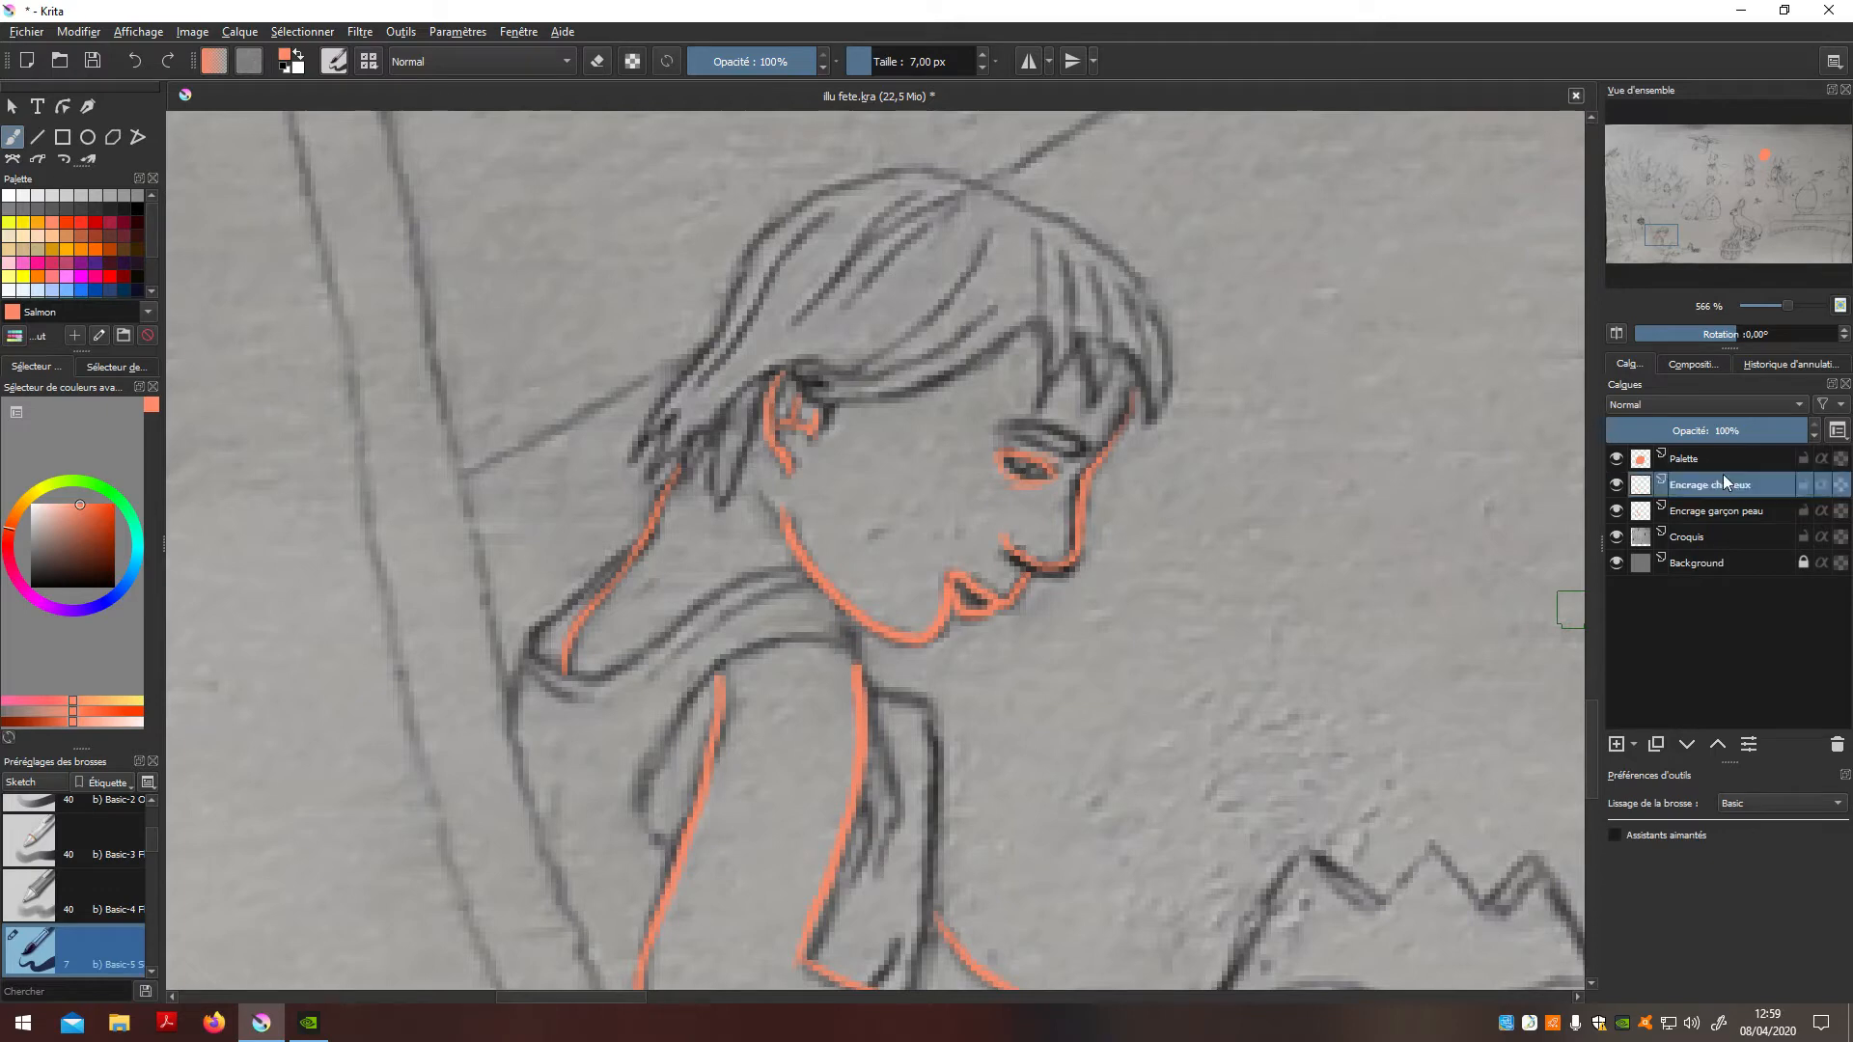
Step: Activate the Palette layer and try a Bistre swatch beside the salmon one, enlarging the brush to 32 px
{"action": "left_click", "coordinate": [137, 236]}
{"action": "left_click", "coordinate": [1696, 463]}
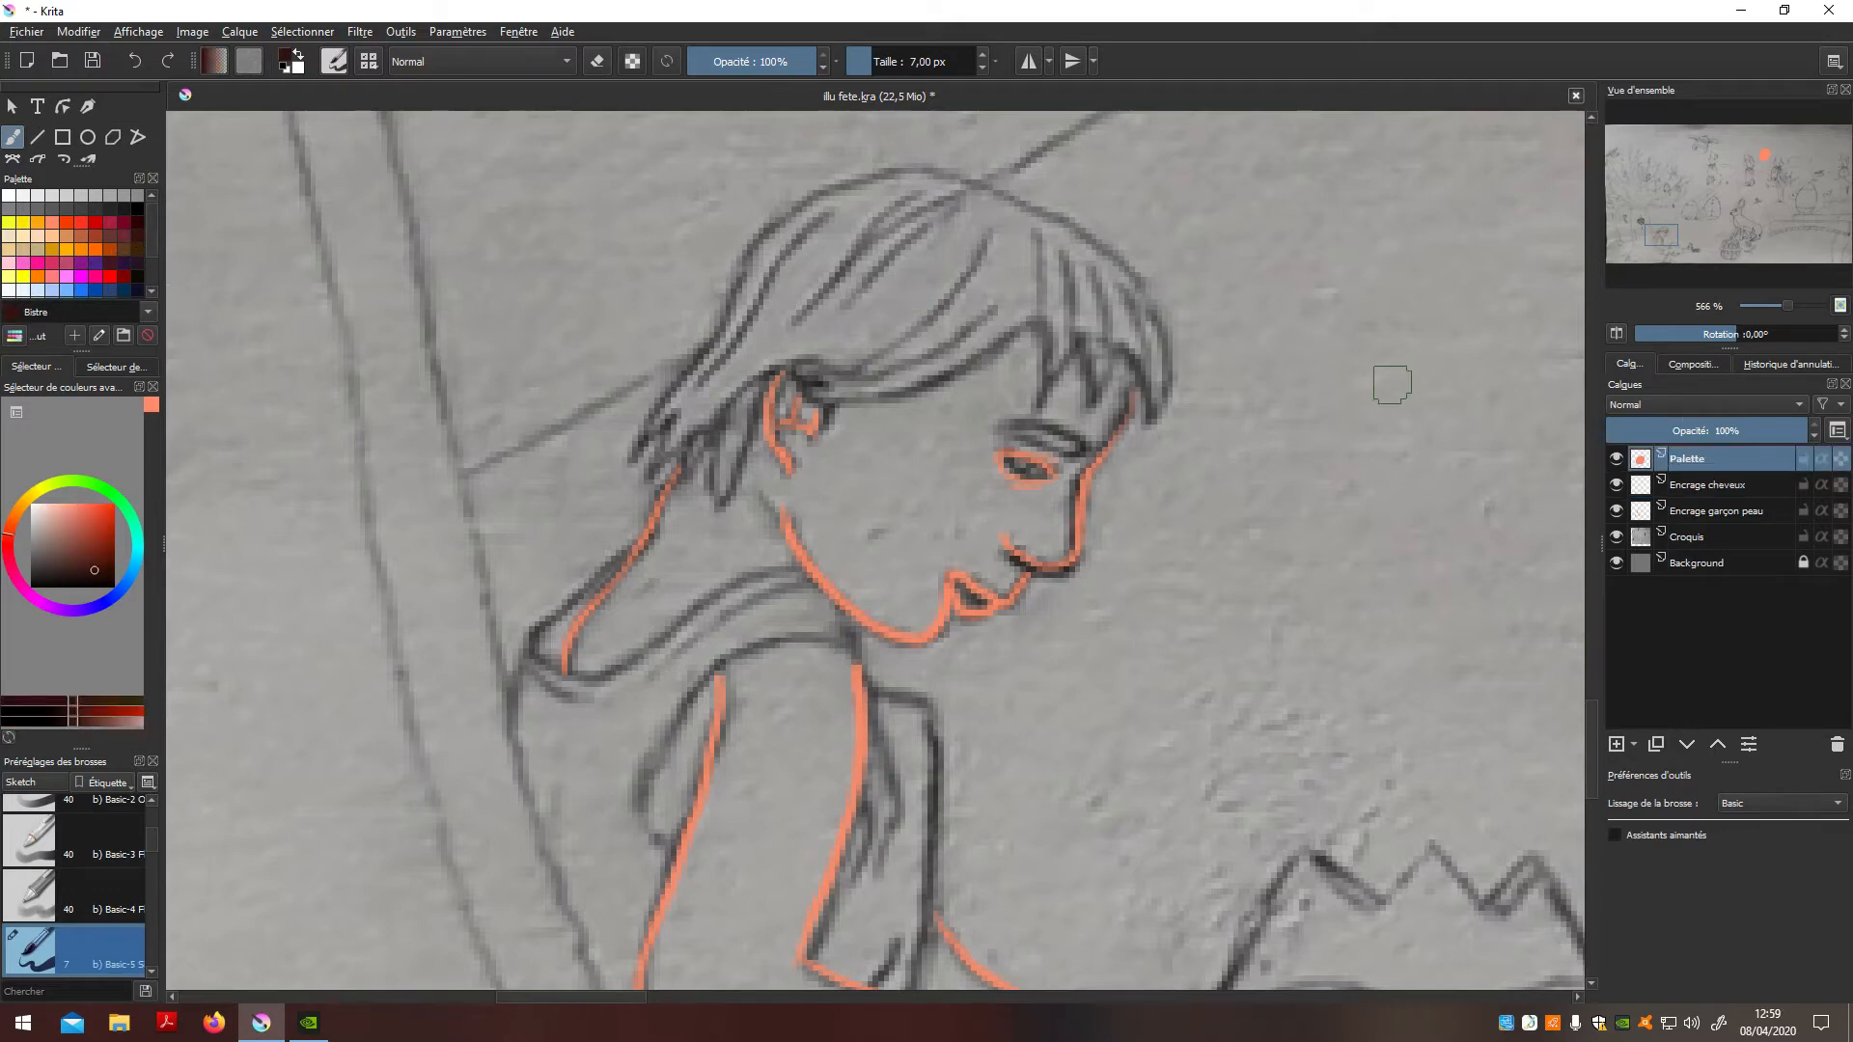
{"action": "scroll", "coordinate": [1393, 386], "scroll_direction": "down", "scroll_amount": 3}
{"action": "key", "text": "space"}
{"action": "left_click_drag", "start_coordinate": [1322, 387], "coordinate": [656, 675]}
{"action": "left_click_drag", "start_coordinate": [1413, 353], "coordinate": [737, 682]}
{"action": "scroll", "coordinate": [1203, 438], "scroll_direction": "down", "scroll_amount": 1}
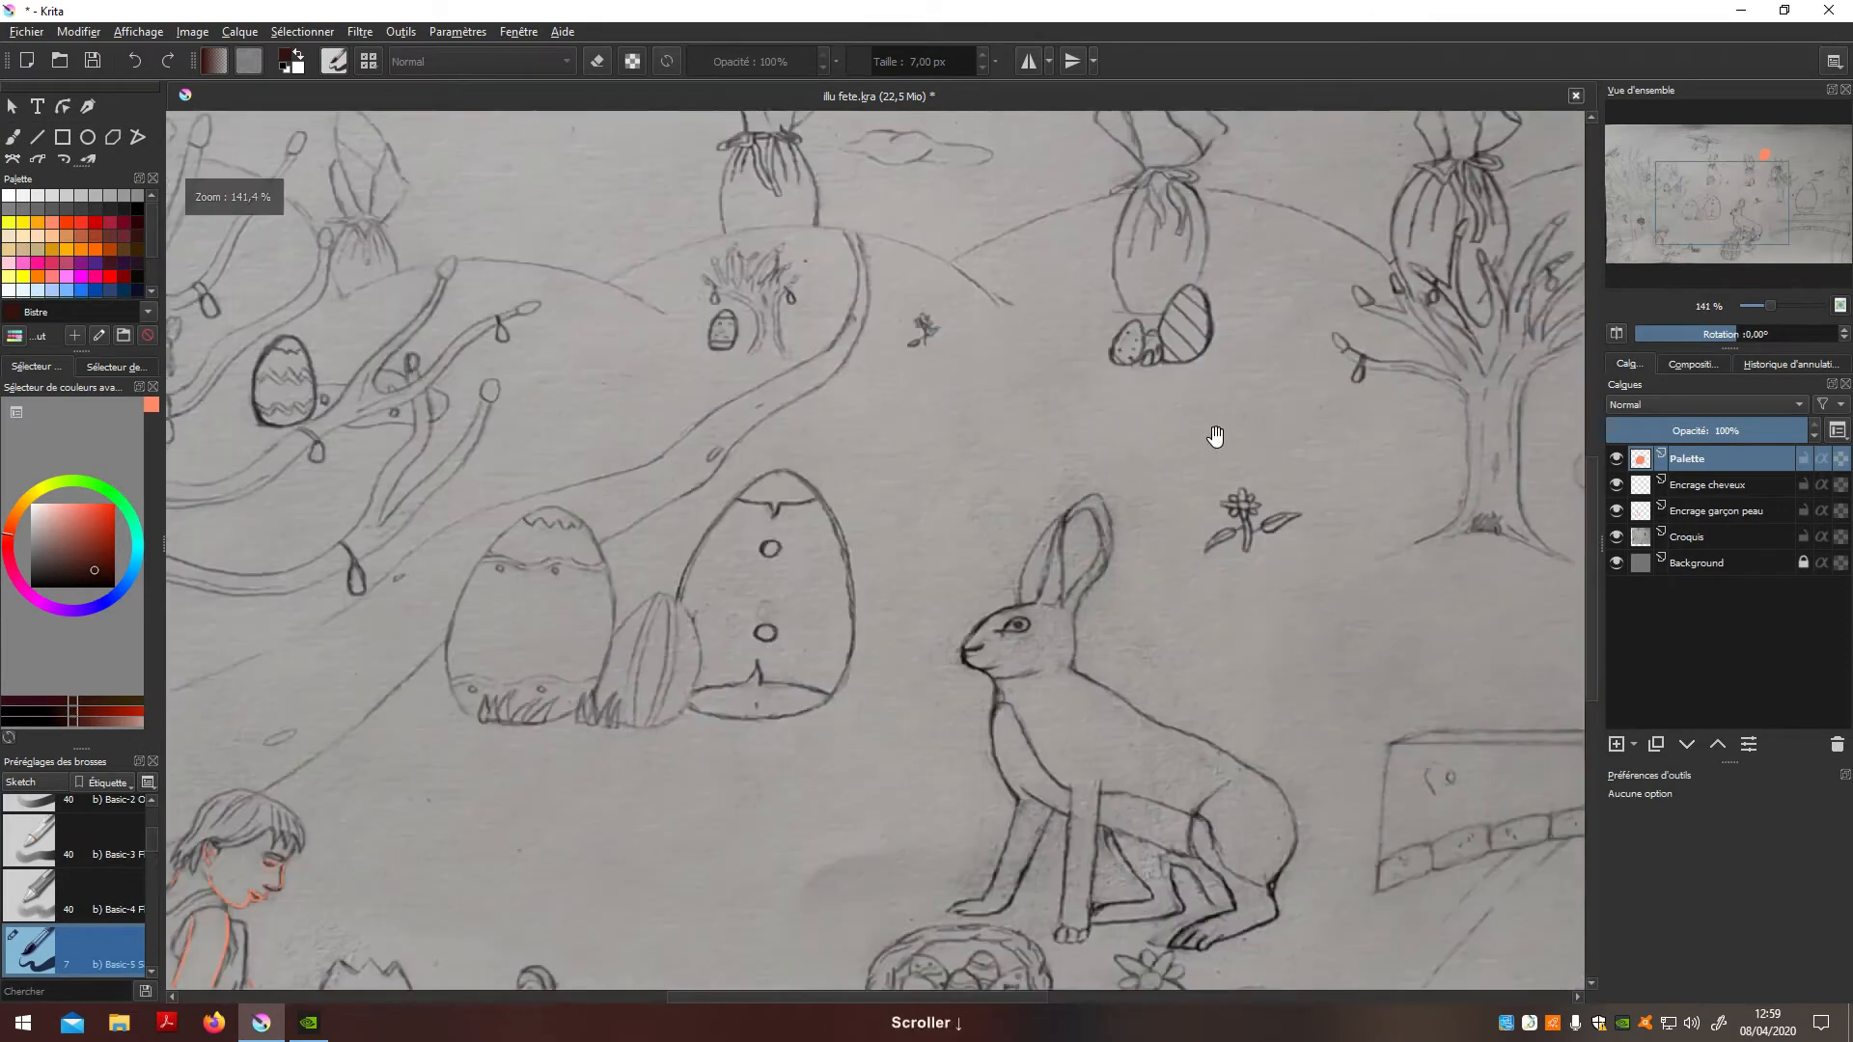
{"action": "left_click_drag", "start_coordinate": [1162, 504], "coordinate": [837, 748]}
{"action": "key", "text": "b"}
{"action": "mouse_move", "coordinate": [1147, 227]}
{"action": "left_mouse_down"}
{"action": "mouse_move", "coordinate": [1121, 280]}
{"action": "mouse_move", "coordinate": [1143, 212]}
{"action": "mouse_move", "coordinate": [1158, 309]}
{"action": "left_mouse_up"}
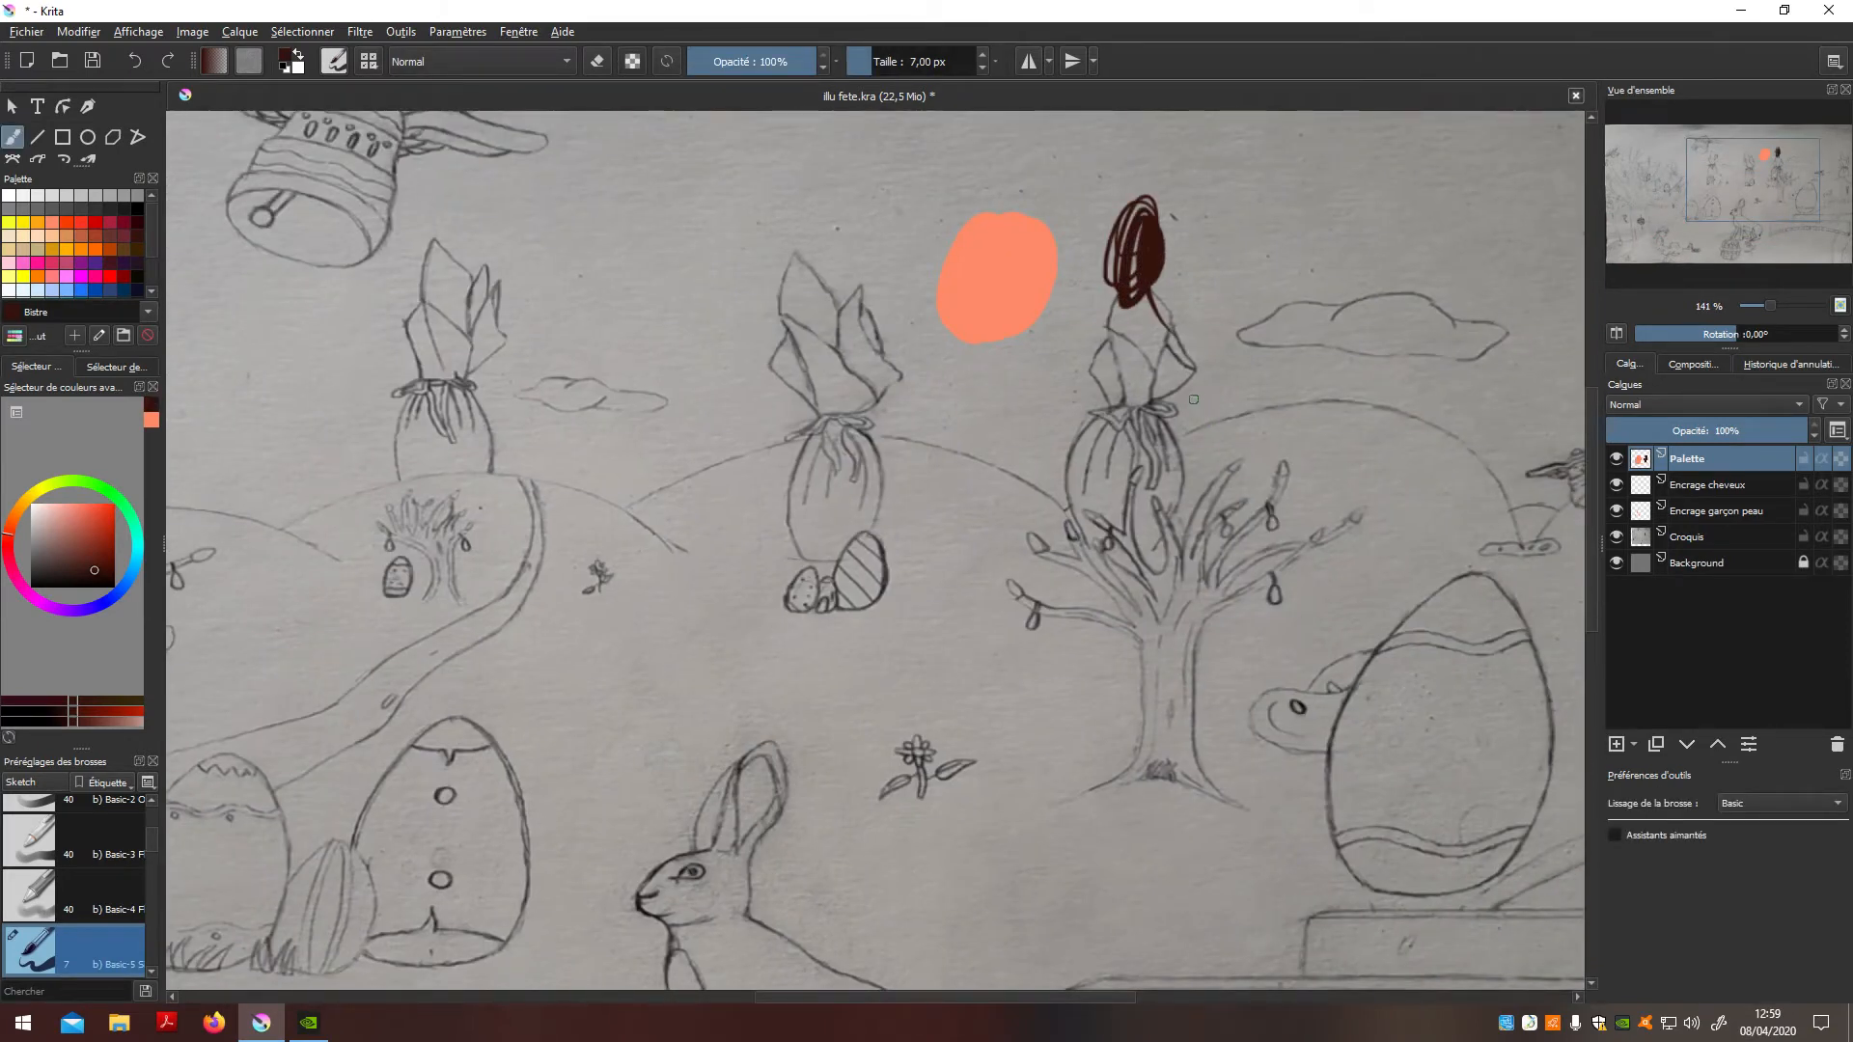
{"action": "key", "text": "ctrl+z"}
{"action": "left_click_drag", "start_coordinate": [1162, 388], "coordinate": [1191, 371], "text": "shift"}
{"action": "mouse_move", "coordinate": [1133, 262]}
{"action": "left_mouse_down"}
{"action": "mouse_move", "coordinate": [1183, 266]}
{"action": "mouse_move", "coordinate": [1143, 312]}
{"action": "mouse_move", "coordinate": [1178, 263]}
{"action": "mouse_move", "coordinate": [1148, 342]}
{"action": "left_mouse_up"}
{"action": "key", "text": "ctrl+z"}
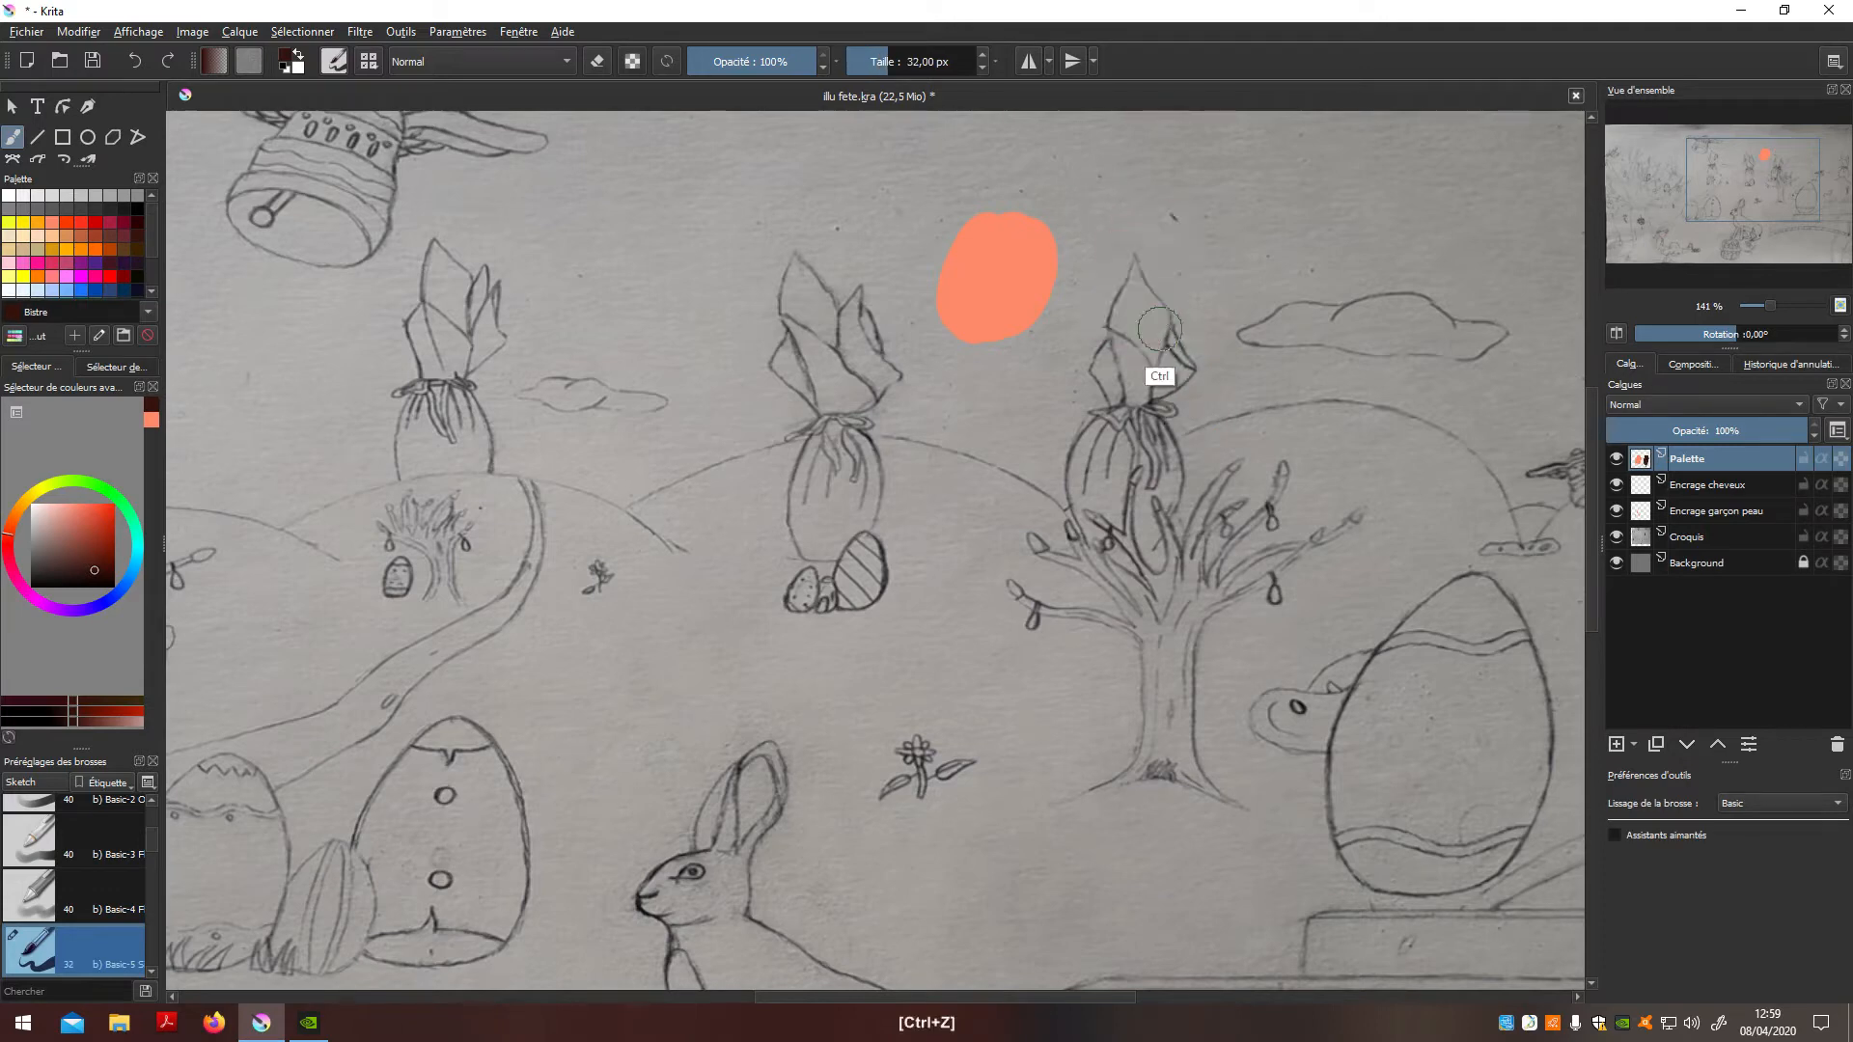
Step: Test the Bistre swatch again, replacing it with a lighter reddish-brown swatch beside the salmon one
{"action": "mouse_move", "coordinate": [154, 250]}
{"action": "left_mouse_down"}
{"action": "mouse_move", "coordinate": [154, 274]}
{"action": "mouse_move", "coordinate": [141, 219]}
{"action": "left_mouse_up"}
{"action": "left_click", "coordinate": [137, 236]}
{"action": "mouse_move", "coordinate": [1134, 278]}
{"action": "left_mouse_down"}
{"action": "mouse_move", "coordinate": [1136, 327]}
{"action": "mouse_move", "coordinate": [1157, 289]}
{"action": "mouse_move", "coordinate": [1125, 293]}
{"action": "mouse_move", "coordinate": [1132, 261]}
{"action": "mouse_move", "coordinate": [1080, 321]}
{"action": "mouse_move", "coordinate": [1169, 325]}
{"action": "mouse_move", "coordinate": [1147, 251]}
{"action": "left_mouse_up"}
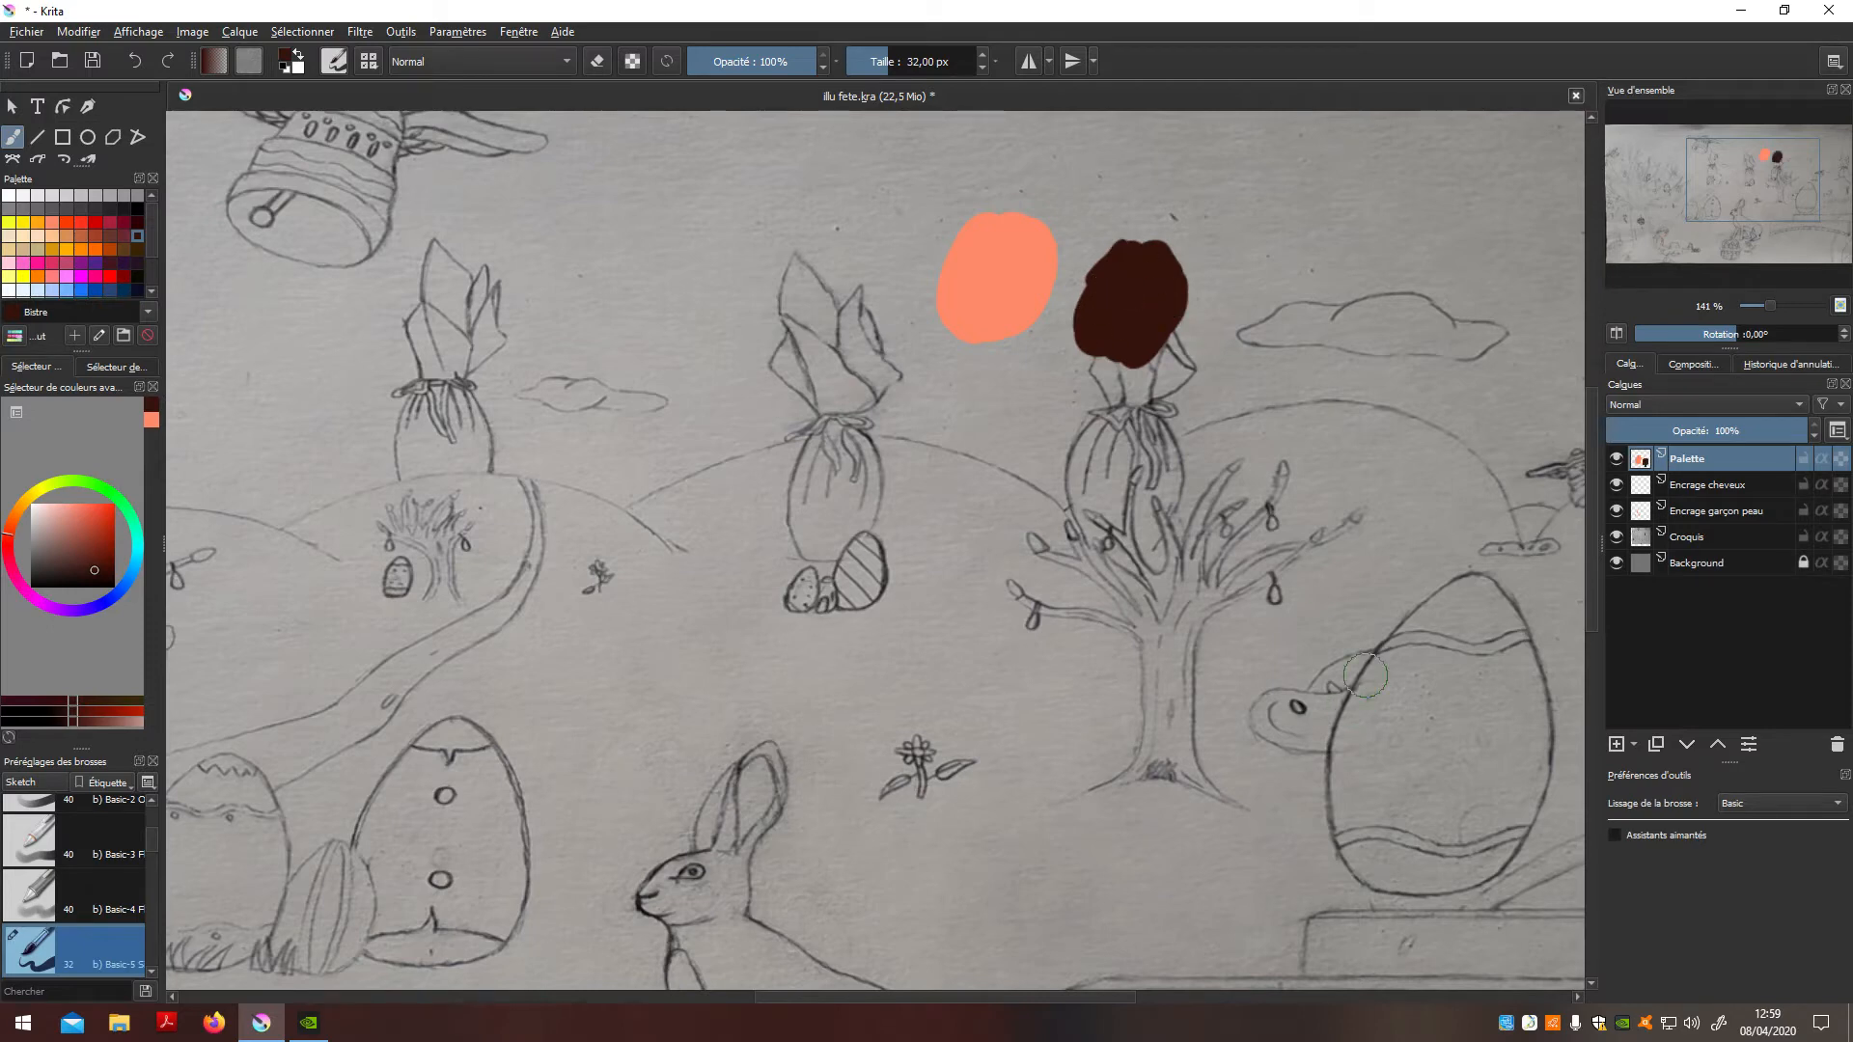
{"action": "left_click", "coordinate": [110, 235]}
{"action": "mouse_move", "coordinate": [1218, 294]}
{"action": "left_mouse_down"}
{"action": "mouse_move", "coordinate": [1158, 362]}
{"action": "mouse_move", "coordinate": [1240, 309]}
{"action": "mouse_move", "coordinate": [1168, 382]}
{"action": "mouse_move", "coordinate": [1196, 357]}
{"action": "mouse_move", "coordinate": [1198, 281]}
{"action": "mouse_move", "coordinate": [1100, 318]}
{"action": "mouse_move", "coordinate": [1216, 328]}
{"action": "mouse_move", "coordinate": [1095, 309]}
{"action": "left_mouse_up"}
{"action": "key", "text": "ctrl+z"}
{"action": "key", "text": "ctrl+z"}
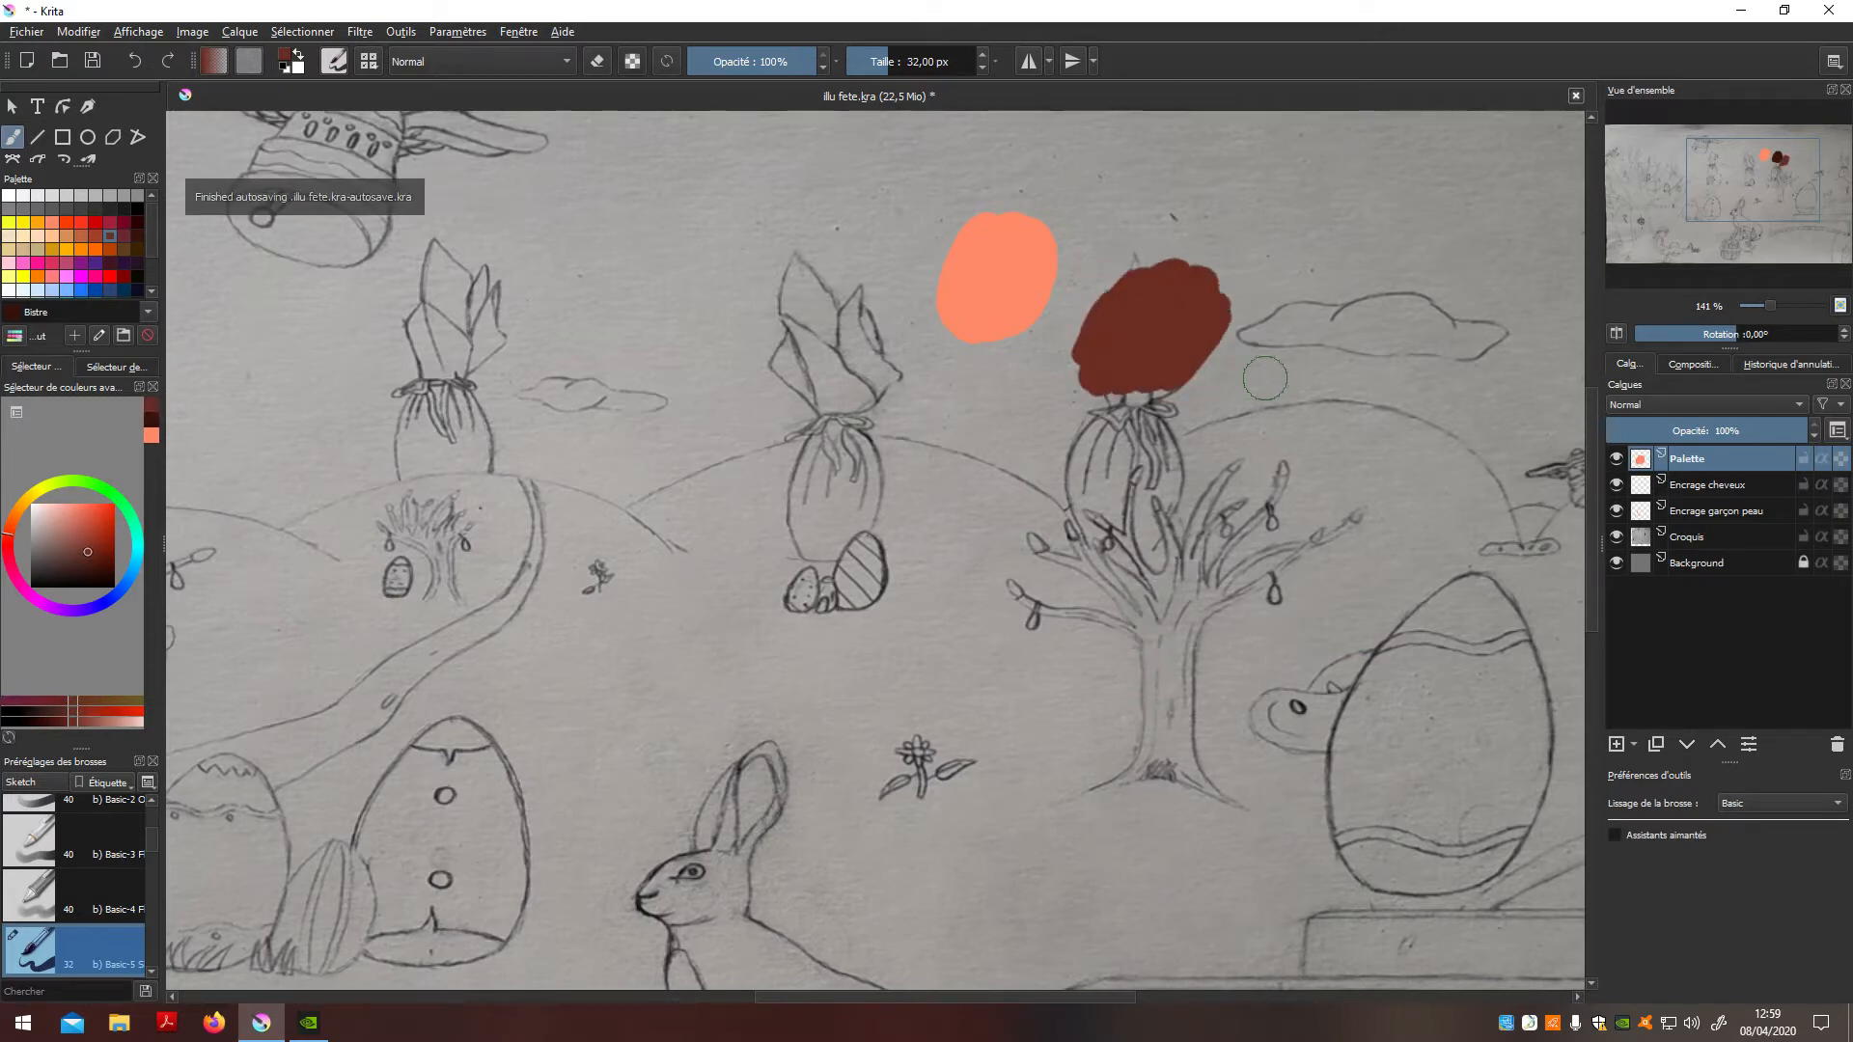
Step: On the Encrage cheveux layer, ink the outline of the boy's hair in reddish brown with a 7 px brush
{"action": "scroll", "coordinate": [1283, 511], "scroll_direction": "down", "scroll_amount": 1}
{"action": "scroll", "coordinate": [1282, 508], "scroll_direction": "down", "scroll_amount": 2}
{"action": "scroll", "coordinate": [868, 682], "scroll_direction": "up", "scroll_amount": 4}
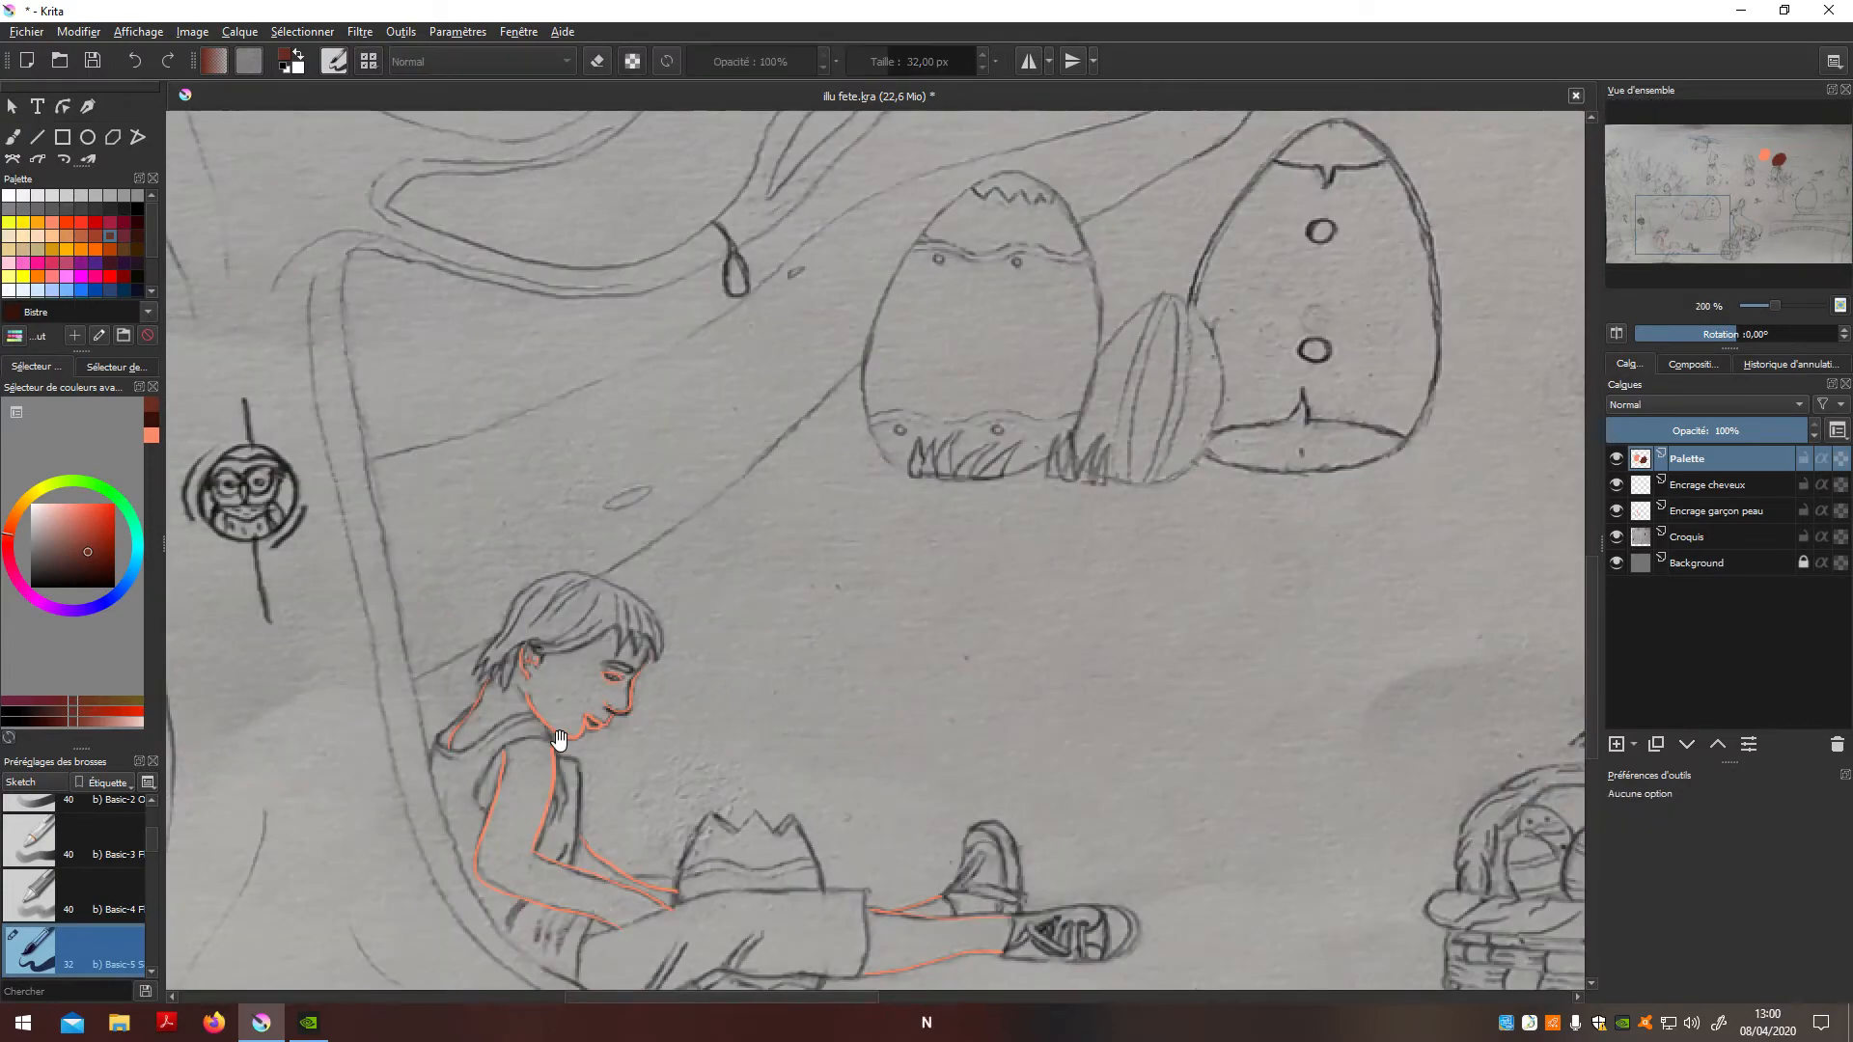
{"action": "scroll", "coordinate": [600, 711], "scroll_direction": "up", "scroll_amount": 4}
{"action": "scroll", "coordinate": [715, 460], "scroll_direction": "up", "scroll_amount": 3}
{"action": "key", "text": "Page_Down"}
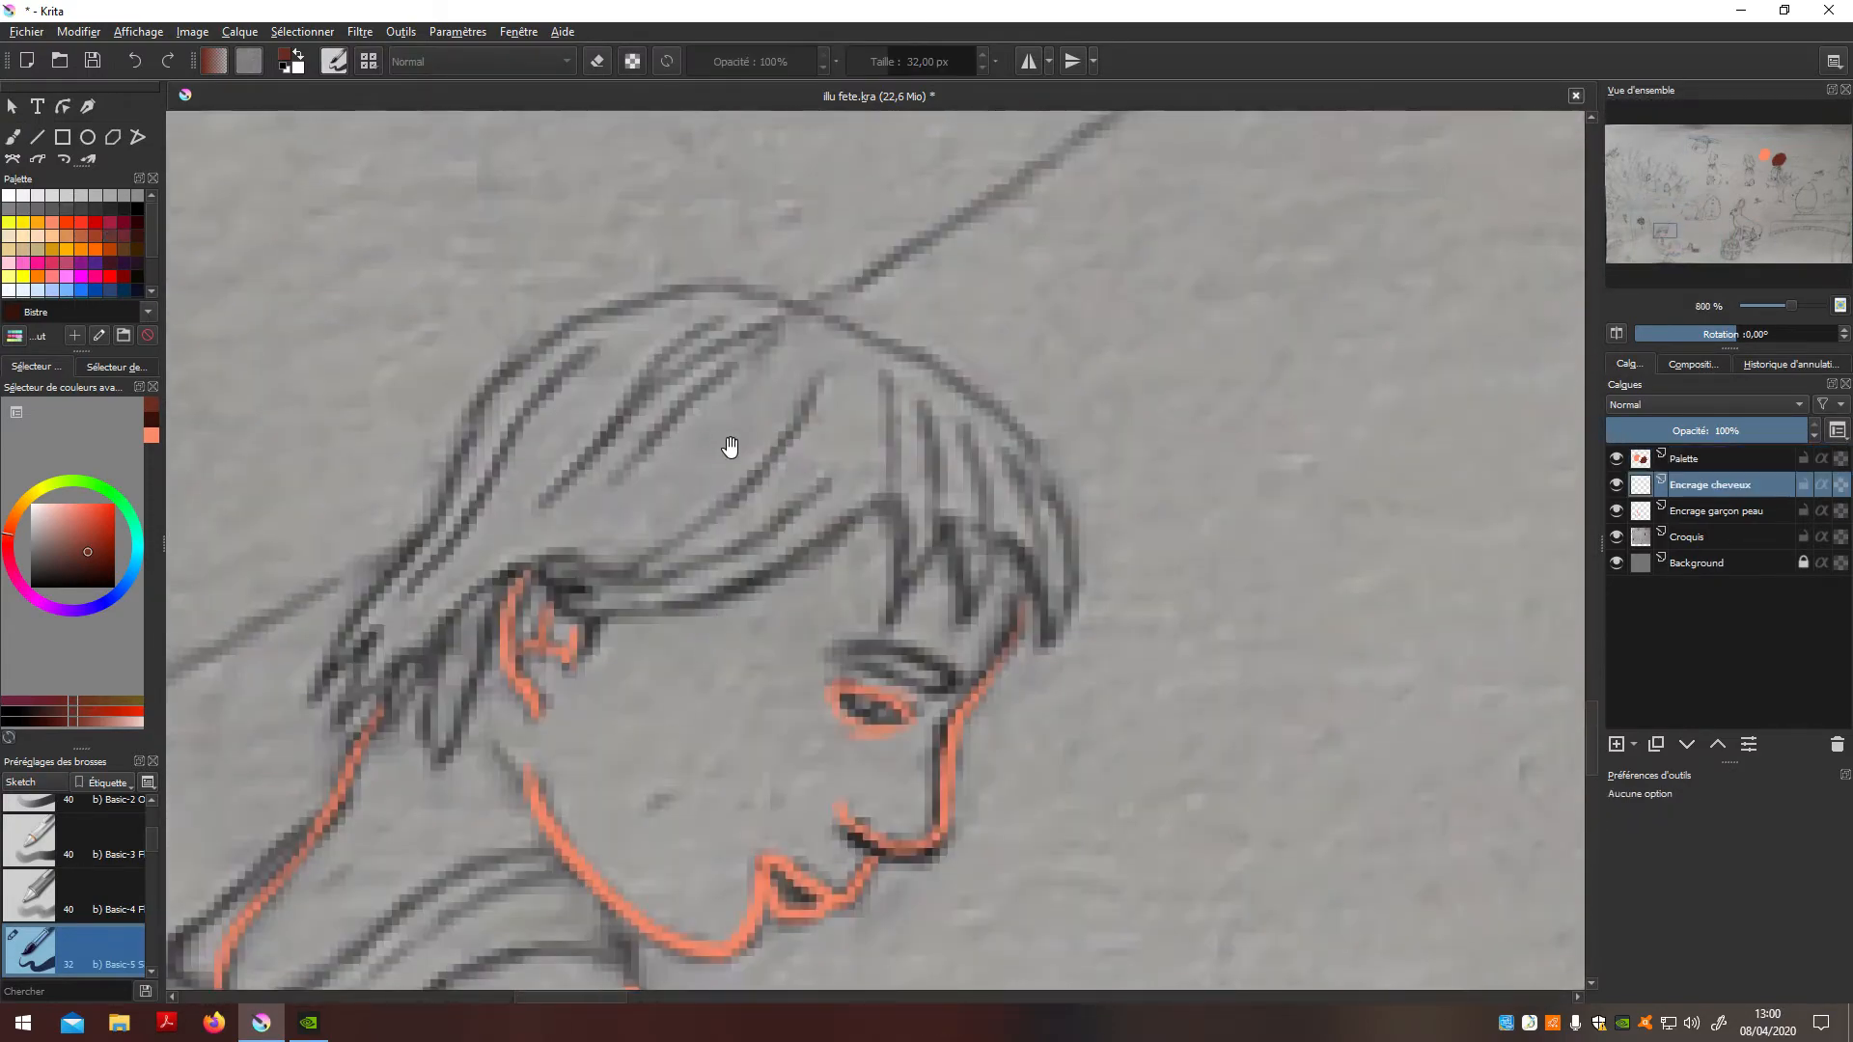
{"action": "key", "text": "b"}
{"action": "key", "text": "bracketleft"}
{"action": "key", "text": "bracketleft"}
{"action": "key", "text": "bracketleft"}
{"action": "key", "text": "bracketleft"}
{"action": "key", "text": "bracketleft"}
{"action": "key", "text": "bracketleft"}
{"action": "key", "text": "bracketleft"}
{"action": "key", "text": "bracketleft"}
{"action": "key", "text": "bracketleft"}
{"action": "key", "text": "bracketleft"}
{"action": "key", "text": "bracketleft"}
{"action": "key", "text": "bracketleft"}
{"action": "key", "text": "bracketleft"}
{"action": "key", "text": "bracketleft"}
{"action": "key", "text": "bracketleft"}
{"action": "key", "text": "bracketleft"}
{"action": "key", "text": "bracketleft"}
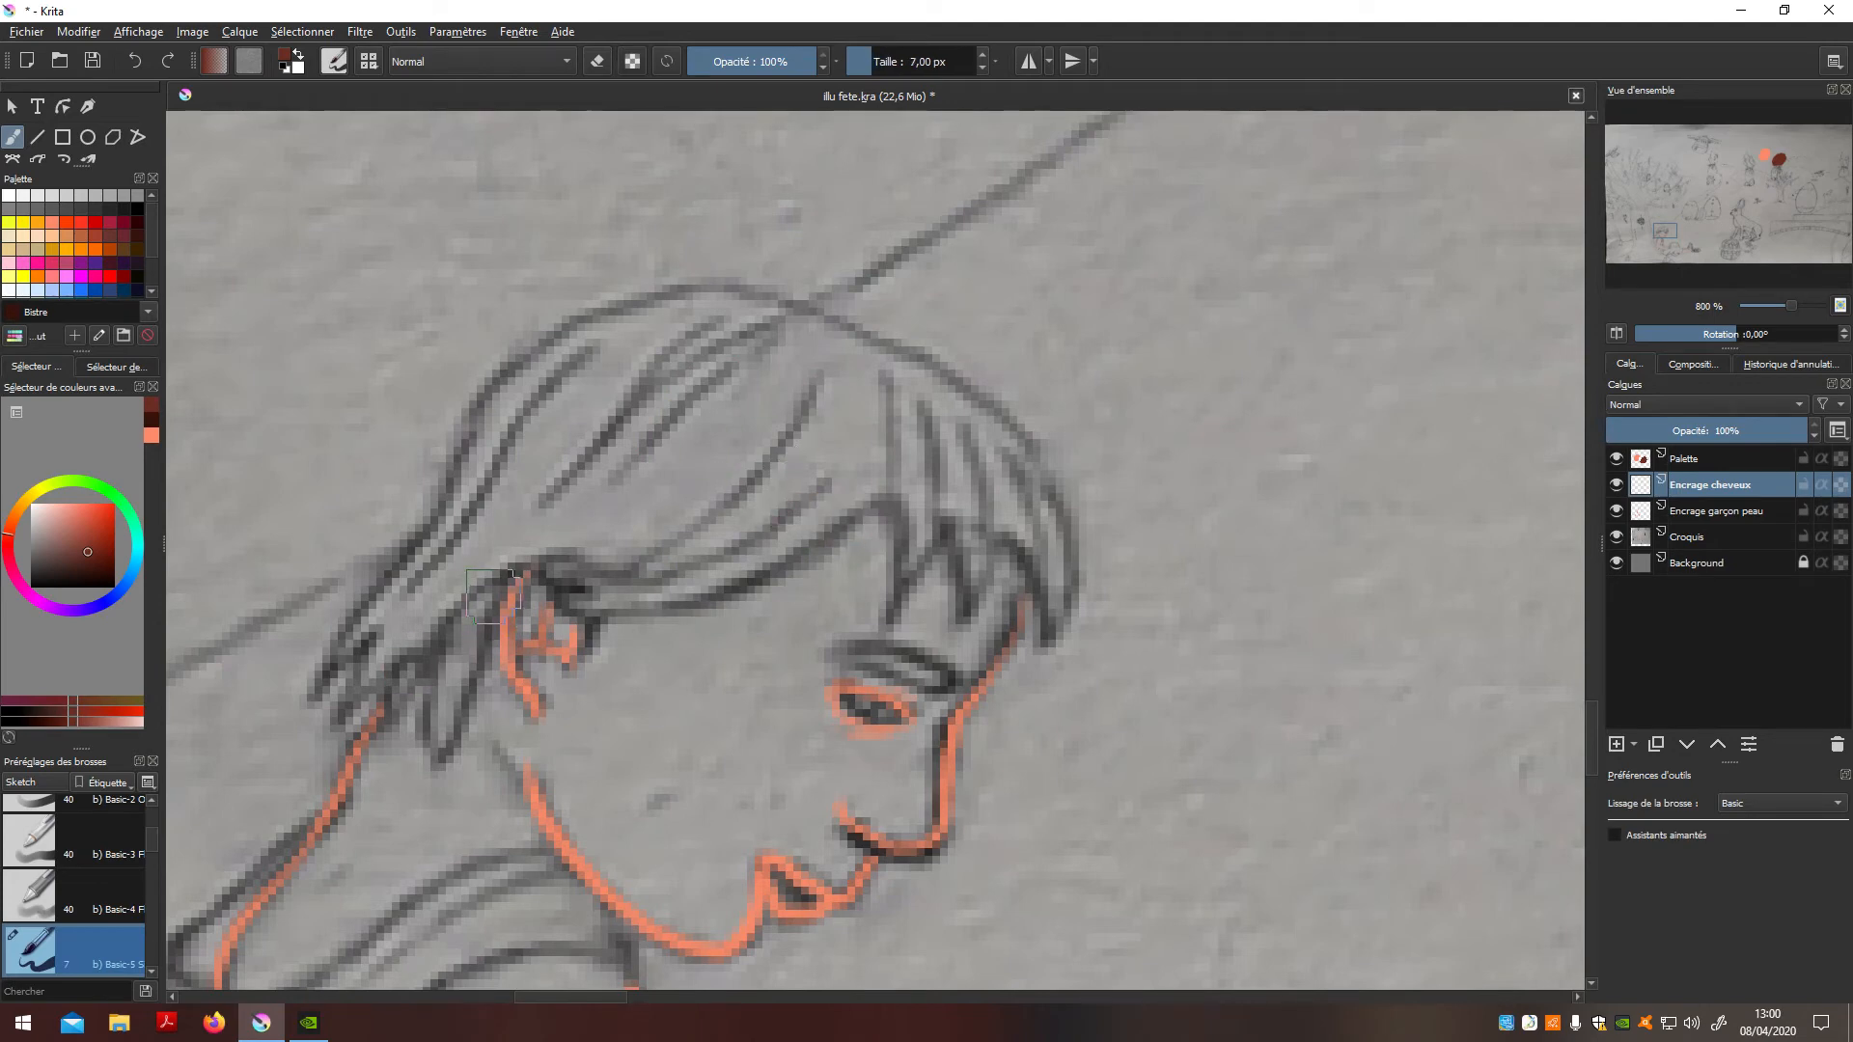
{"action": "mouse_move", "coordinate": [477, 651]}
{"action": "left_mouse_down"}
{"action": "mouse_move", "coordinate": [438, 755]}
{"action": "mouse_move", "coordinate": [466, 601]}
{"action": "mouse_move", "coordinate": [542, 580]}
{"action": "mouse_move", "coordinate": [659, 605]}
{"action": "mouse_move", "coordinate": [898, 525]}
{"action": "left_mouse_up"}
{"action": "mouse_move", "coordinate": [425, 642]}
{"action": "left_mouse_down"}
{"action": "mouse_move", "coordinate": [334, 758]}
{"action": "mouse_move", "coordinate": [330, 731]}
{"action": "mouse_move", "coordinate": [372, 678]}
{"action": "left_mouse_up"}
{"action": "mouse_move", "coordinate": [371, 678]}
{"action": "left_mouse_down"}
{"action": "mouse_move", "coordinate": [298, 714]}
{"action": "mouse_move", "coordinate": [439, 520]}
{"action": "mouse_move", "coordinate": [474, 427]}
{"action": "mouse_move", "coordinate": [567, 331]}
{"action": "mouse_move", "coordinate": [736, 281]}
{"action": "mouse_move", "coordinate": [871, 321]}
{"action": "mouse_move", "coordinate": [1027, 448]}
{"action": "mouse_move", "coordinate": [1074, 575]}
{"action": "mouse_move", "coordinate": [1017, 636]}
{"action": "mouse_move", "coordinate": [1060, 644]}
{"action": "left_mouse_up"}
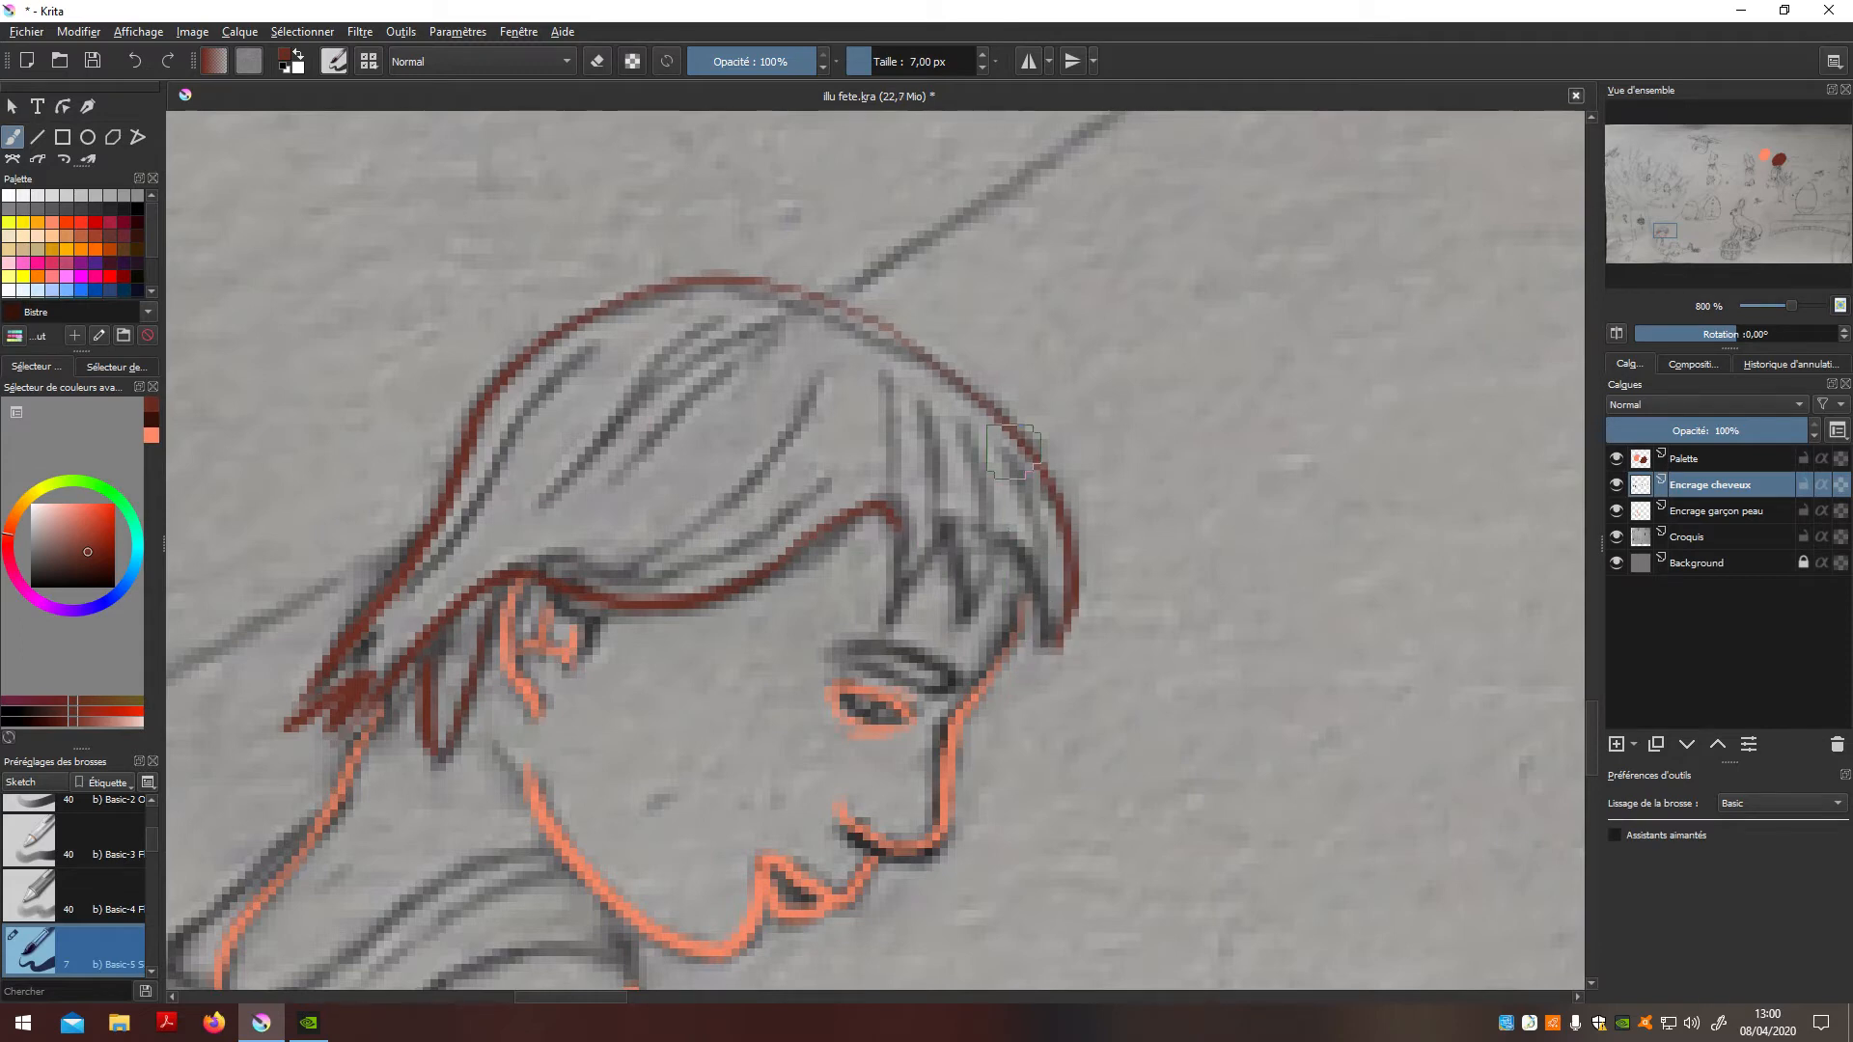
{"action": "key", "text": "ctrl+z"}
{"action": "mouse_move", "coordinate": [318, 714]}
{"action": "left_mouse_down"}
{"action": "mouse_move", "coordinate": [335, 642]}
{"action": "mouse_move", "coordinate": [403, 562]}
{"action": "mouse_move", "coordinate": [464, 423]}
{"action": "mouse_move", "coordinate": [529, 349]}
{"action": "mouse_move", "coordinate": [677, 290]}
{"action": "mouse_move", "coordinate": [831, 314]}
{"action": "mouse_move", "coordinate": [967, 370]}
{"action": "mouse_move", "coordinate": [1042, 469]}
{"action": "mouse_move", "coordinate": [1047, 629]}
{"action": "mouse_move", "coordinate": [1000, 544]}
{"action": "mouse_move", "coordinate": [967, 627]}
{"action": "mouse_move", "coordinate": [956, 553]}
{"action": "mouse_move", "coordinate": [886, 617]}
{"action": "left_mouse_up"}
Step: Ink the inner hair strands across the crown and above the ear in reddish brown
{"action": "left_click_drag", "start_coordinate": [593, 344], "coordinate": [441, 576]}
{"action": "mouse_move", "coordinate": [697, 326]}
{"action": "left_mouse_down"}
{"action": "mouse_move", "coordinate": [552, 487]}
{"action": "mouse_move", "coordinate": [726, 349]}
{"action": "mouse_move", "coordinate": [603, 478]}
{"action": "left_mouse_up"}
{"action": "left_click_drag", "start_coordinate": [828, 382], "coordinate": [687, 508]}
{"action": "left_click_drag", "start_coordinate": [603, 552], "coordinate": [828, 482]}
Step: Ink the fine strands of the boy's fringe and his eyebrow, redoing the strokes that miss the sketch
{"action": "left_click_drag", "start_coordinate": [873, 378], "coordinate": [899, 482]}
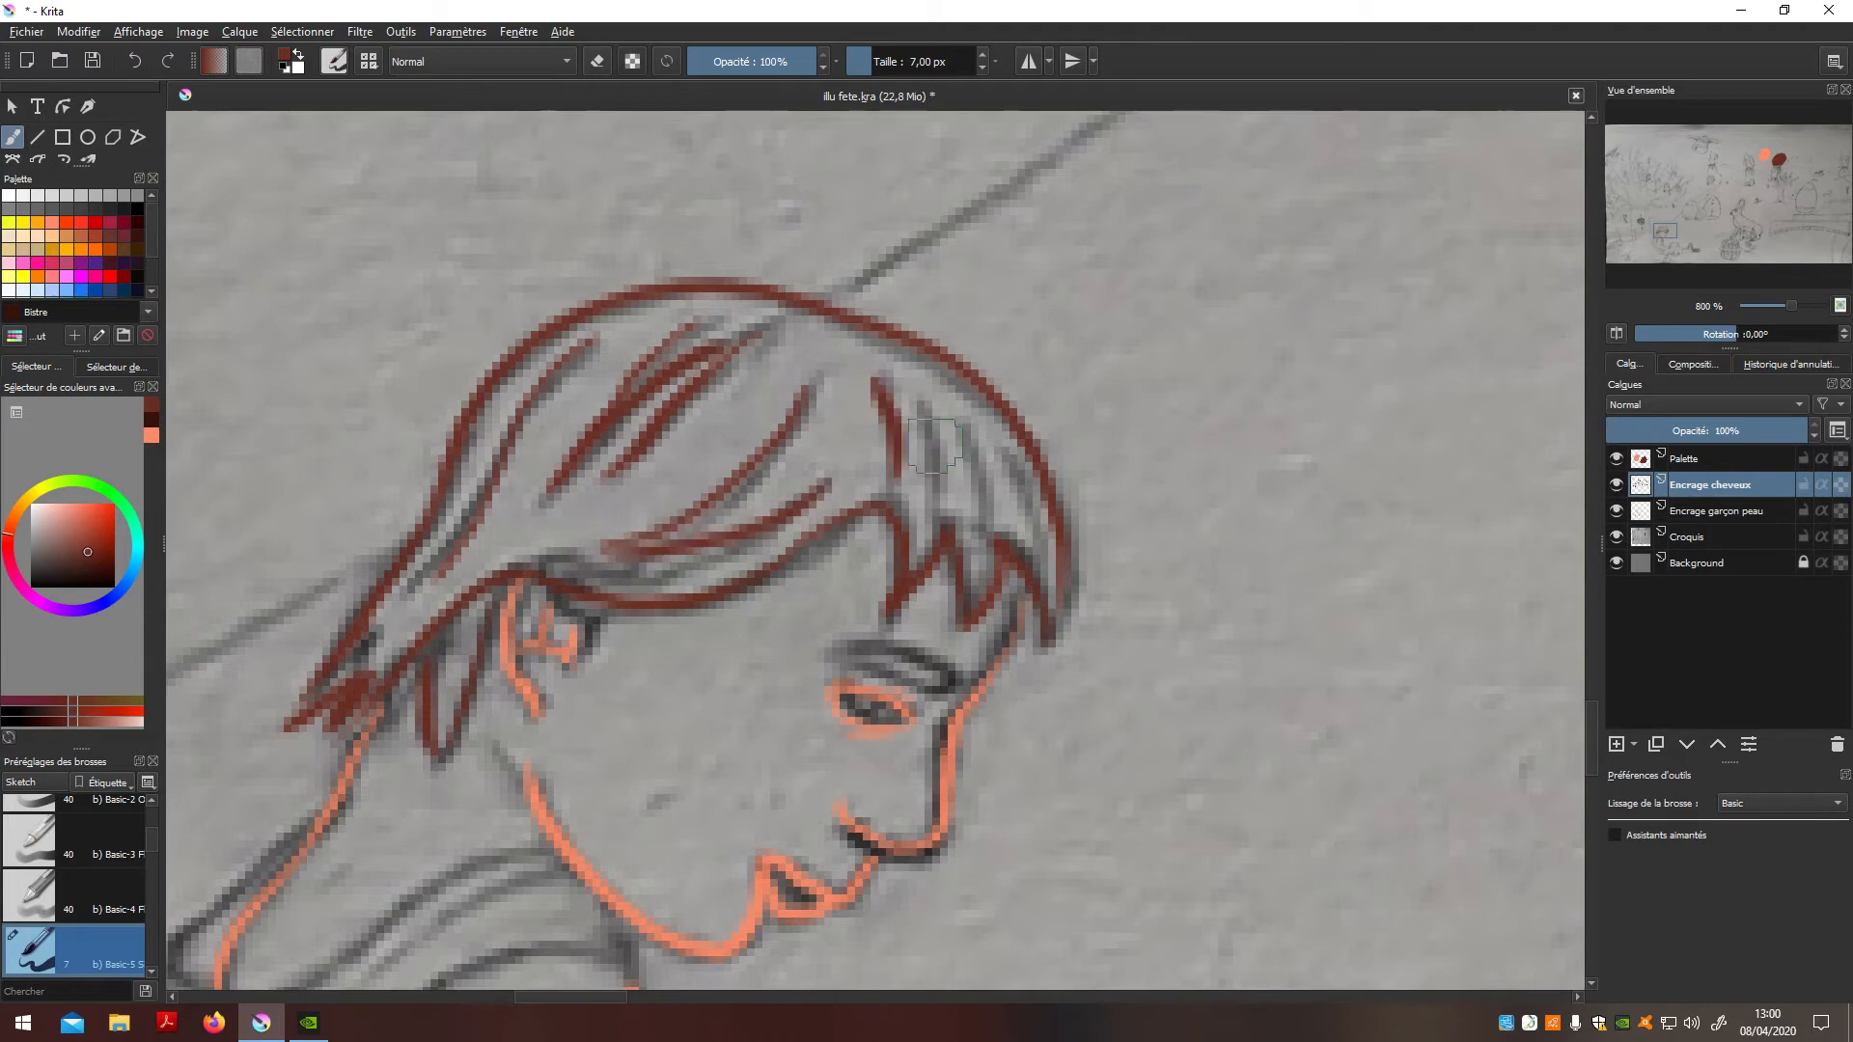
{"action": "key", "text": "ctrl+z"}
{"action": "key", "text": "ctrl+z"}
{"action": "mouse_move", "coordinate": [902, 525]}
{"action": "left_mouse_down"}
{"action": "mouse_move", "coordinate": [906, 542]}
{"action": "mouse_move", "coordinate": [882, 388]}
{"action": "left_mouse_up"}
{"action": "key", "text": "ctrl+z"}
{"action": "mouse_move", "coordinate": [945, 545]}
{"action": "left_mouse_down"}
{"action": "mouse_move", "coordinate": [944, 502]}
{"action": "mouse_move", "coordinate": [992, 504]}
{"action": "mouse_move", "coordinate": [1009, 476]}
{"action": "mouse_move", "coordinate": [881, 383]}
{"action": "mouse_move", "coordinate": [940, 499]}
{"action": "mouse_move", "coordinate": [939, 426]}
{"action": "mouse_move", "coordinate": [949, 481]}
{"action": "left_mouse_up"}
{"action": "key", "text": "ctrl+z"}
{"action": "key", "text": "ctrl+z"}
{"action": "mouse_move", "coordinate": [969, 432]}
{"action": "left_mouse_down"}
{"action": "mouse_move", "coordinate": [960, 500]}
{"action": "mouse_move", "coordinate": [989, 477]}
{"action": "mouse_move", "coordinate": [1035, 541]}
{"action": "left_mouse_up"}
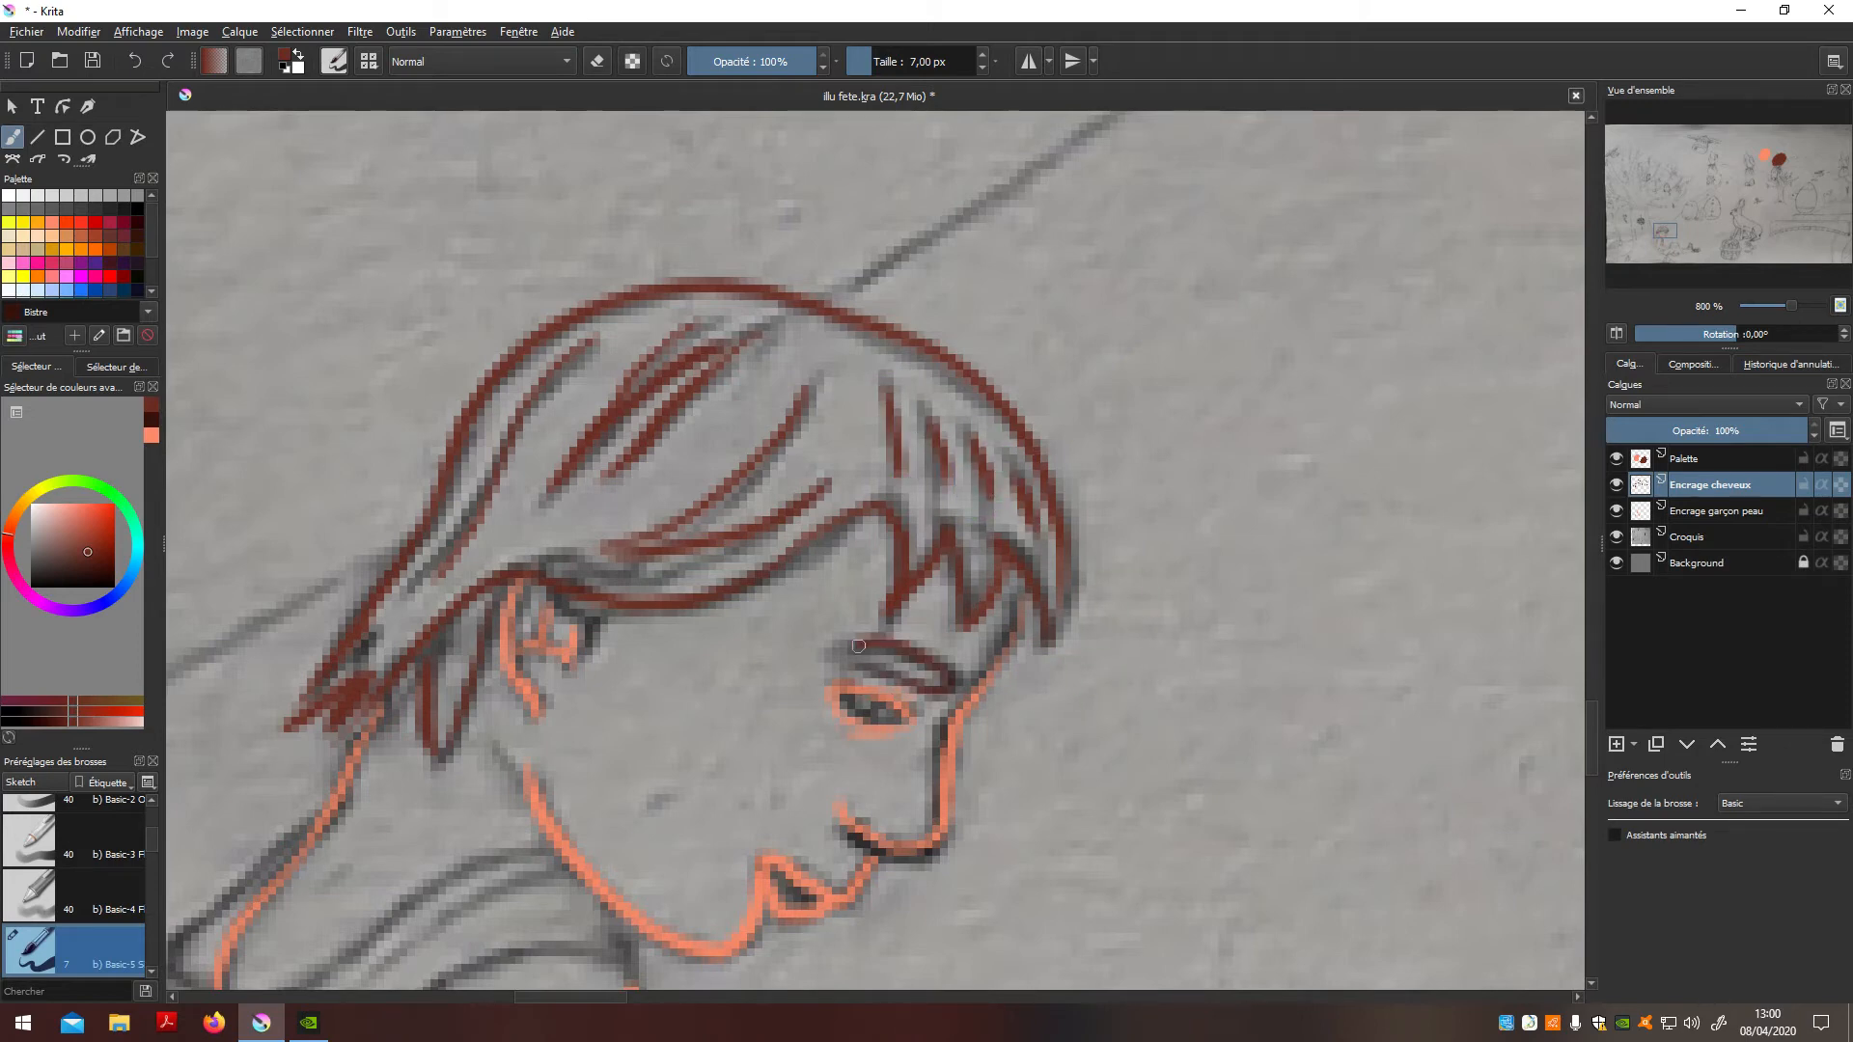
Step: Add a new layer above Encrage cheveux and name it Encrage haut garçon
{"action": "scroll", "coordinate": [811, 714], "scroll_direction": "down", "scroll_amount": 3}
{"action": "scroll", "coordinate": [810, 714], "scroll_direction": "down", "scroll_amount": 1}
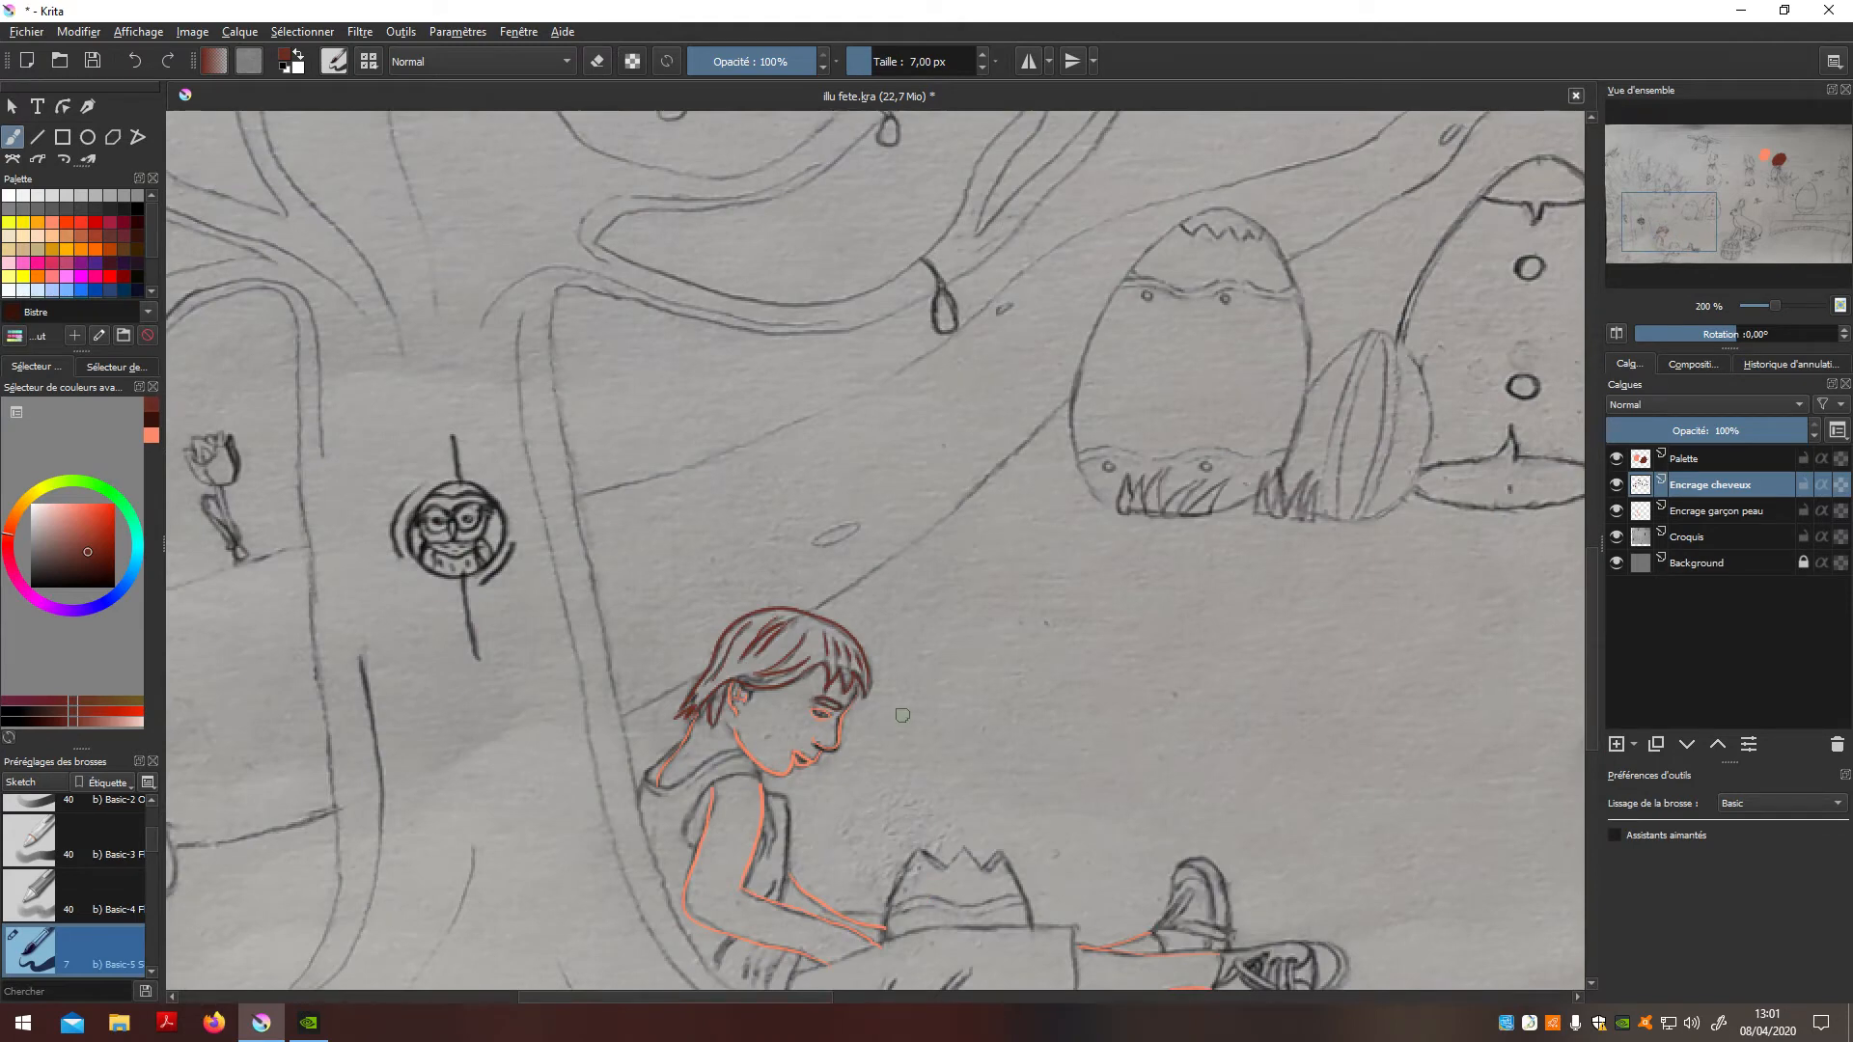
{"action": "left_click_drag", "start_coordinate": [898, 724], "coordinate": [579, 724]}
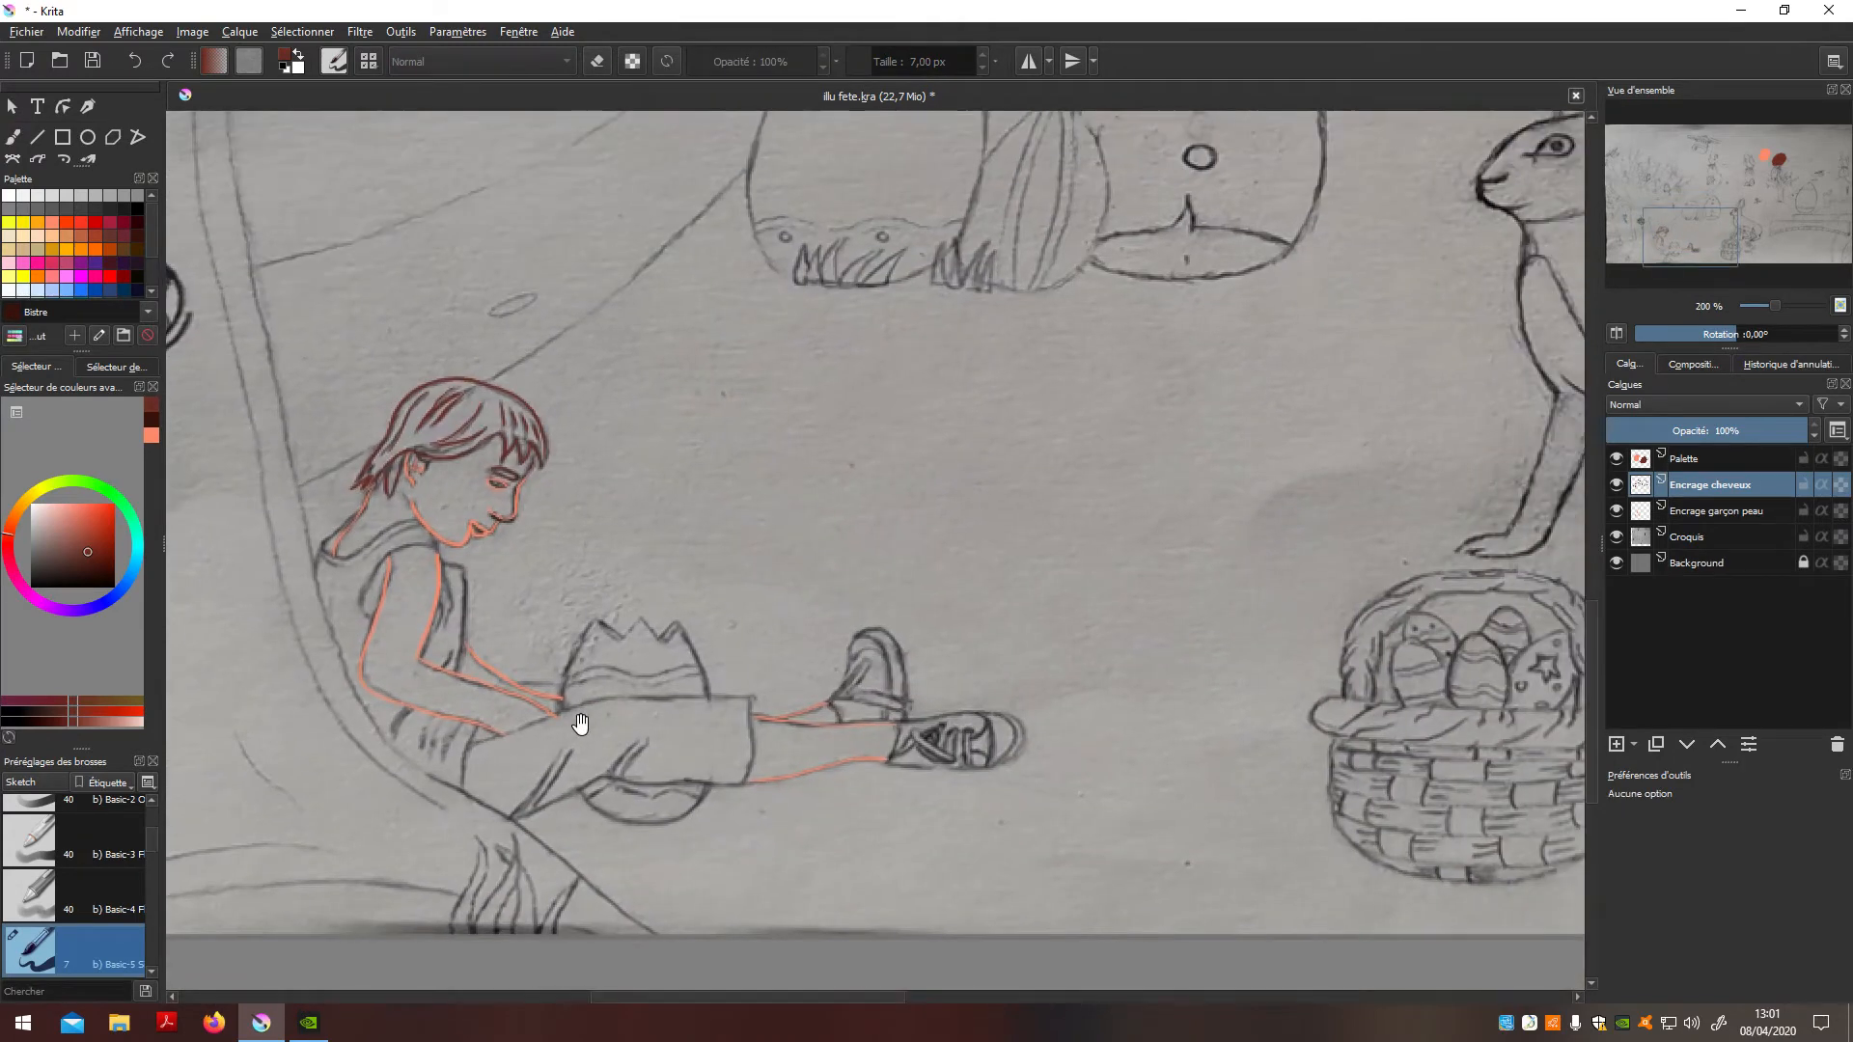
{"action": "left_click_drag", "start_coordinate": [963, 666], "coordinate": [1042, 744]}
{"action": "scroll", "coordinate": [695, 653], "scroll_direction": "up", "scroll_amount": 4}
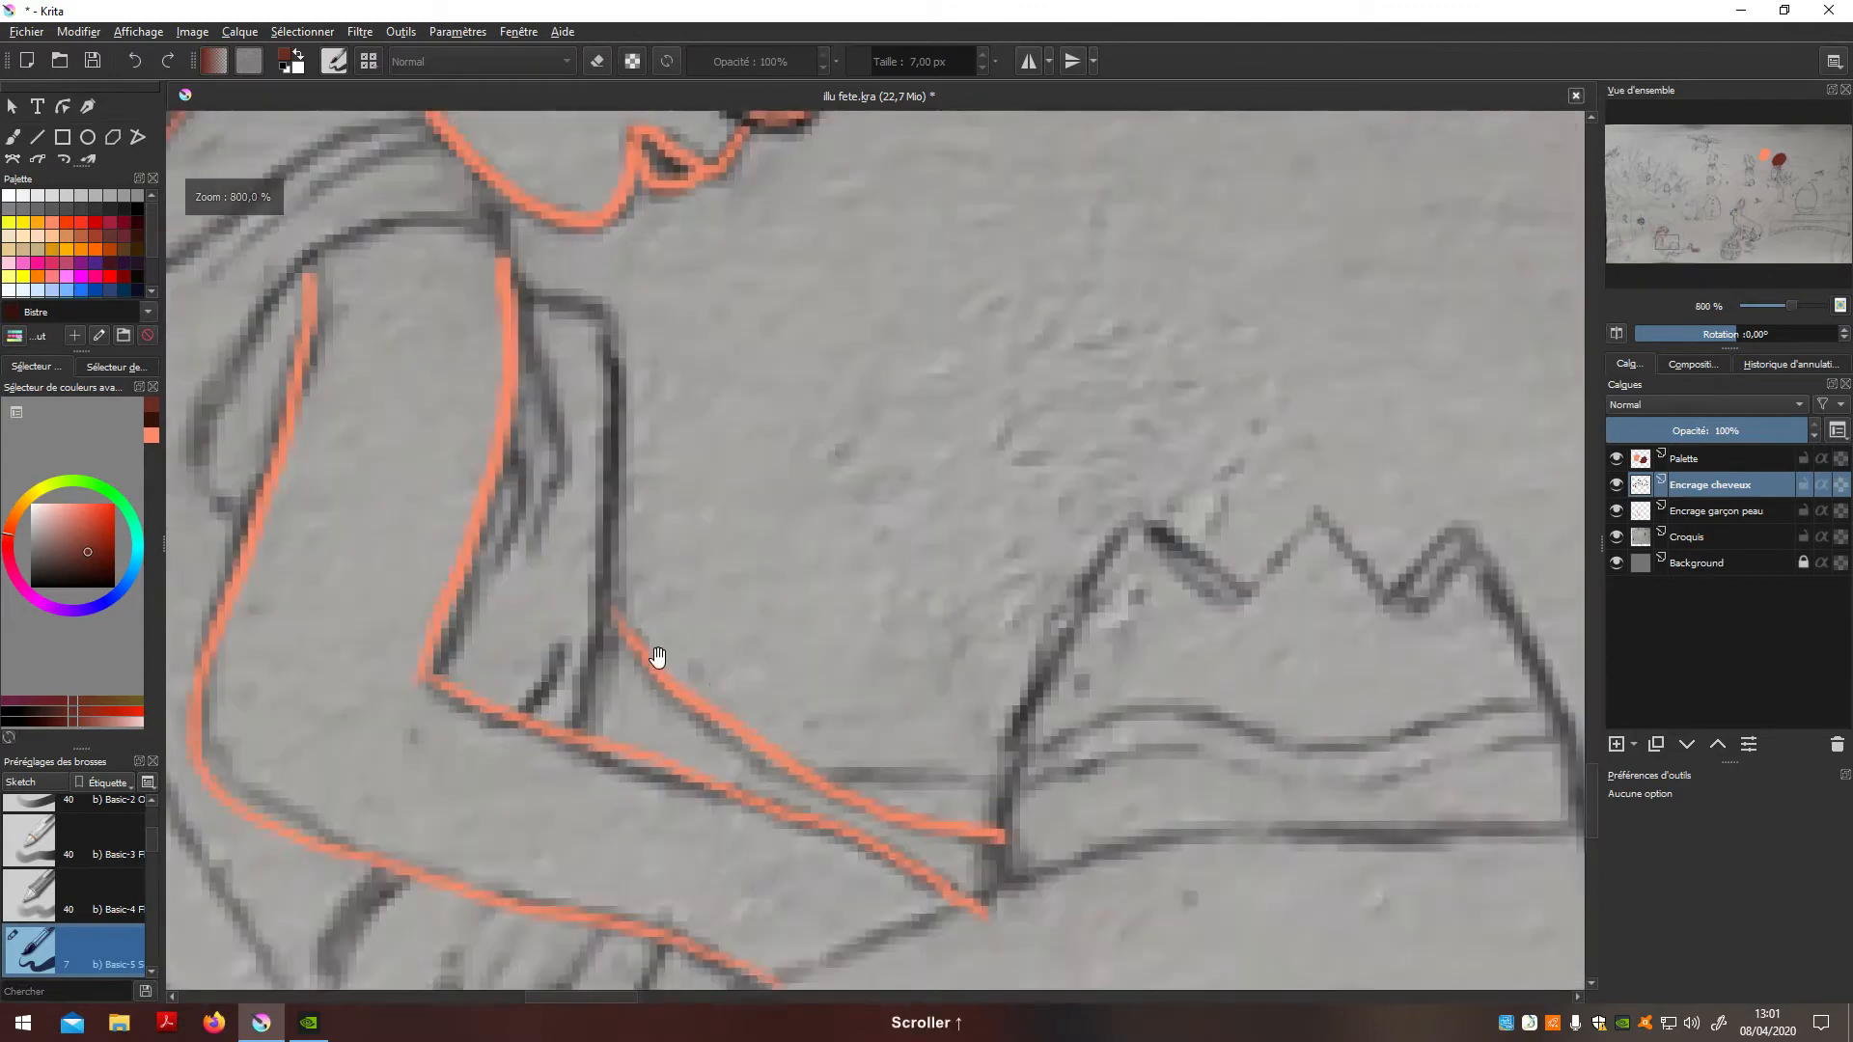
{"action": "scroll", "coordinate": [889, 685], "scroll_direction": "down", "scroll_amount": 2}
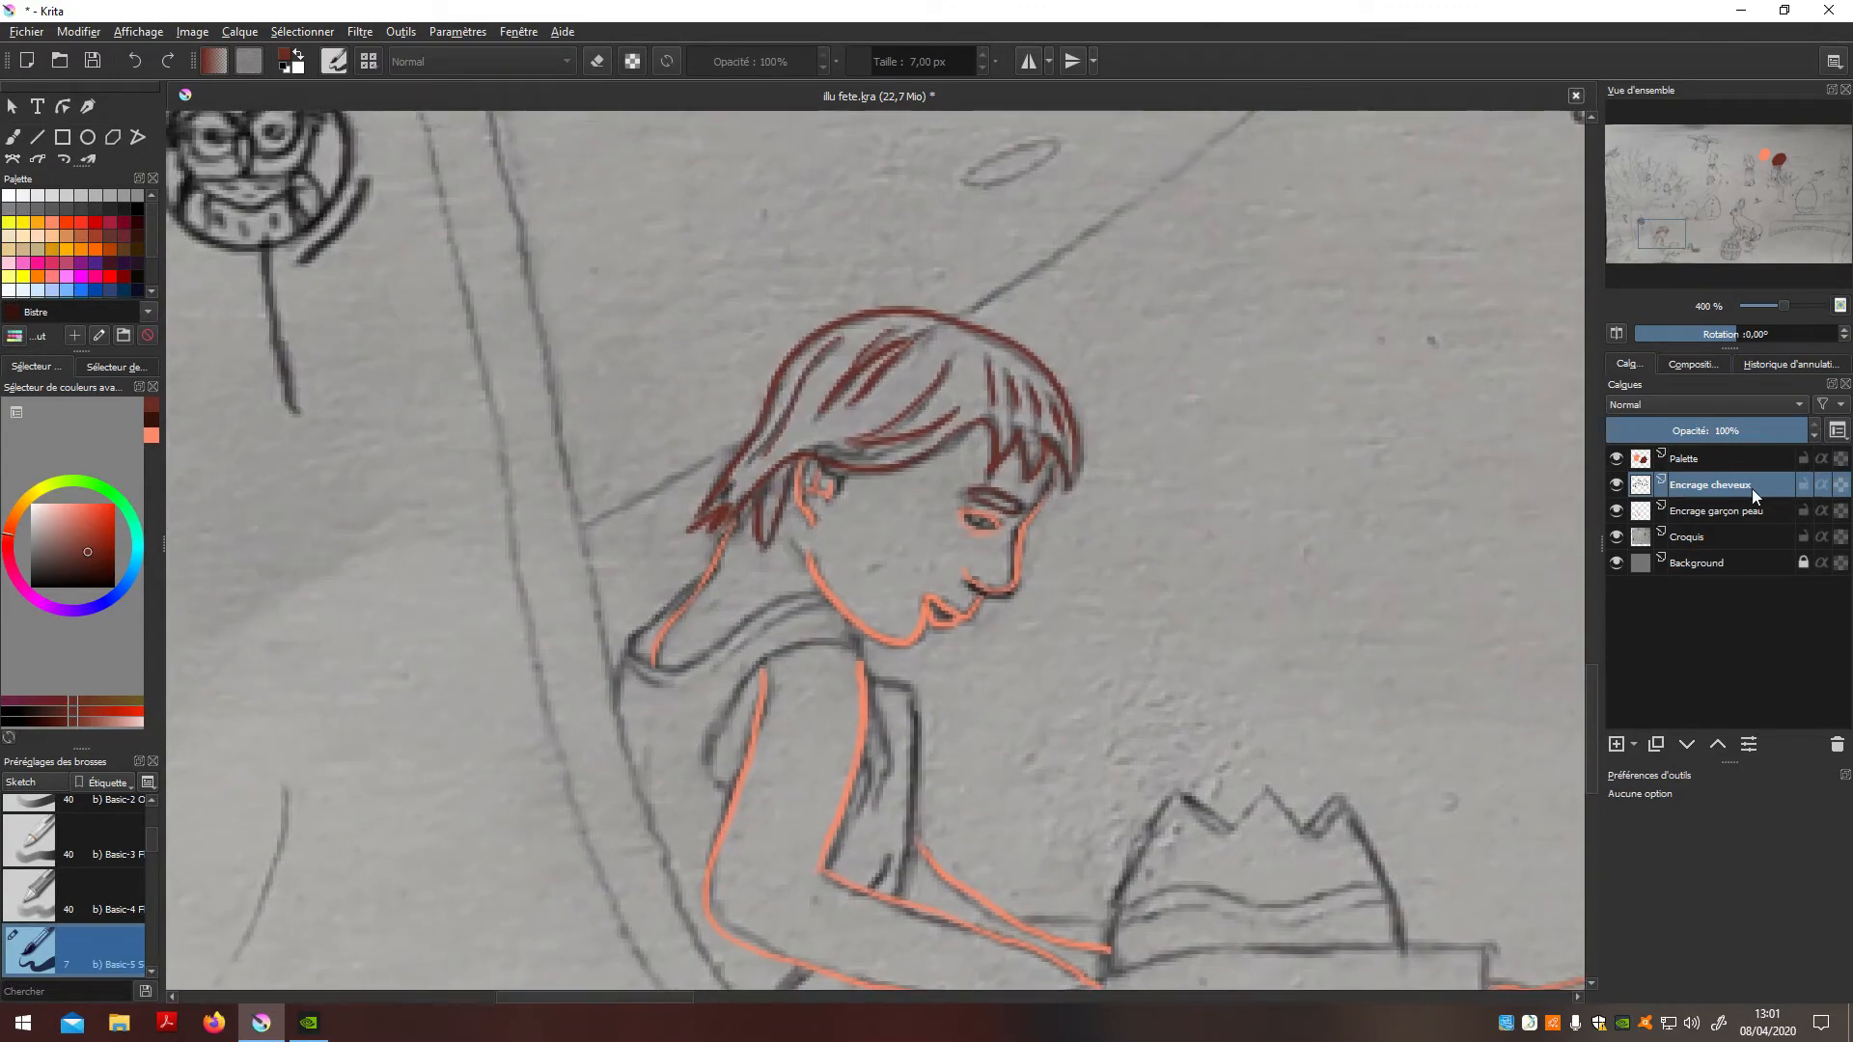
{"action": "key", "text": "1"}
{"action": "key", "text": "Insert"}
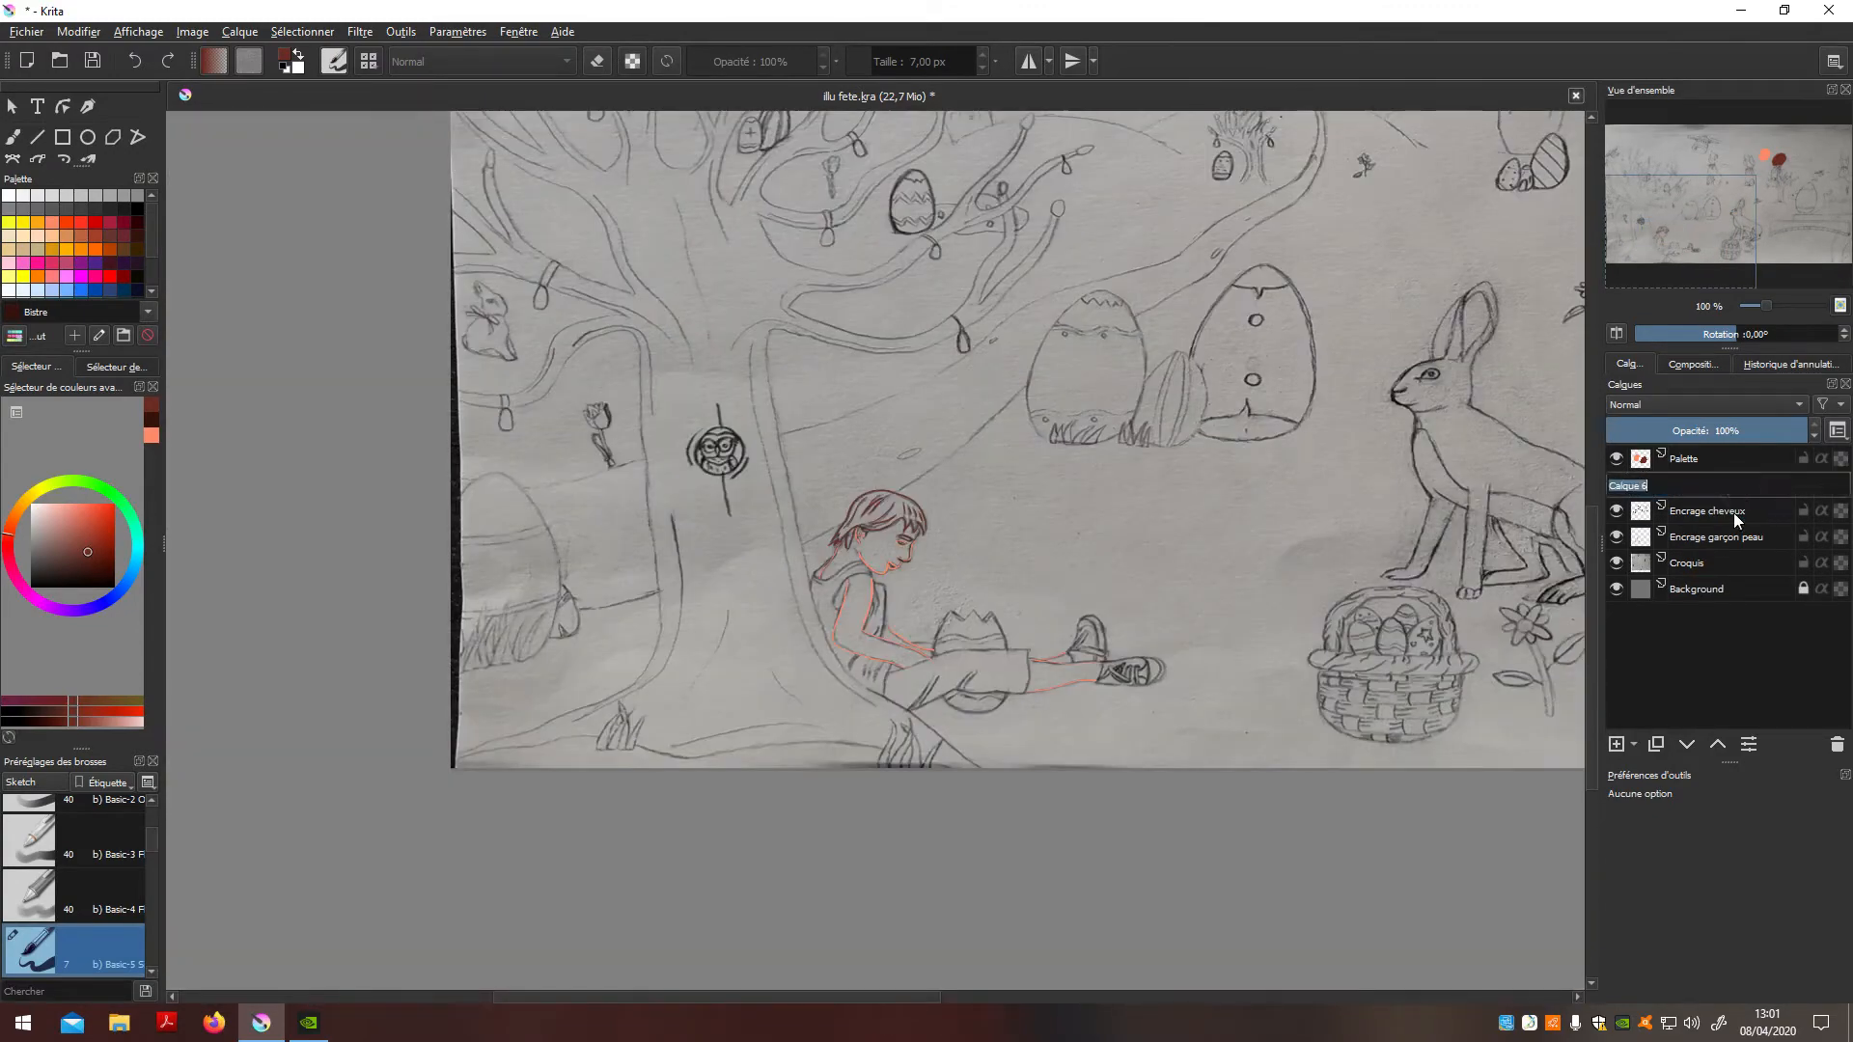
{"action": "type", "text": "Encrage haut garçon"}
{"action": "key", "text": "Return"}
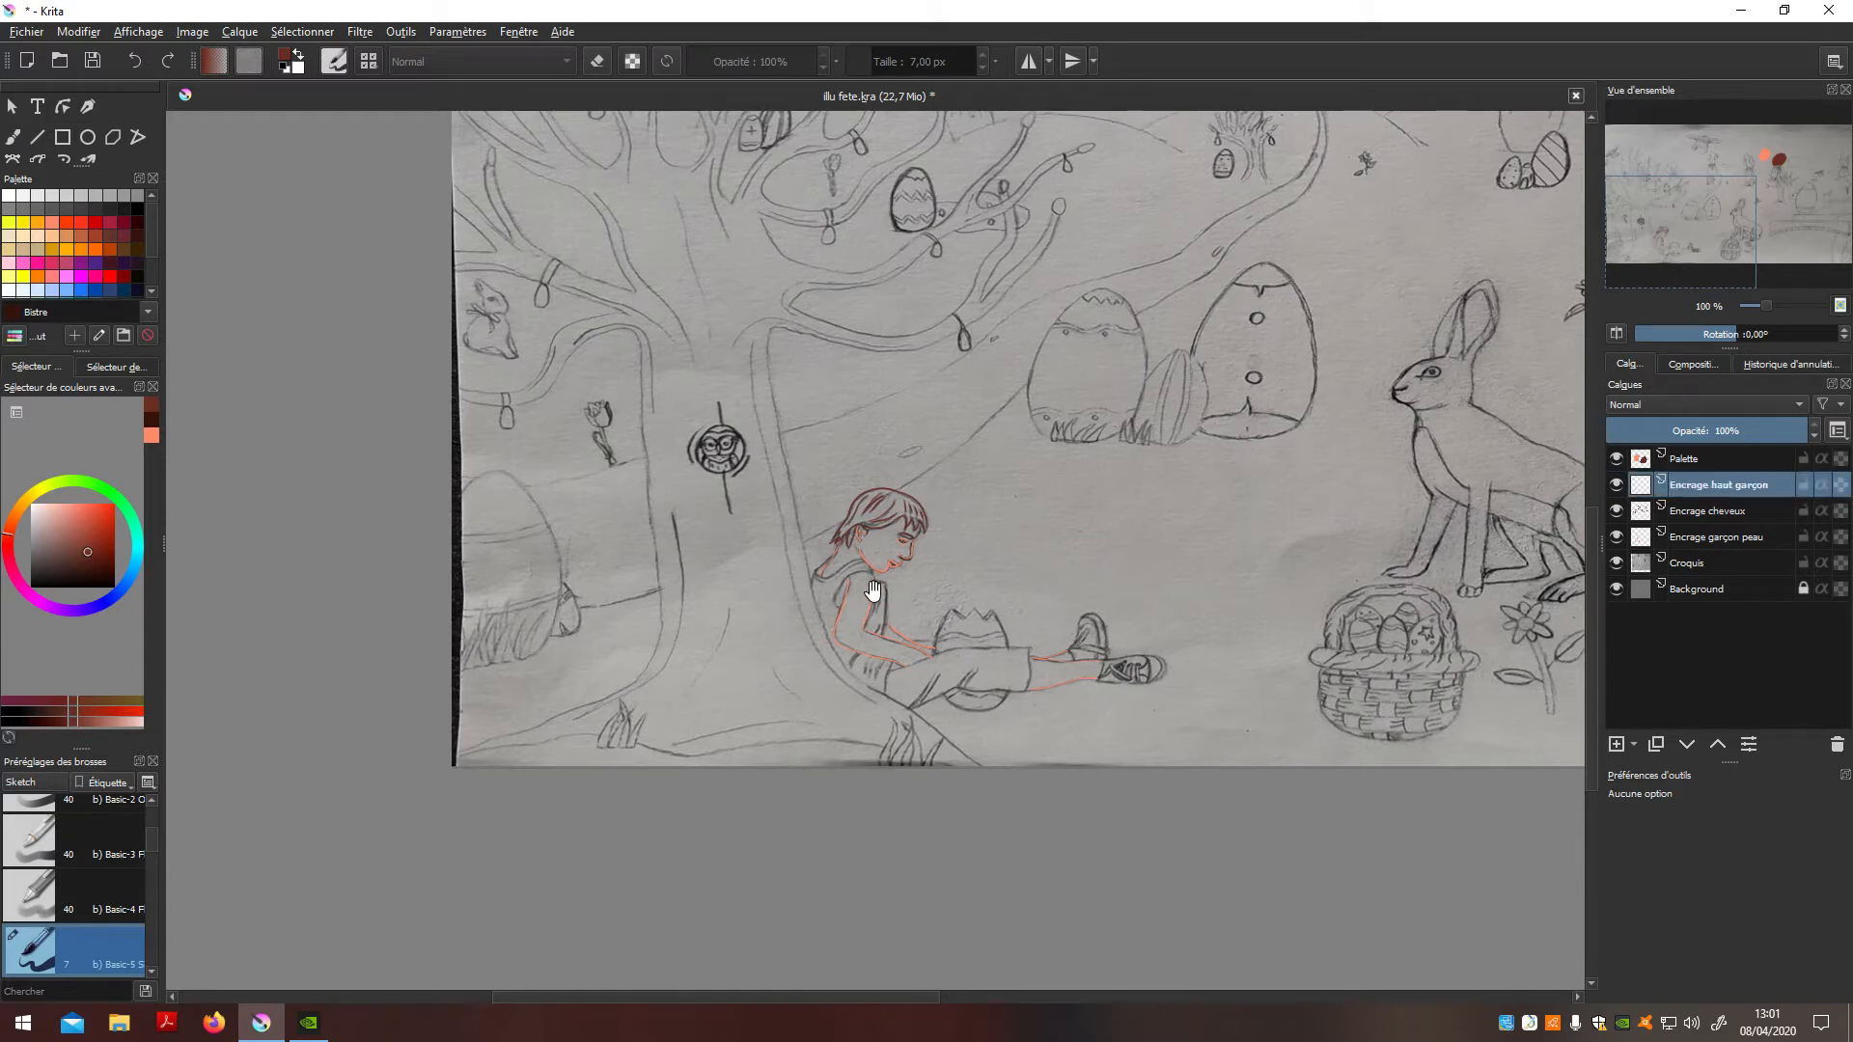
Step: Activate the Palette layer, enlarge the brush to 63 px and try a dim-Green swatch beside the reddish-brown one
{"action": "scroll", "coordinate": [145, 275], "scroll_direction": "down", "scroll_amount": 2}
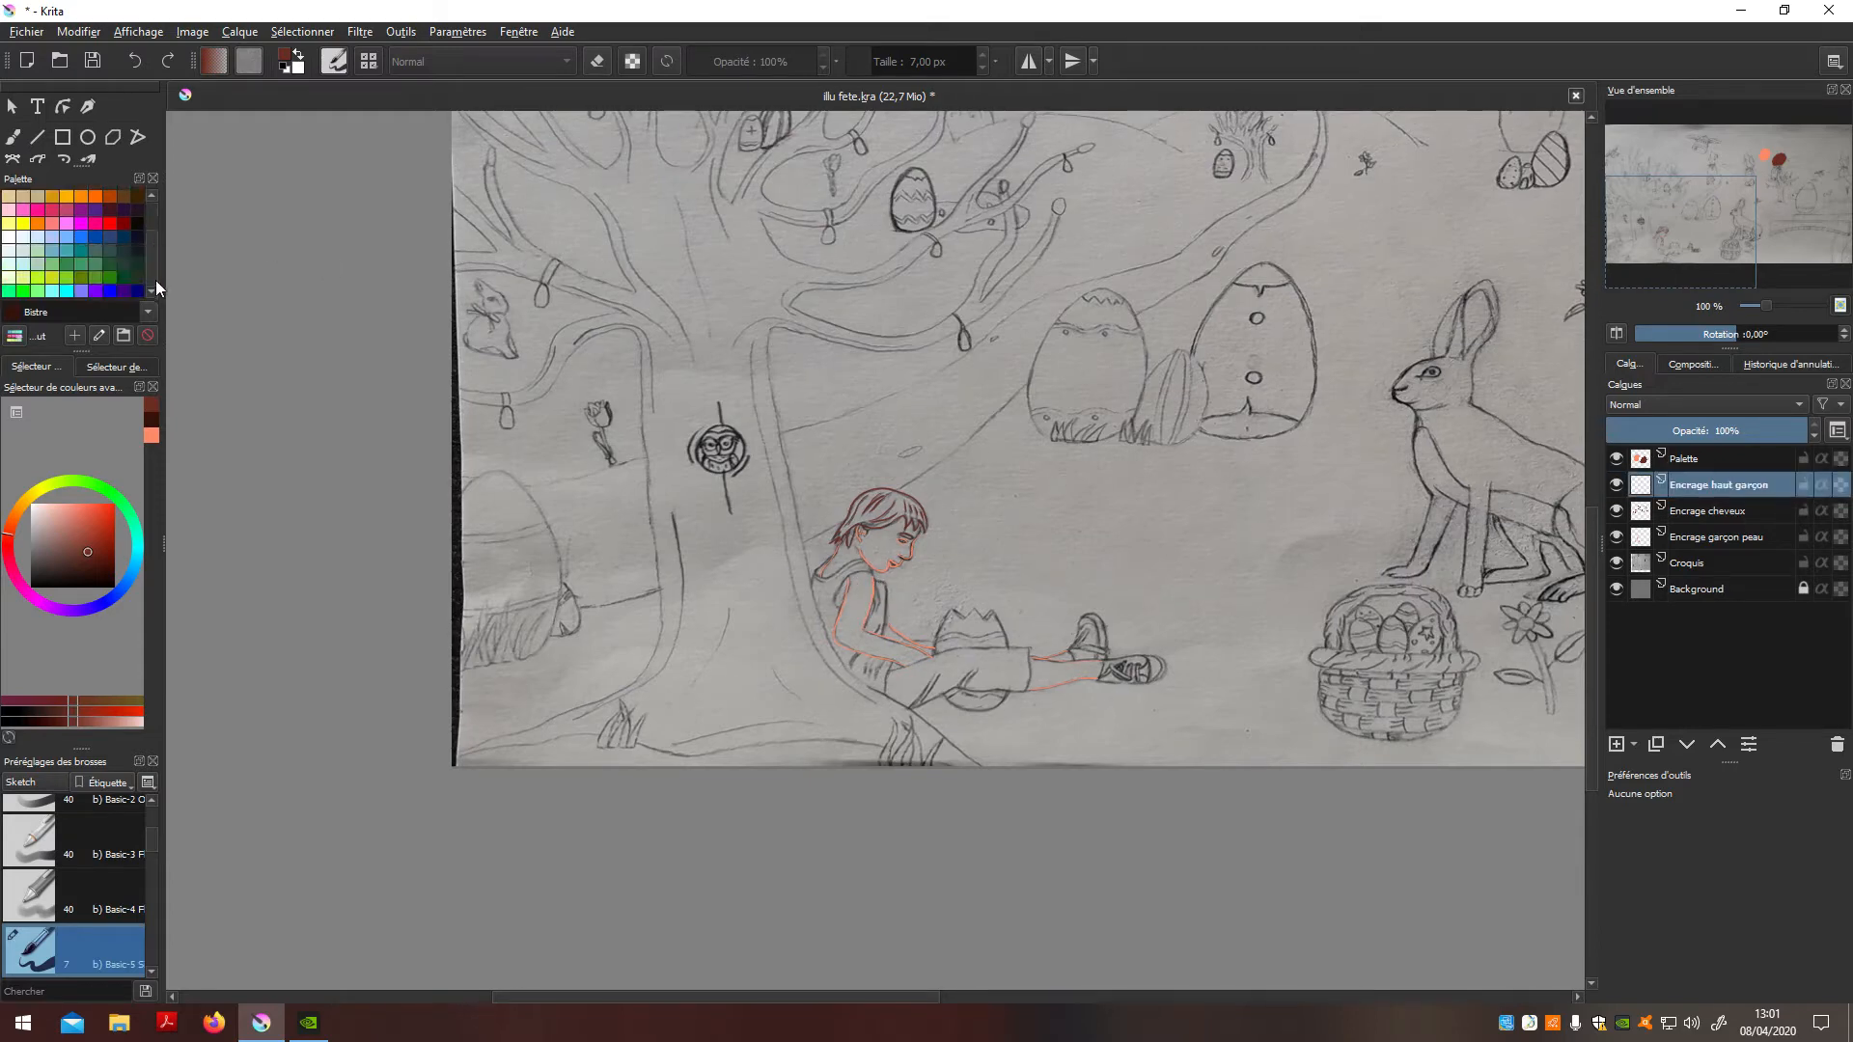
{"action": "left_click", "coordinate": [48, 288]}
{"action": "left_click", "coordinate": [1715, 465]}
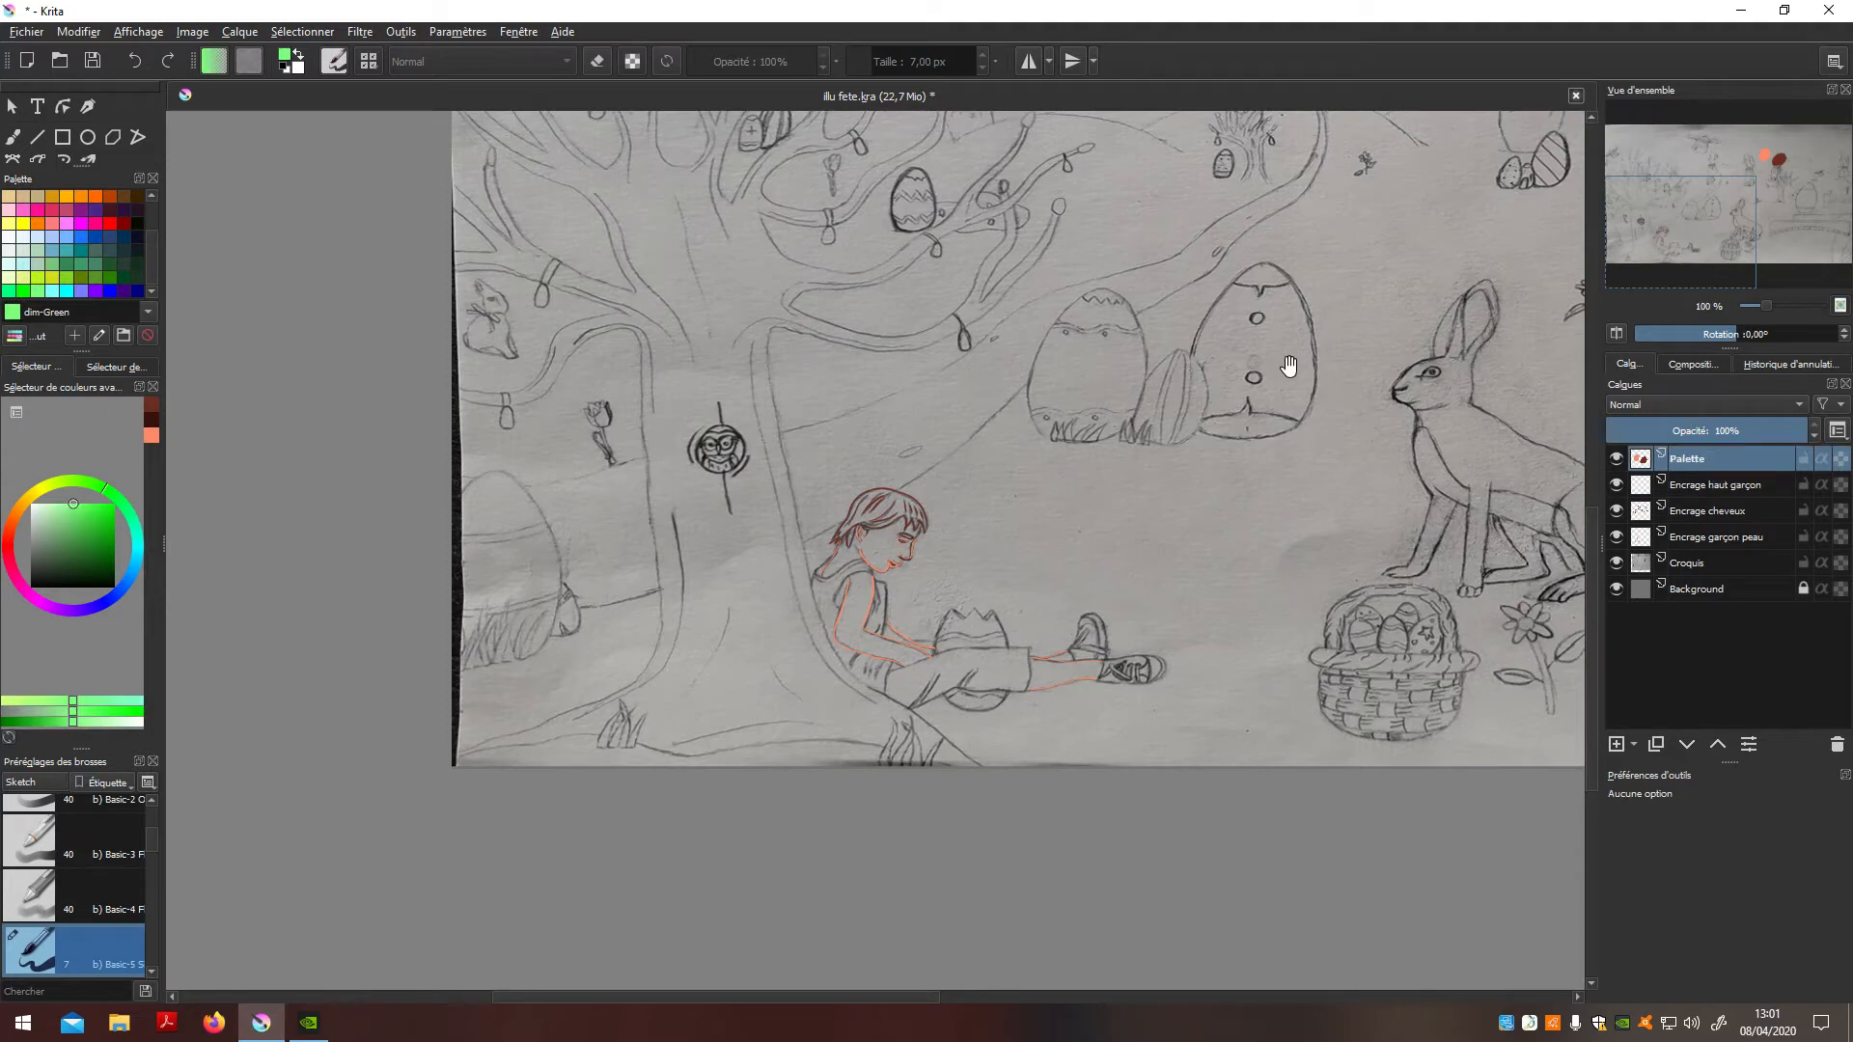
{"action": "scroll", "coordinate": [1290, 370], "scroll_direction": "down", "scroll_amount": 2}
{"action": "left_click_drag", "start_coordinate": [1290, 370], "coordinate": [761, 616]}
{"action": "scroll", "coordinate": [1061, 450], "scroll_direction": "up", "scroll_amount": 2}
{"action": "key", "text": "b"}
{"action": "key", "text": "bracketright"}
{"action": "key", "text": "bracketright"}
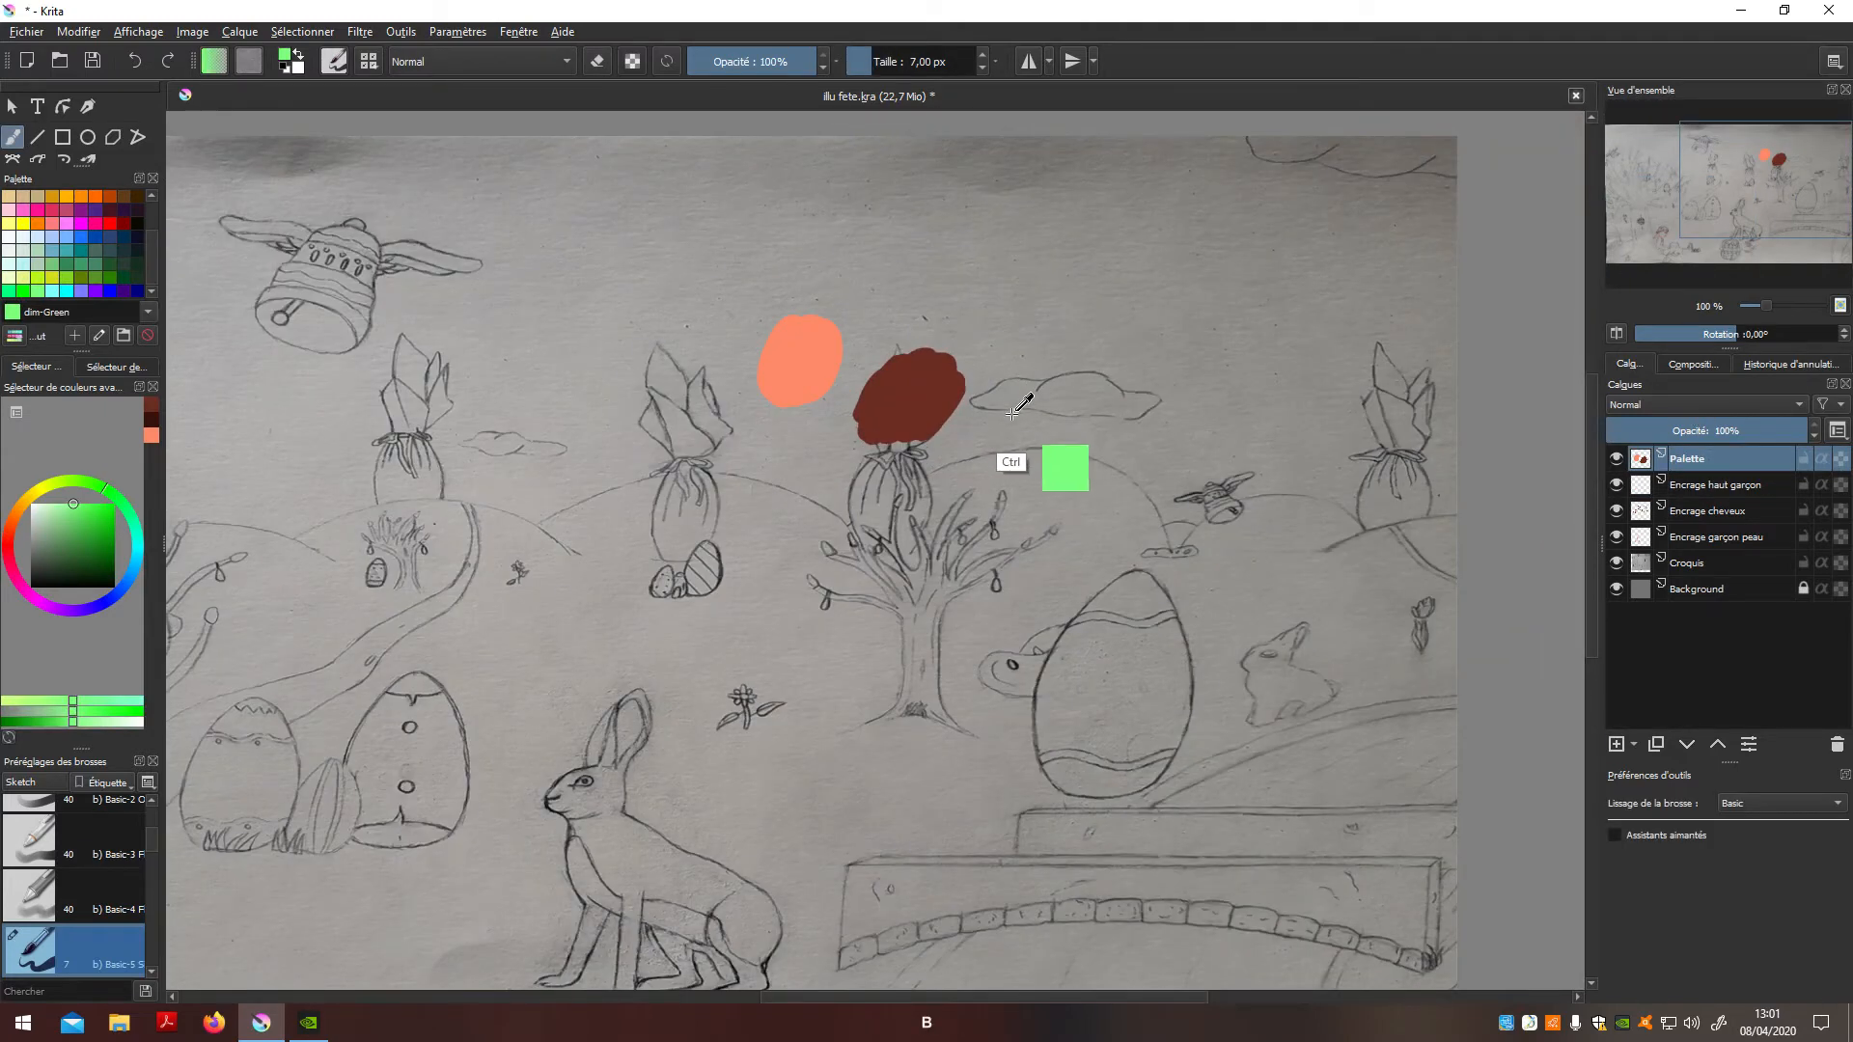
{"action": "key", "text": "bracketright"}
{"action": "key", "text": "bracketright"}
{"action": "key", "text": "bracketright"}
{"action": "key", "text": "bracketright"}
{"action": "key", "text": "bracketright"}
{"action": "key", "text": "bracketright"}
{"action": "key", "text": "bracketright"}
{"action": "key", "text": "bracketright"}
{"action": "key", "text": "bracketright"}
{"action": "key", "text": "bracketright"}
{"action": "key", "text": "bracketright"}
{"action": "key", "text": "bracketright"}
{"action": "key", "text": "bracketright"}
{"action": "key", "text": "bracketright"}
{"action": "key", "text": "bracketright"}
{"action": "key", "text": "bracketright"}
{"action": "key", "text": "bracketright"}
{"action": "key", "text": "bracketright"}
{"action": "key", "text": "bracketright"}
{"action": "key", "text": "bracketright"}
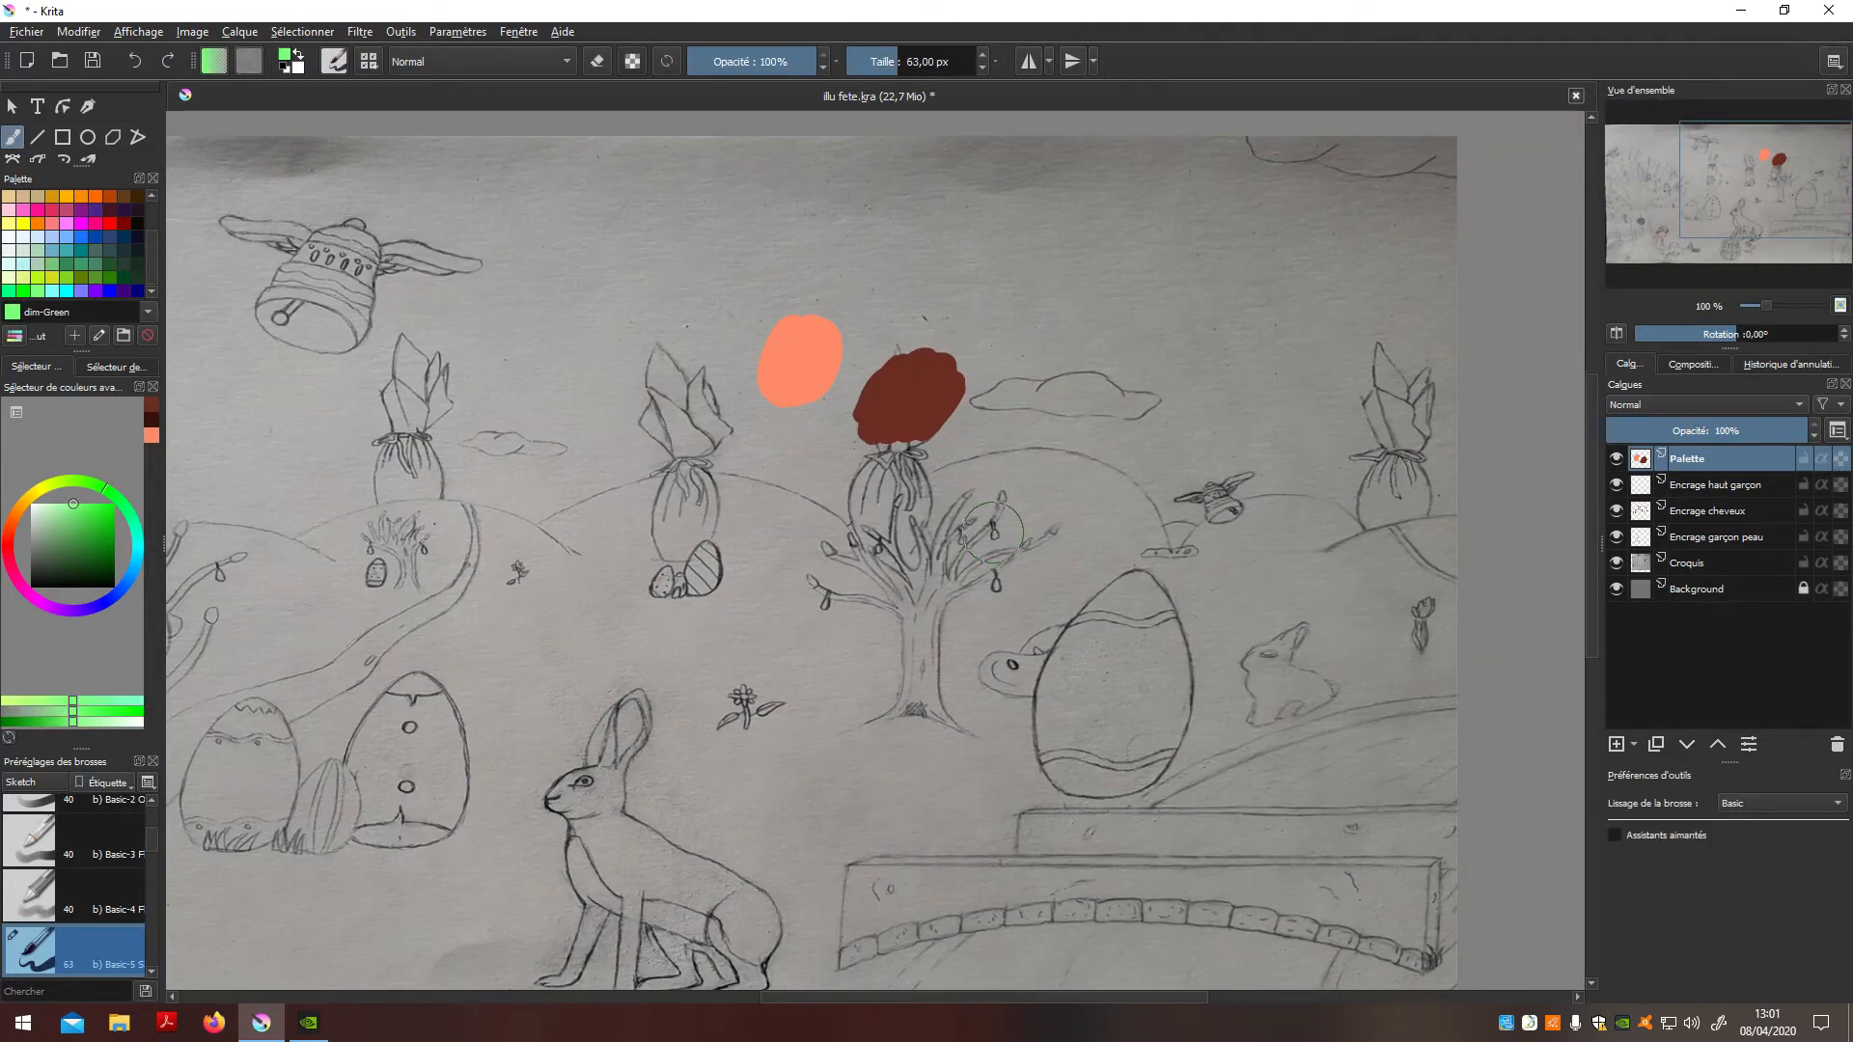
{"action": "mouse_move", "coordinate": [1029, 393]}
{"action": "left_mouse_down"}
{"action": "mouse_move", "coordinate": [1036, 366]}
{"action": "mouse_move", "coordinate": [1018, 421]}
{"action": "mouse_move", "coordinate": [1028, 407]}
{"action": "left_mouse_up"}
{"action": "key", "text": "ctrl+z"}
Step: Try orange and bright green swatches beside the reddish-brown one, undoing each
{"action": "left_click", "coordinate": [111, 278]}
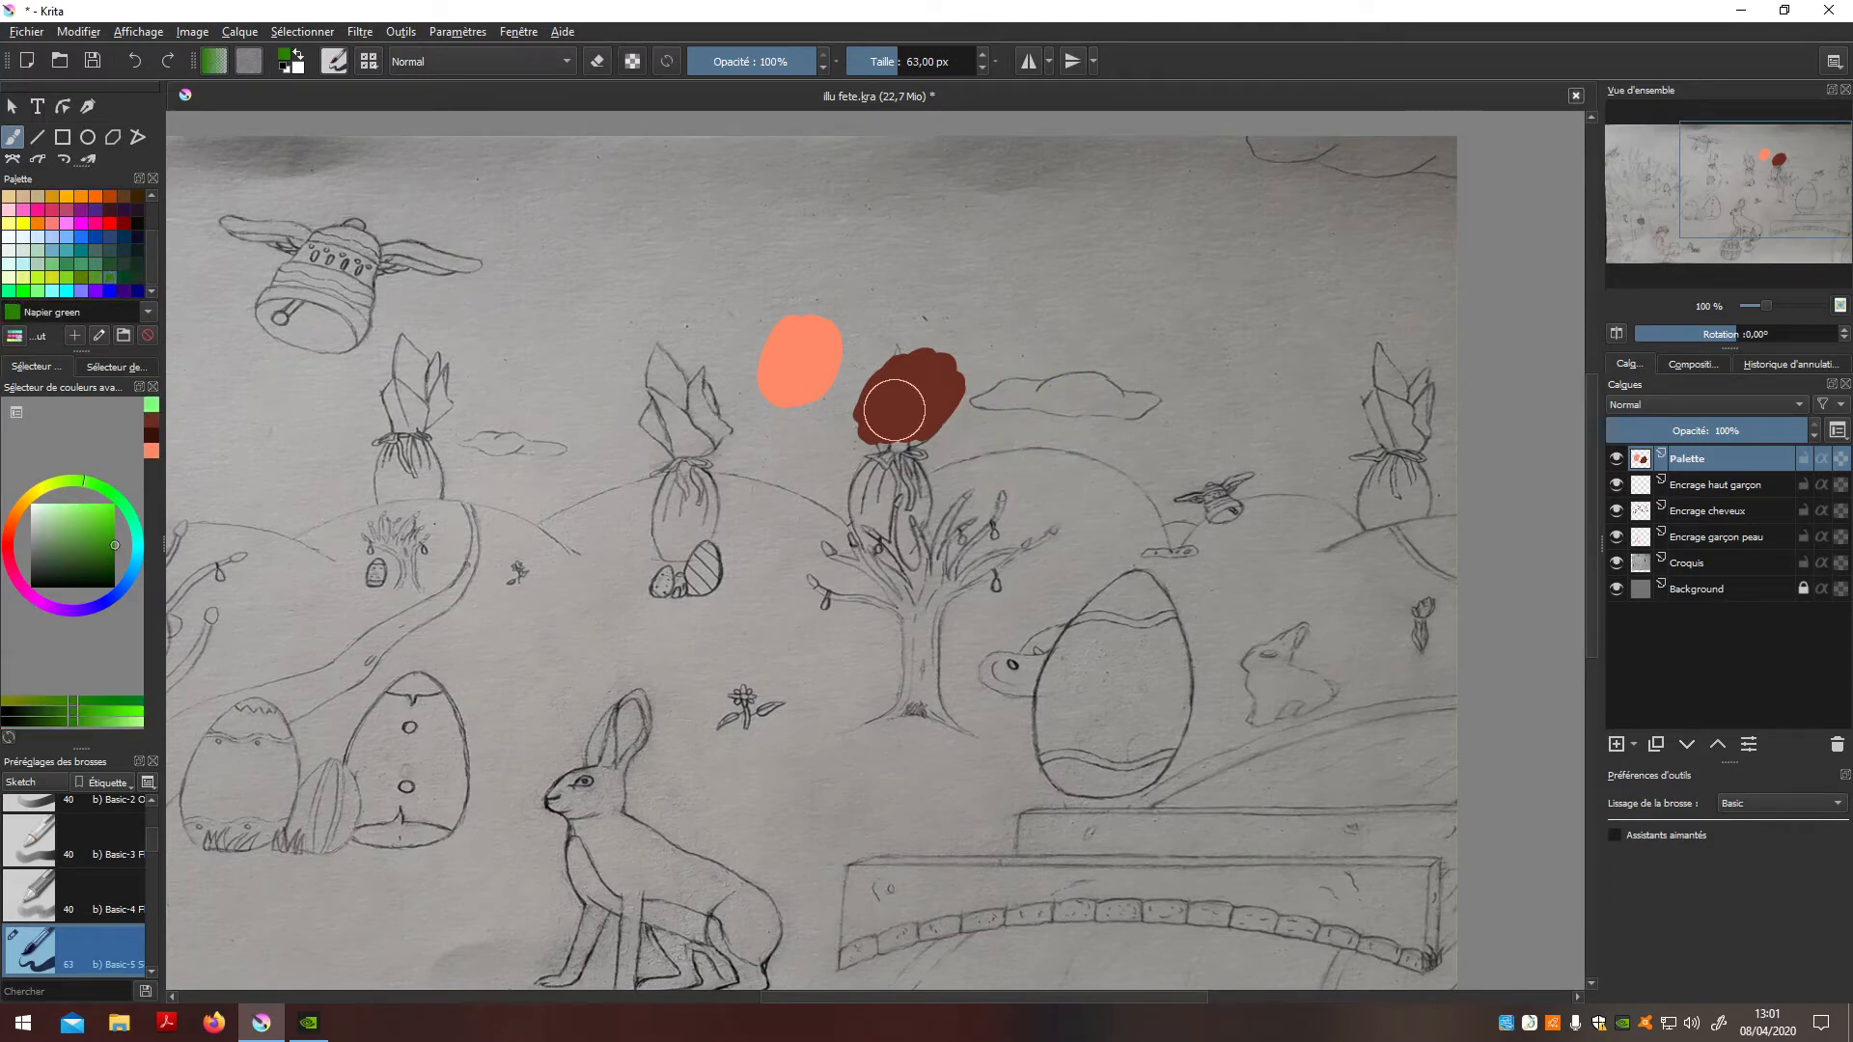
{"action": "left_click", "coordinate": [35, 223]}
{"action": "left_click_drag", "start_coordinate": [1008, 377], "coordinate": [1052, 386]}
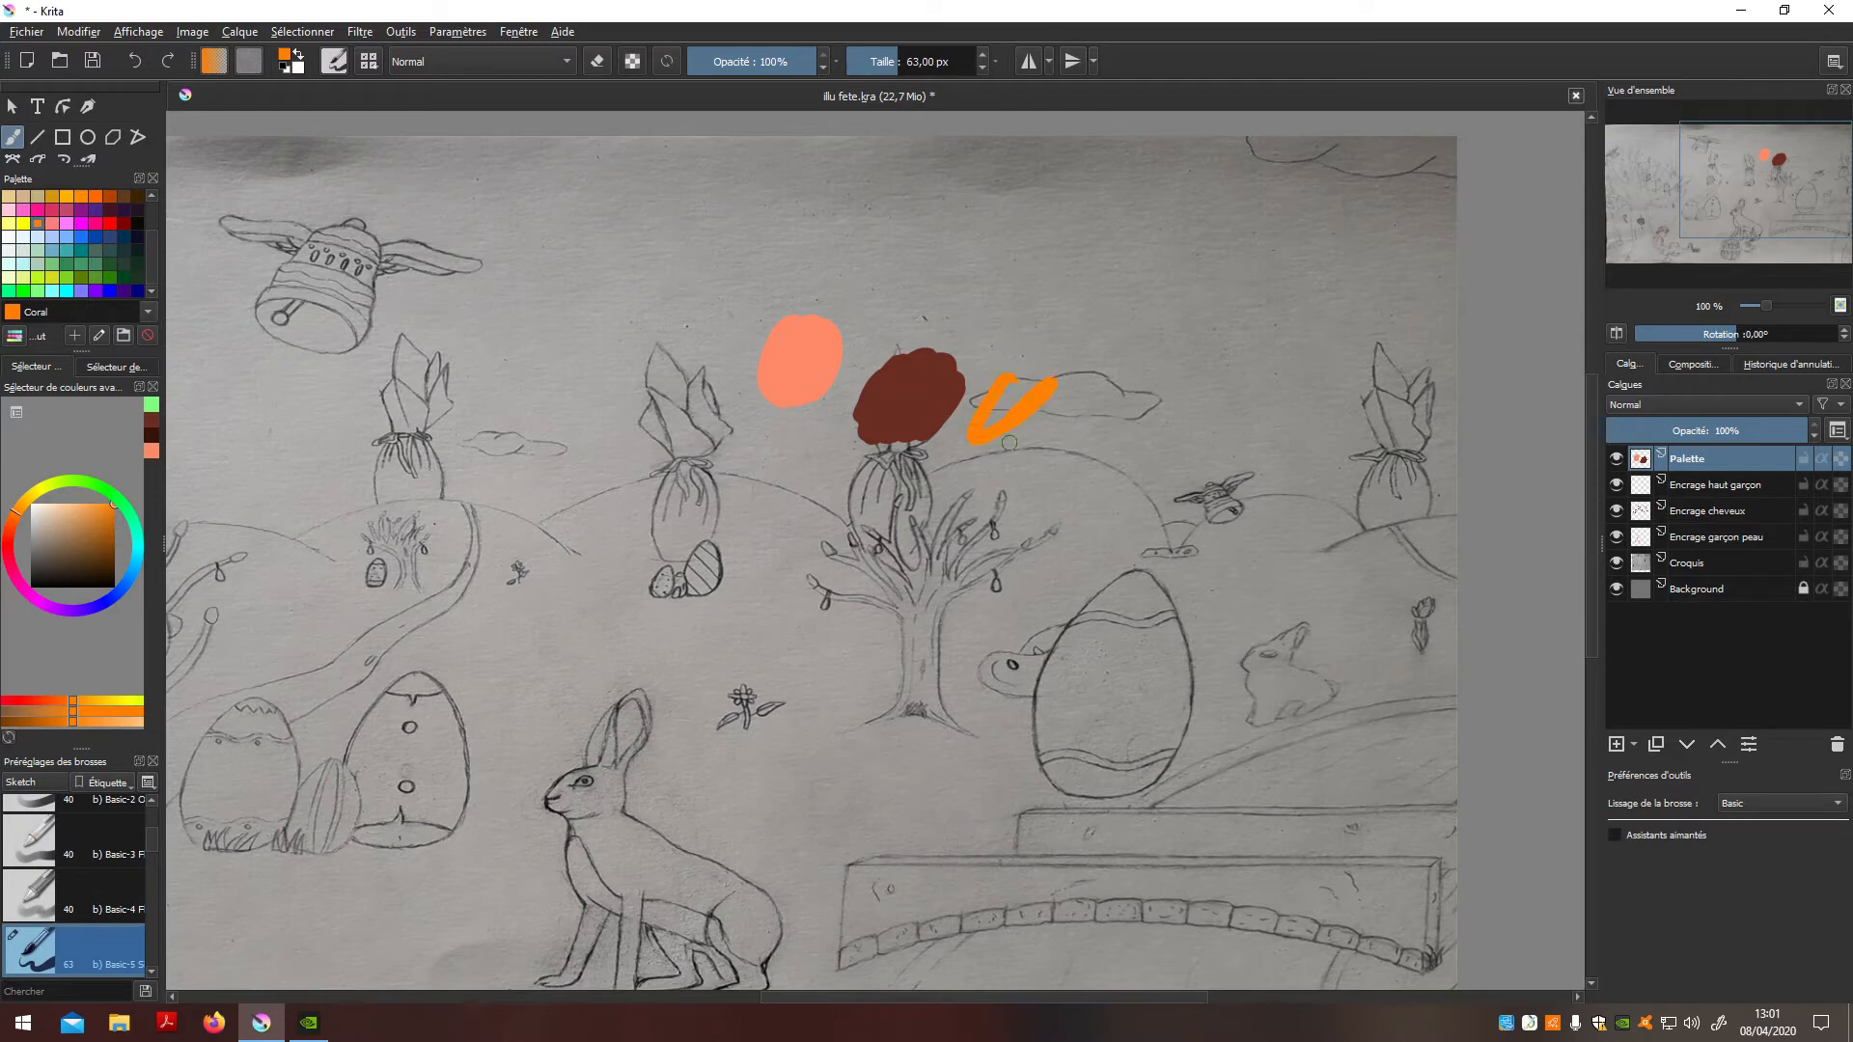
{"action": "key", "text": "ctrl+z"}
{"action": "left_click", "coordinate": [38, 290]}
{"action": "left_click_drag", "start_coordinate": [984, 453], "coordinate": [1038, 398]}
{"action": "key", "text": "ctrl+z"}
{"action": "left_click", "coordinate": [23, 291]}
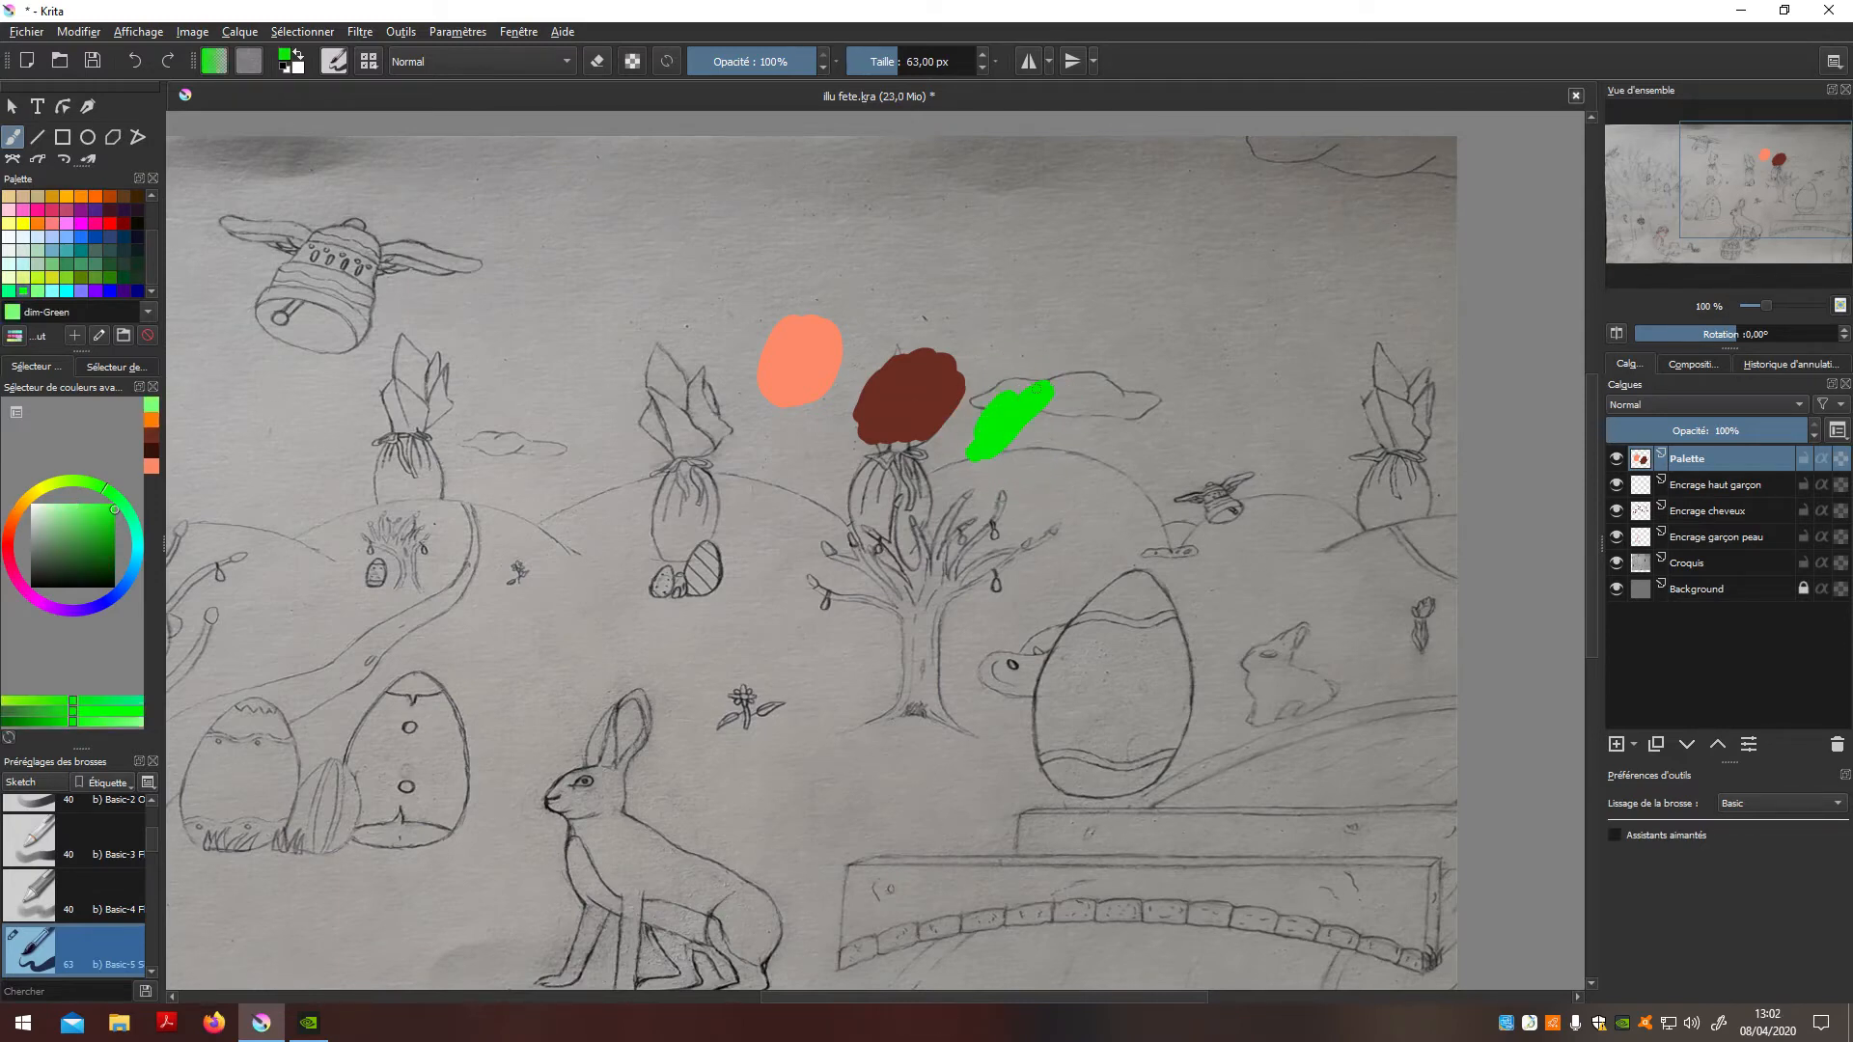
{"action": "key", "text": "ctrl+z"}
Step: Set the foreground colour to greyish mauve #71565d and paint a swatch of it beside the reddish-brown one
{"action": "left_click", "coordinate": [286, 58]}
{"action": "mouse_move", "coordinate": [849, 352]}
{"action": "left_mouse_down"}
{"action": "mouse_move", "coordinate": [848, 426]}
{"action": "mouse_move", "coordinate": [791, 378]}
{"action": "mouse_move", "coordinate": [786, 414]}
{"action": "mouse_move", "coordinate": [789, 396]}
{"action": "left_mouse_up"}
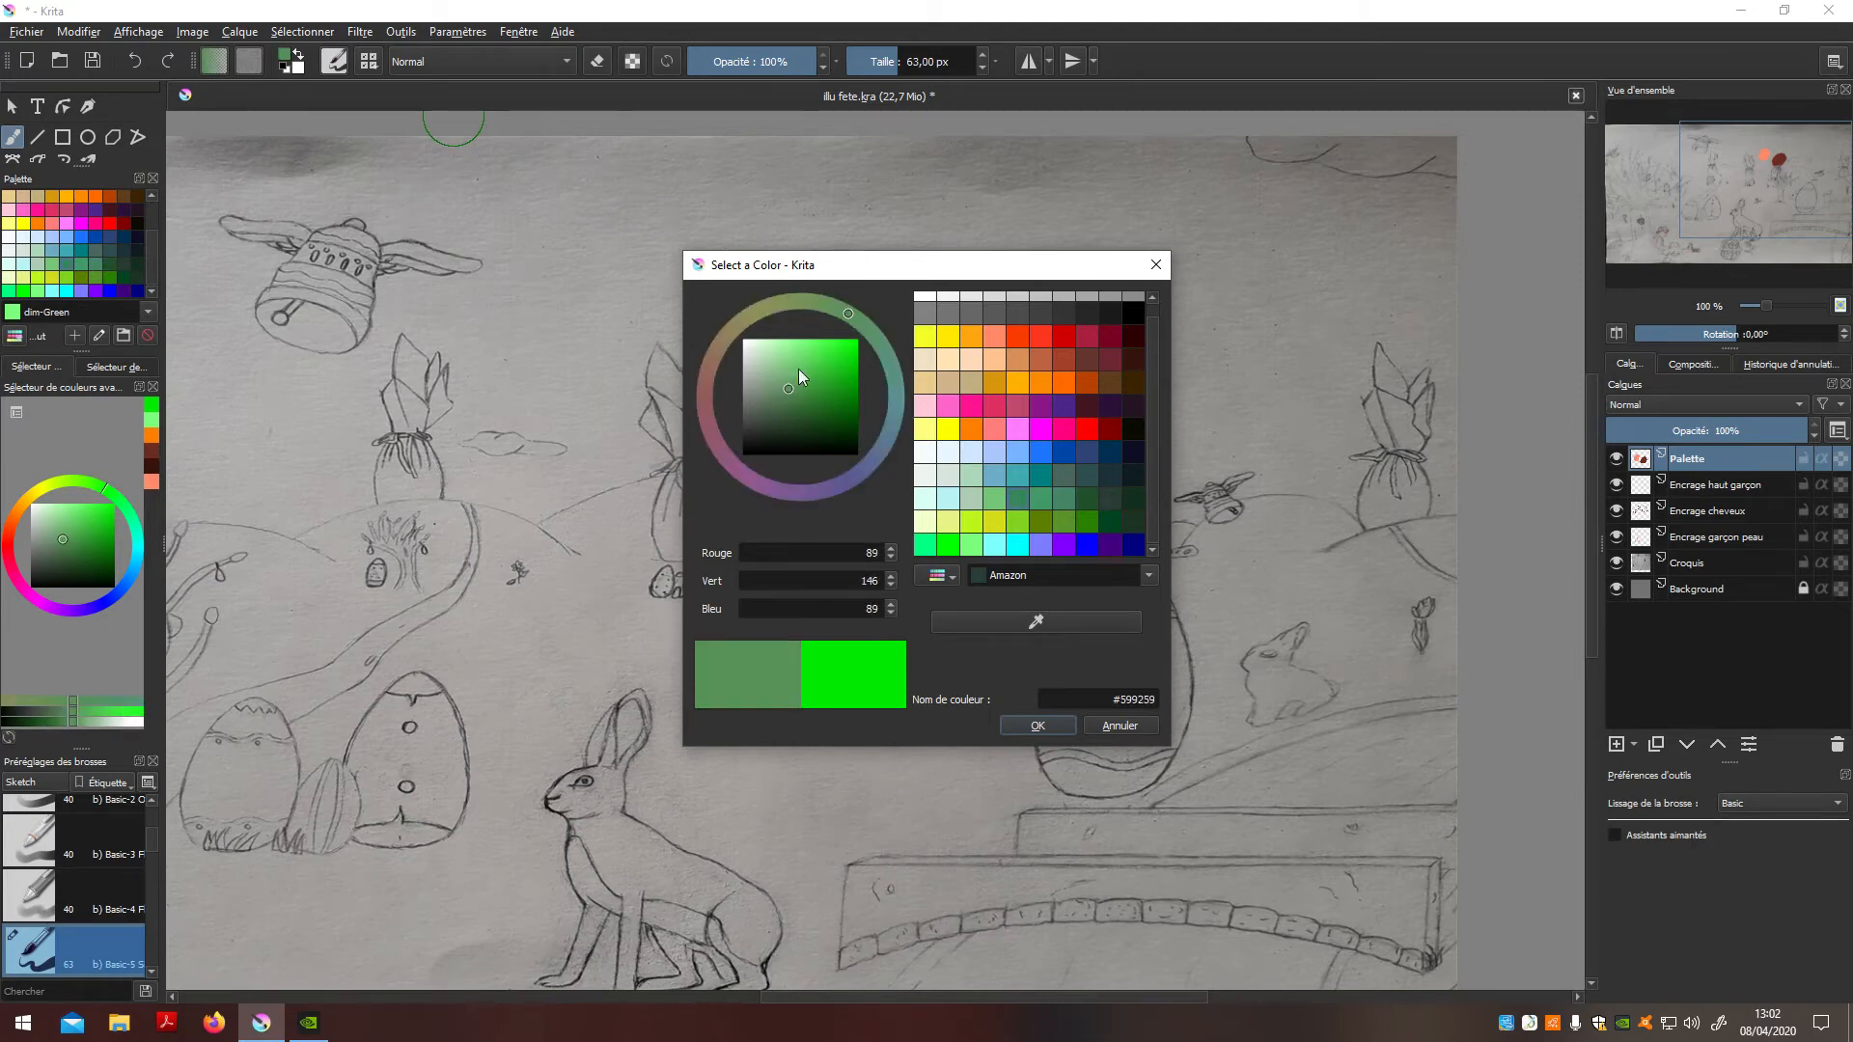
{"action": "left_click", "coordinate": [1091, 409]}
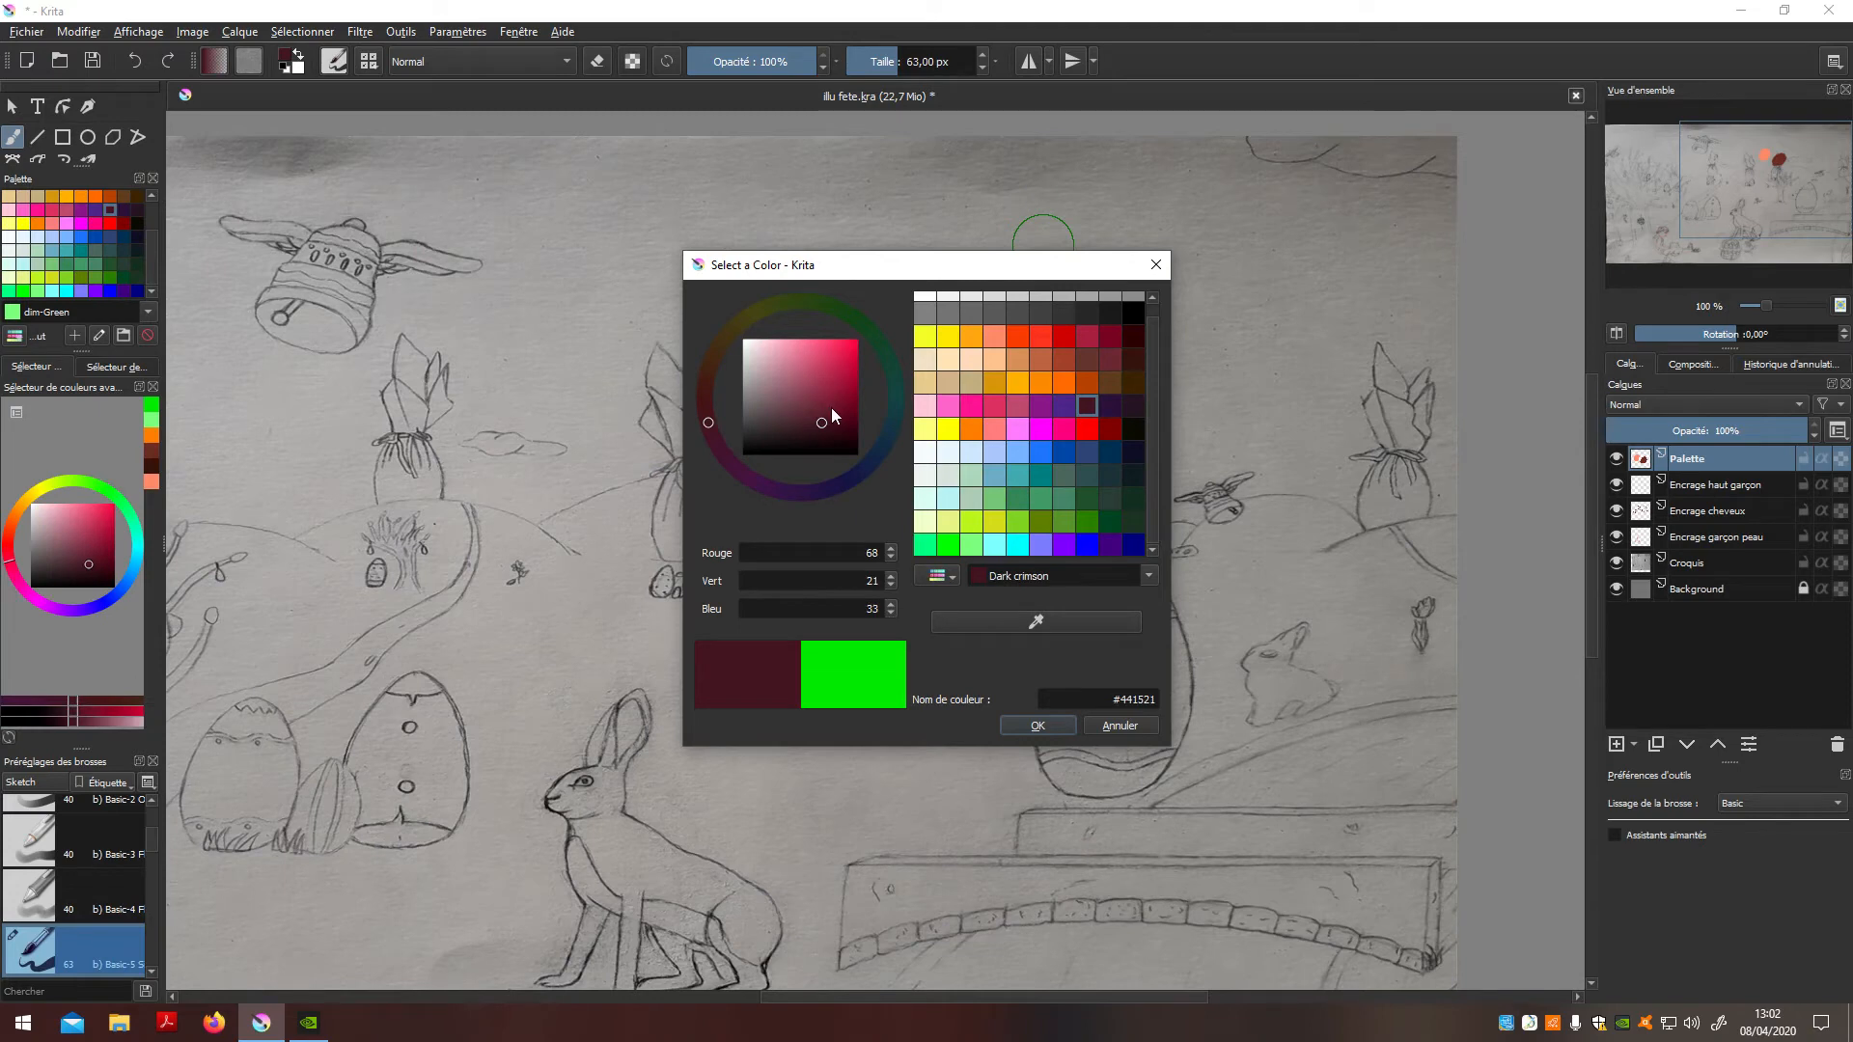
{"action": "mouse_move", "coordinate": [828, 414]}
{"action": "left_mouse_down"}
{"action": "mouse_move", "coordinate": [760, 394]}
{"action": "mouse_move", "coordinate": [772, 405]}
{"action": "left_mouse_up"}
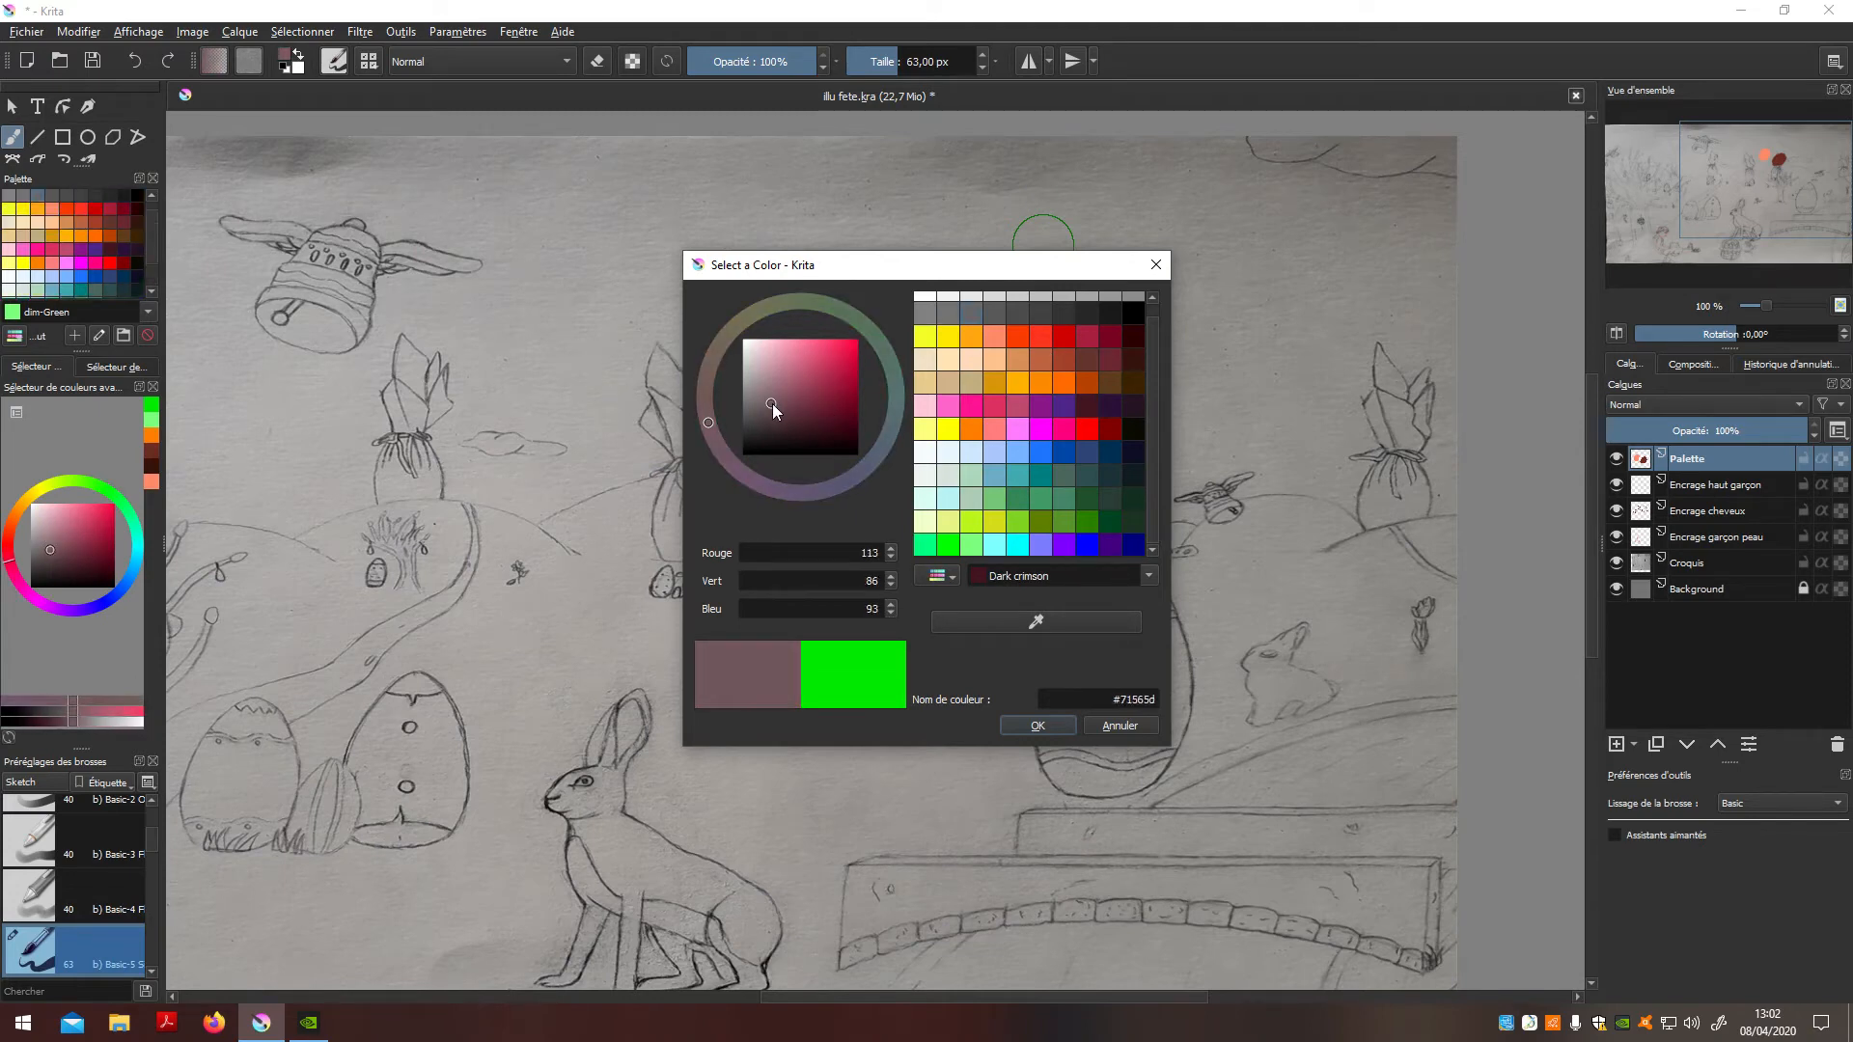
{"action": "left_click", "coordinate": [1037, 726]}
{"action": "scroll", "coordinate": [739, 614], "scroll_direction": "down", "scroll_amount": 3}
{"action": "left_click_drag", "start_coordinate": [825, 561], "coordinate": [870, 532]}
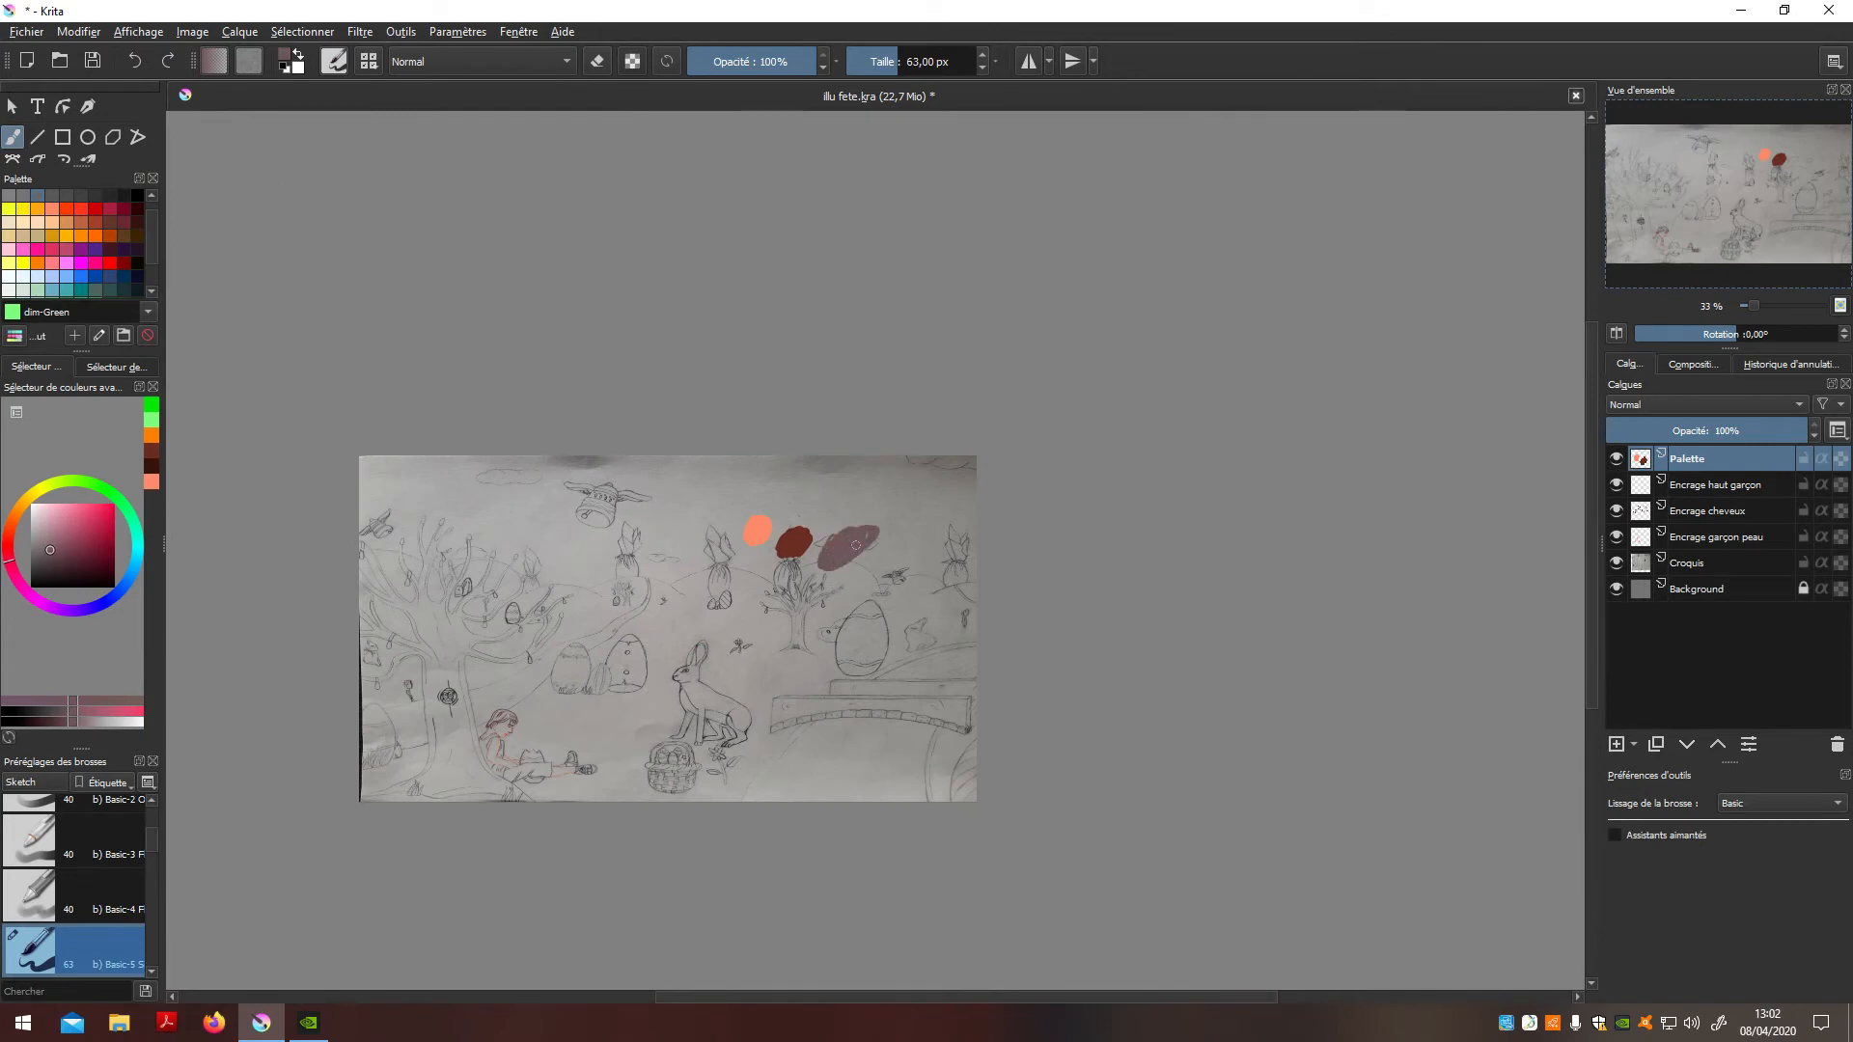
Step: On the Encrage haut garçon layer, ink the collar of the boy's top in mauve with a 7 px brush
{"action": "scroll", "coordinate": [714, 793], "scroll_direction": "down", "scroll_amount": 7}
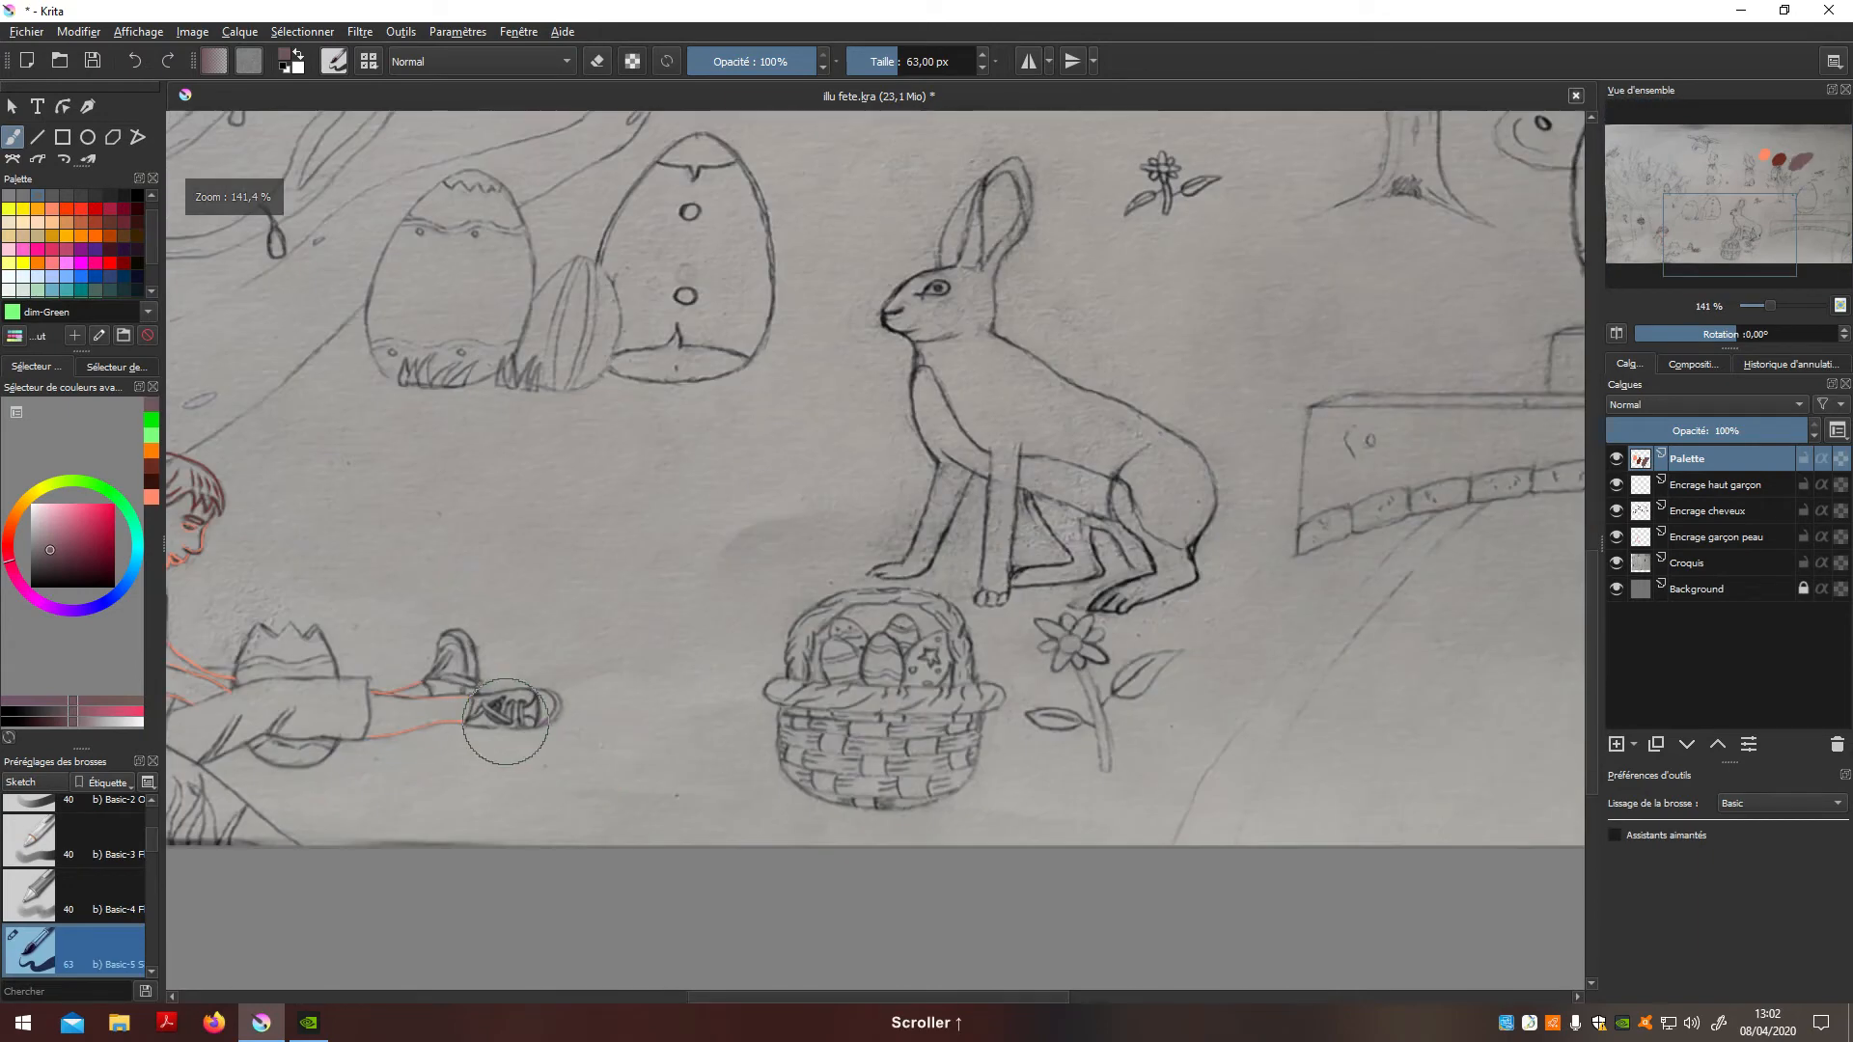
{"action": "left_click", "coordinate": [1730, 488]}
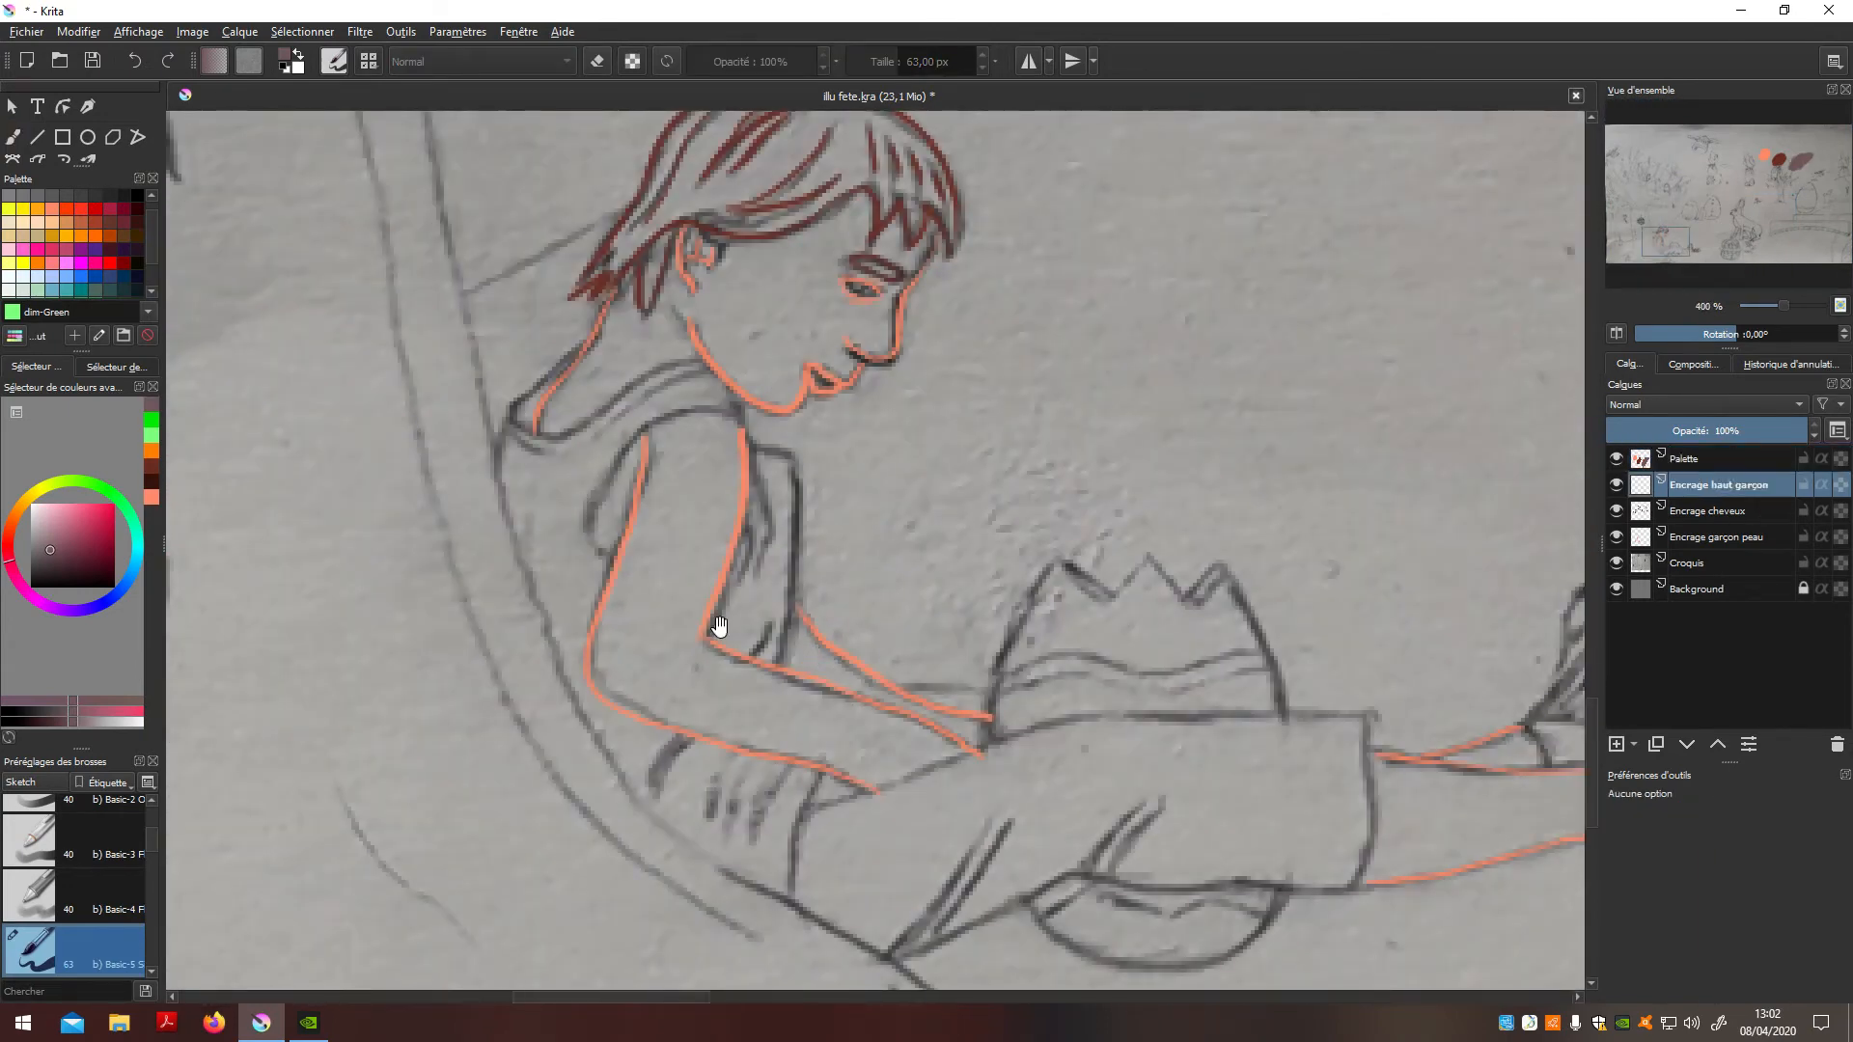
{"action": "key", "text": "b"}
{"action": "key", "text": "bracketleft"}
{"action": "key", "text": "bracketleft"}
{"action": "key", "text": "bracketleft"}
{"action": "key", "text": "bracketleft"}
{"action": "key", "text": "bracketleft"}
{"action": "key", "text": "bracketleft"}
{"action": "key", "text": "bracketleft"}
{"action": "key", "text": "bracketleft"}
{"action": "key", "text": "bracketleft"}
{"action": "key", "text": "bracketleft"}
{"action": "key", "text": "bracketleft"}
{"action": "key", "text": "bracketleft"}
{"action": "key", "text": "bracketleft"}
{"action": "key", "text": "bracketleft"}
{"action": "key", "text": "bracketleft"}
{"action": "key", "text": "bracketleft"}
{"action": "key", "text": "bracketleft"}
{"action": "key", "text": "bracketleft"}
{"action": "key", "text": "bracketleft"}
{"action": "key", "text": "bracketleft"}
{"action": "key", "text": "bracketleft"}
{"action": "key", "text": "bracketleft"}
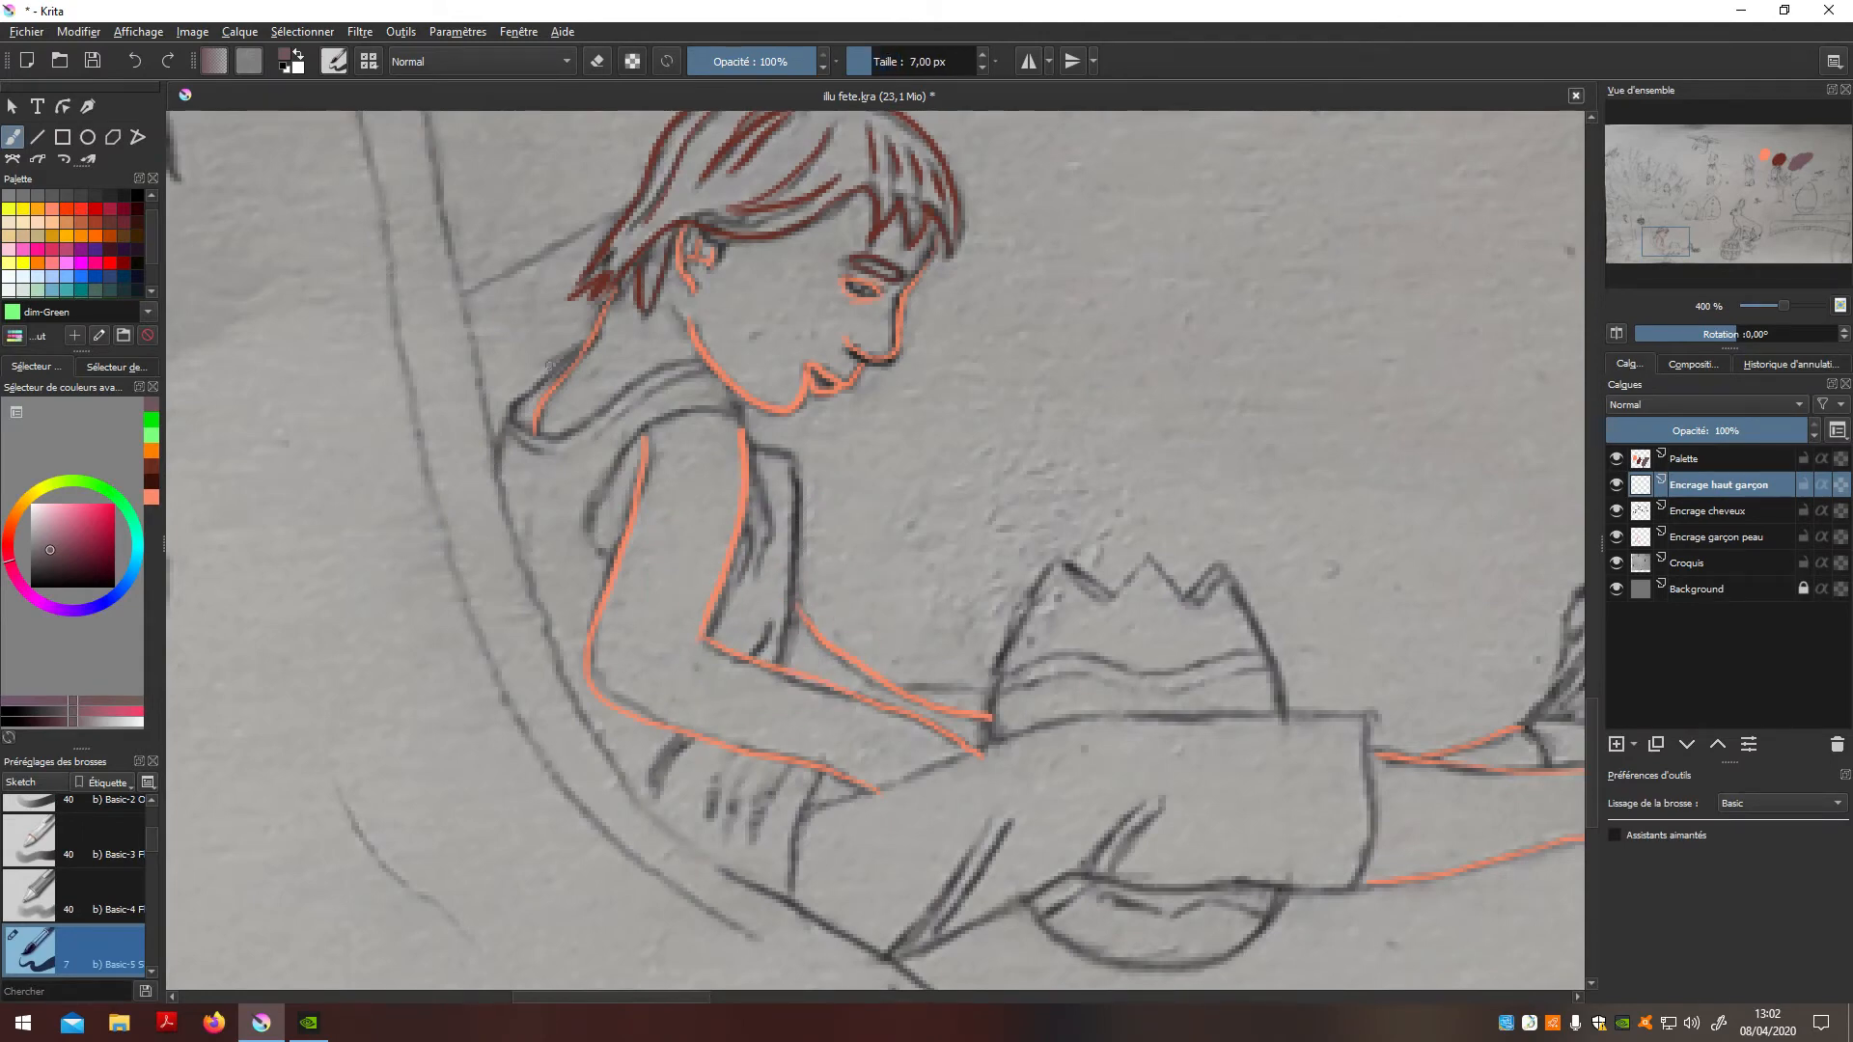
{"action": "key", "text": "ctrl+z"}
{"action": "left_click_drag", "start_coordinate": [583, 347], "coordinate": [524, 429]}
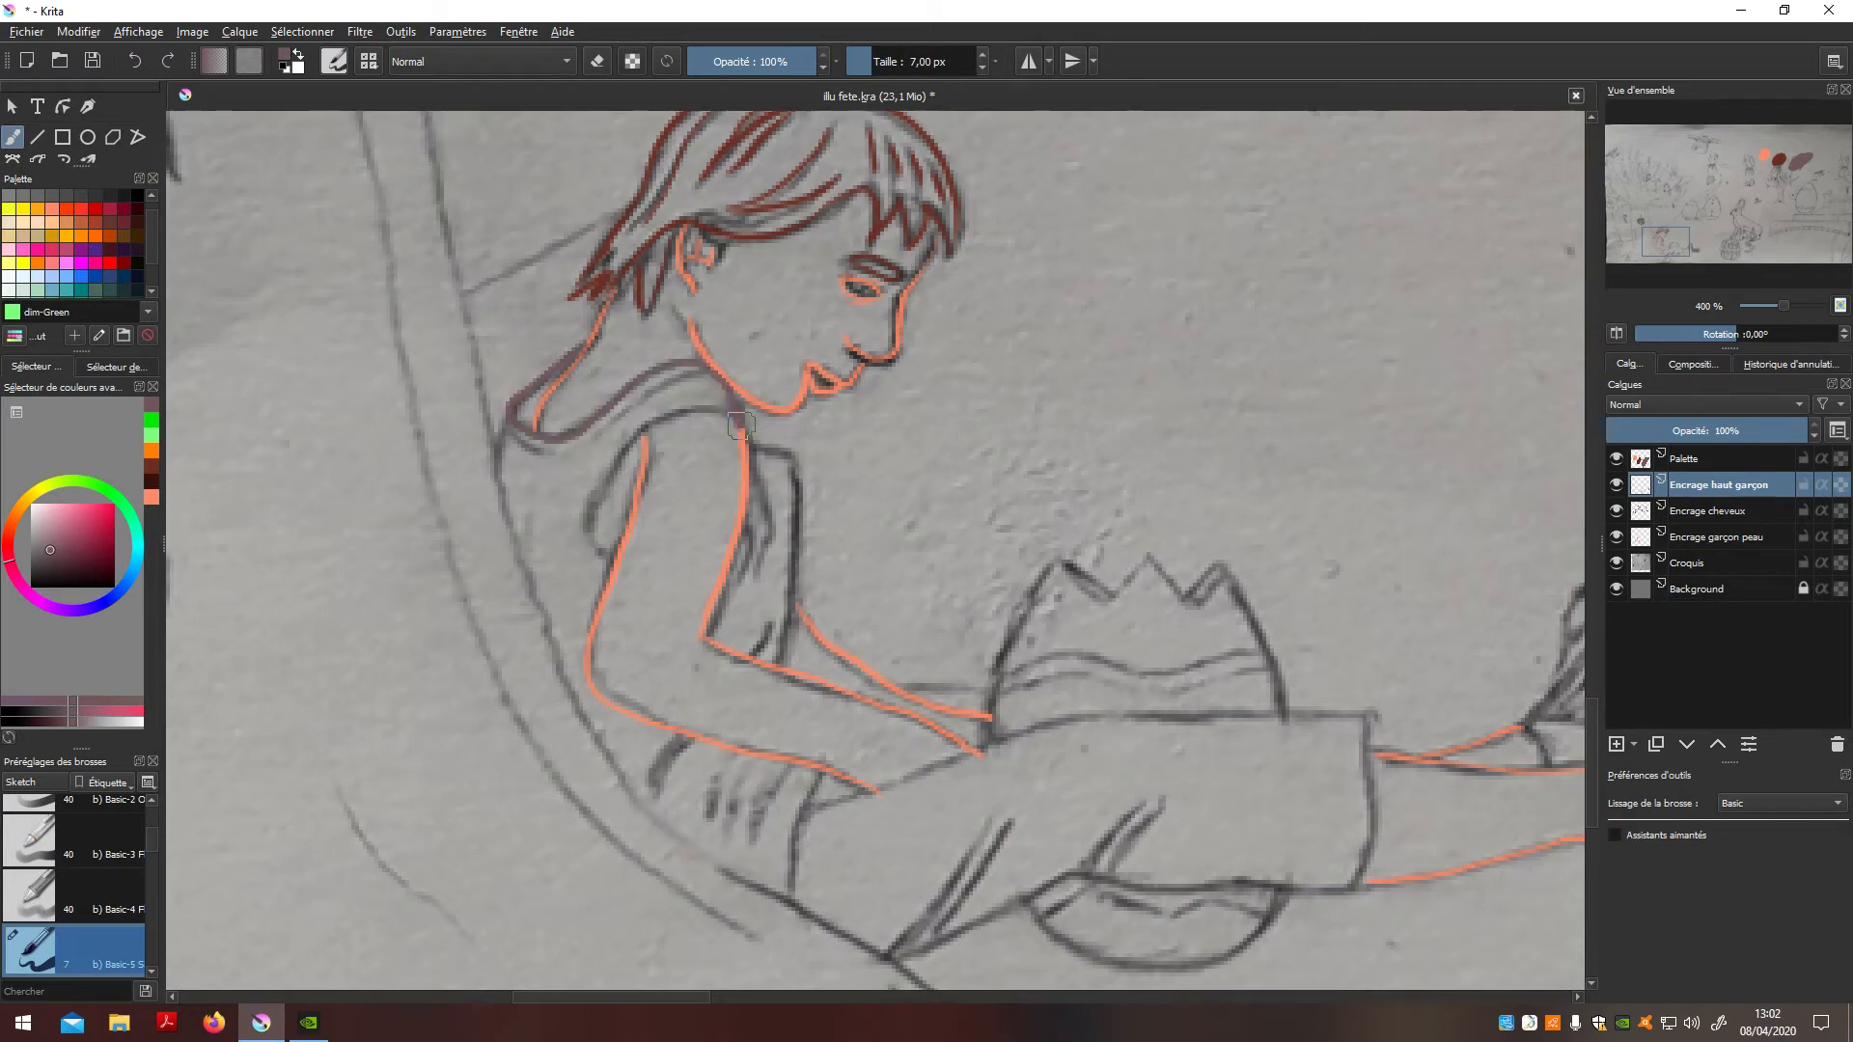
{"action": "key", "text": "ctrl+z"}
{"action": "key", "text": "ctrl+z"}
Step: Ink the armhole, front edge, hem and fabric folds of the boy's top in mauve
{"action": "mouse_move", "coordinate": [733, 419]}
{"action": "left_mouse_down"}
{"action": "mouse_move", "coordinate": [680, 410]}
{"action": "mouse_move", "coordinate": [620, 453]}
{"action": "mouse_move", "coordinate": [594, 497]}
{"action": "mouse_move", "coordinate": [593, 560]}
{"action": "left_mouse_up"}
{"action": "left_click_drag", "start_coordinate": [788, 891], "coordinate": [830, 768]}
{"action": "mouse_move", "coordinate": [752, 441]}
{"action": "left_mouse_down"}
{"action": "mouse_move", "coordinate": [798, 452]}
{"action": "mouse_move", "coordinate": [794, 622]}
{"action": "mouse_move", "coordinate": [772, 571]}
{"action": "left_mouse_up"}
{"action": "left_click_drag", "start_coordinate": [740, 510], "coordinate": [748, 562]}
{"action": "left_click_drag", "start_coordinate": [762, 627], "coordinate": [757, 662]}
{"action": "mouse_move", "coordinate": [719, 758]}
{"action": "left_mouse_down"}
{"action": "mouse_move", "coordinate": [709, 814]}
{"action": "mouse_move", "coordinate": [780, 772]}
{"action": "left_mouse_up"}
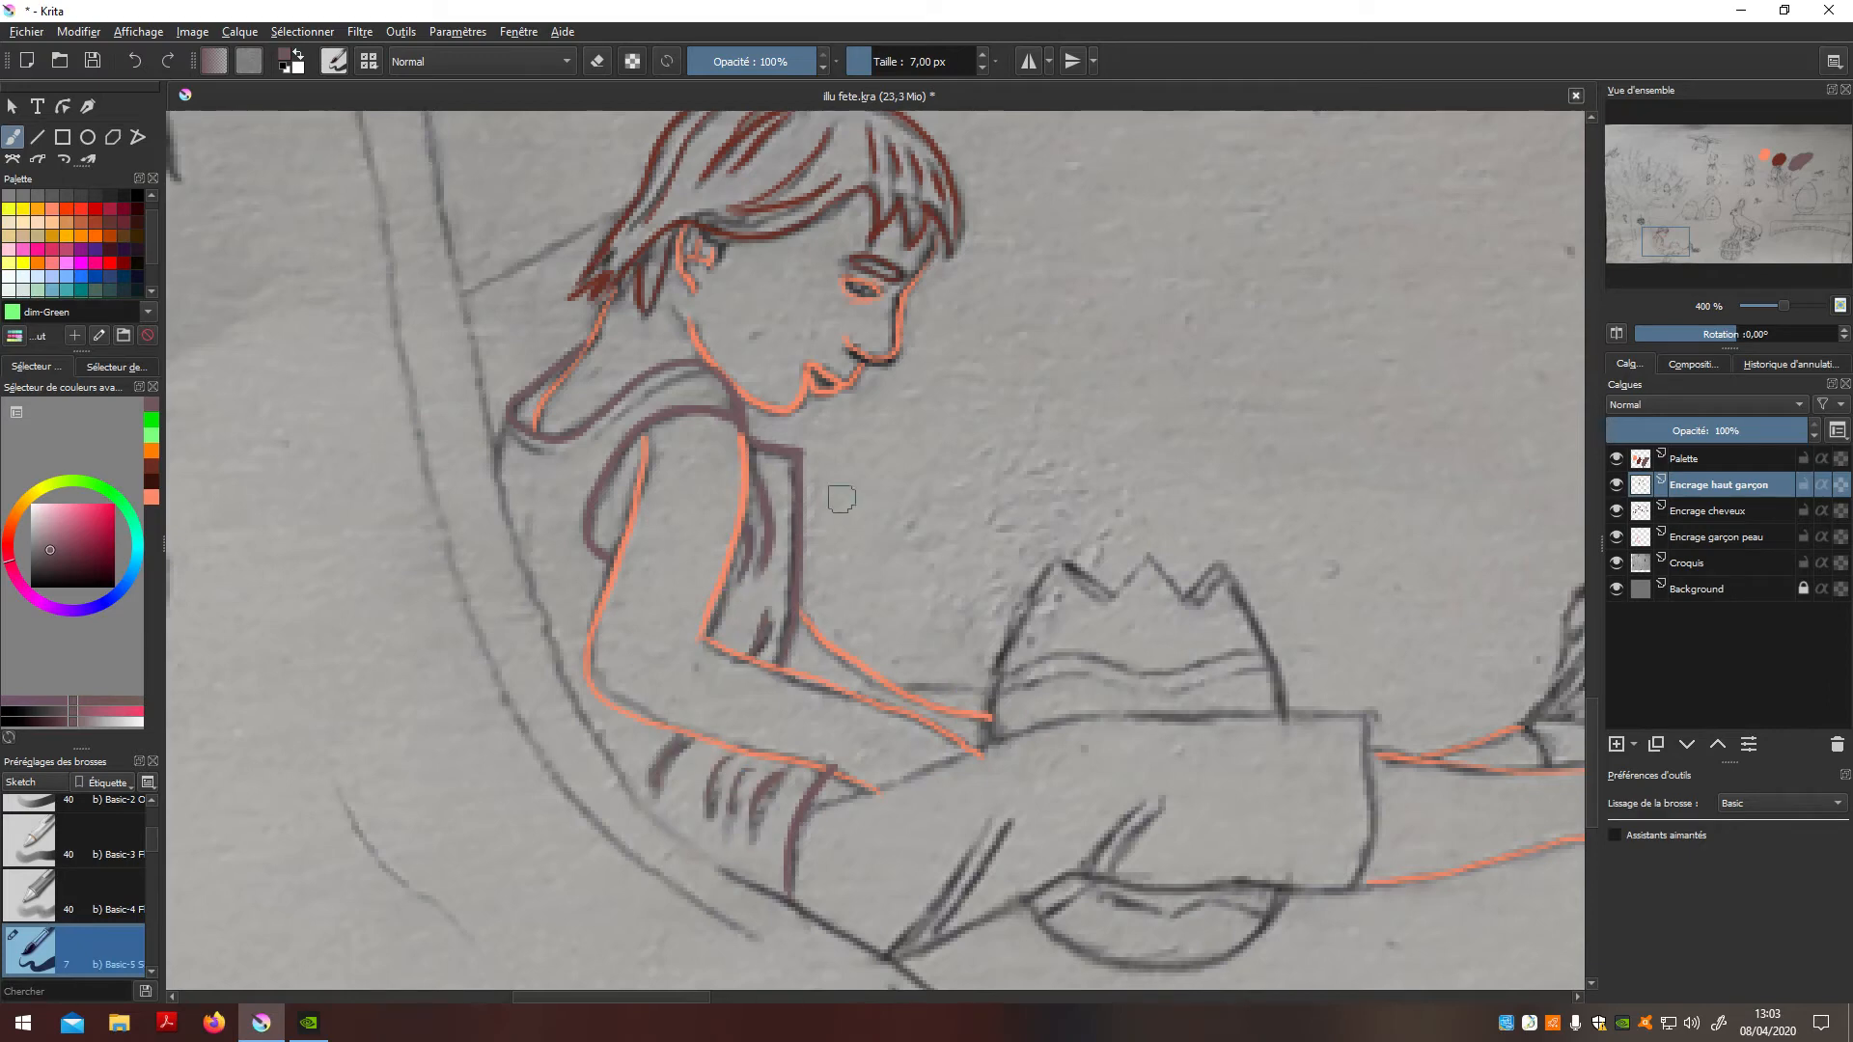
{"action": "key", "text": "bracketleft"}
{"action": "key", "text": "bracketleft"}
{"action": "key", "text": "bracketright"}
{"action": "key", "text": "bracketright"}
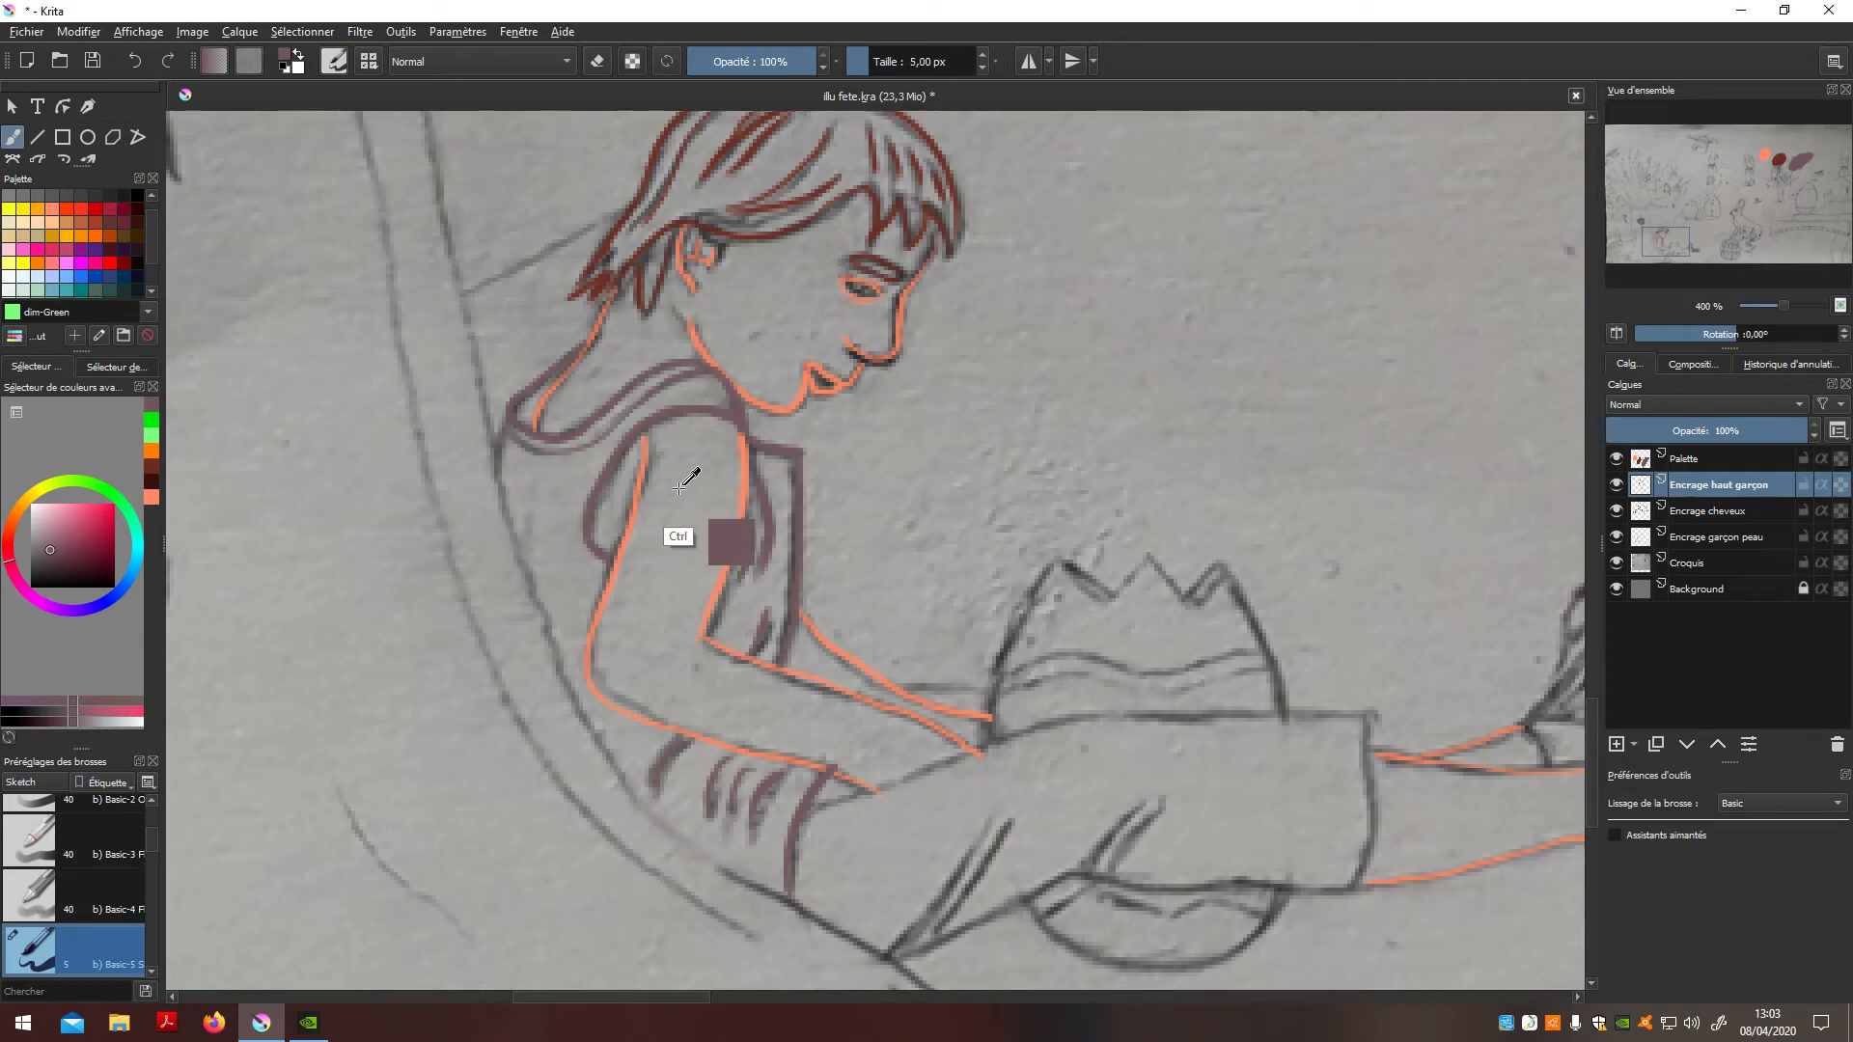
{"action": "key", "text": "ctrl+z"}
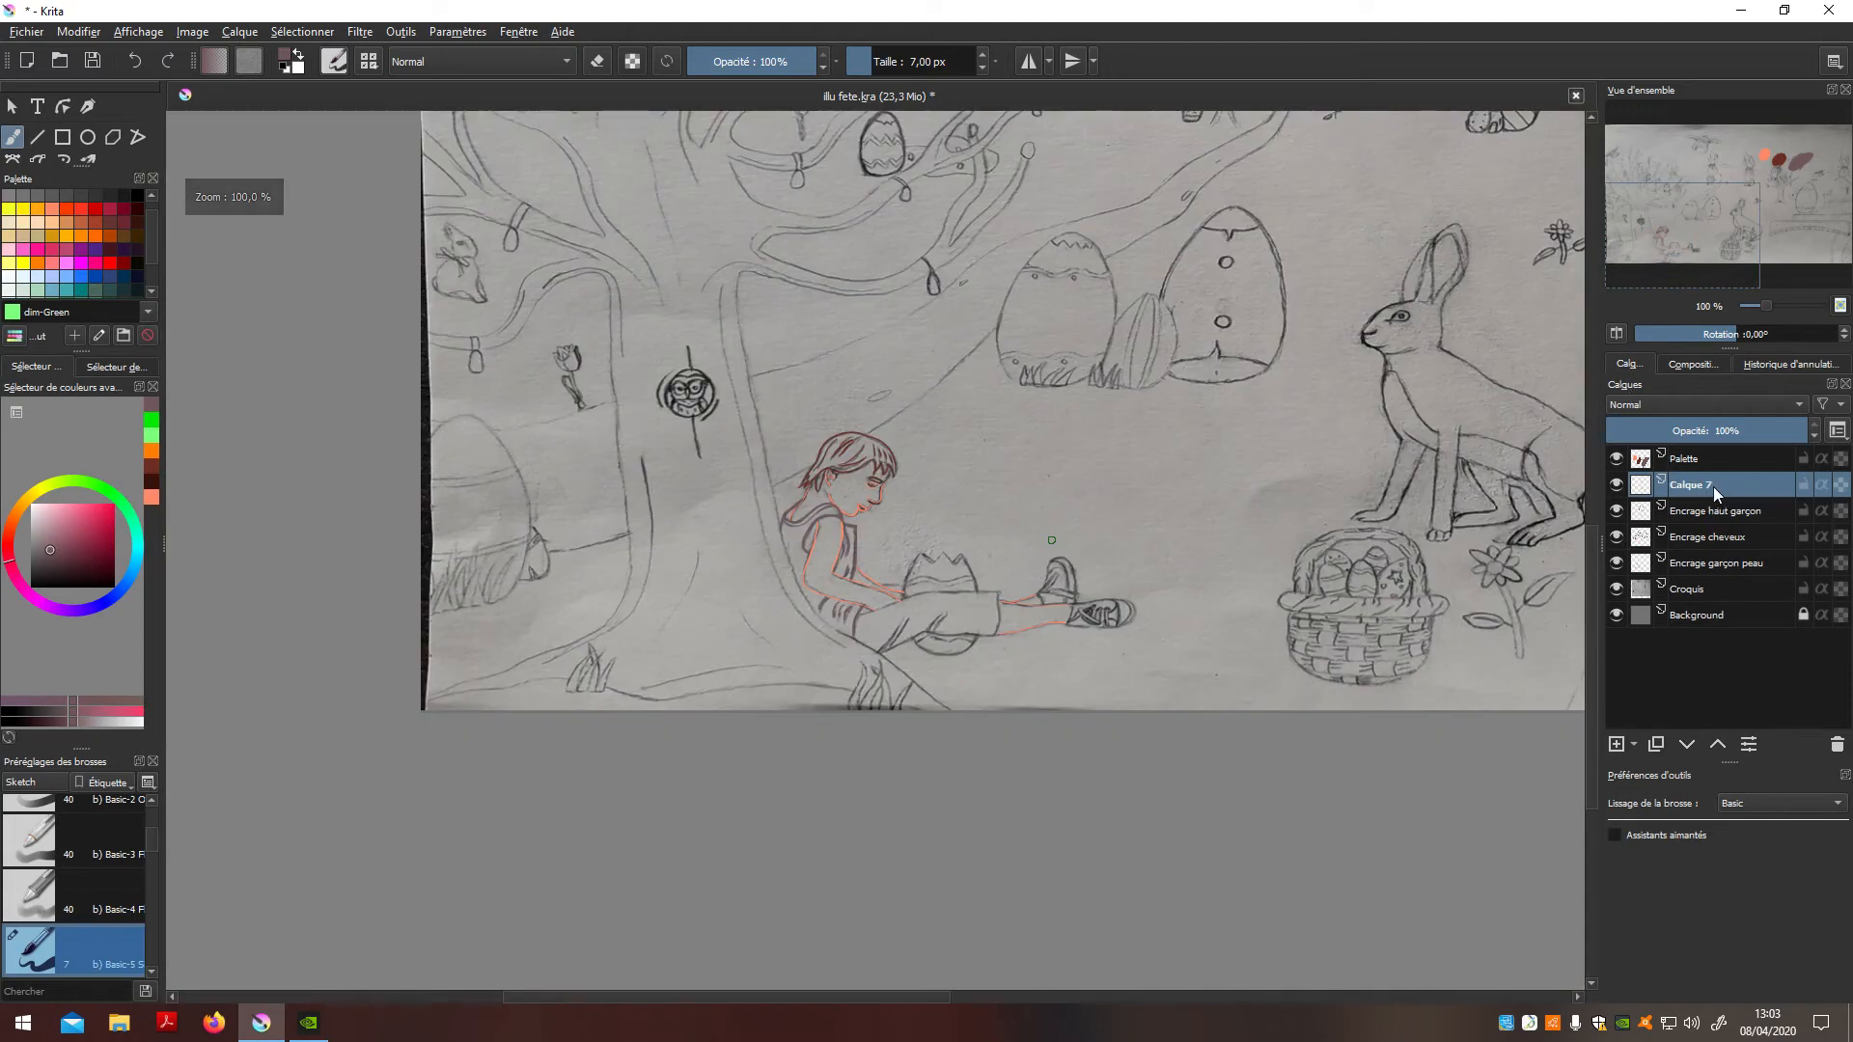
Step: Name the new layer above Encrage haut garçon "Encrage bas garçon"
{"action": "double_click", "coordinate": [1717, 487]}
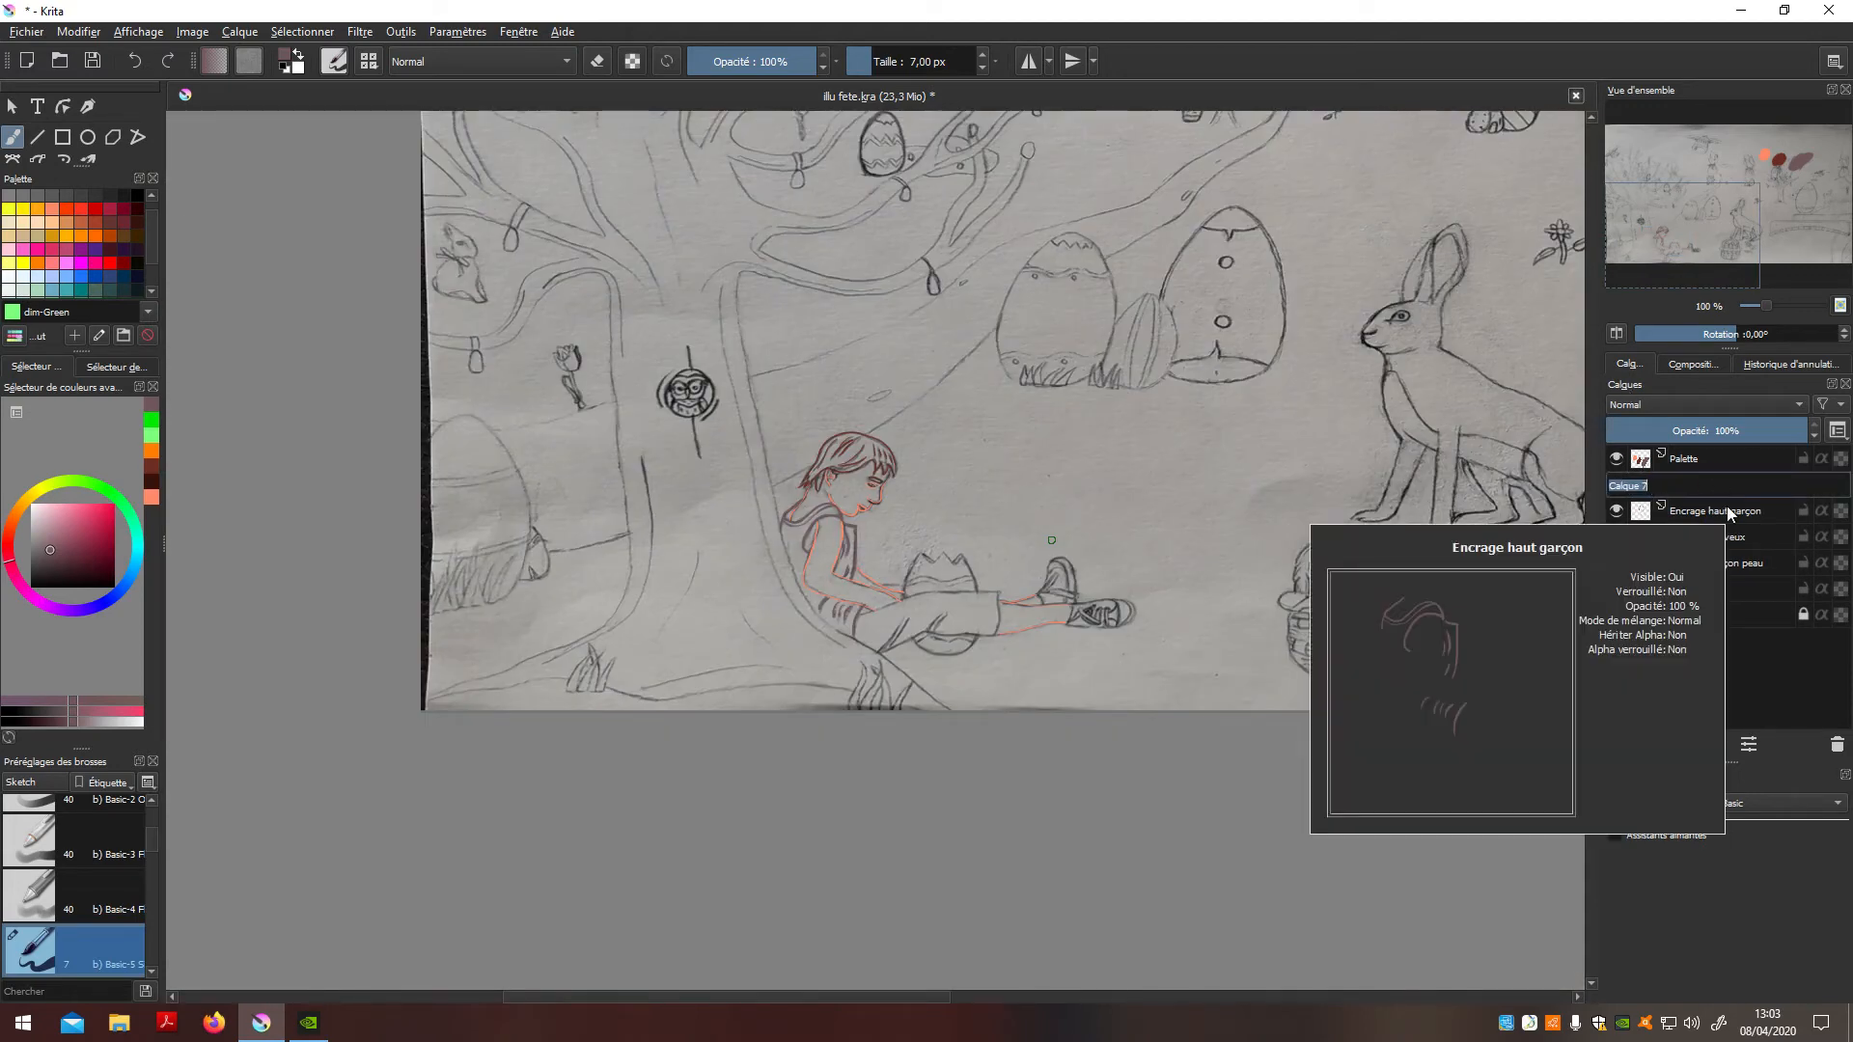
{"action": "type", "text": "eNCRA"}
{"action": "key", "text": "BackSpace"}
{"action": "key", "text": "BackSpace"}
{"action": "key", "text": "BackSpace"}
{"action": "key", "text": "BackSpace"}
{"action": "key", "text": "BackSpace"}
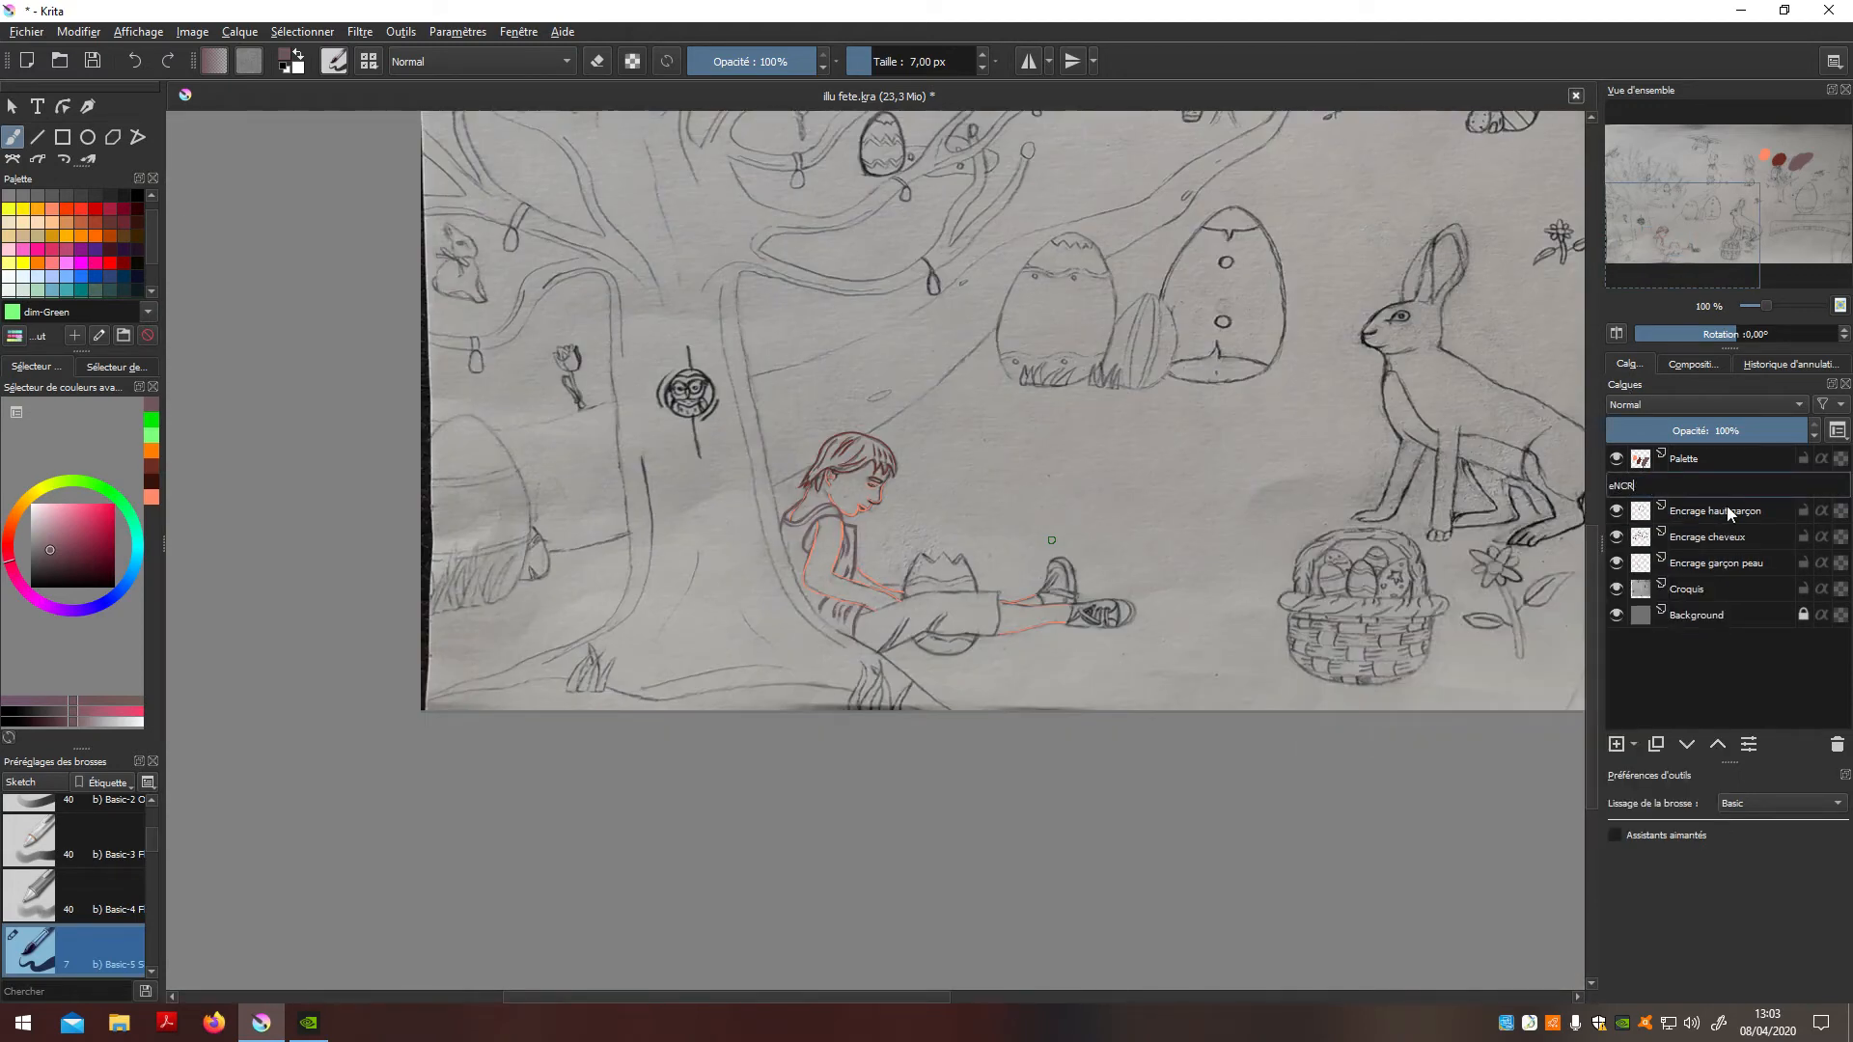
{"action": "type", "text": "Encrage bas garçon"}
{"action": "key", "text": "Return"}
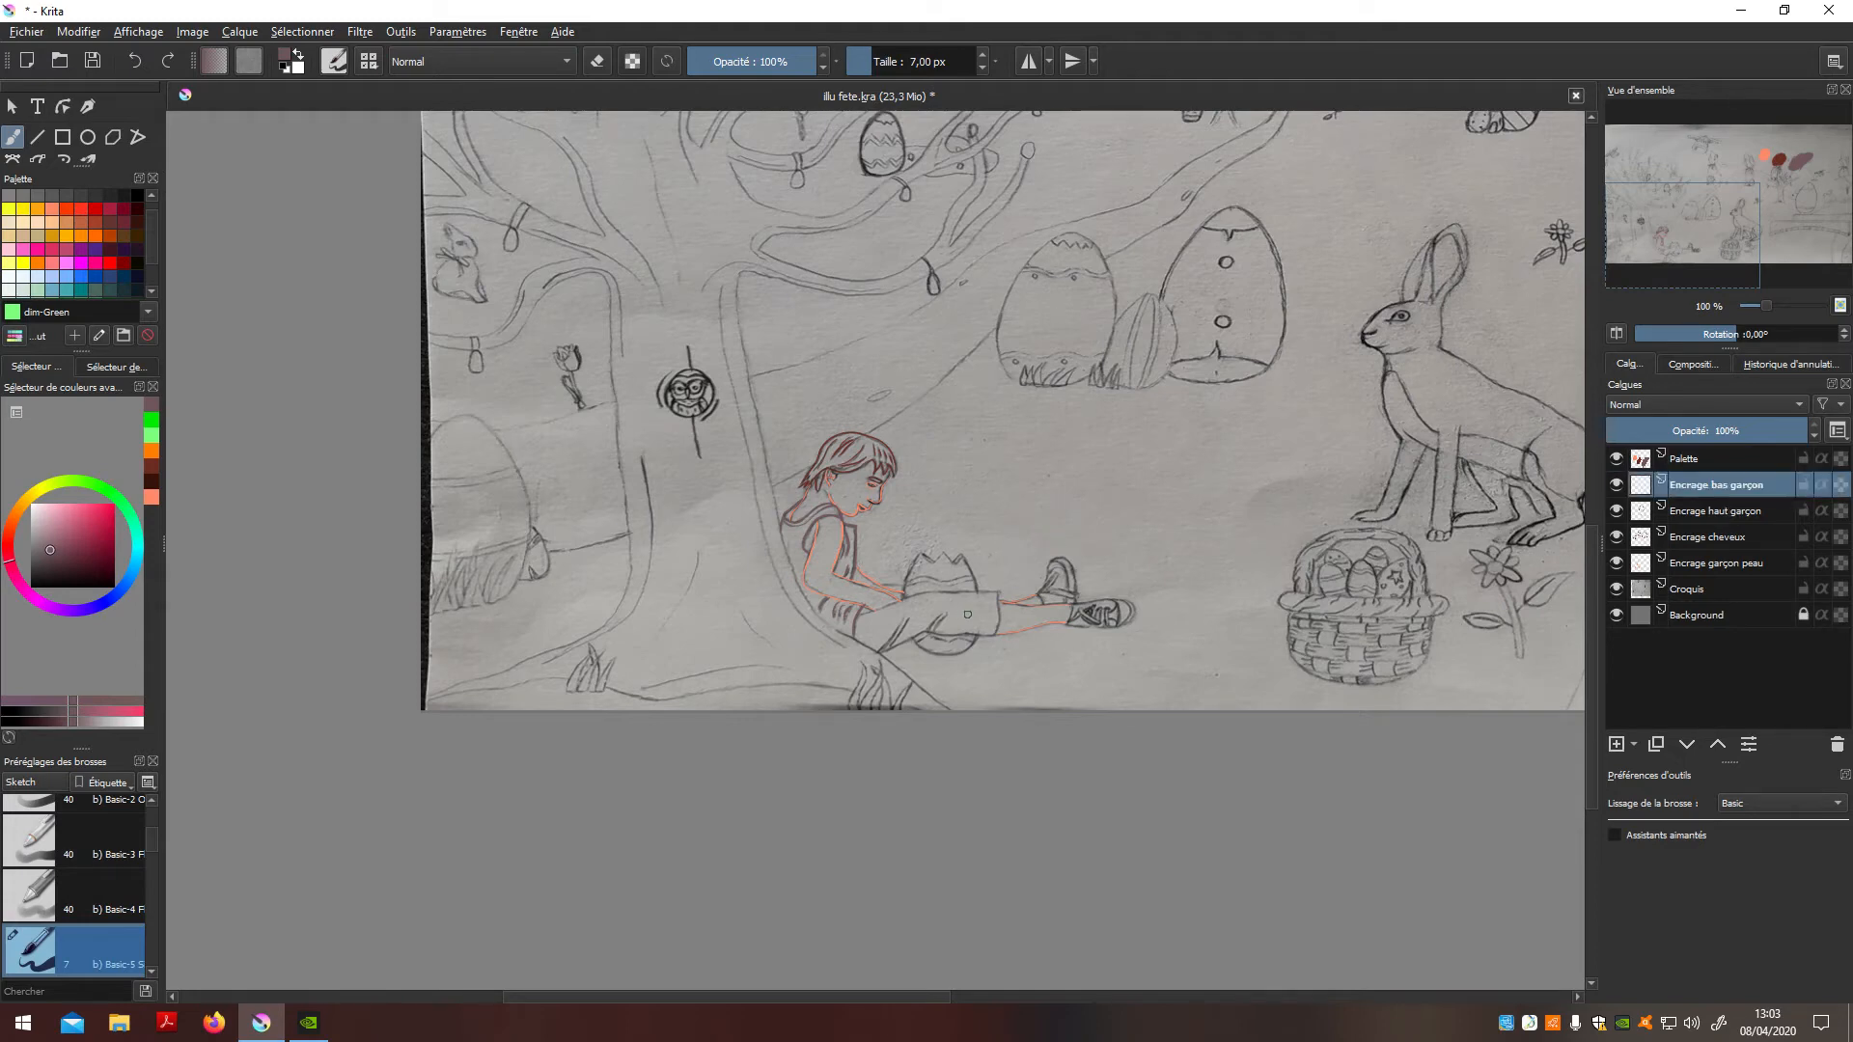
Step: Set the foreground colour to neutral grey #858585 for inking the boy's trousers
{"action": "scroll", "coordinate": [980, 655], "scroll_direction": "up", "scroll_amount": 3}
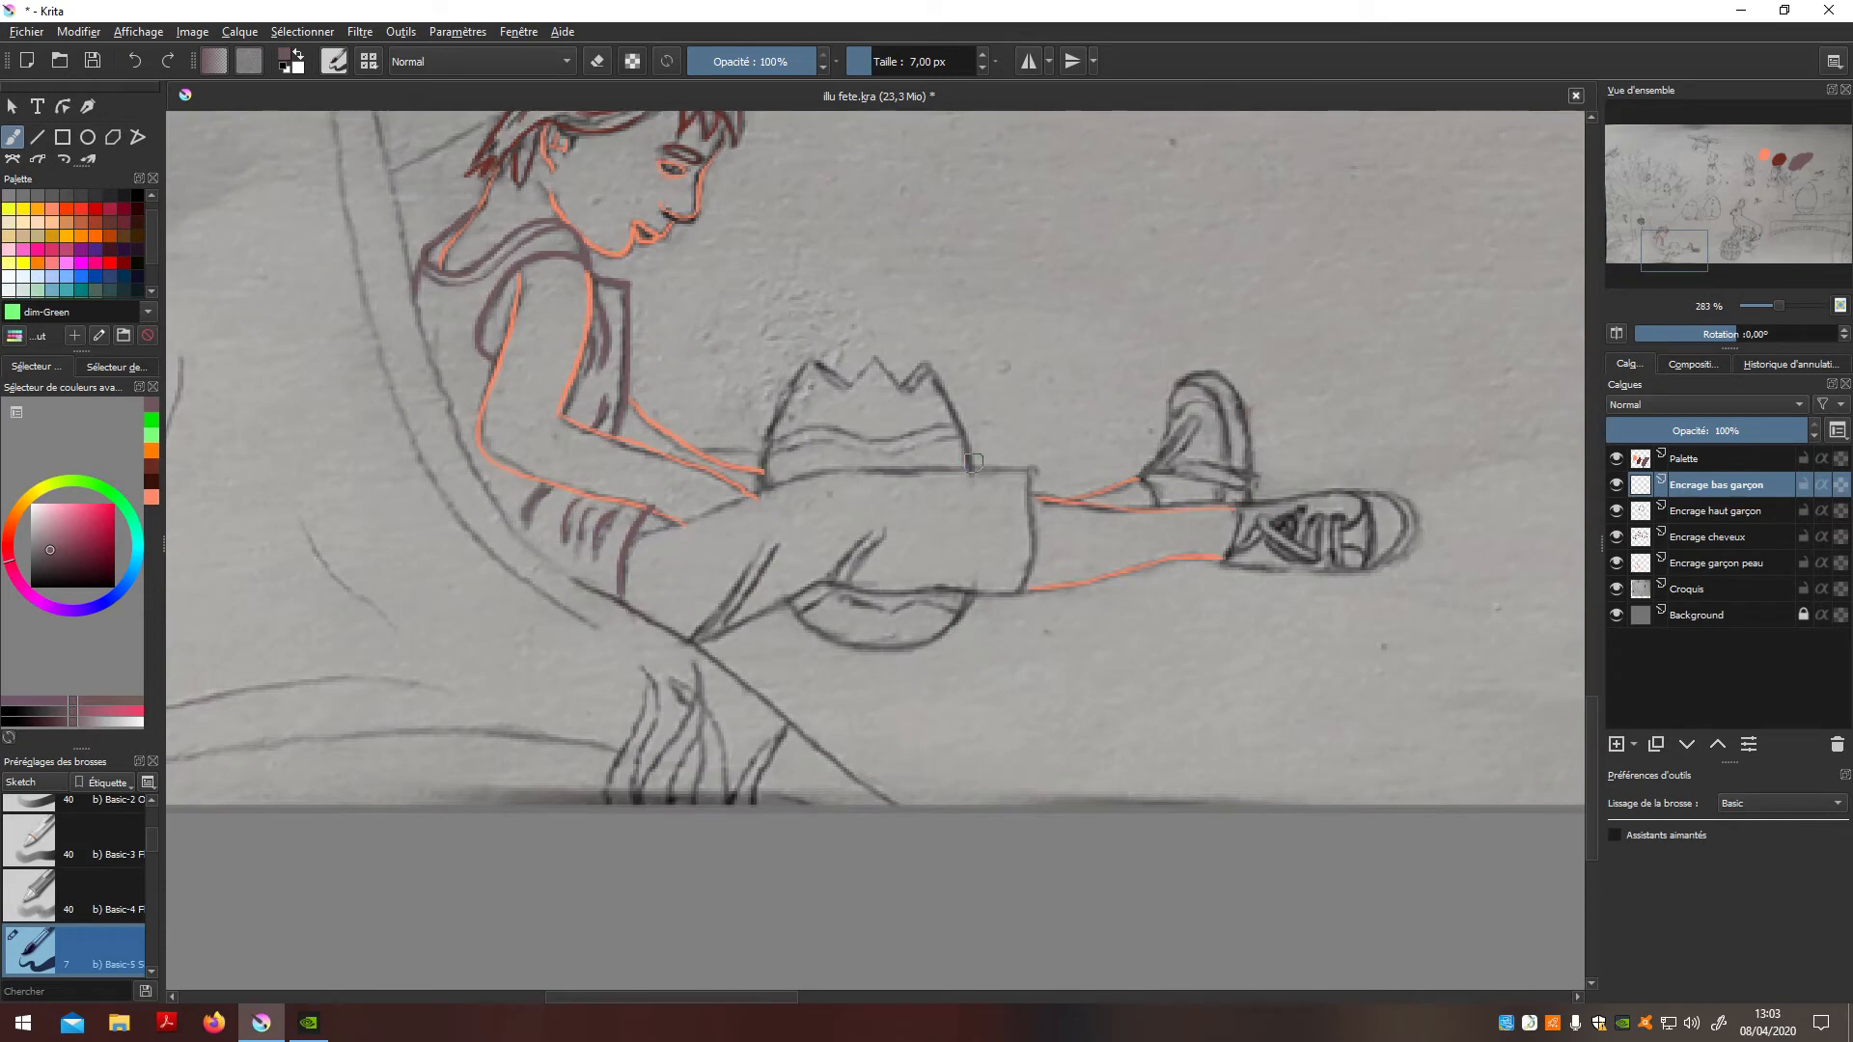
{"action": "scroll", "coordinate": [157, 270], "scroll_direction": "up", "scroll_amount": 3}
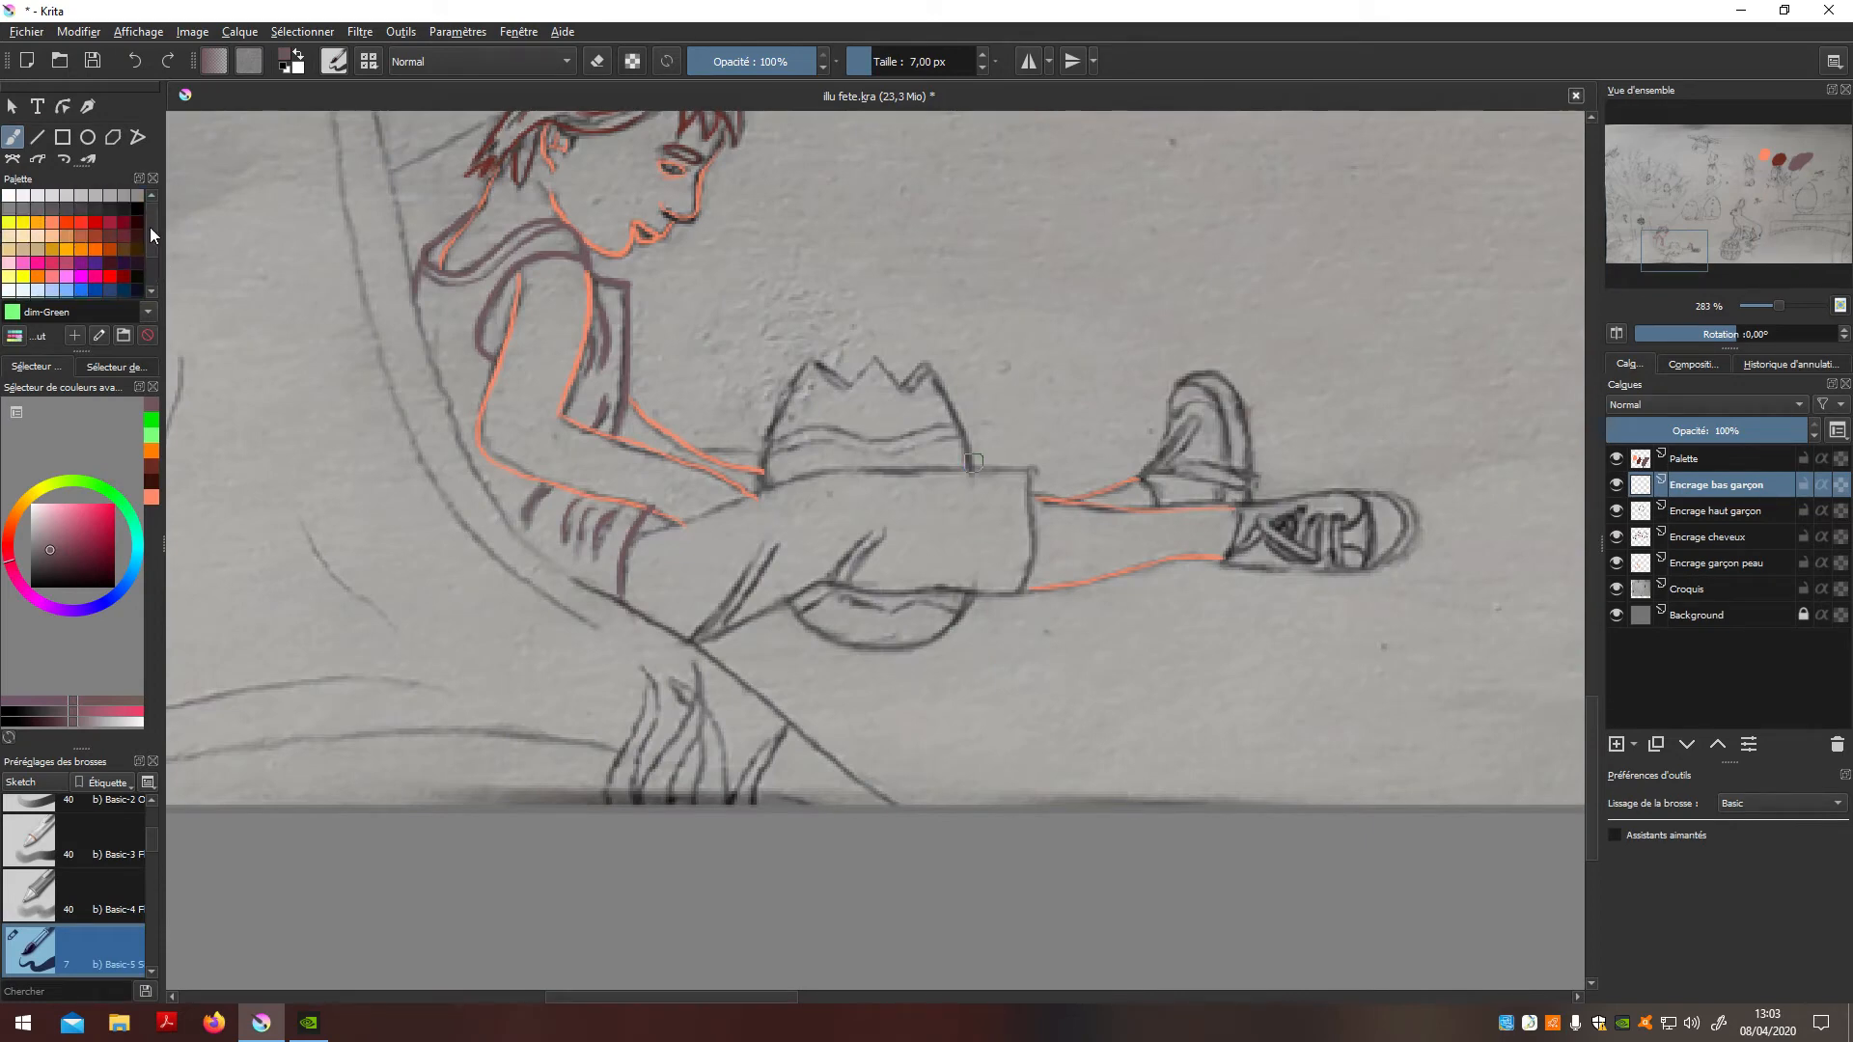
{"action": "left_click", "coordinate": [37, 247]}
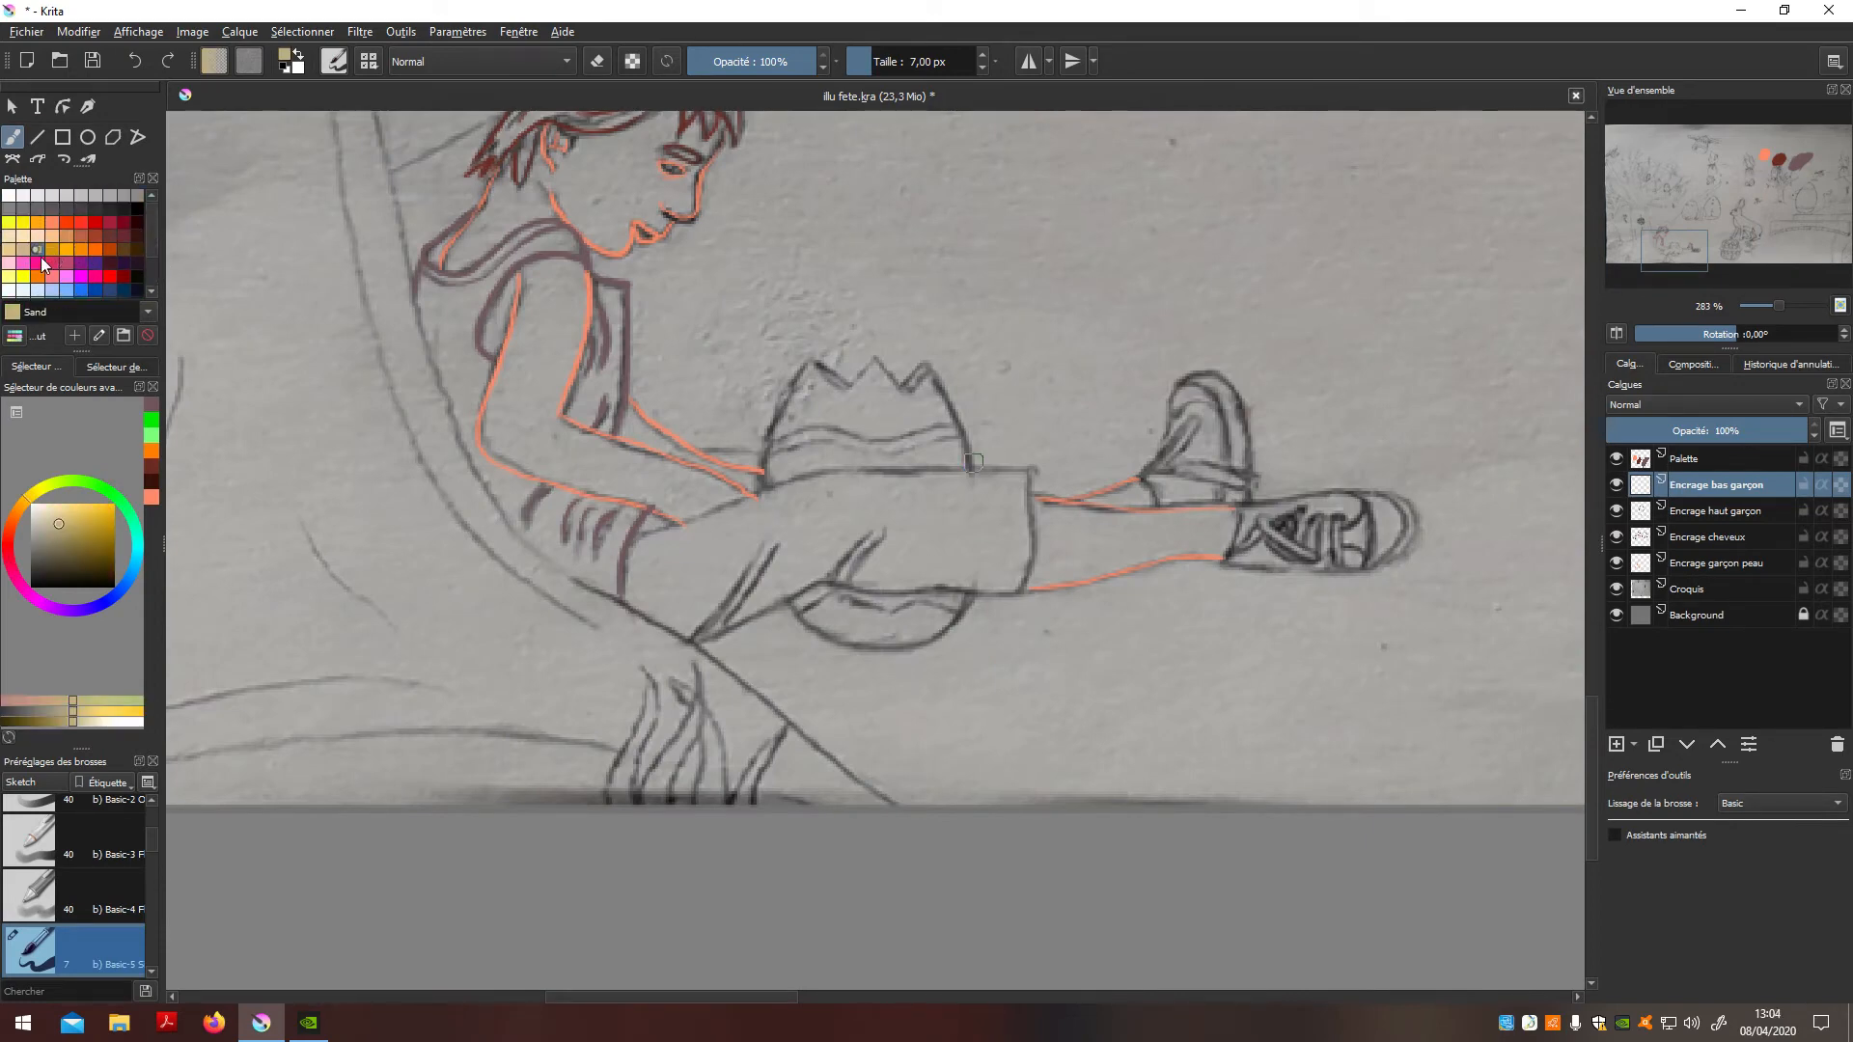
{"action": "left_click", "coordinate": [285, 56]}
{"action": "left_click_drag", "start_coordinate": [797, 403], "coordinate": [857, 430]}
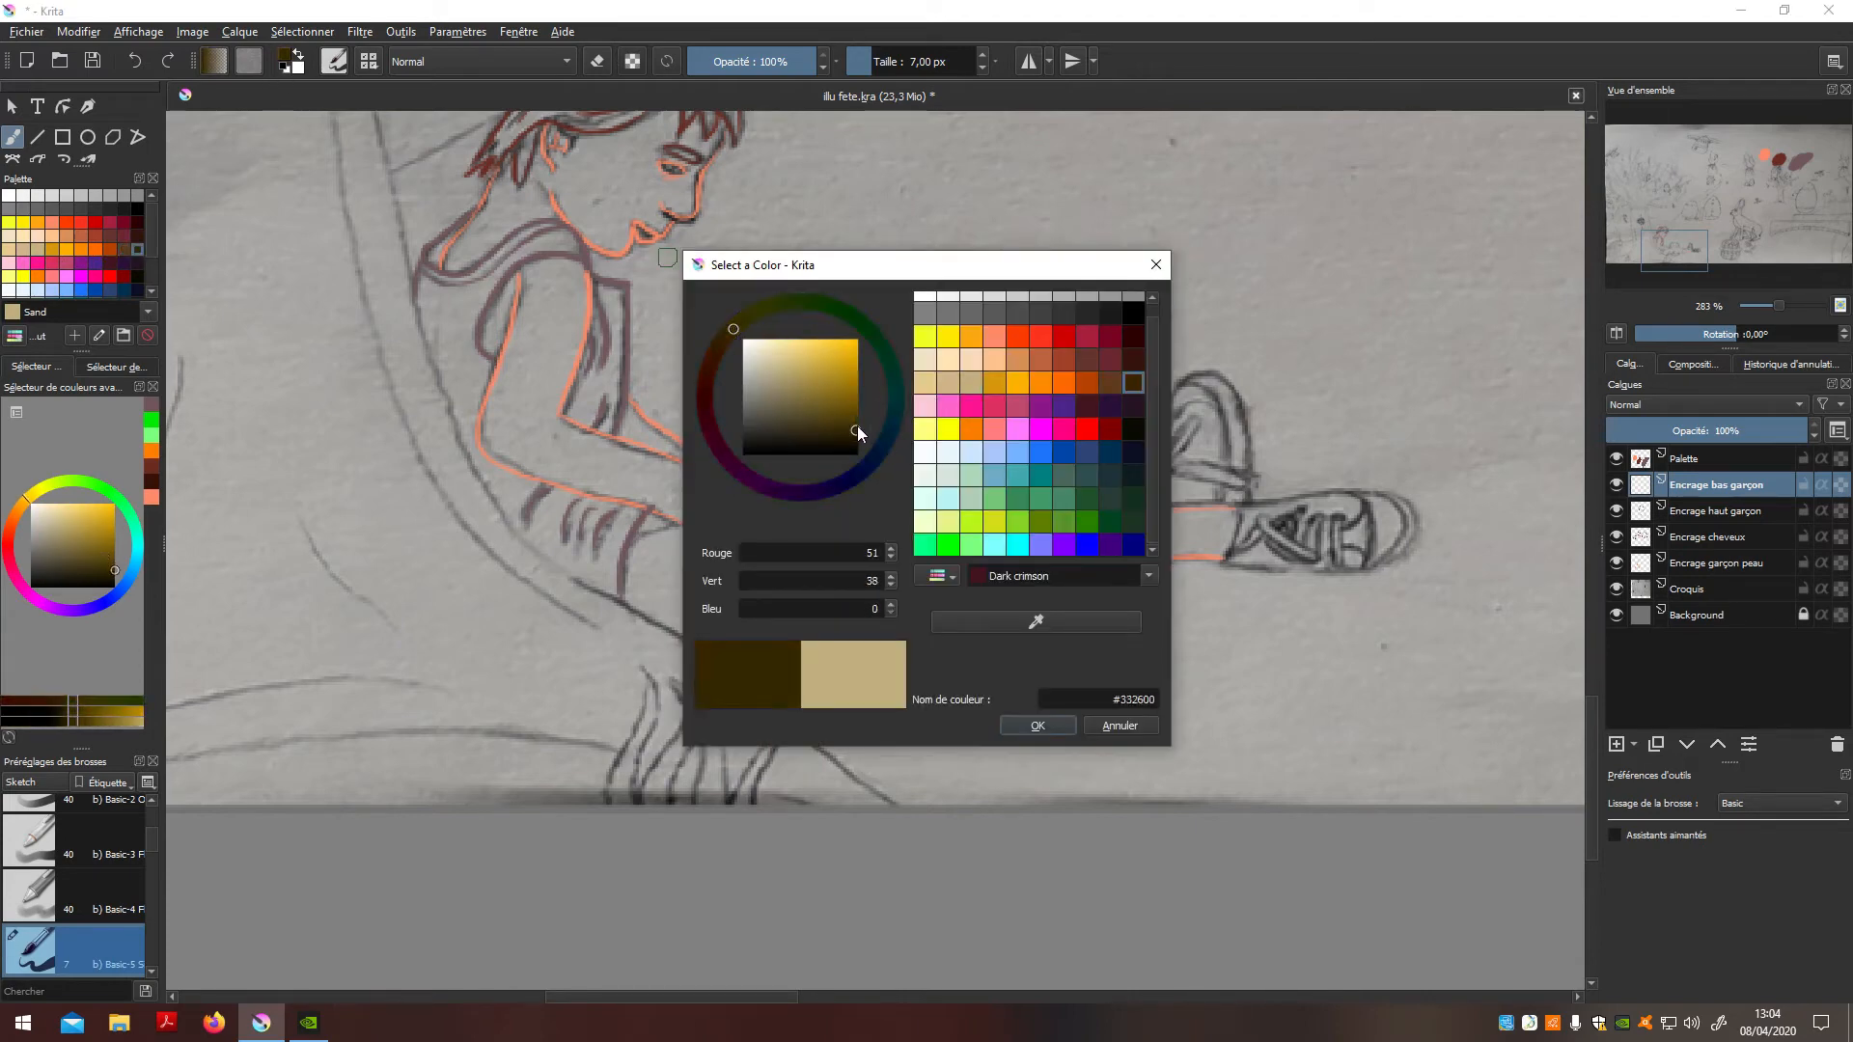
{"action": "left_click", "coordinate": [968, 453]}
{"action": "left_click_drag", "start_coordinate": [785, 362], "coordinate": [743, 390]}
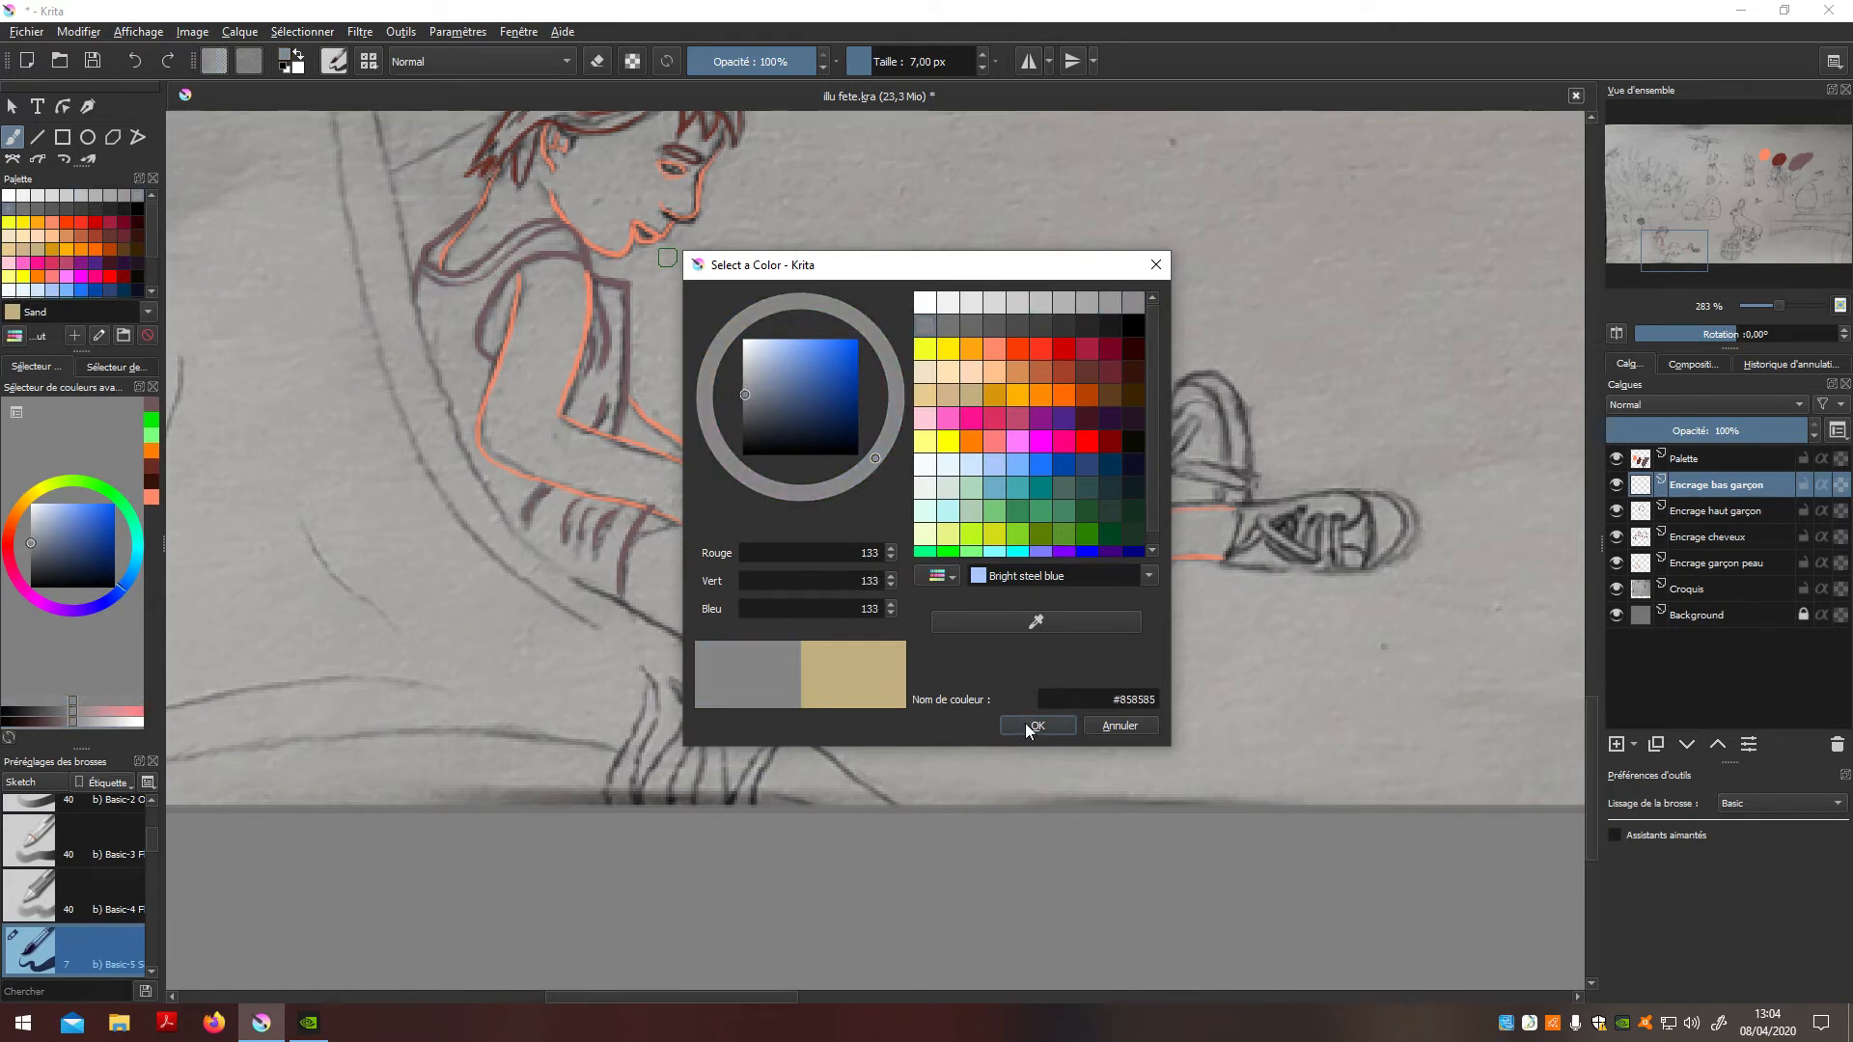
{"action": "left_click", "coordinate": [1037, 725]}
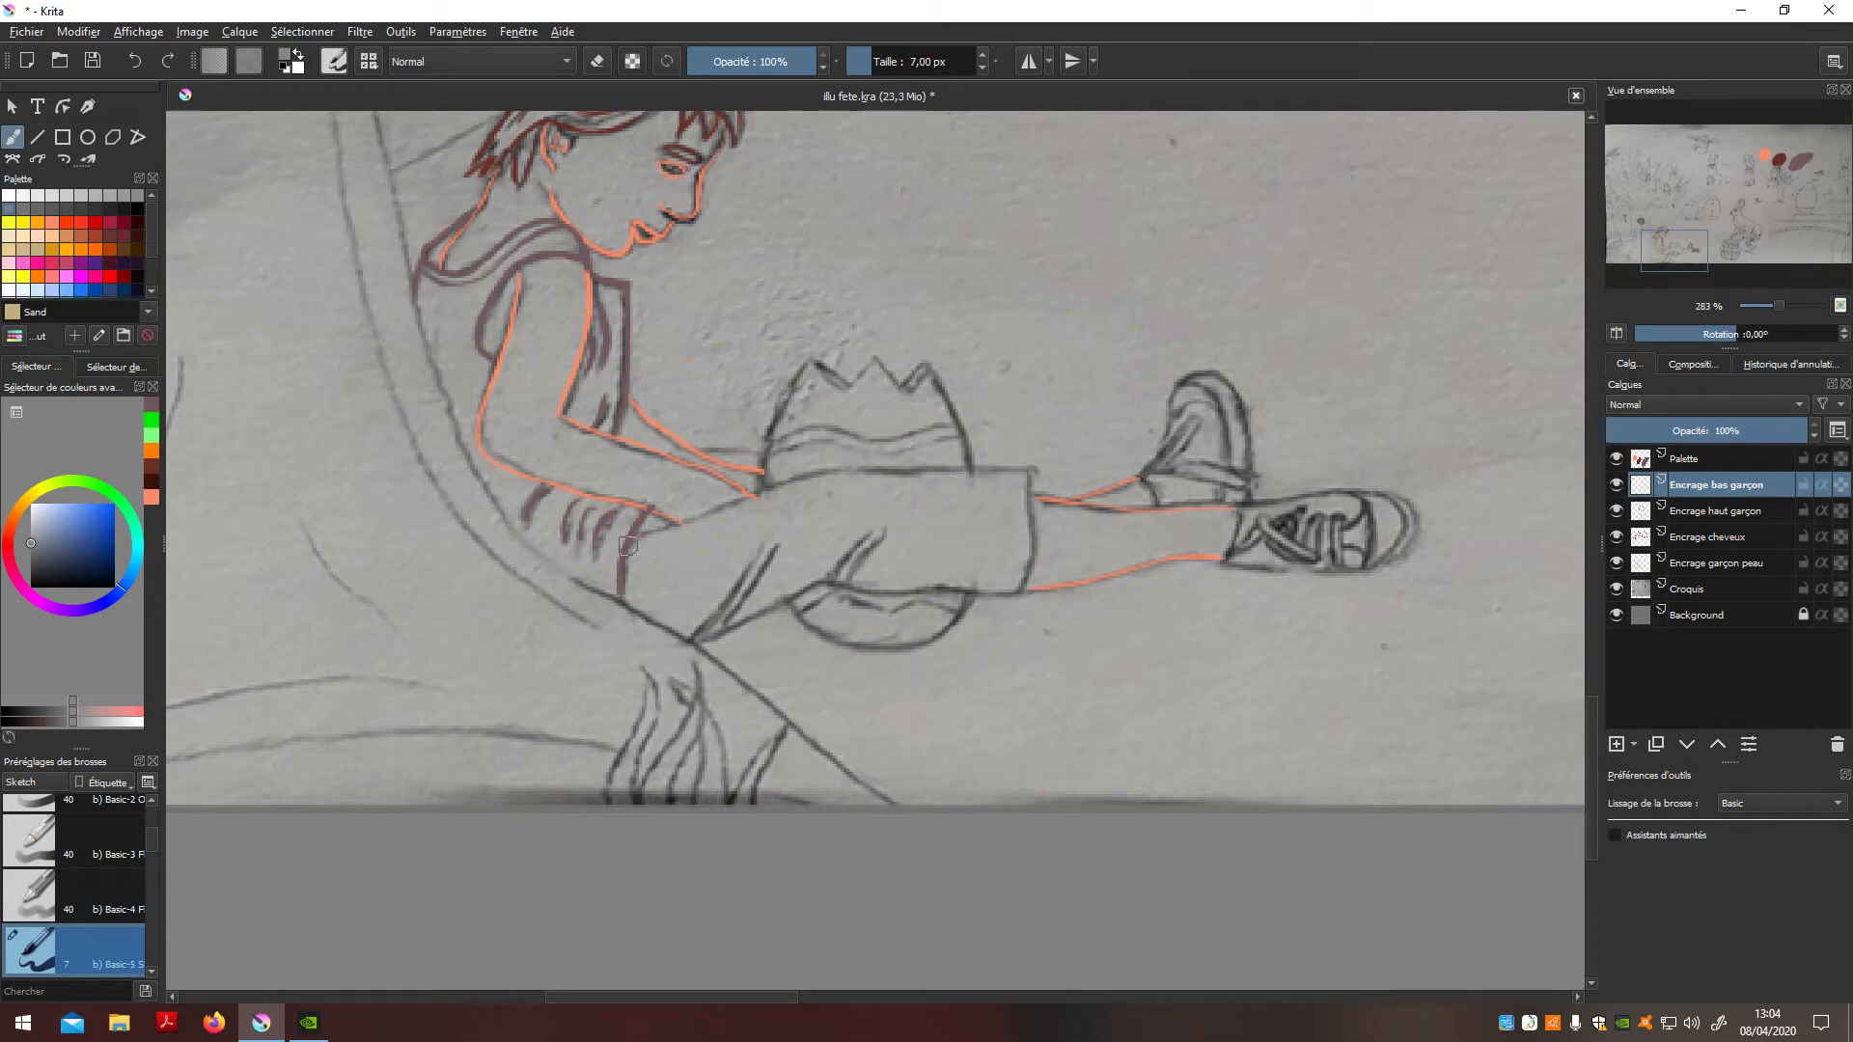
Step: Ink the upper edge of the boy's trousers in grey on the Encrage bas garçon layer with a 7 px brush
{"action": "left_click", "coordinate": [775, 489]}
{"action": "key", "text": "ctrl+z"}
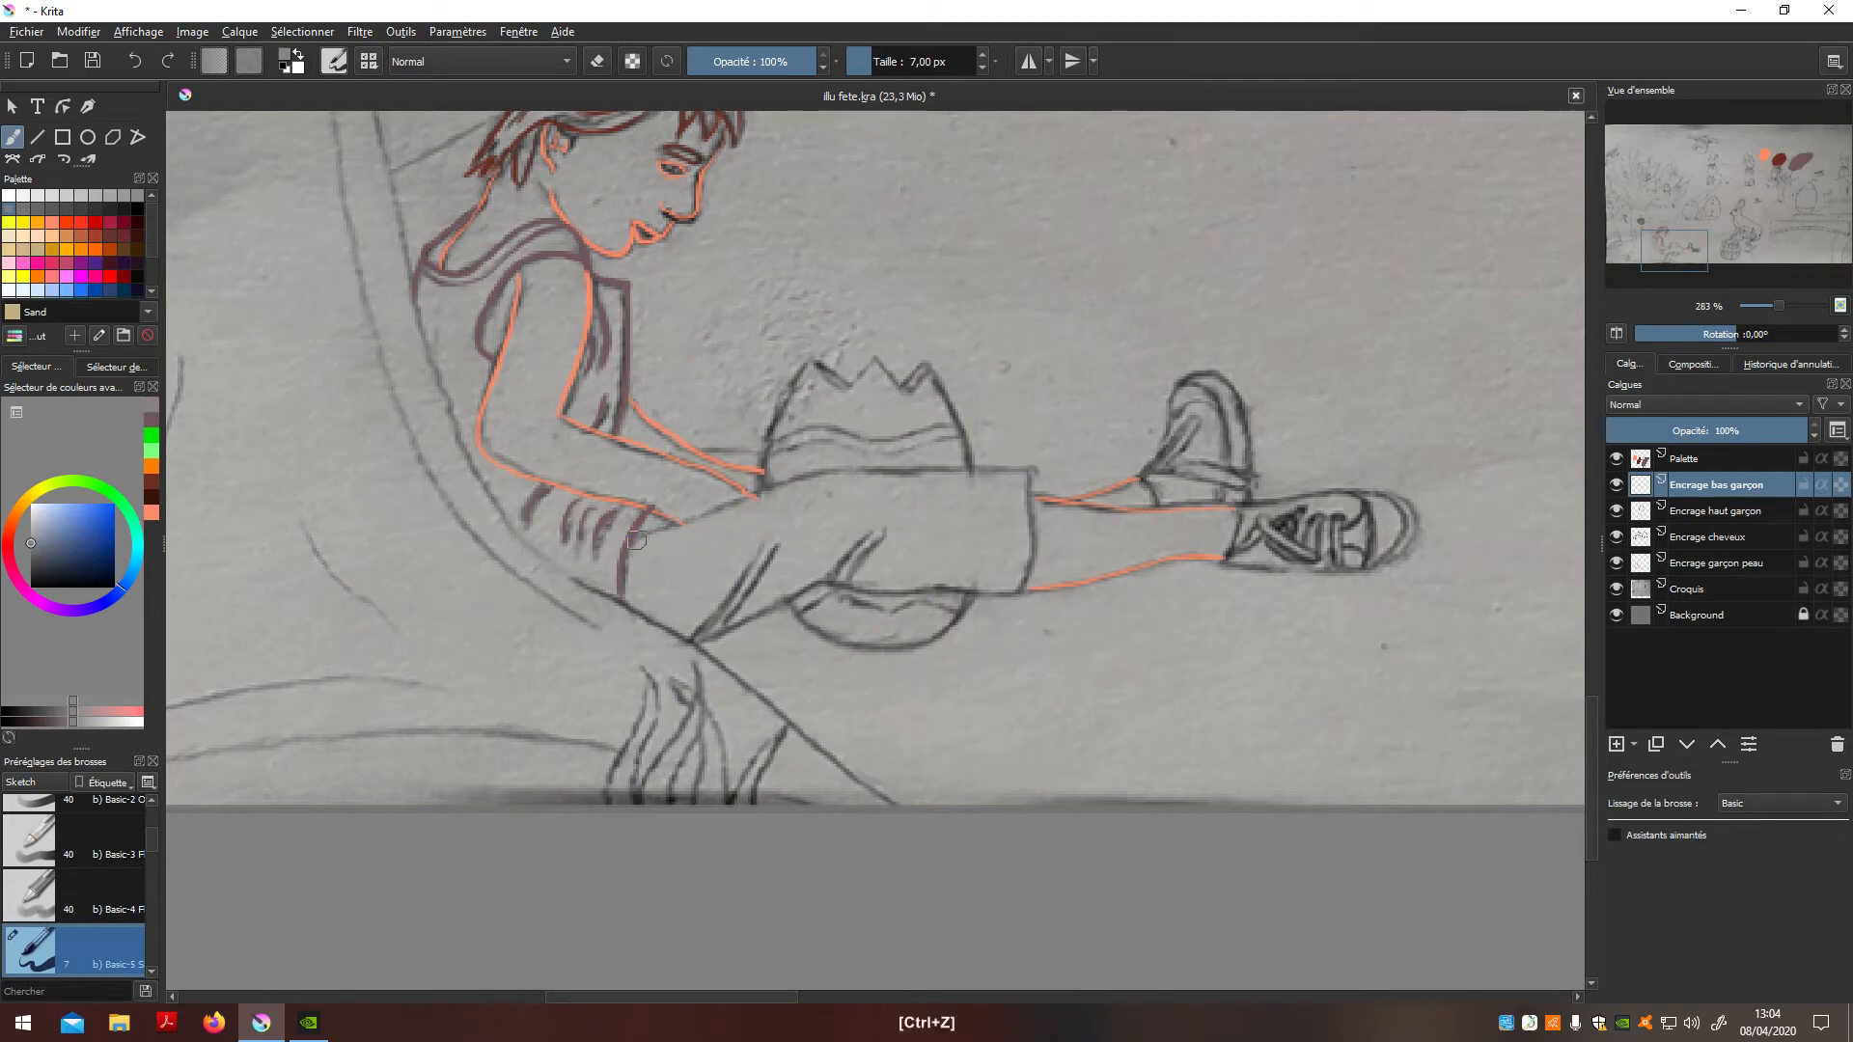
{"action": "mouse_move", "coordinate": [636, 537]}
{"action": "left_mouse_down"}
{"action": "mouse_move", "coordinate": [767, 492]}
{"action": "mouse_move", "coordinate": [1032, 469]}
{"action": "mouse_move", "coordinate": [1018, 592]}
{"action": "mouse_move", "coordinate": [823, 576]}
{"action": "mouse_move", "coordinate": [697, 638]}
{"action": "left_mouse_up"}
{"action": "key", "text": "ctrl+z"}
{"action": "key", "text": "ctrl+z"}
{"action": "key", "text": "ctrl+z"}
{"action": "mouse_move", "coordinate": [696, 640]}
{"action": "left_mouse_down"}
{"action": "mouse_move", "coordinate": [836, 584]}
{"action": "mouse_move", "coordinate": [1020, 590]}
{"action": "left_mouse_up"}
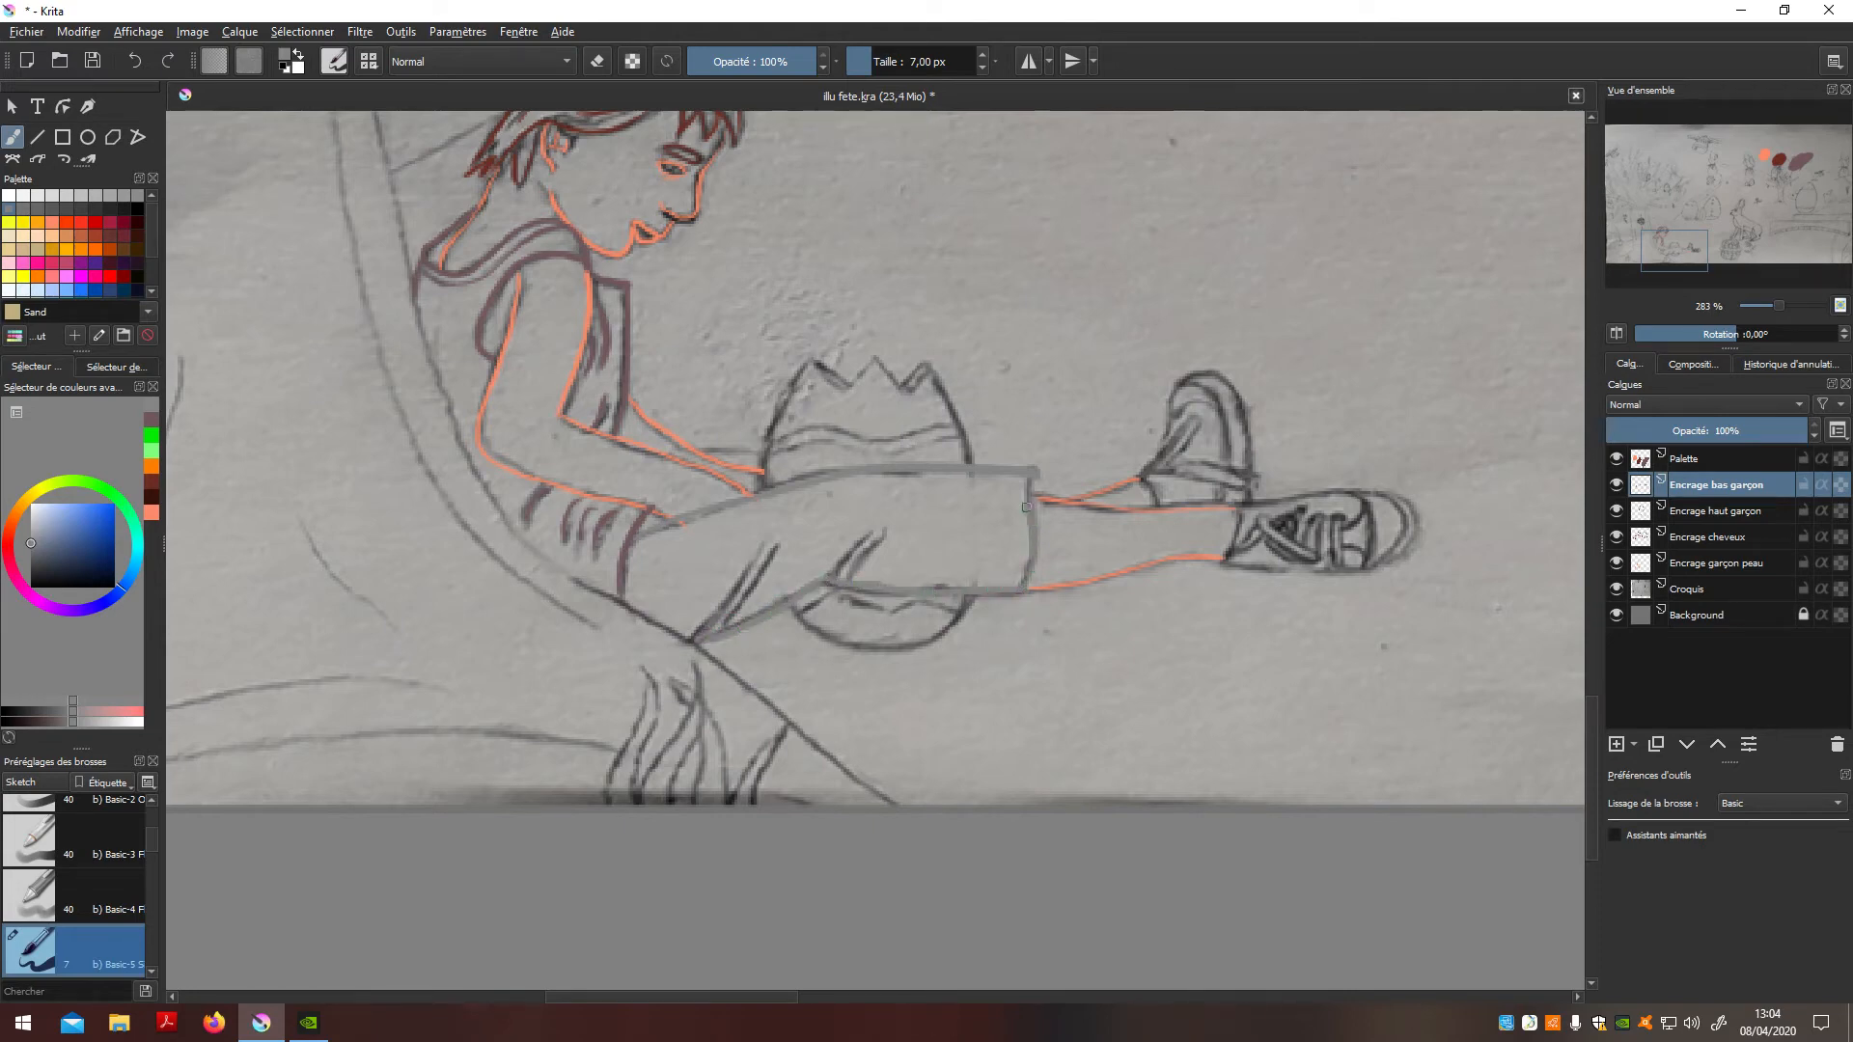
{"action": "key", "text": "ctrl+z"}
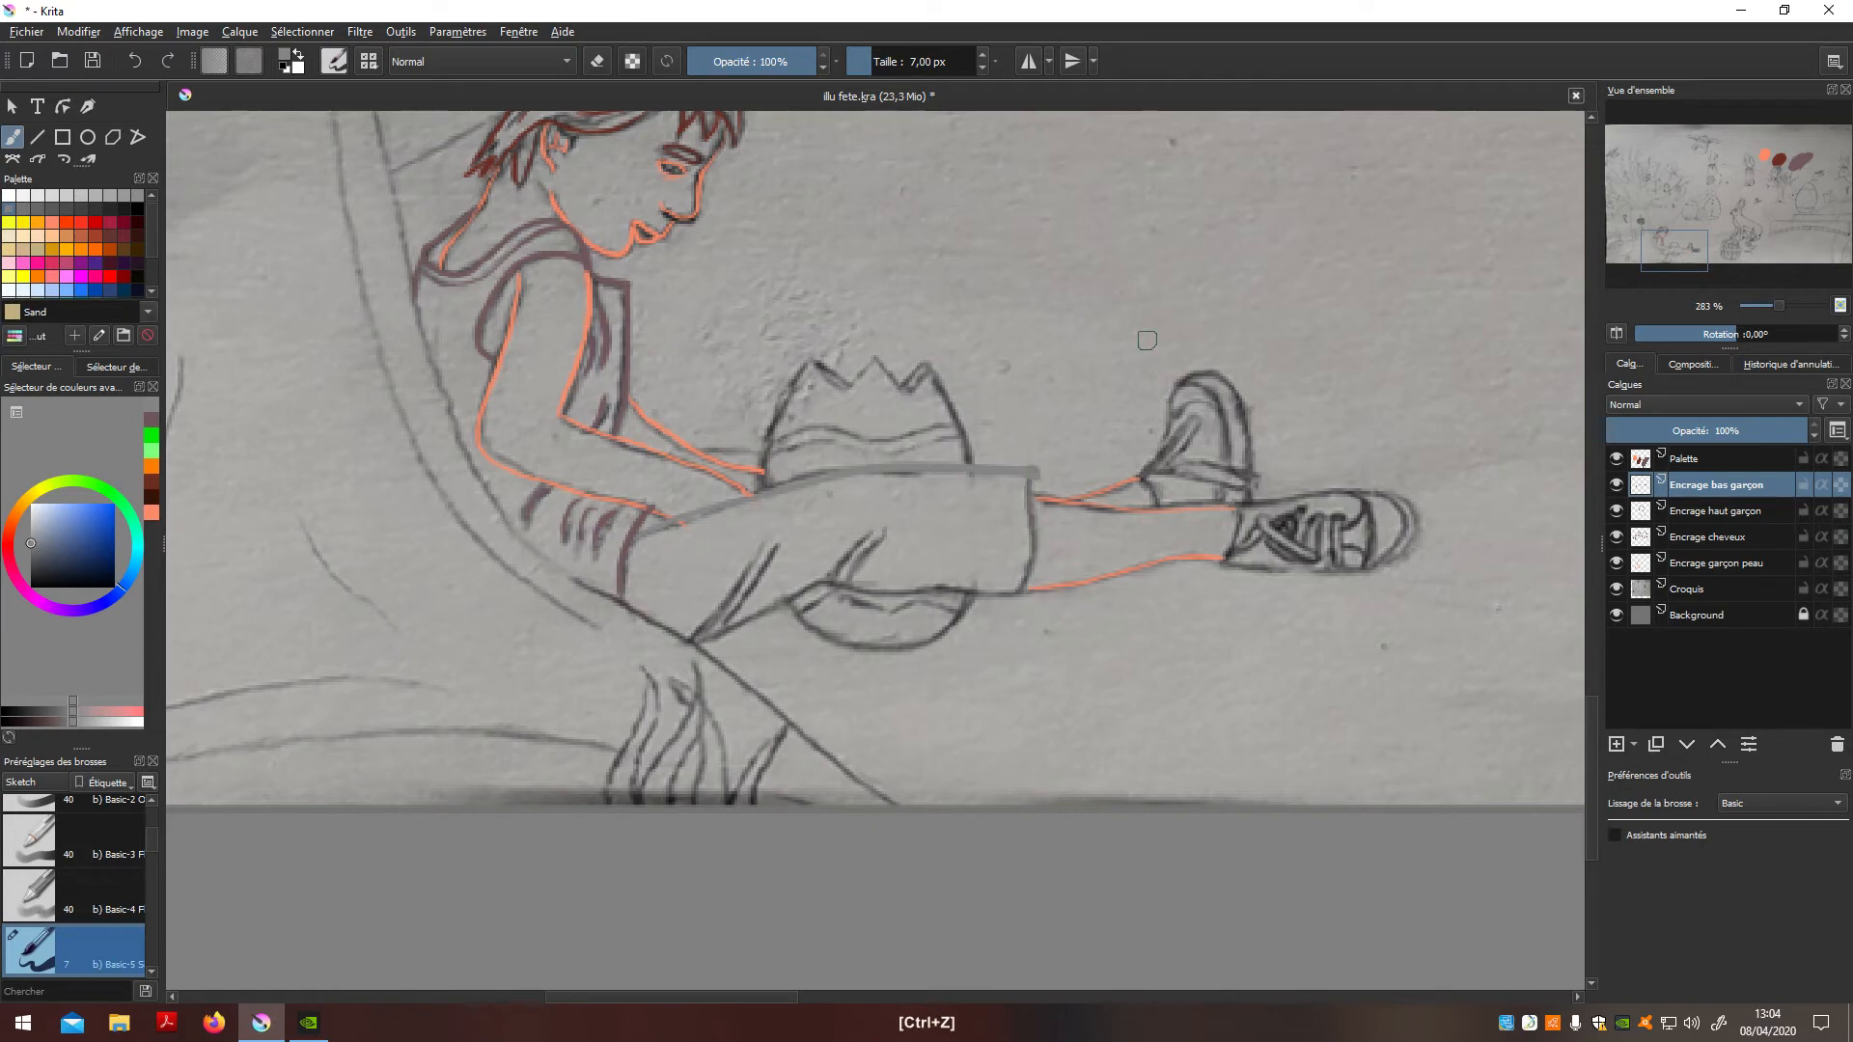
Step: Ink the leg hem, underside and fabric folds of the boy's trousers in grey
{"action": "mouse_move", "coordinate": [1033, 526]}
{"action": "left_mouse_down"}
{"action": "mouse_move", "coordinate": [1033, 575]}
{"action": "mouse_move", "coordinate": [1002, 604]}
{"action": "mouse_move", "coordinate": [808, 583]}
{"action": "mouse_move", "coordinate": [706, 637]}
{"action": "mouse_move", "coordinate": [757, 590]}
{"action": "mouse_move", "coordinate": [692, 635]}
{"action": "mouse_move", "coordinate": [738, 569]}
{"action": "left_mouse_up"}
{"action": "key", "text": "ctrl+z"}
{"action": "mouse_move", "coordinate": [693, 639]}
{"action": "left_mouse_down"}
{"action": "mouse_move", "coordinate": [769, 552]}
{"action": "mouse_move", "coordinate": [896, 528]}
{"action": "left_mouse_up"}
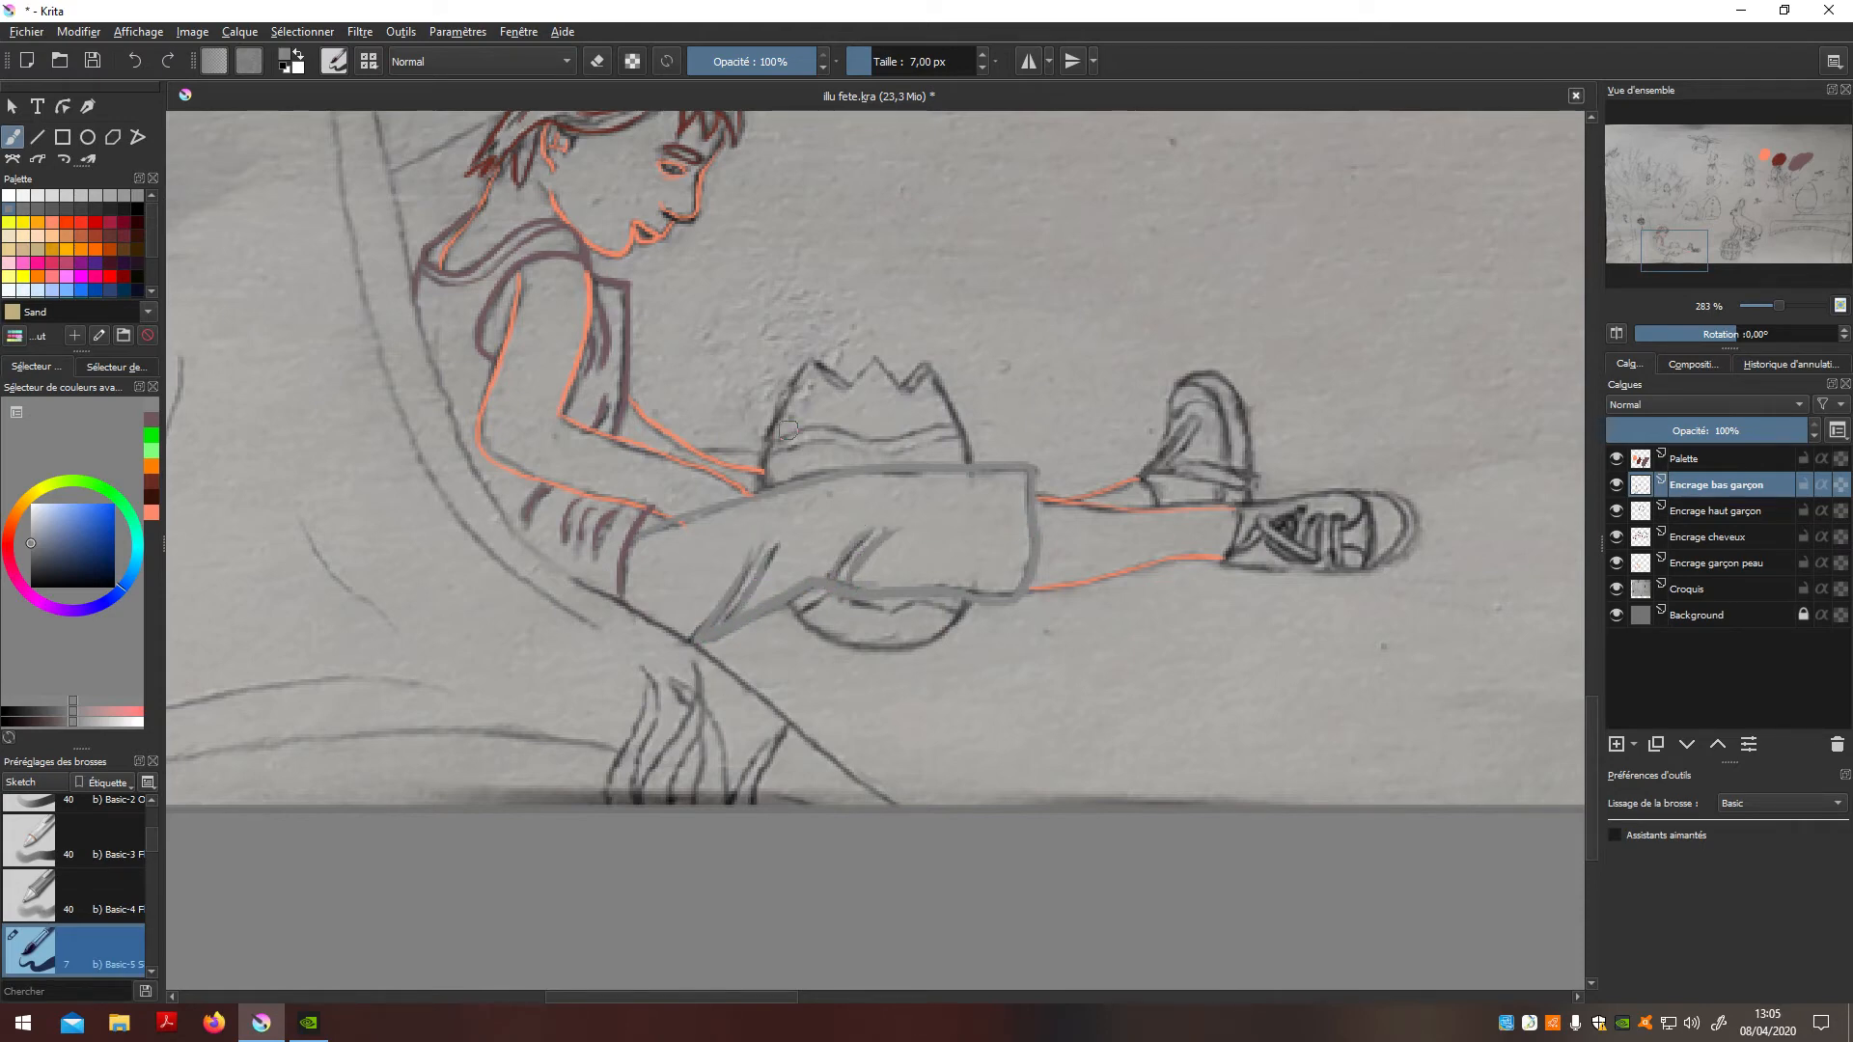
{"action": "left_click", "coordinate": [1728, 563]}
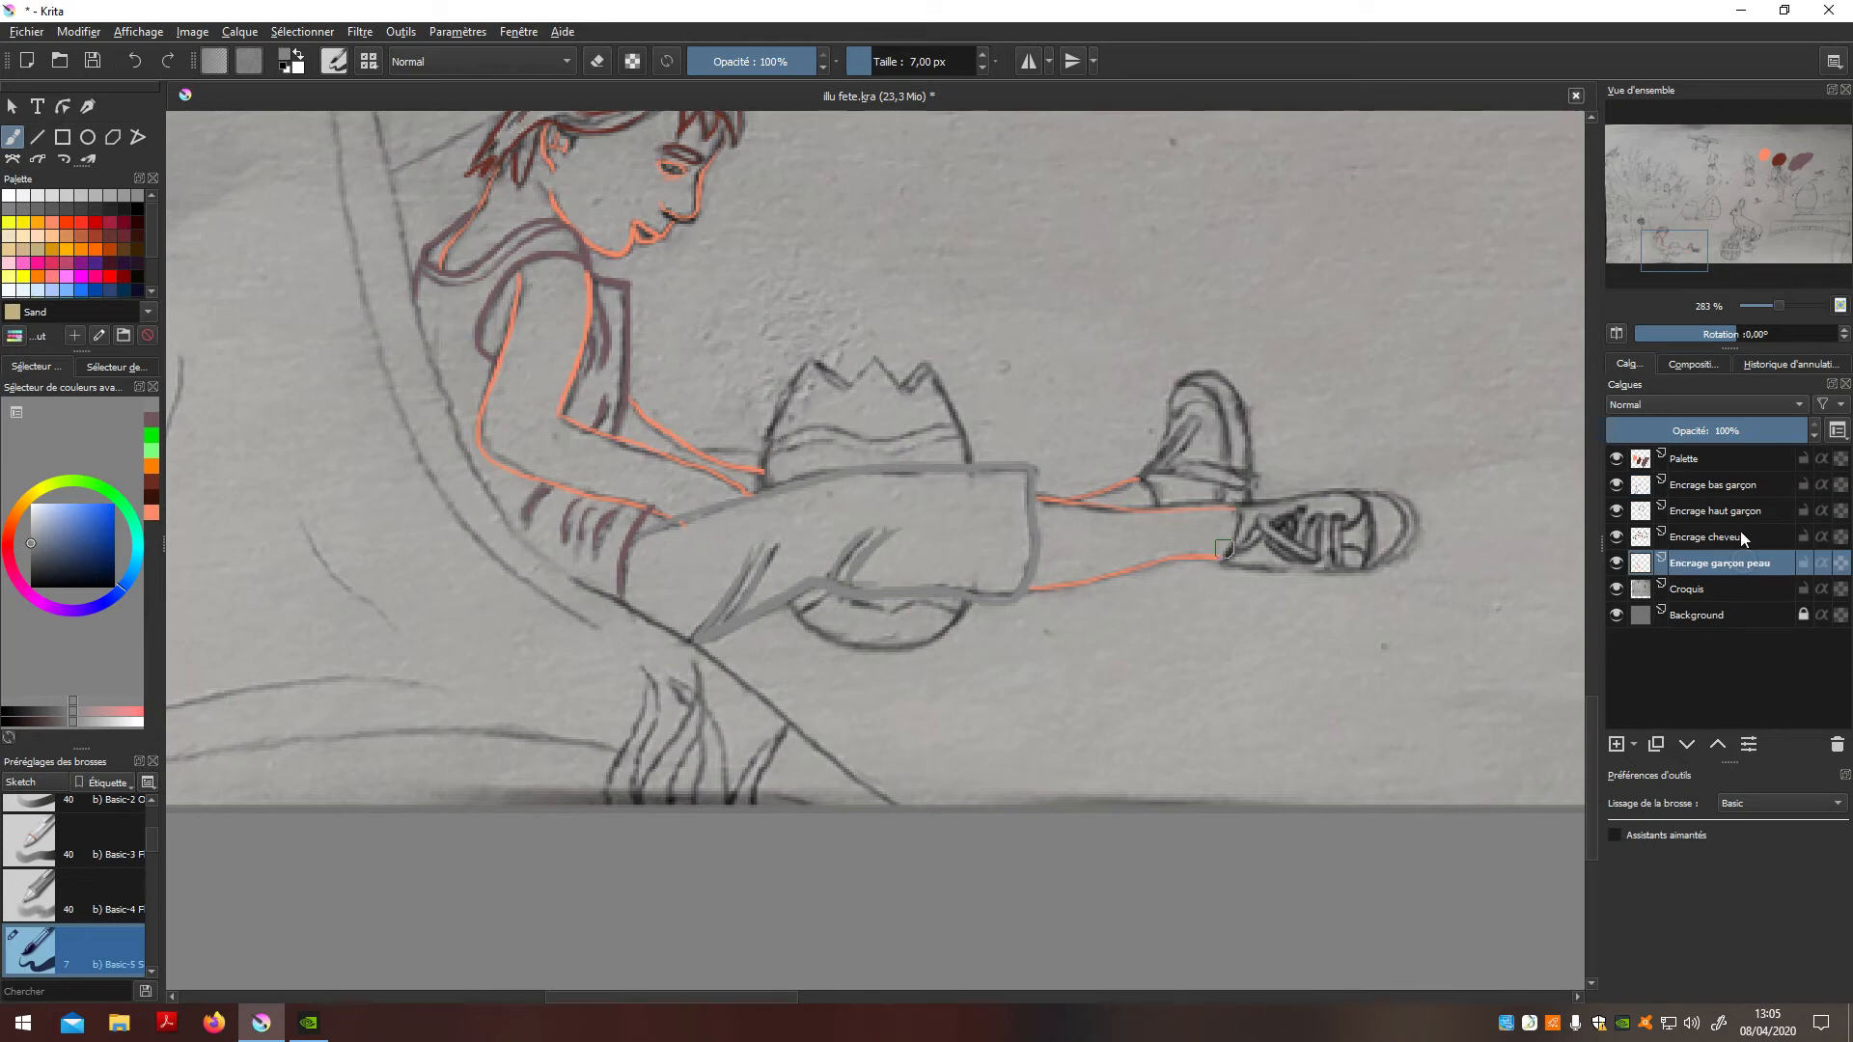
{"action": "key", "text": "e"}
{"action": "mouse_move", "coordinate": [705, 532]}
{"action": "left_mouse_down"}
{"action": "mouse_move", "coordinate": [838, 493]}
{"action": "mouse_move", "coordinate": [749, 557]}
{"action": "mouse_move", "coordinate": [709, 548]}
{"action": "mouse_move", "coordinate": [791, 534]}
{"action": "left_mouse_up"}
{"action": "key", "text": "ctrl+z"}
{"action": "key", "text": "slash"}
{"action": "key", "text": "ctrl+z"}
{"action": "key", "text": "e"}
{"action": "key", "text": "e"}
{"action": "scroll", "coordinate": [1000, 624], "scroll_direction": "down", "scroll_amount": 1}
Step: Add a paint layer named Fond blanc directly above the Croquis layer
{"action": "left_click", "coordinate": [1706, 589]}
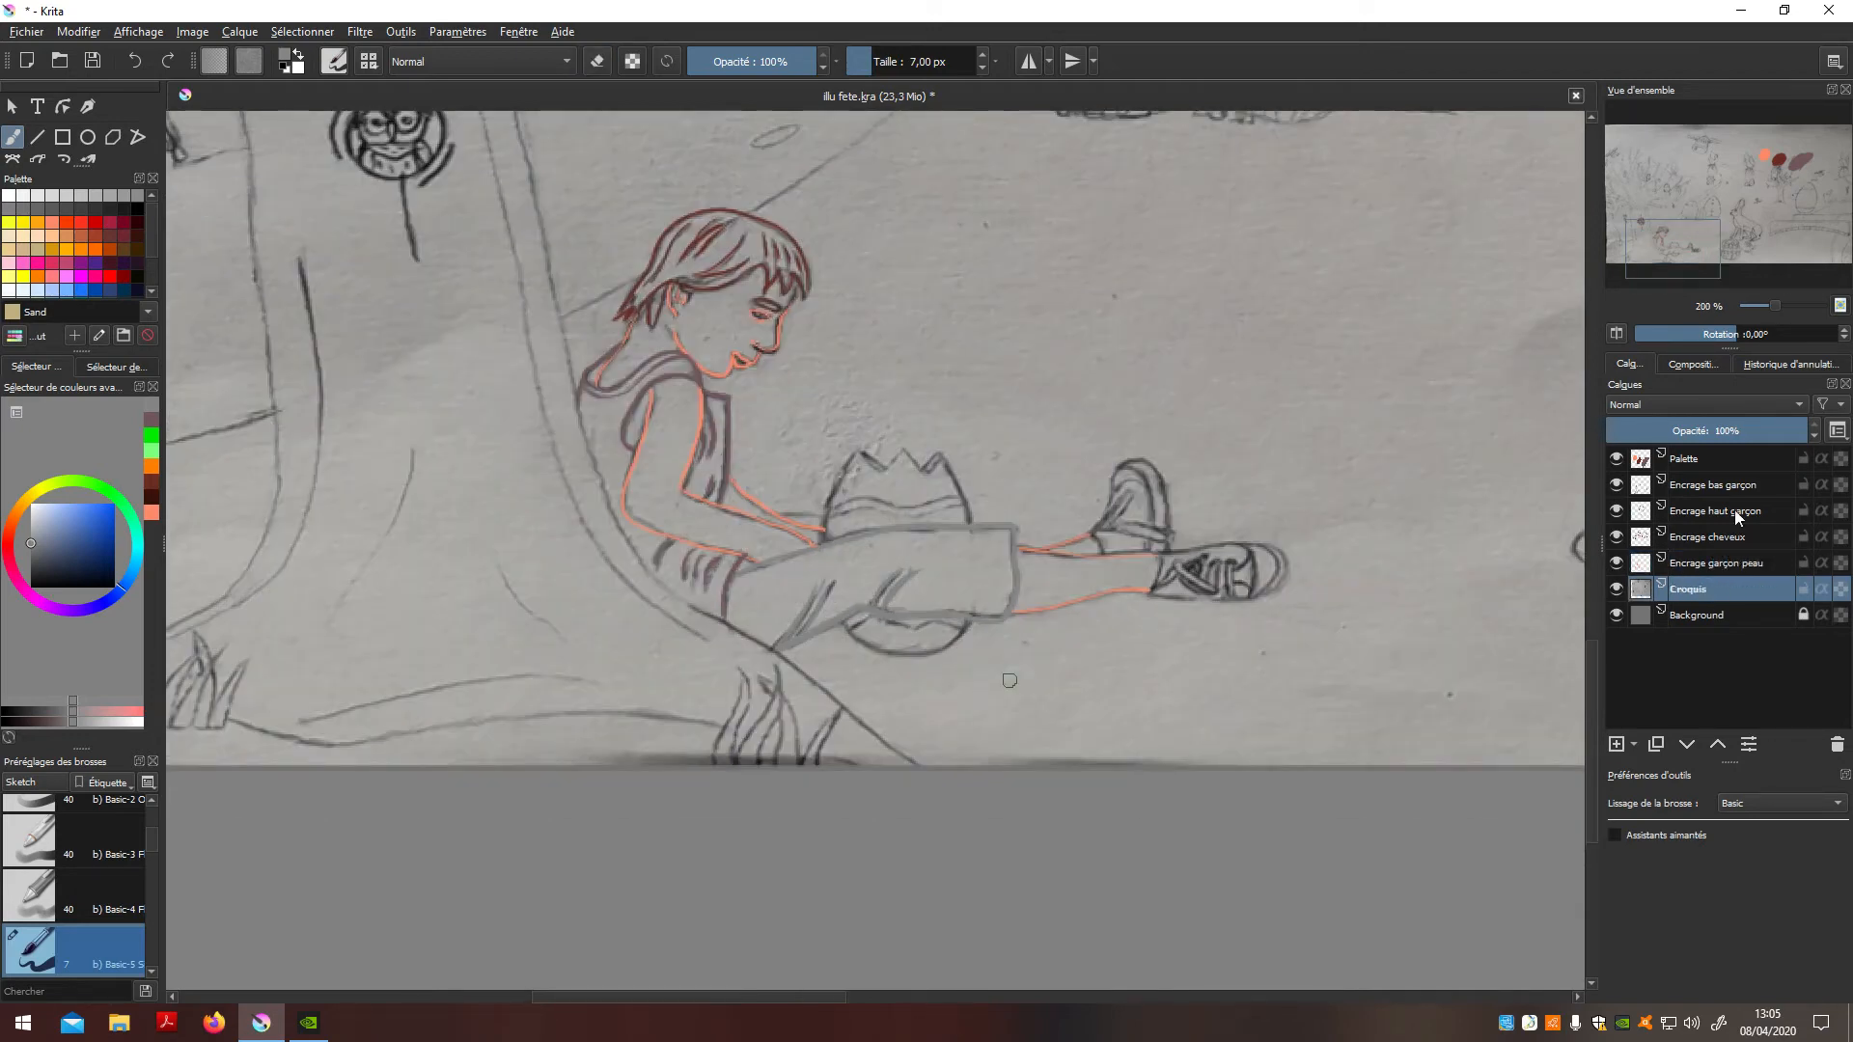
{"action": "key", "text": "Insert"}
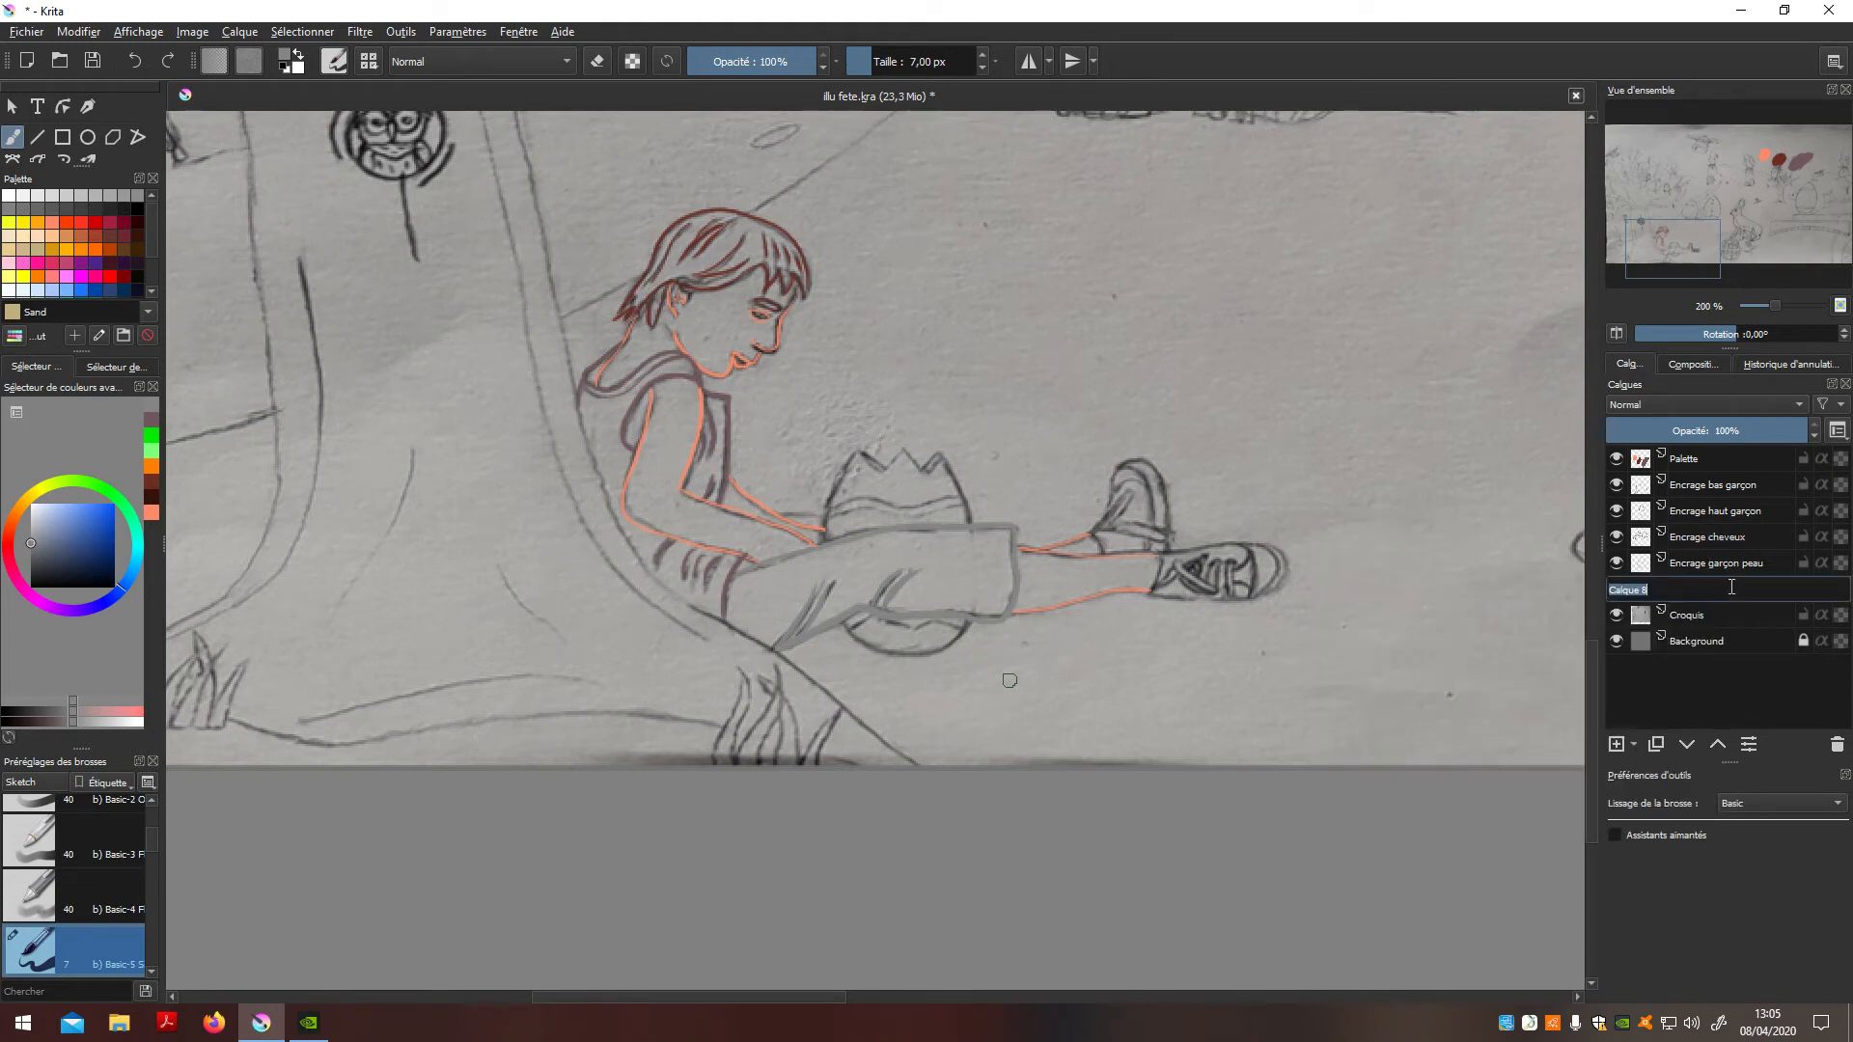
{"action": "type", "text": "Fond"}
{"action": "key", "text": "Return"}
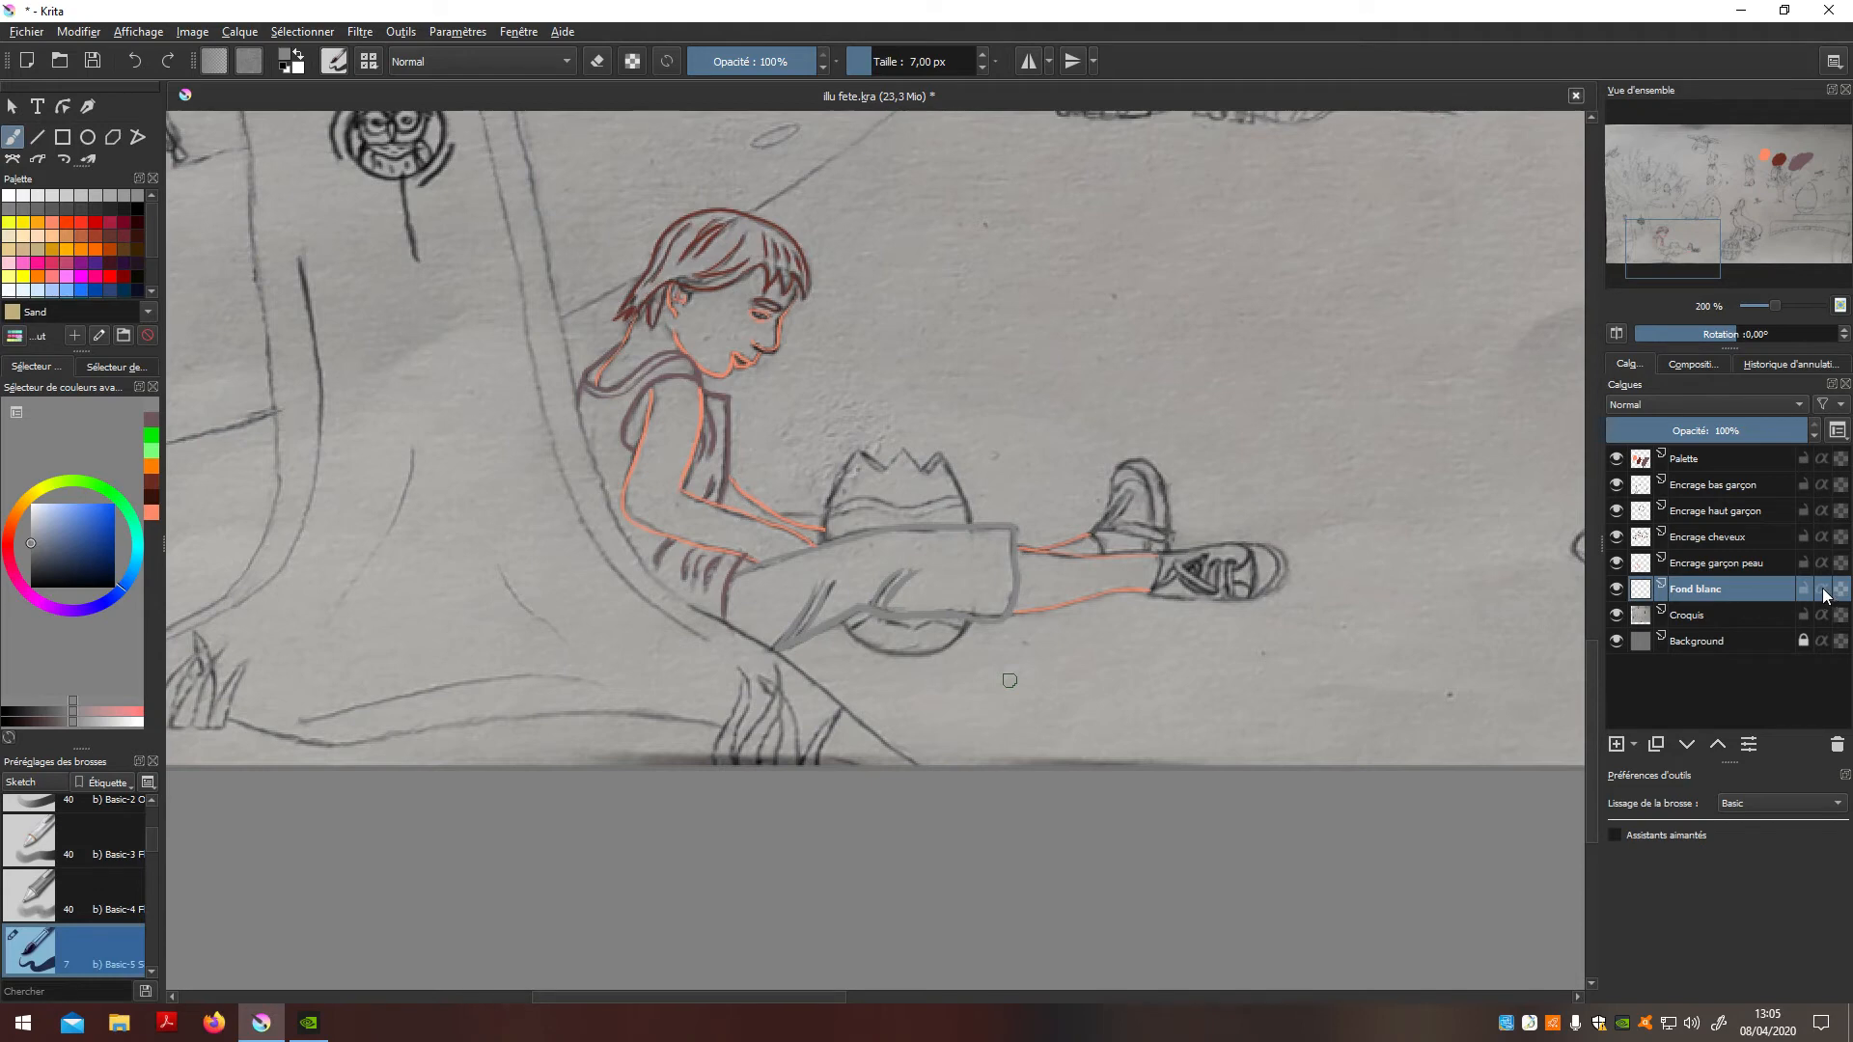
Step: Add a fill layer in solid white #ffffff directly above the Croquis layer
{"action": "left_click", "coordinate": [1634, 745]}
{"action": "left_click", "coordinate": [1740, 583]}
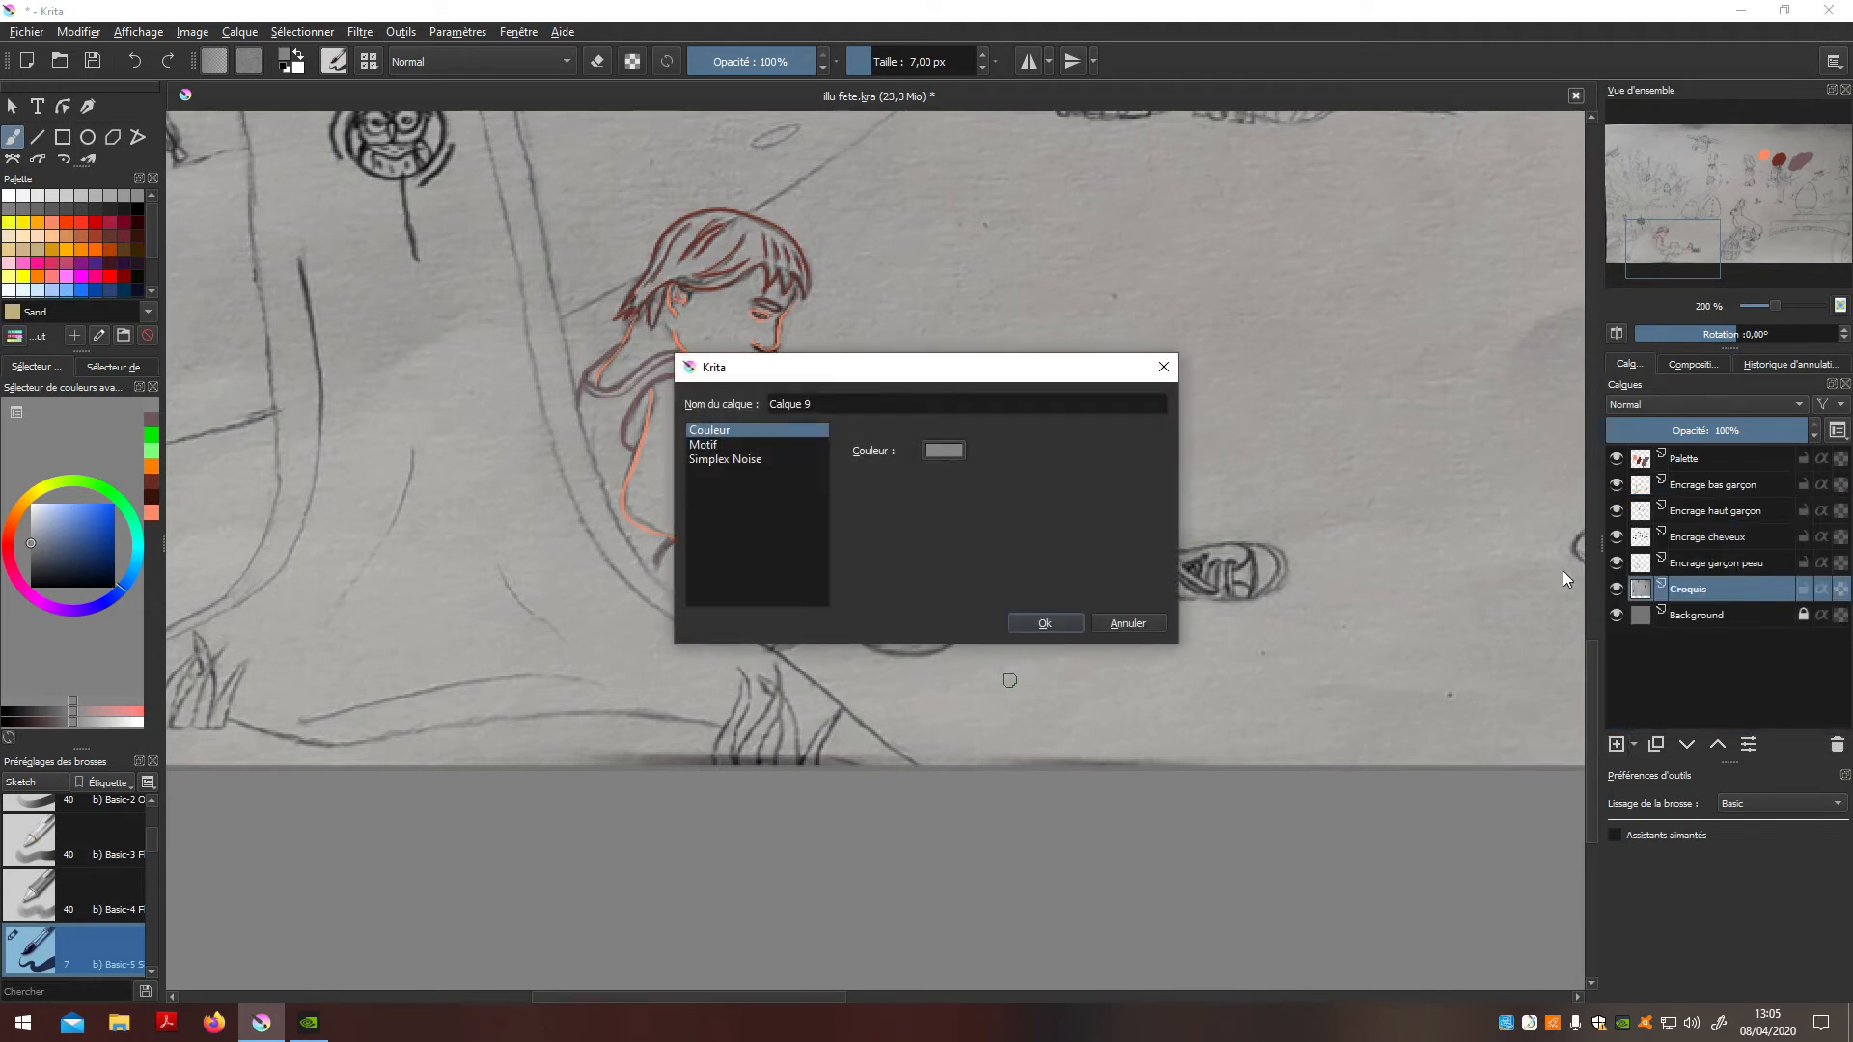
{"action": "left_click", "coordinate": [938, 447]}
{"action": "left_click", "coordinate": [924, 302]}
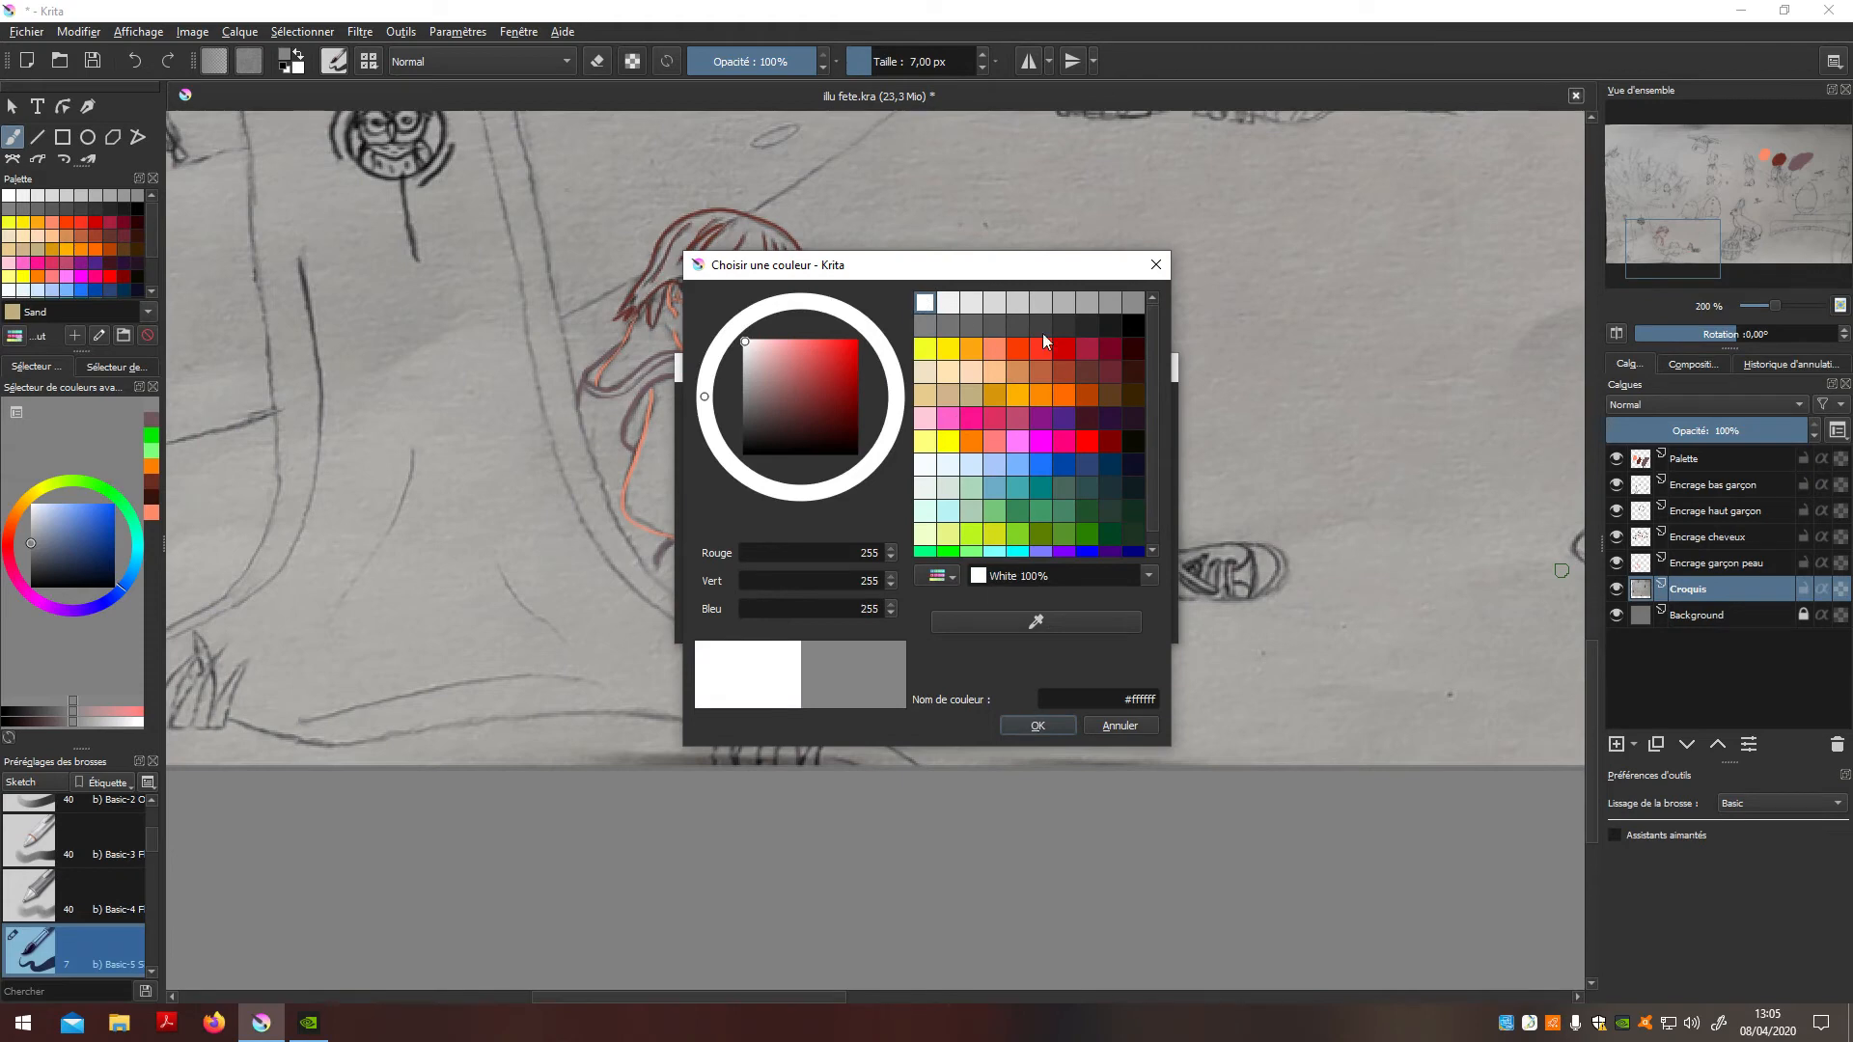
{"action": "left_click", "coordinate": [948, 303]}
{"action": "left_click", "coordinate": [925, 304]}
{"action": "left_click", "coordinate": [1038, 725]}
{"action": "left_click", "coordinate": [1051, 620]}
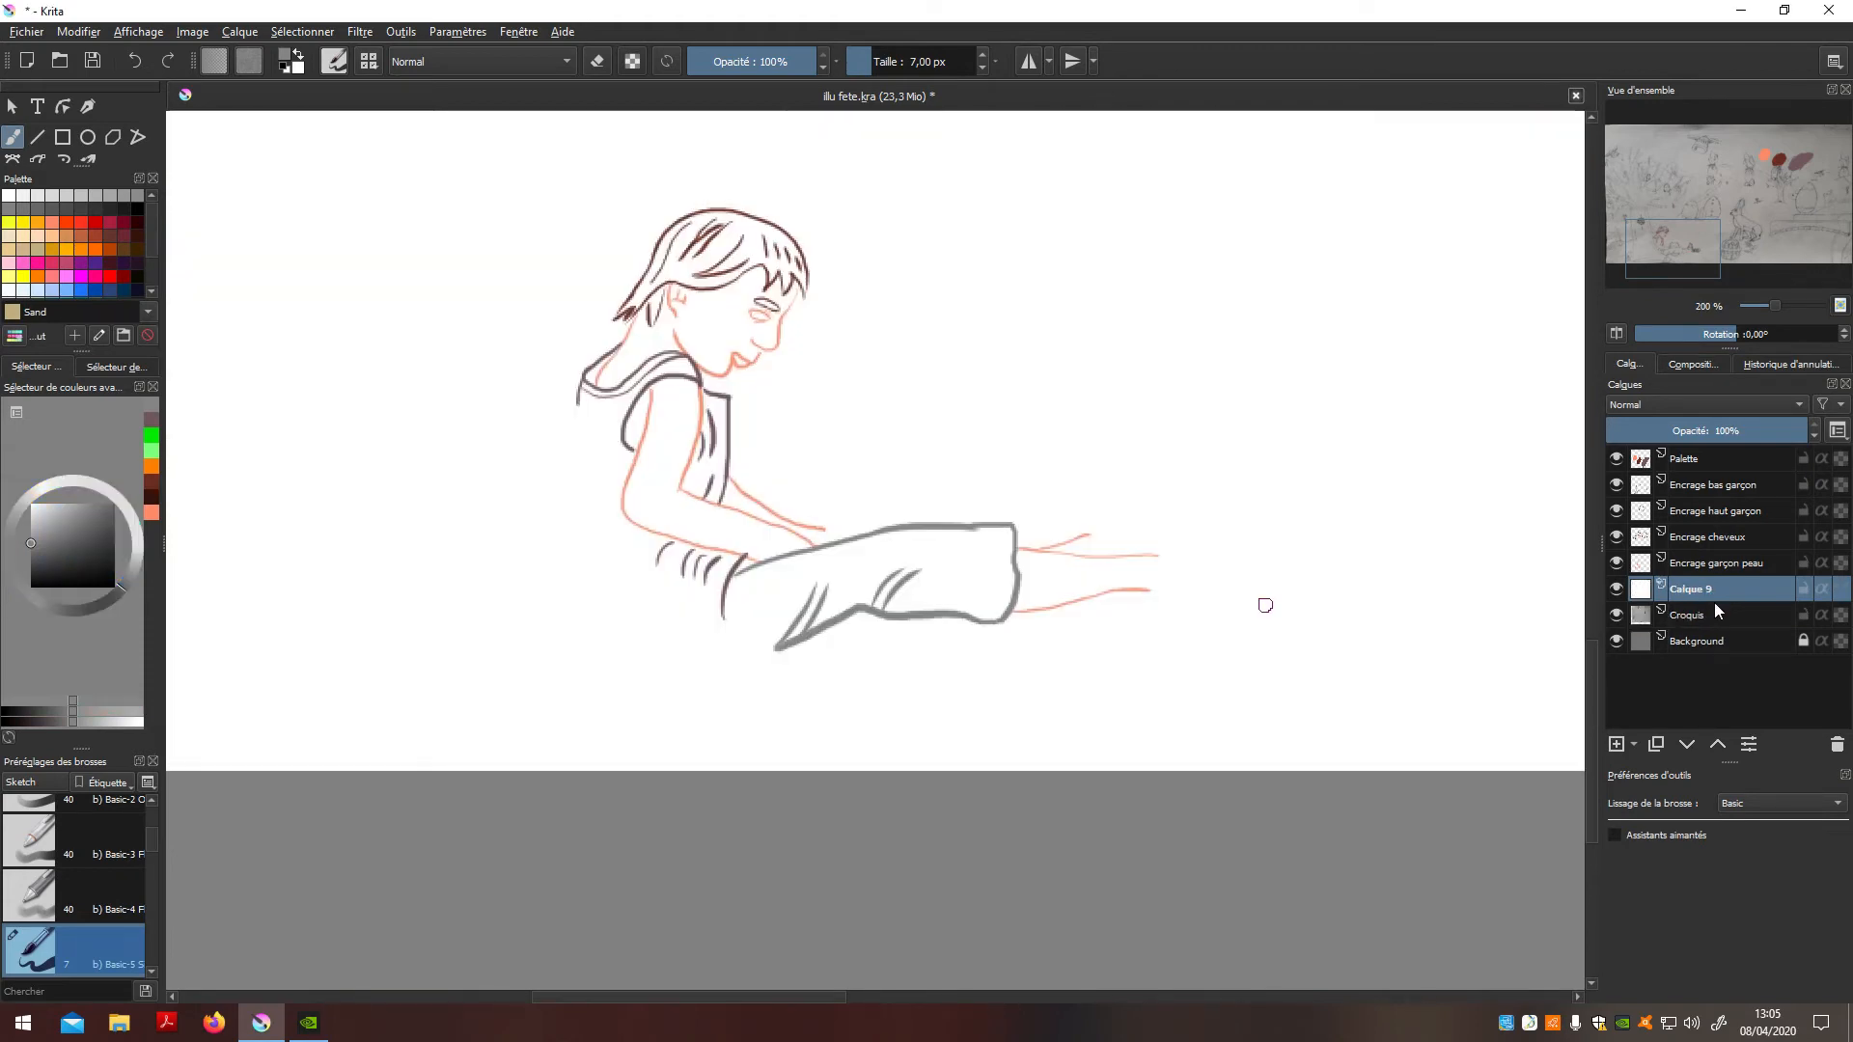
Step: Toggle the white fill layer to check the inking without the sketch, leaving the fill layer hidden
{"action": "left_click", "coordinate": [1615, 591]}
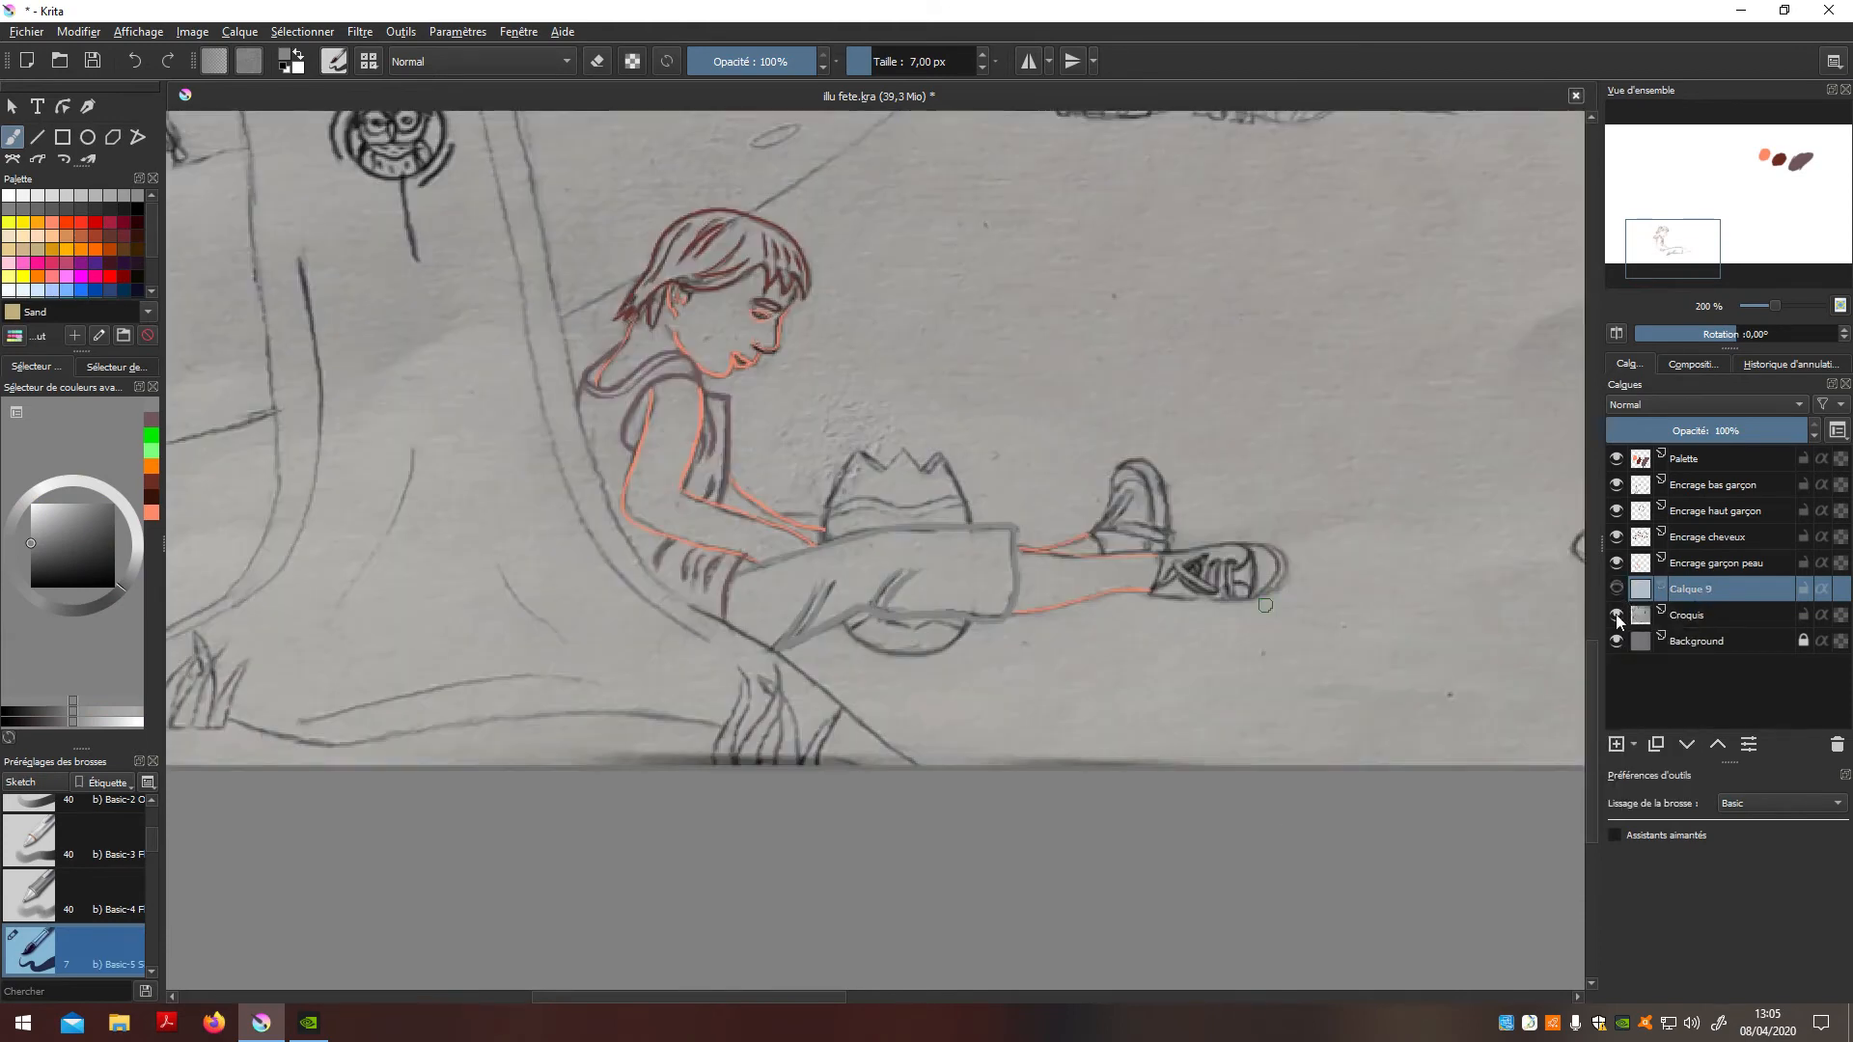
{"action": "left_click", "coordinate": [1616, 613]}
{"action": "left_click", "coordinate": [1618, 608]}
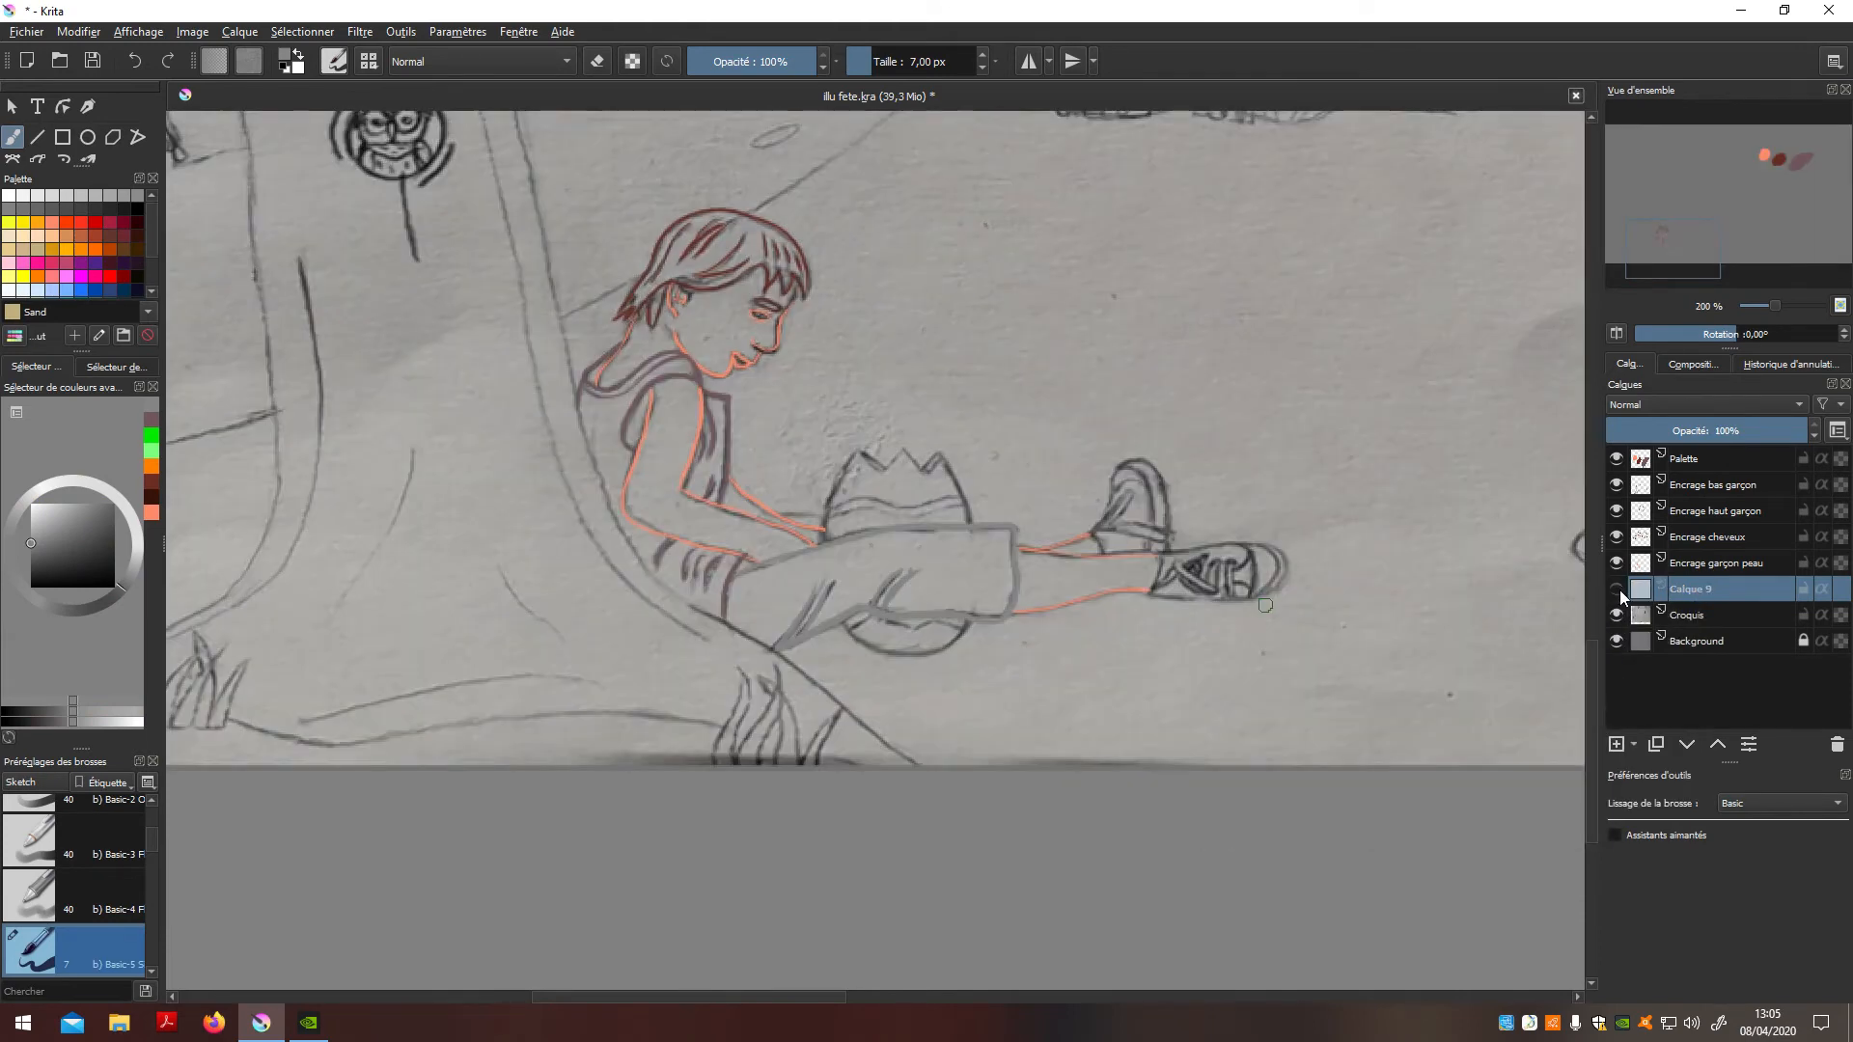
{"action": "left_click", "coordinate": [1617, 588]}
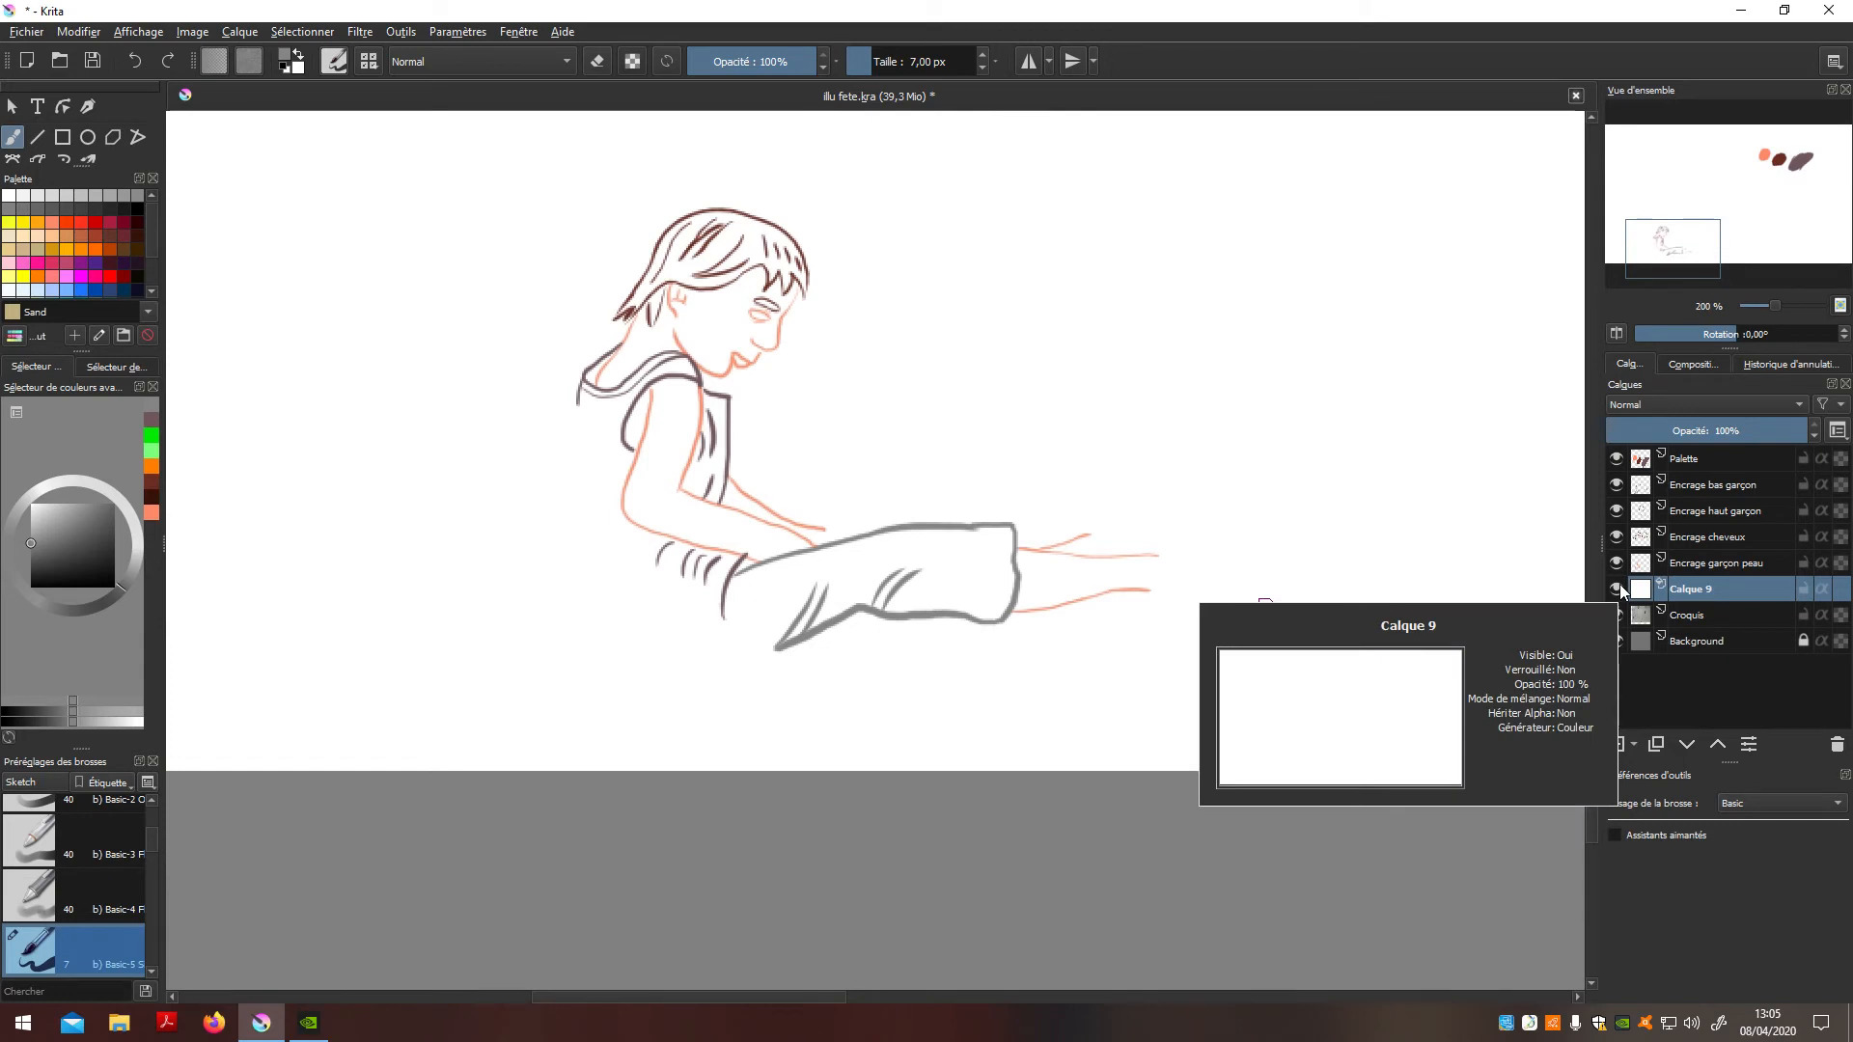
{"action": "left_click", "coordinate": [1617, 585]}
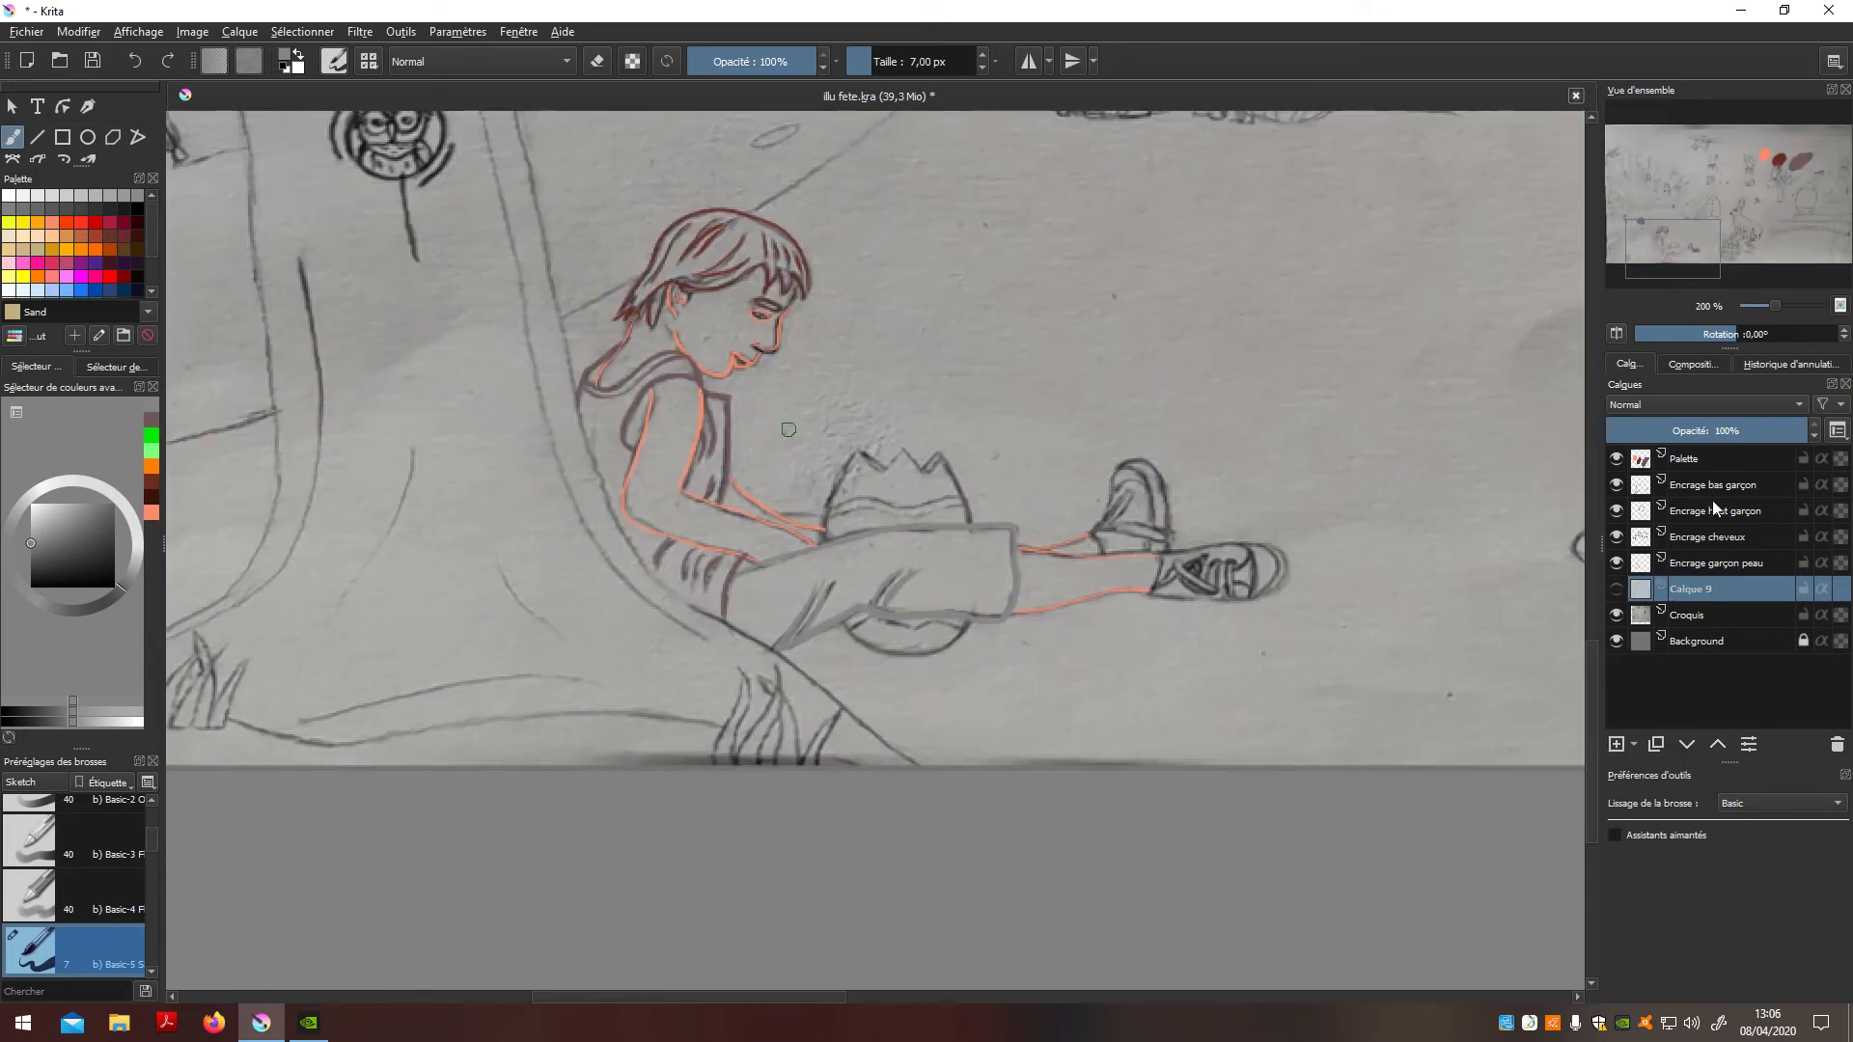
Step: Select the Encrage garçon peau layer and prepare a 3 px brush in Primary Blue at the boy's eye
{"action": "left_click", "coordinate": [1741, 565]}
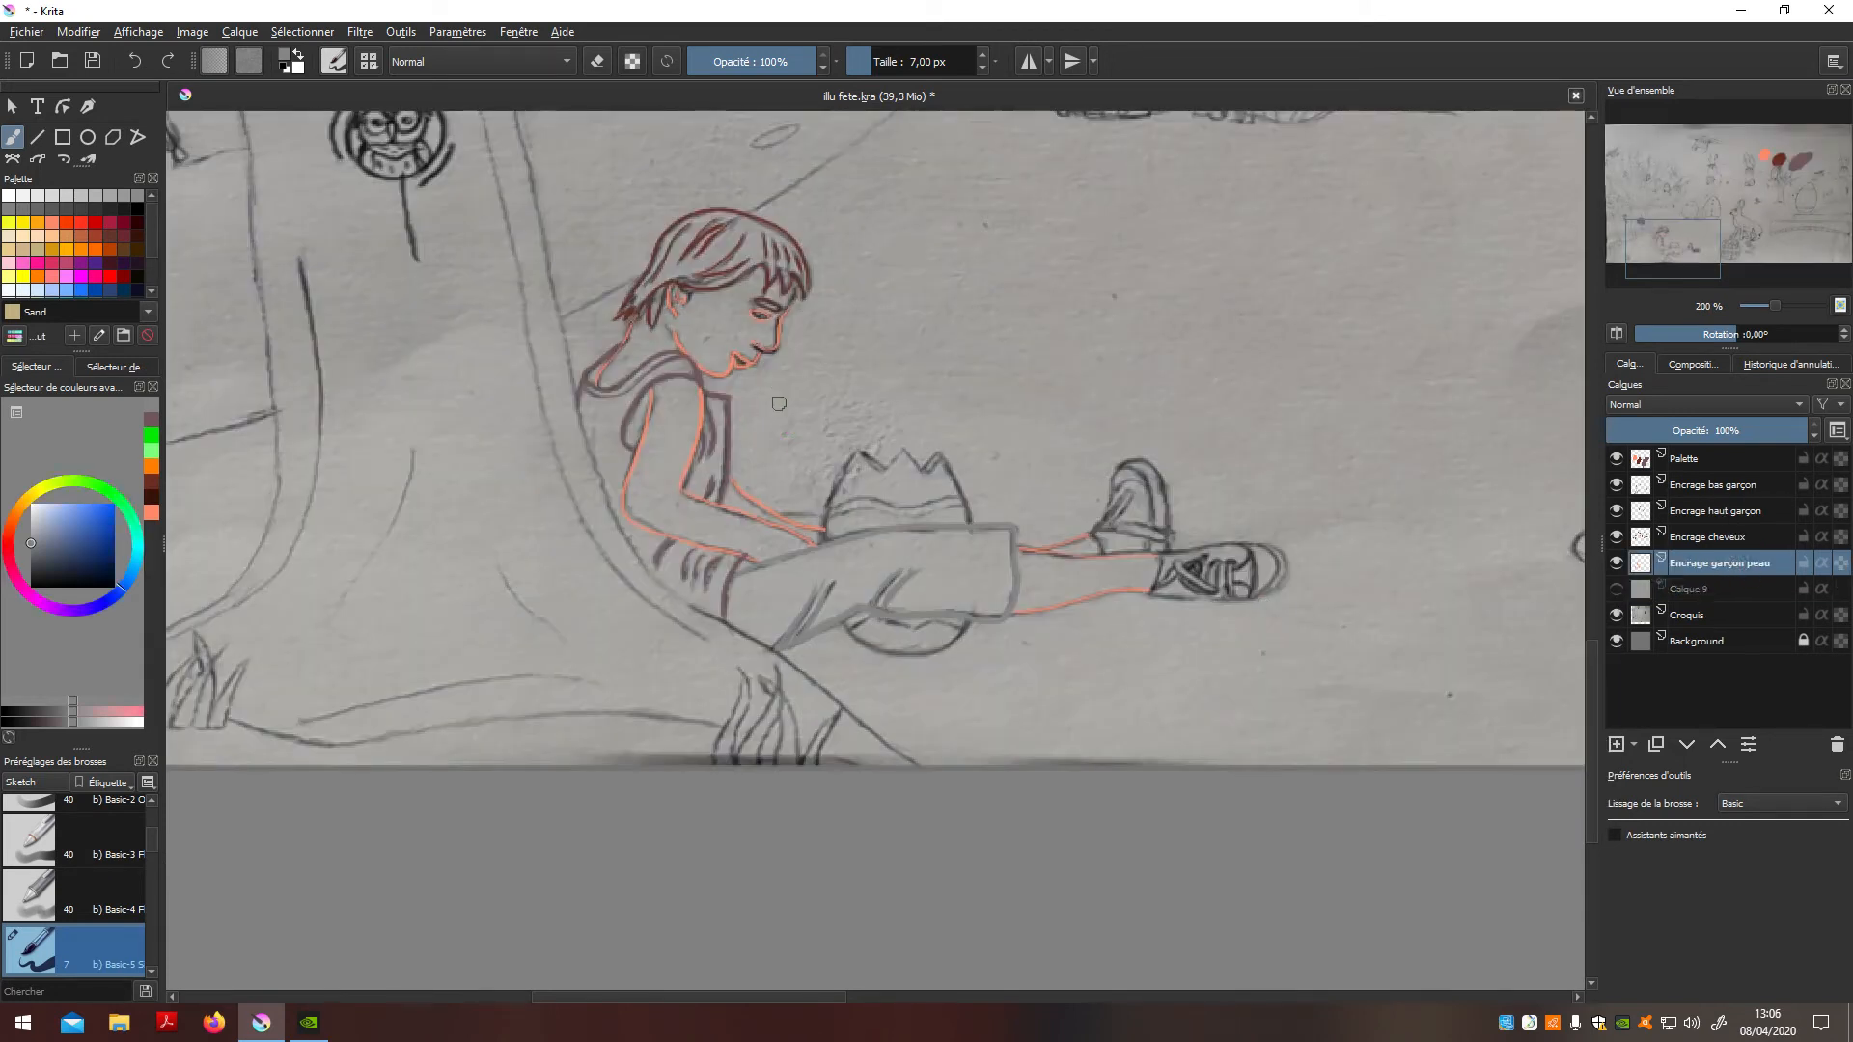
{"action": "scroll", "coordinate": [801, 425], "scroll_direction": "up", "scroll_amount": 5}
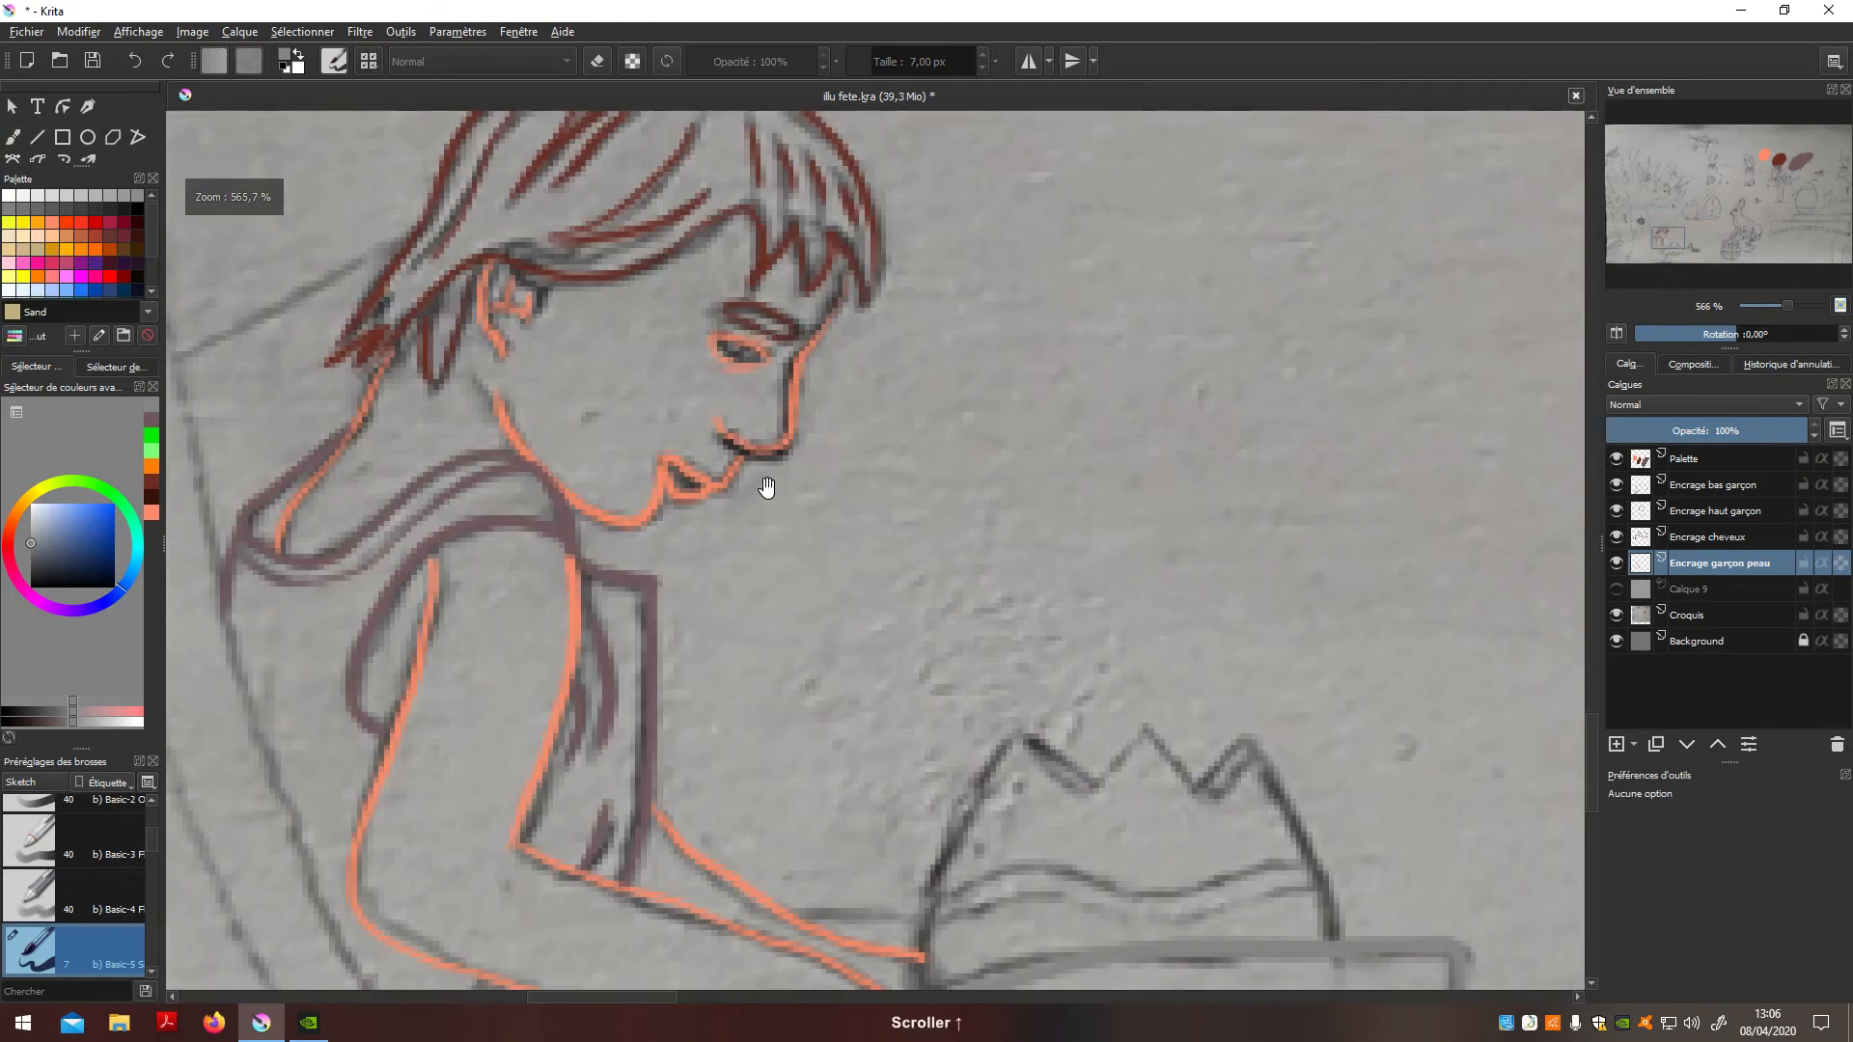
{"action": "scroll", "coordinate": [847, 541], "scroll_direction": "up", "scroll_amount": 1}
{"action": "left_click_drag", "start_coordinate": [848, 414], "coordinate": [797, 567]}
{"action": "key", "text": "b"}
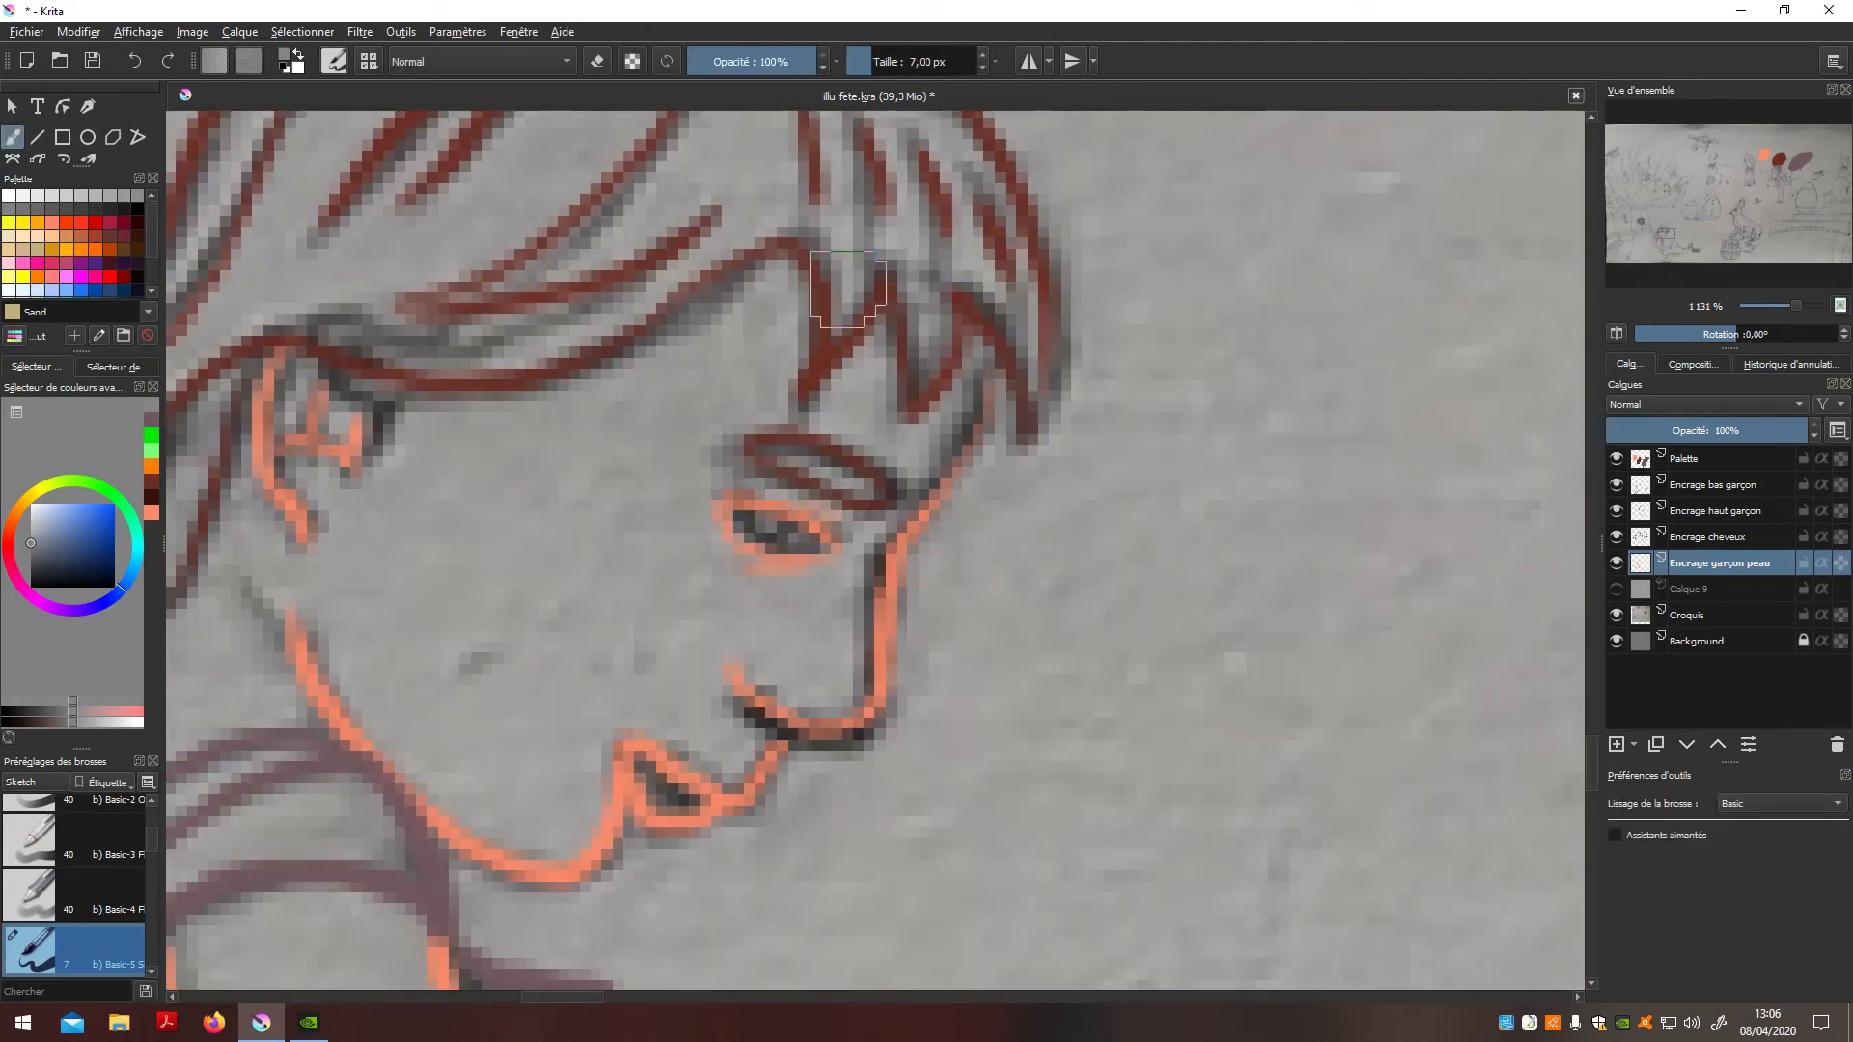
{"action": "scroll", "coordinate": [150, 246], "scroll_direction": "down", "scroll_amount": 2}
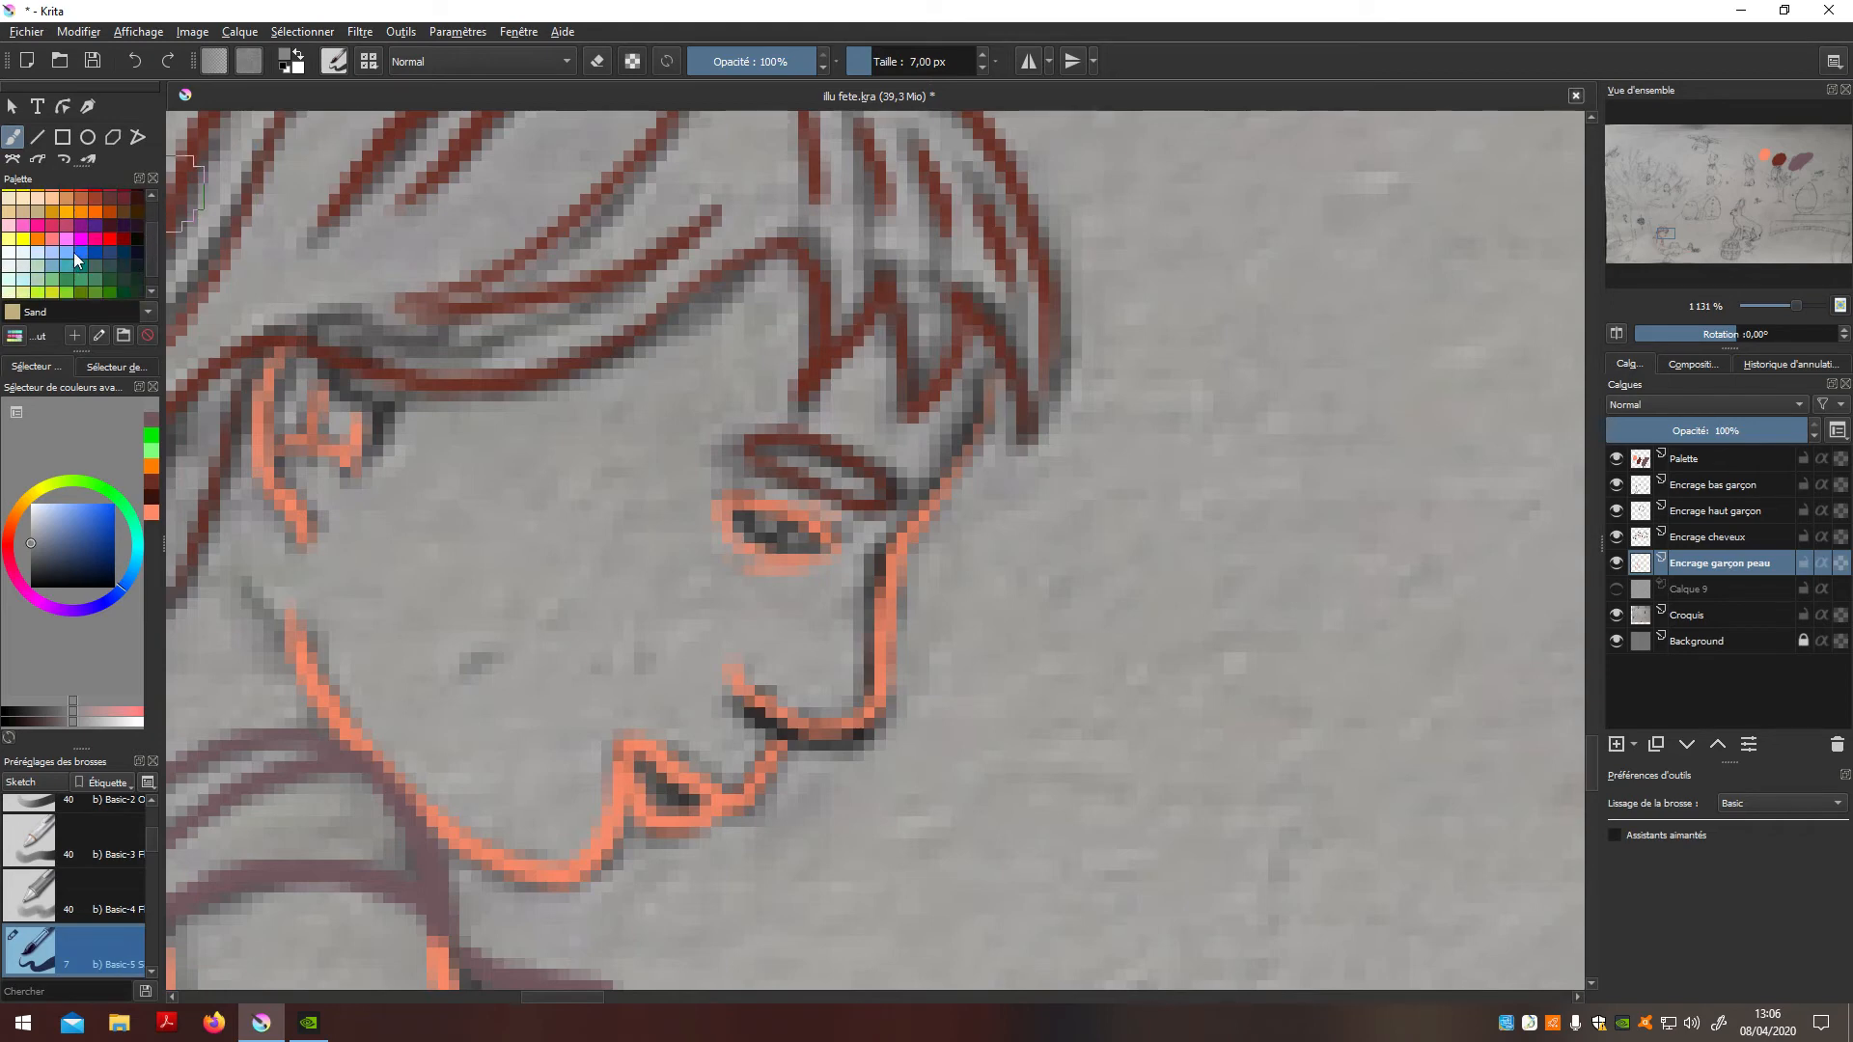
{"action": "left_click", "coordinate": [94, 253]}
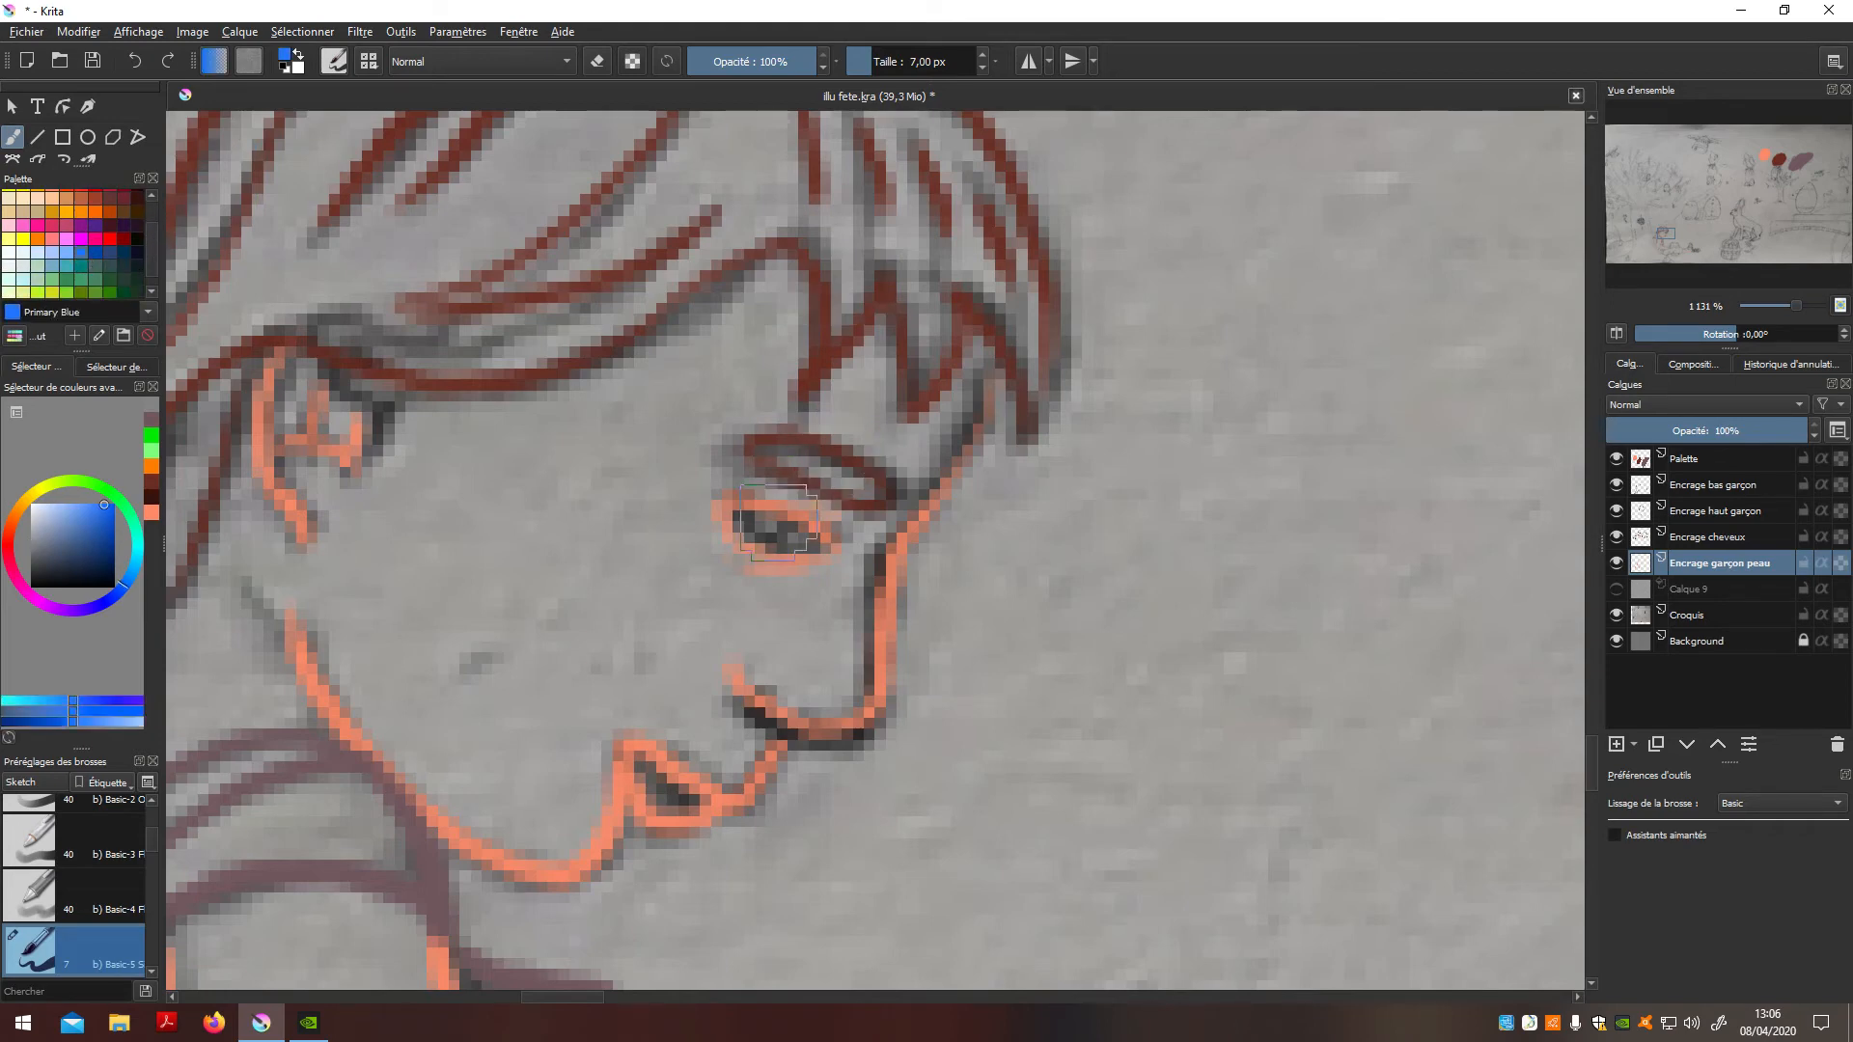
{"action": "key", "text": "bracketleft"}
{"action": "key", "text": "bracketleft"}
{"action": "key", "text": "bracketleft"}
{"action": "key", "text": "bracketleft"}
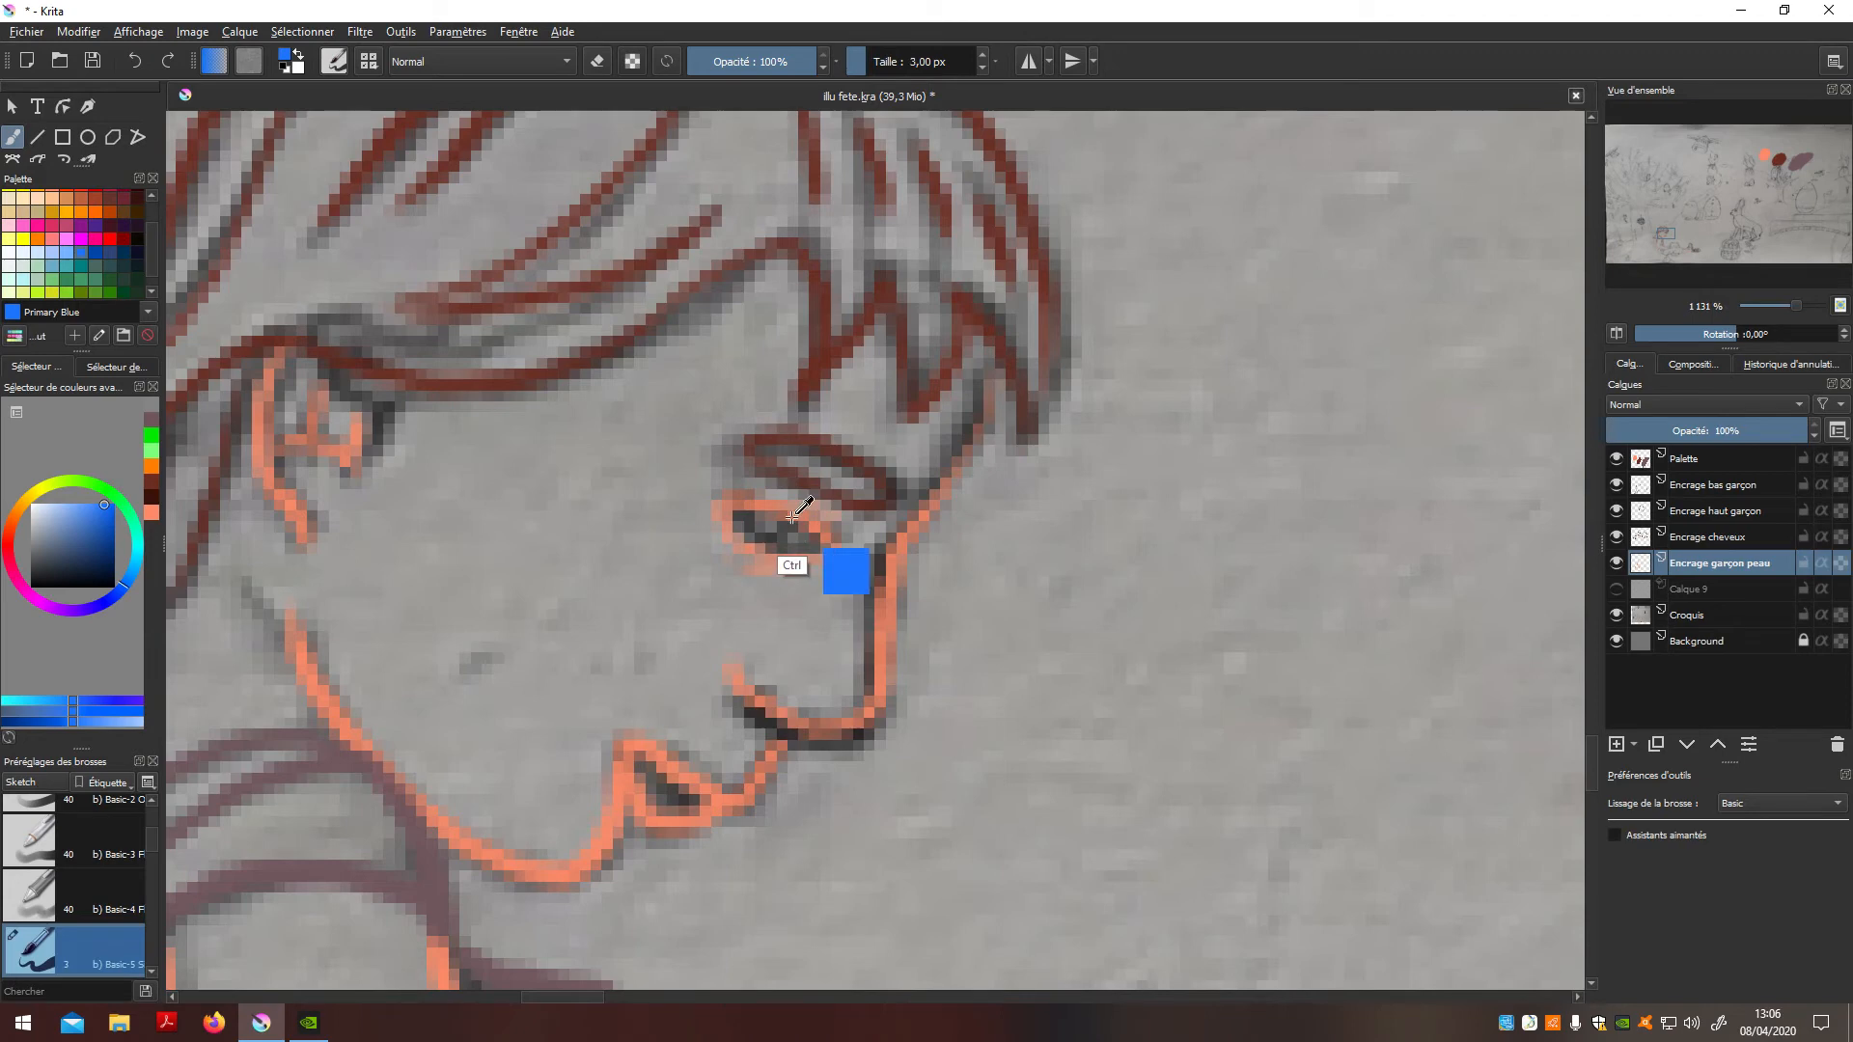
Step: Dab blue into the iris of the boy's eye, undoing the strokes that miss
{"action": "left_click", "coordinate": [765, 543]}
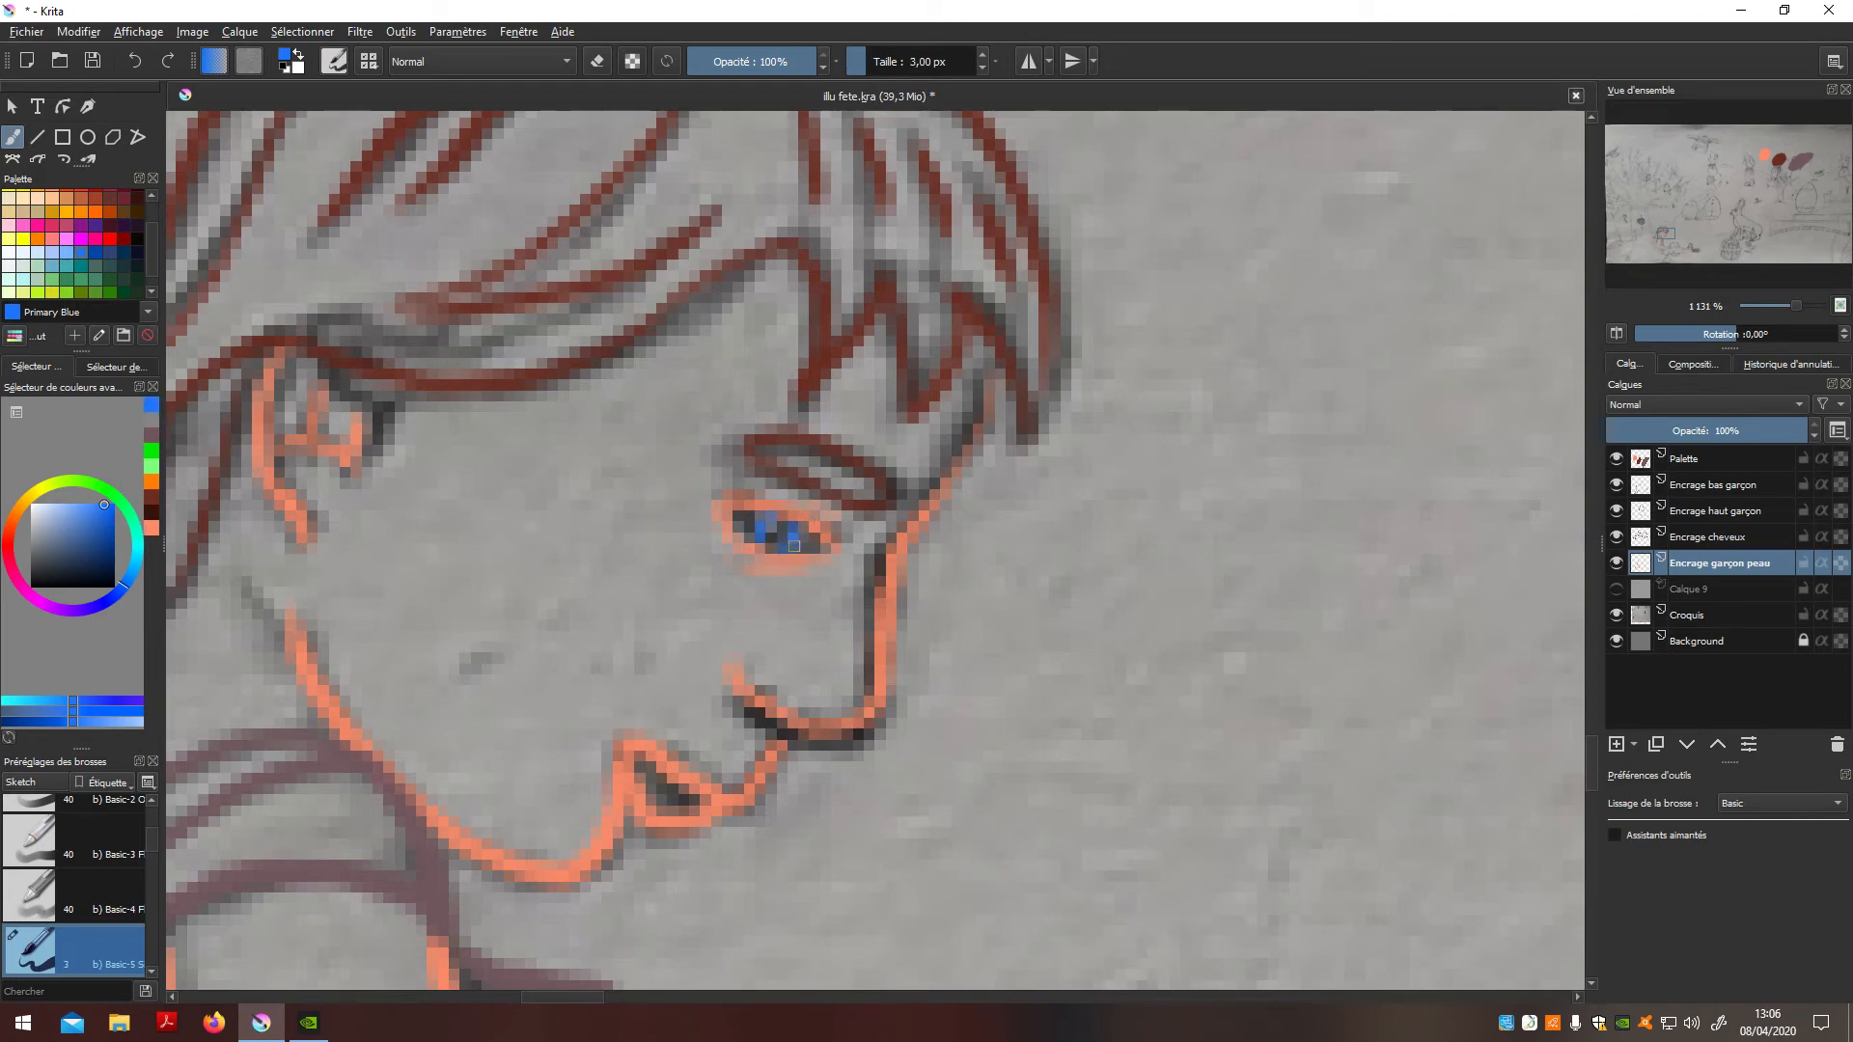
{"action": "key", "text": "ctrl+z"}
{"action": "left_click_drag", "start_coordinate": [756, 526], "coordinate": [793, 540]}
{"action": "key", "text": "ctrl+z"}
{"action": "key", "text": "ctrl+z"}
{"action": "left_click_drag", "start_coordinate": [797, 538], "coordinate": [774, 541]}
{"action": "key", "text": "ctrl+z"}
Step: Show the white fill layer and examine the boy's blue eye up close against it
{"action": "scroll", "coordinate": [791, 535], "scroll_direction": "down", "scroll_amount": 6}
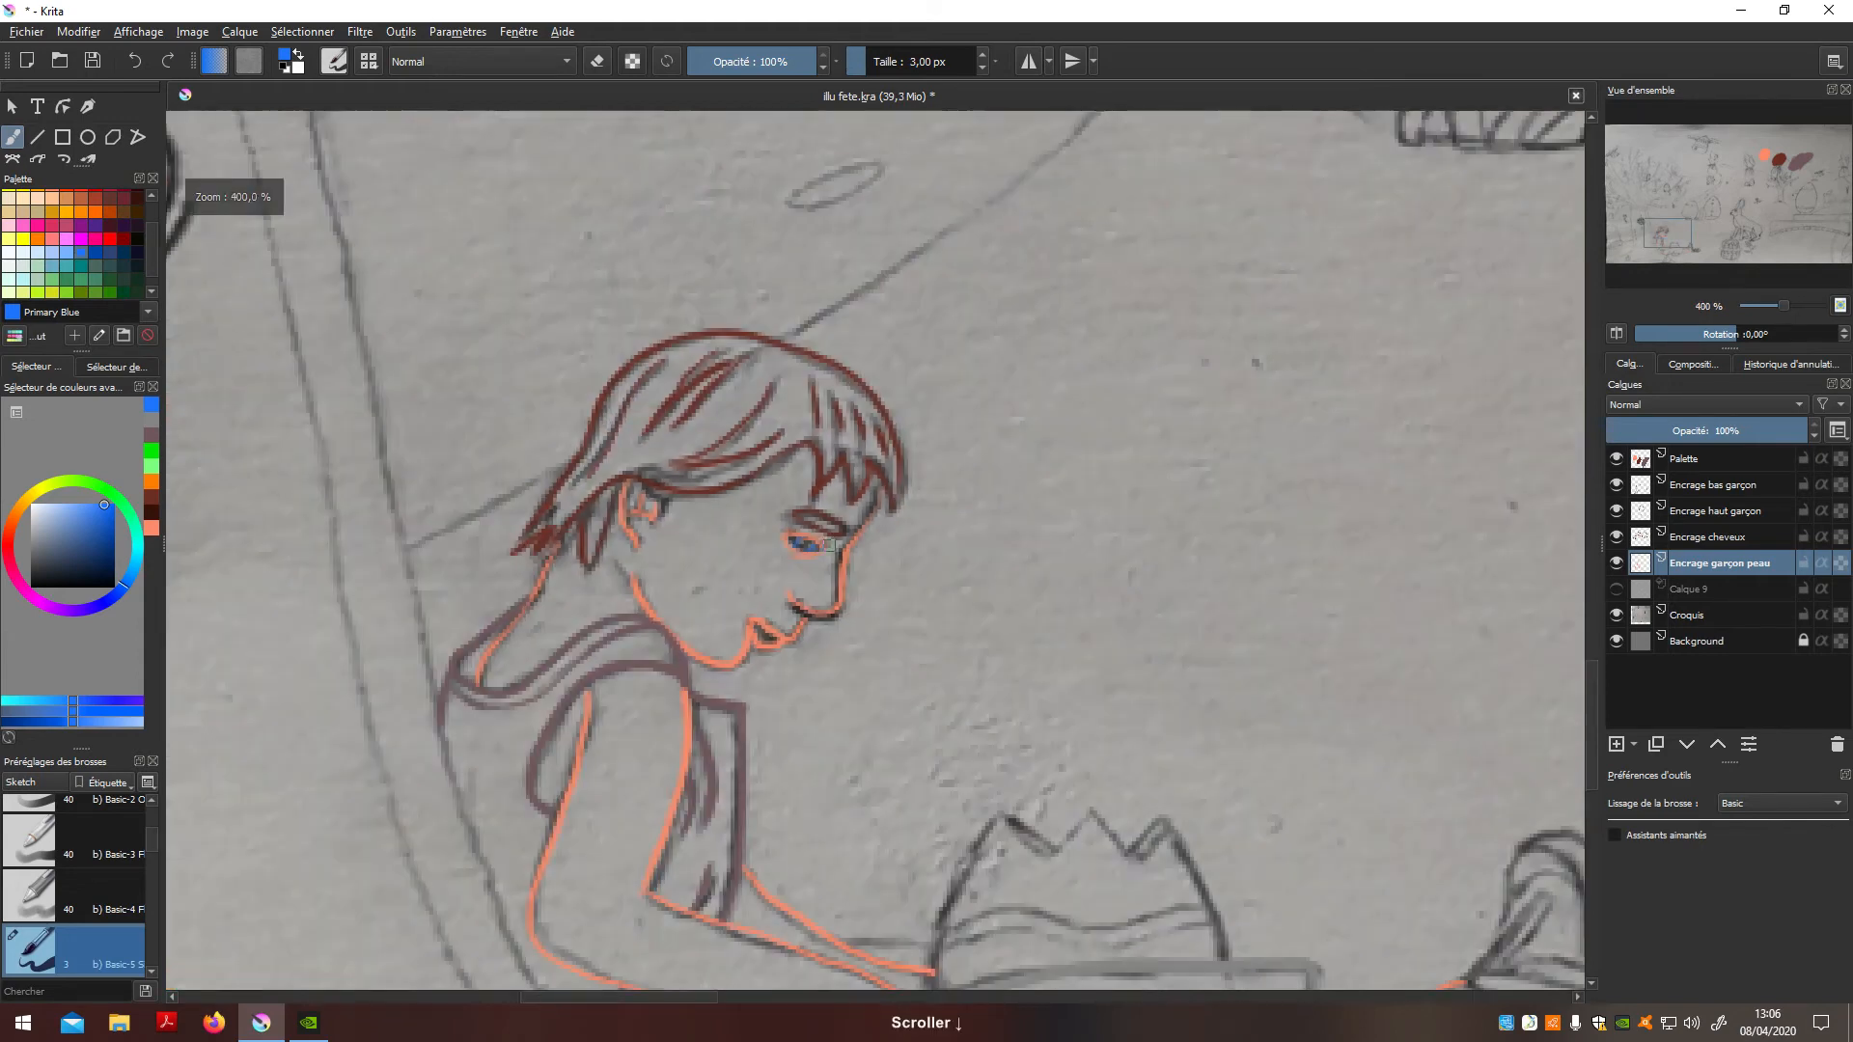
{"action": "left_click", "coordinate": [1616, 589]}
{"action": "scroll", "coordinate": [761, 501], "scroll_direction": "up", "scroll_amount": 4}
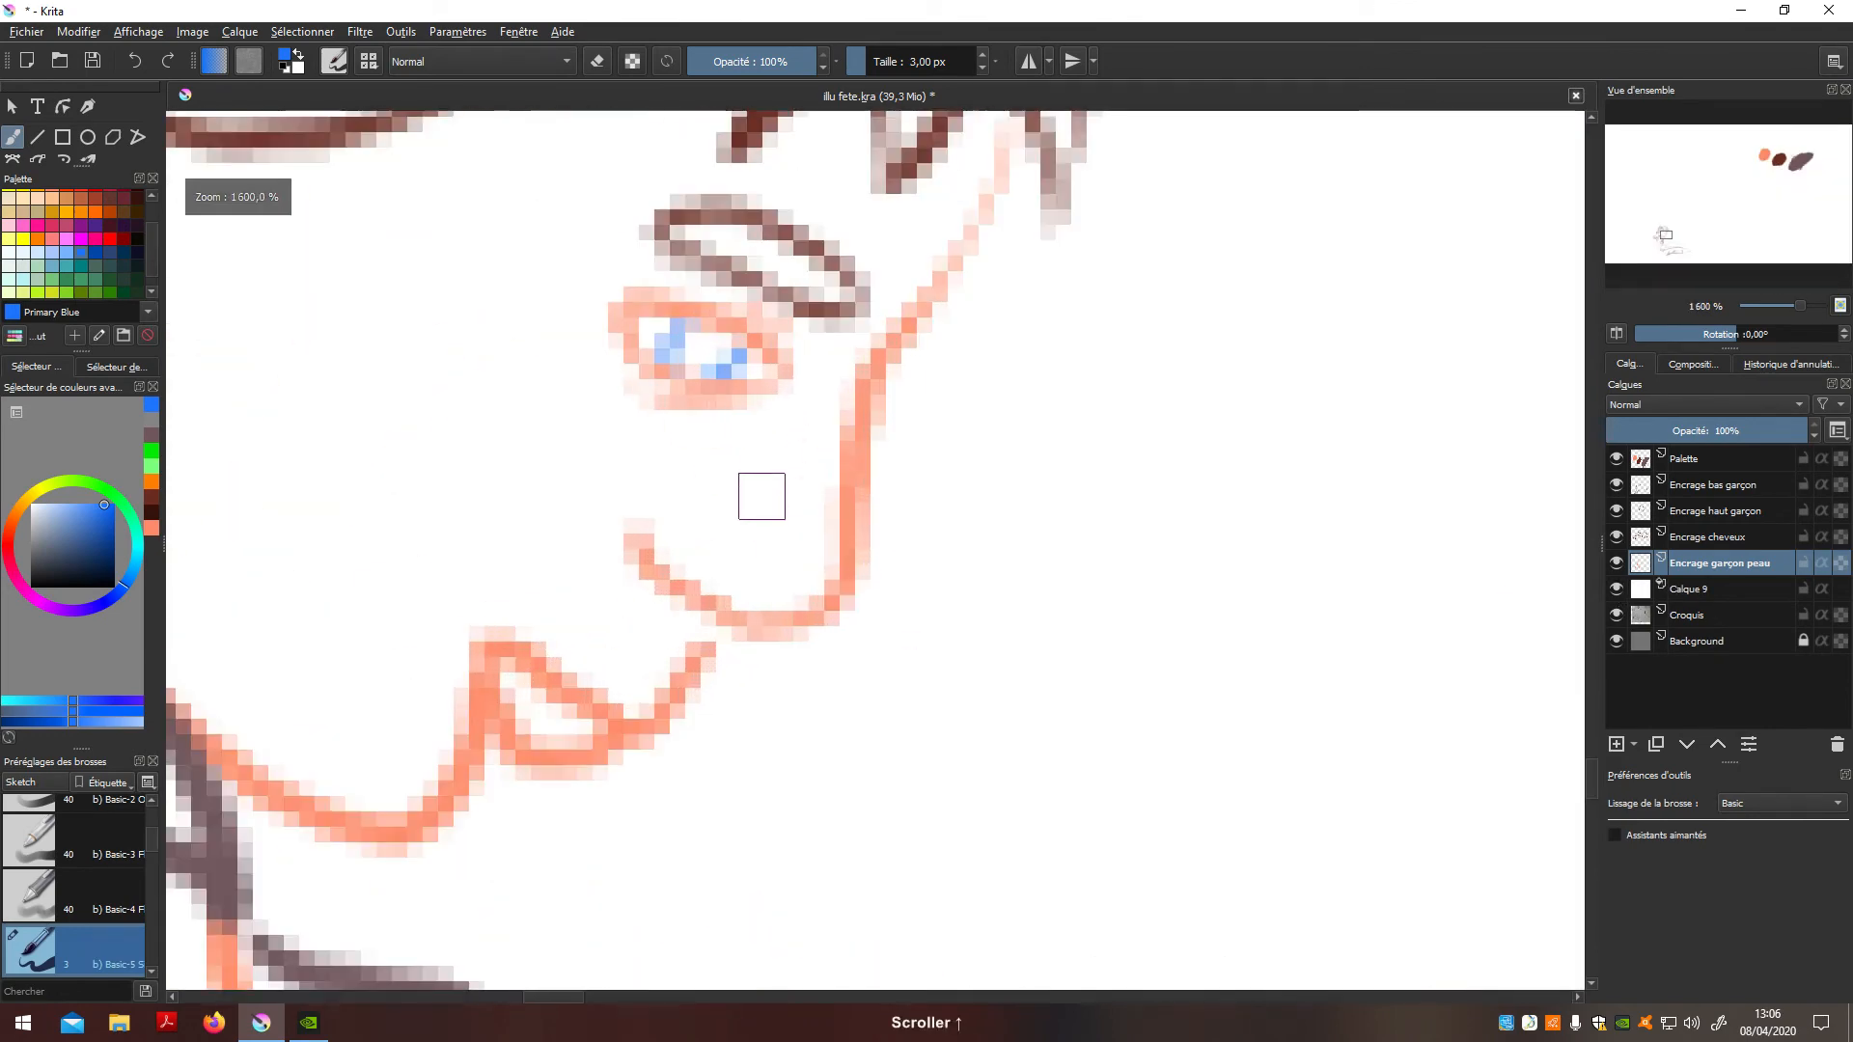
Step: Redo the blue dabs in the iris of the boy's eye on the skin layer, undoing the strokes that miss
{"action": "key", "text": "ctrl+z"}
{"action": "left_click", "coordinate": [681, 345]}
{"action": "left_click", "coordinate": [731, 357]}
{"action": "scroll", "coordinate": [801, 363], "scroll_direction": "down", "scroll_amount": 5}
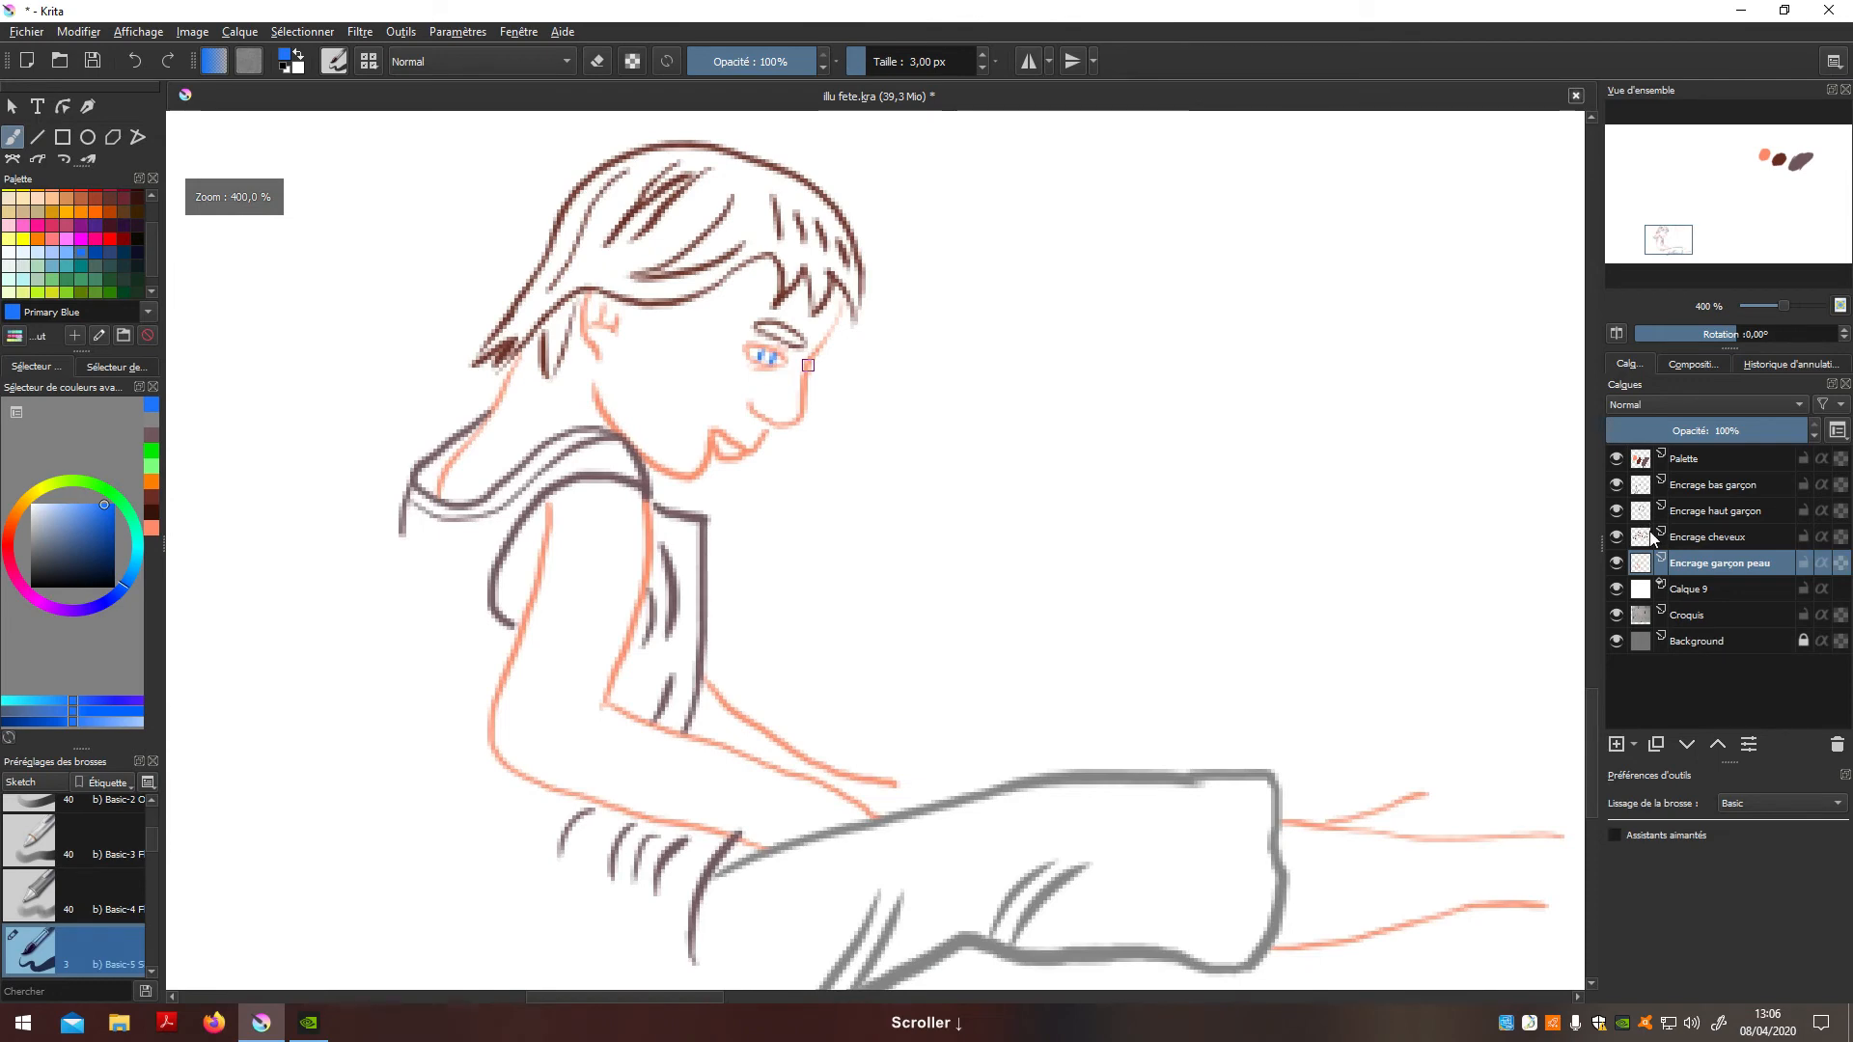
{"action": "scroll", "coordinate": [787, 363], "scroll_direction": "up", "scroll_amount": 4}
{"action": "key", "text": "ctrl+z"}
{"action": "key", "text": "ctrl+z"}
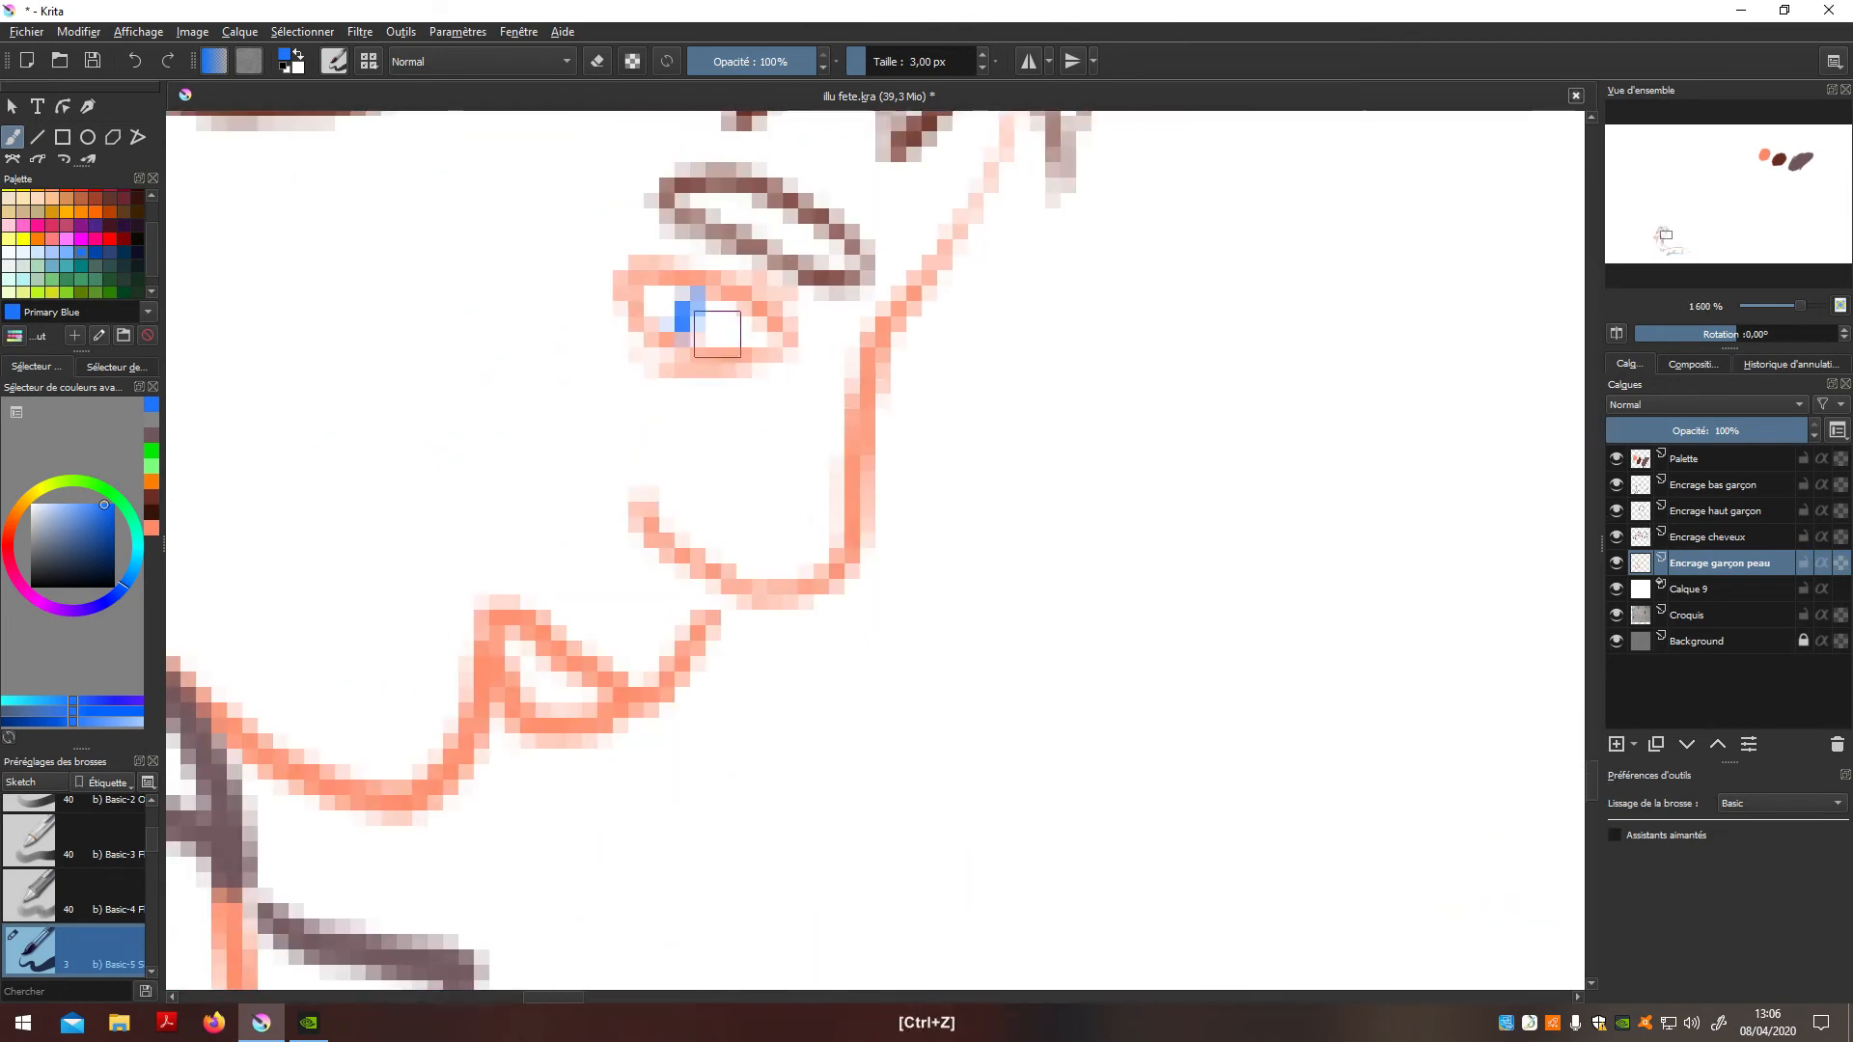
{"action": "left_click", "coordinate": [744, 332]}
{"action": "left_click", "coordinate": [693, 311]}
{"action": "scroll", "coordinate": [774, 307], "scroll_direction": "down", "scroll_amount": 4}
{"action": "scroll", "coordinate": [893, 320], "scroll_direction": "up", "scroll_amount": 3}
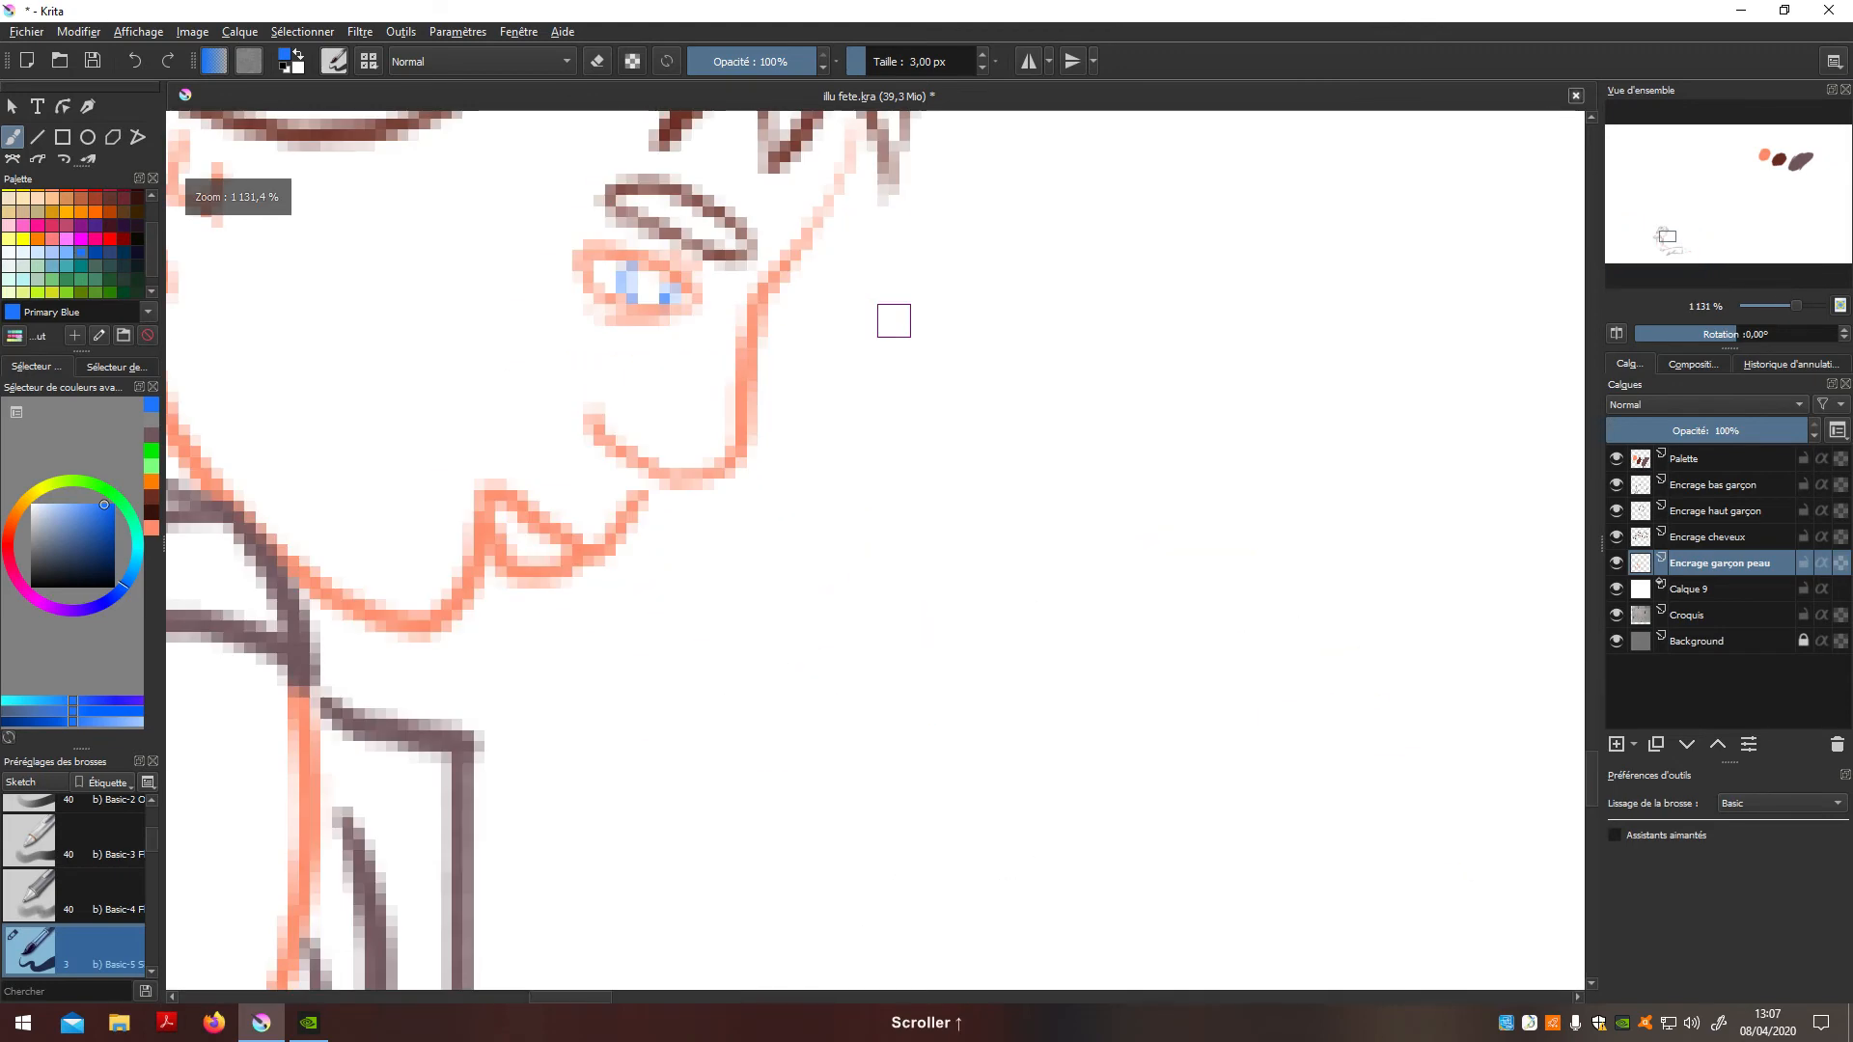
Step: Hide the white fill layer Calque 9 and select the Encrage garçon peau layer, with the boy's shoes in view
{"action": "left_click", "coordinate": [1718, 537]}
{"action": "left_click", "coordinate": [1709, 512]}
{"action": "left_click", "coordinate": [1616, 589]}
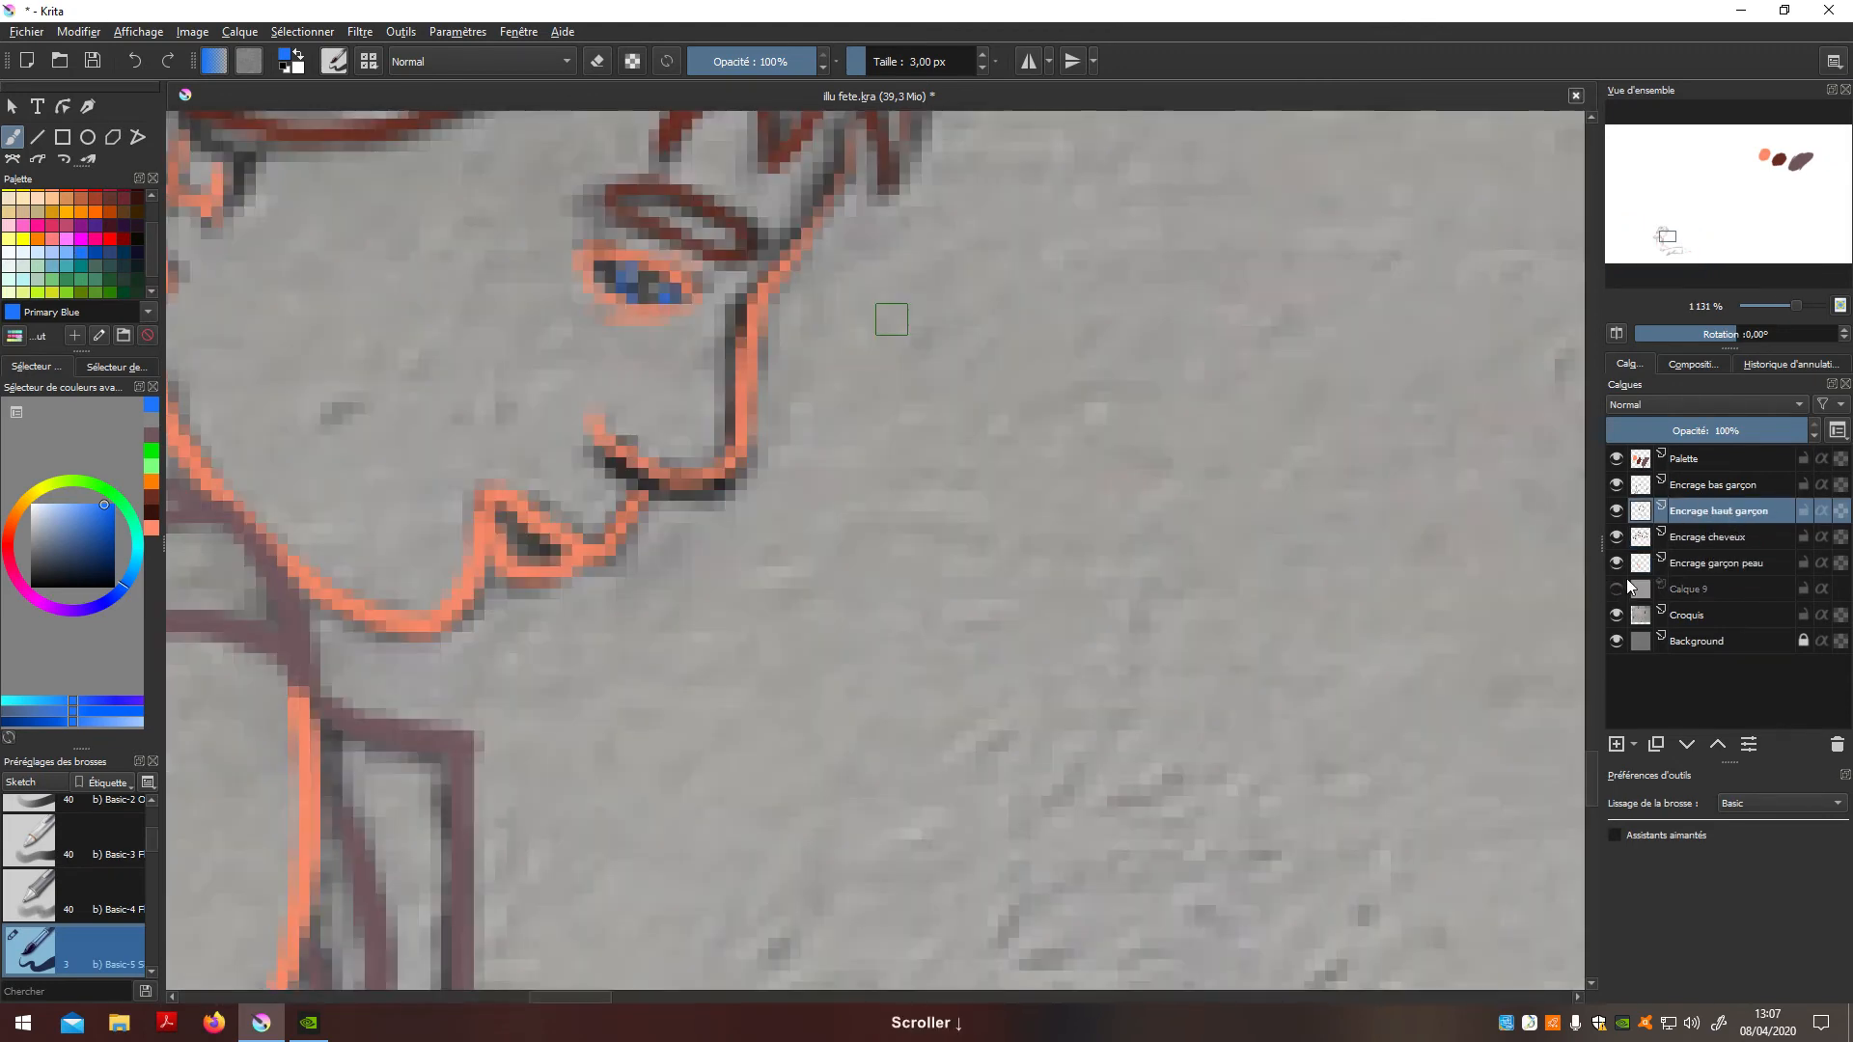
{"action": "scroll", "coordinate": [805, 458], "scroll_direction": "down", "scroll_amount": 5}
{"action": "scroll", "coordinate": [872, 558], "scroll_direction": "up", "scroll_amount": 4}
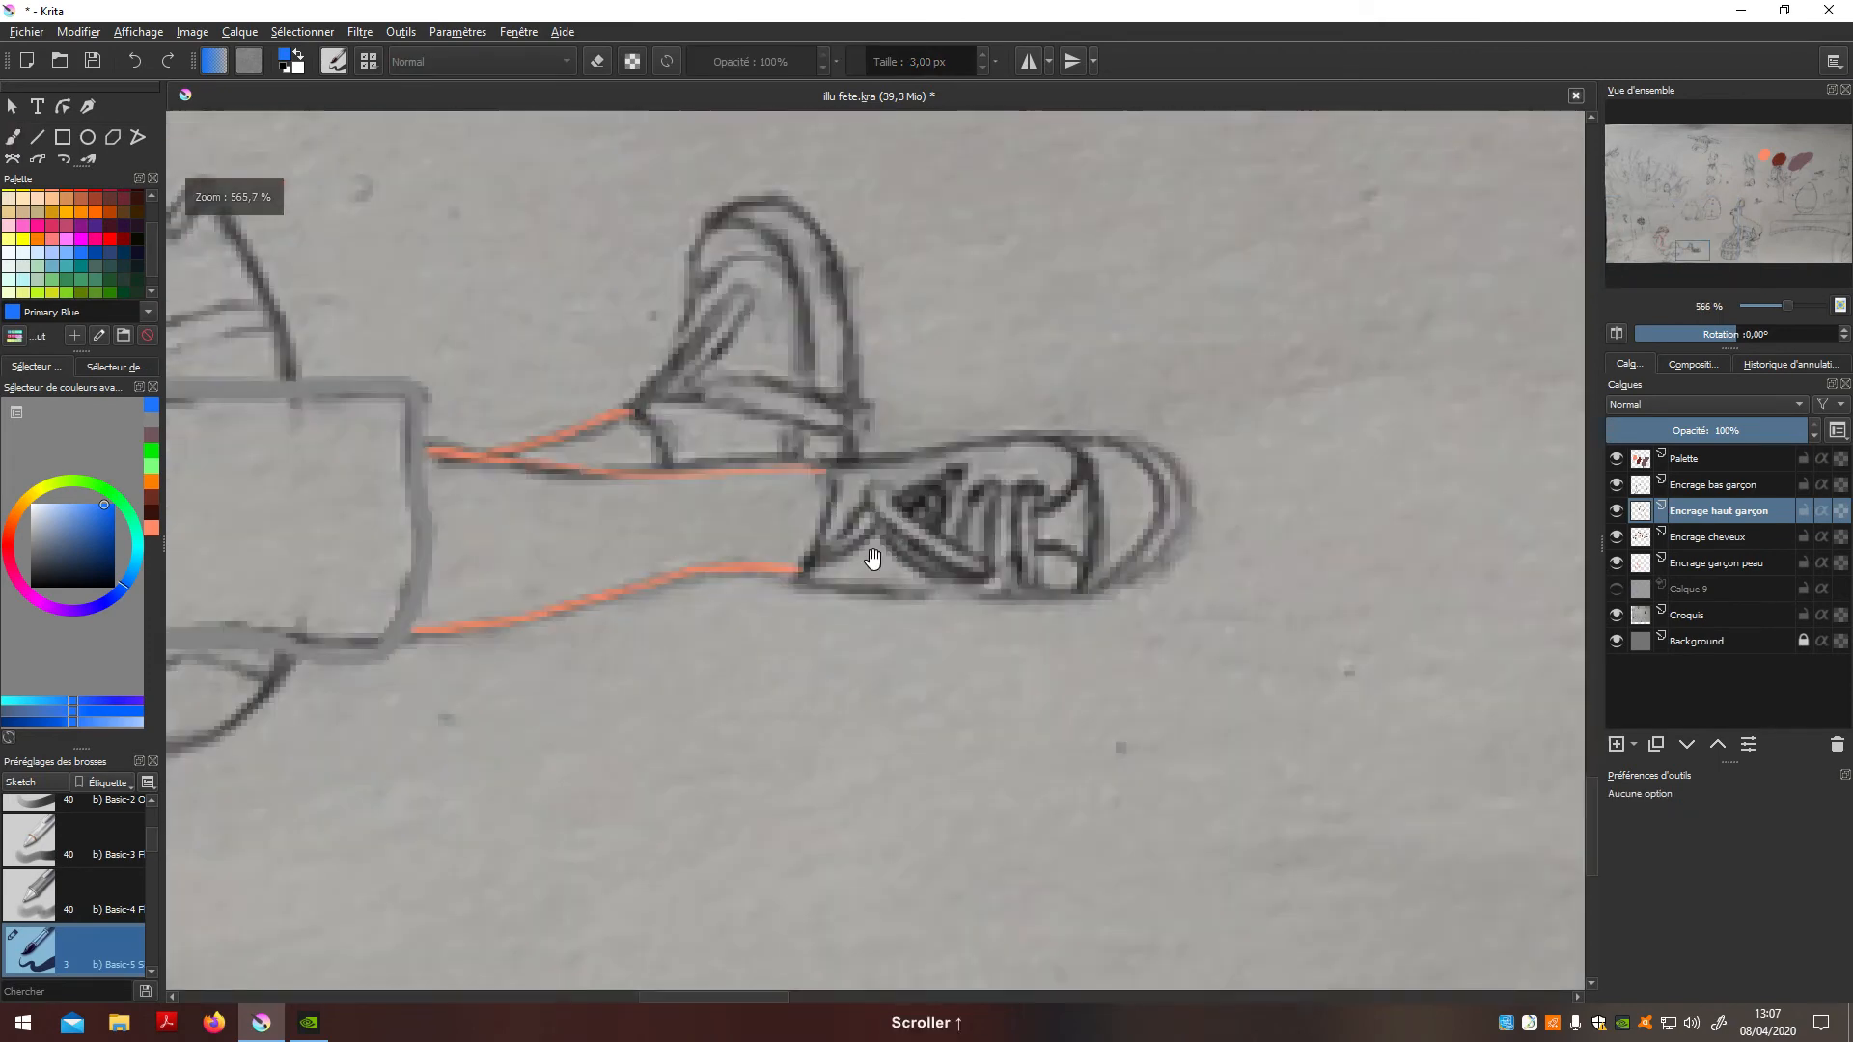
{"action": "scroll", "coordinate": [872, 558], "scroll_direction": "up", "scroll_amount": 1}
{"action": "left_click", "coordinate": [1727, 567]}
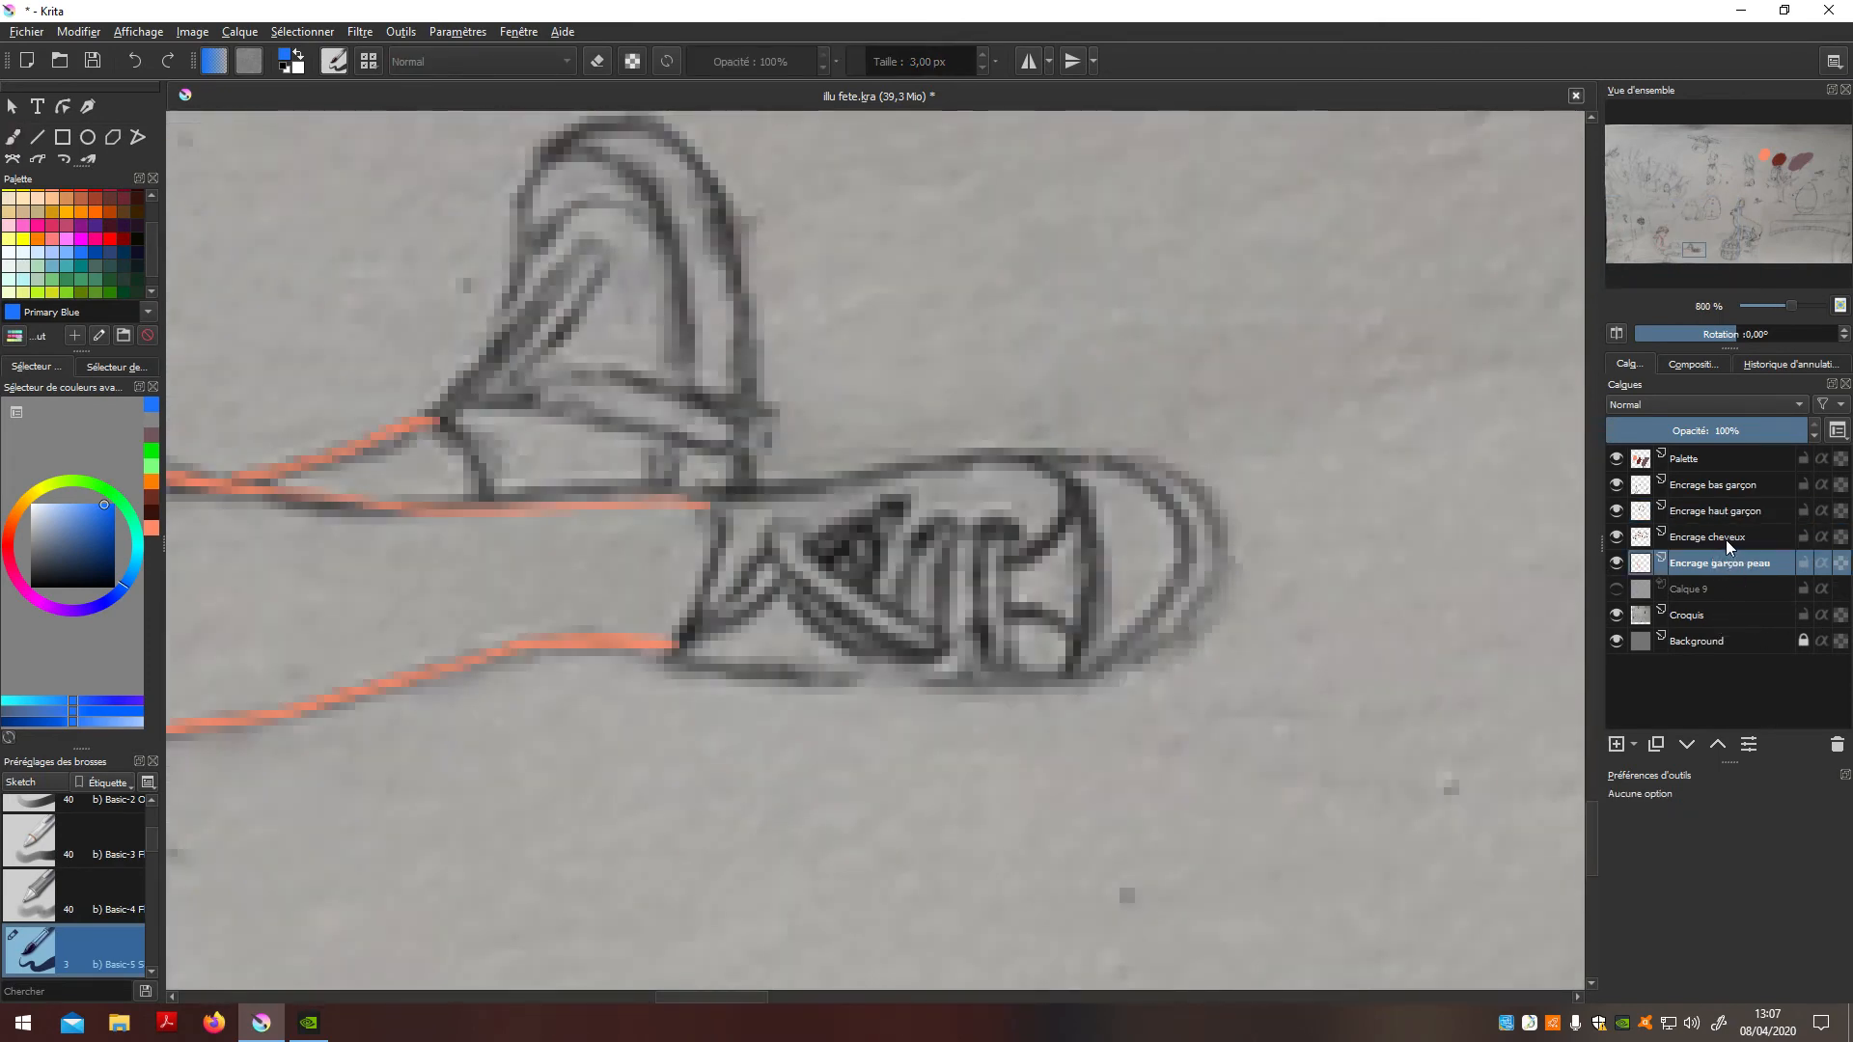
Step: Reorder the inking layers so Encrage bas garçon sits directly above the skin layer and Encrage haut garçon sits below Encrage cheveux
{"action": "left_click_drag", "start_coordinate": [1737, 487], "coordinate": [1748, 560]}
{"action": "scroll", "coordinate": [734, 647], "scroll_direction": "down", "scroll_amount": 4}
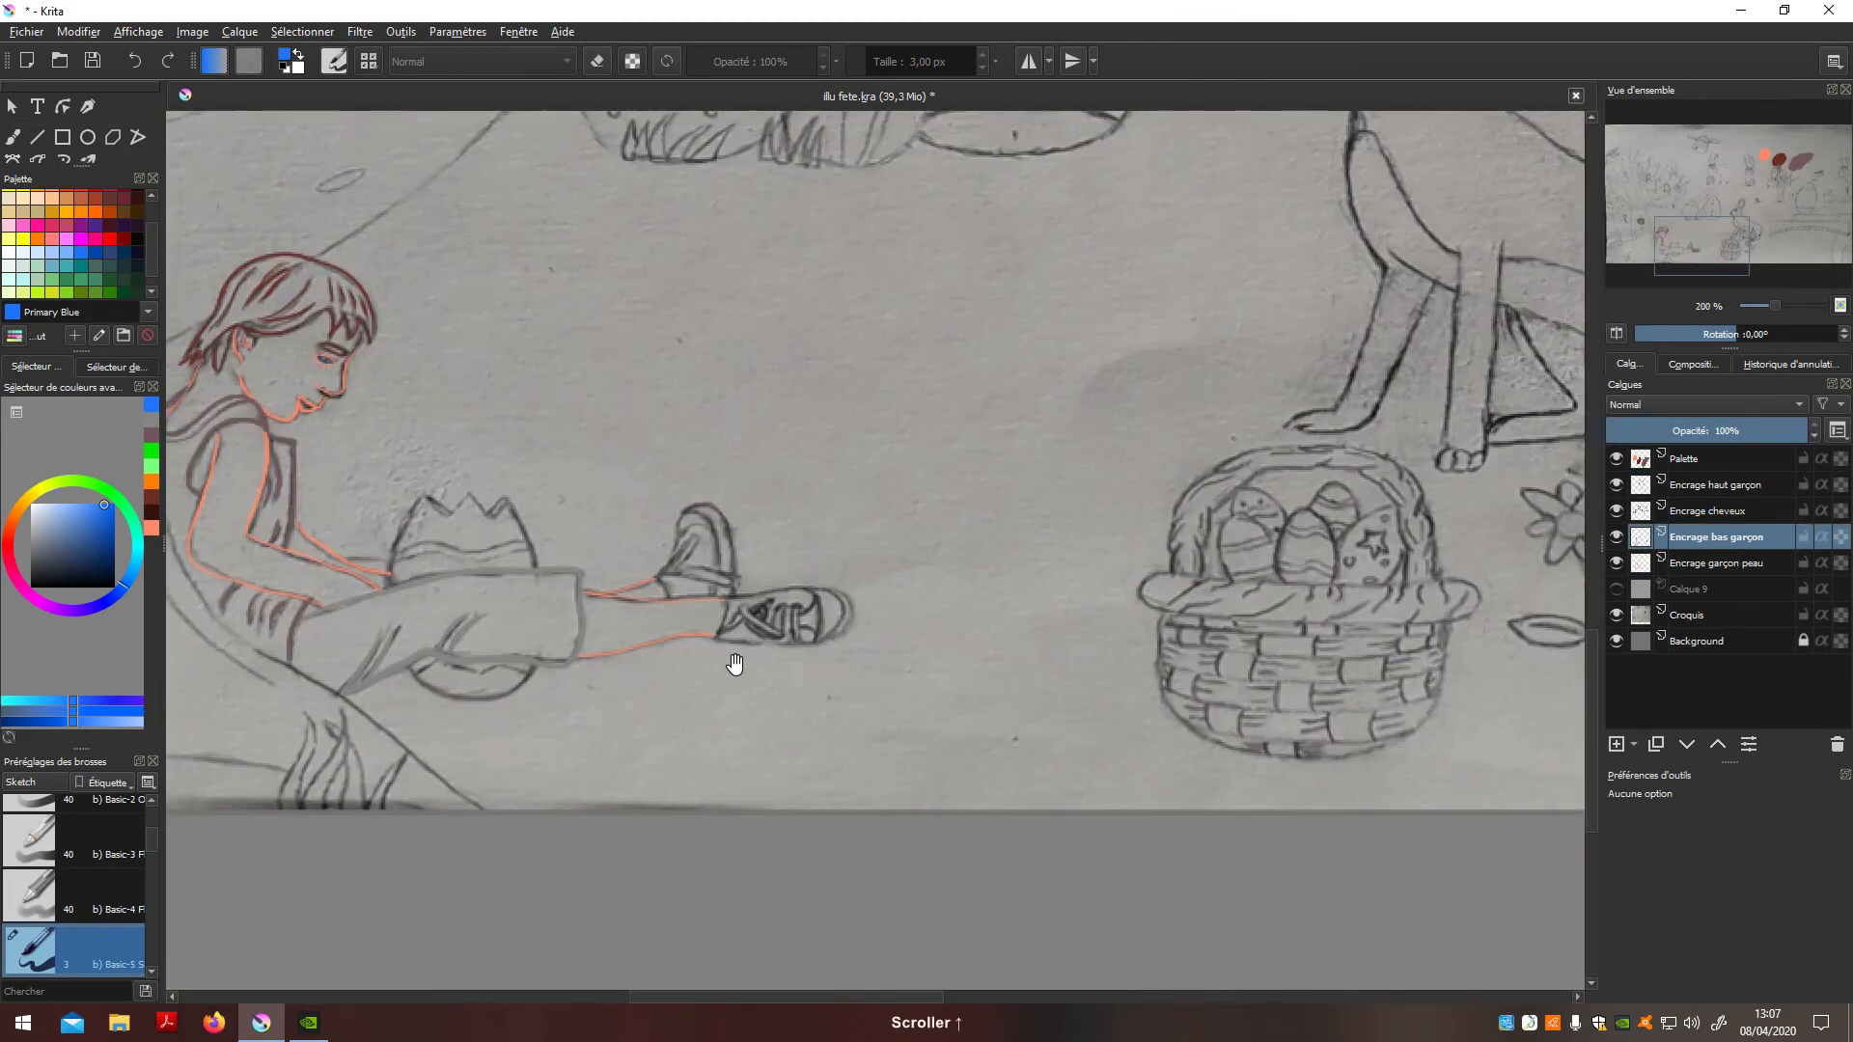
{"action": "scroll", "coordinate": [734, 665], "scroll_direction": "up", "scroll_amount": 1}
{"action": "left_click_drag", "start_coordinate": [1750, 489], "coordinate": [1751, 531]}
{"action": "scroll", "coordinate": [664, 649], "scroll_direction": "down", "scroll_amount": 2}
Step: Switch the brush to eraser mode at the hem of the boy's top beside the forearm
{"action": "left_click_drag", "start_coordinate": [525, 619], "coordinate": [847, 645]}
{"action": "scroll", "coordinate": [726, 637], "scroll_direction": "up", "scroll_amount": 5}
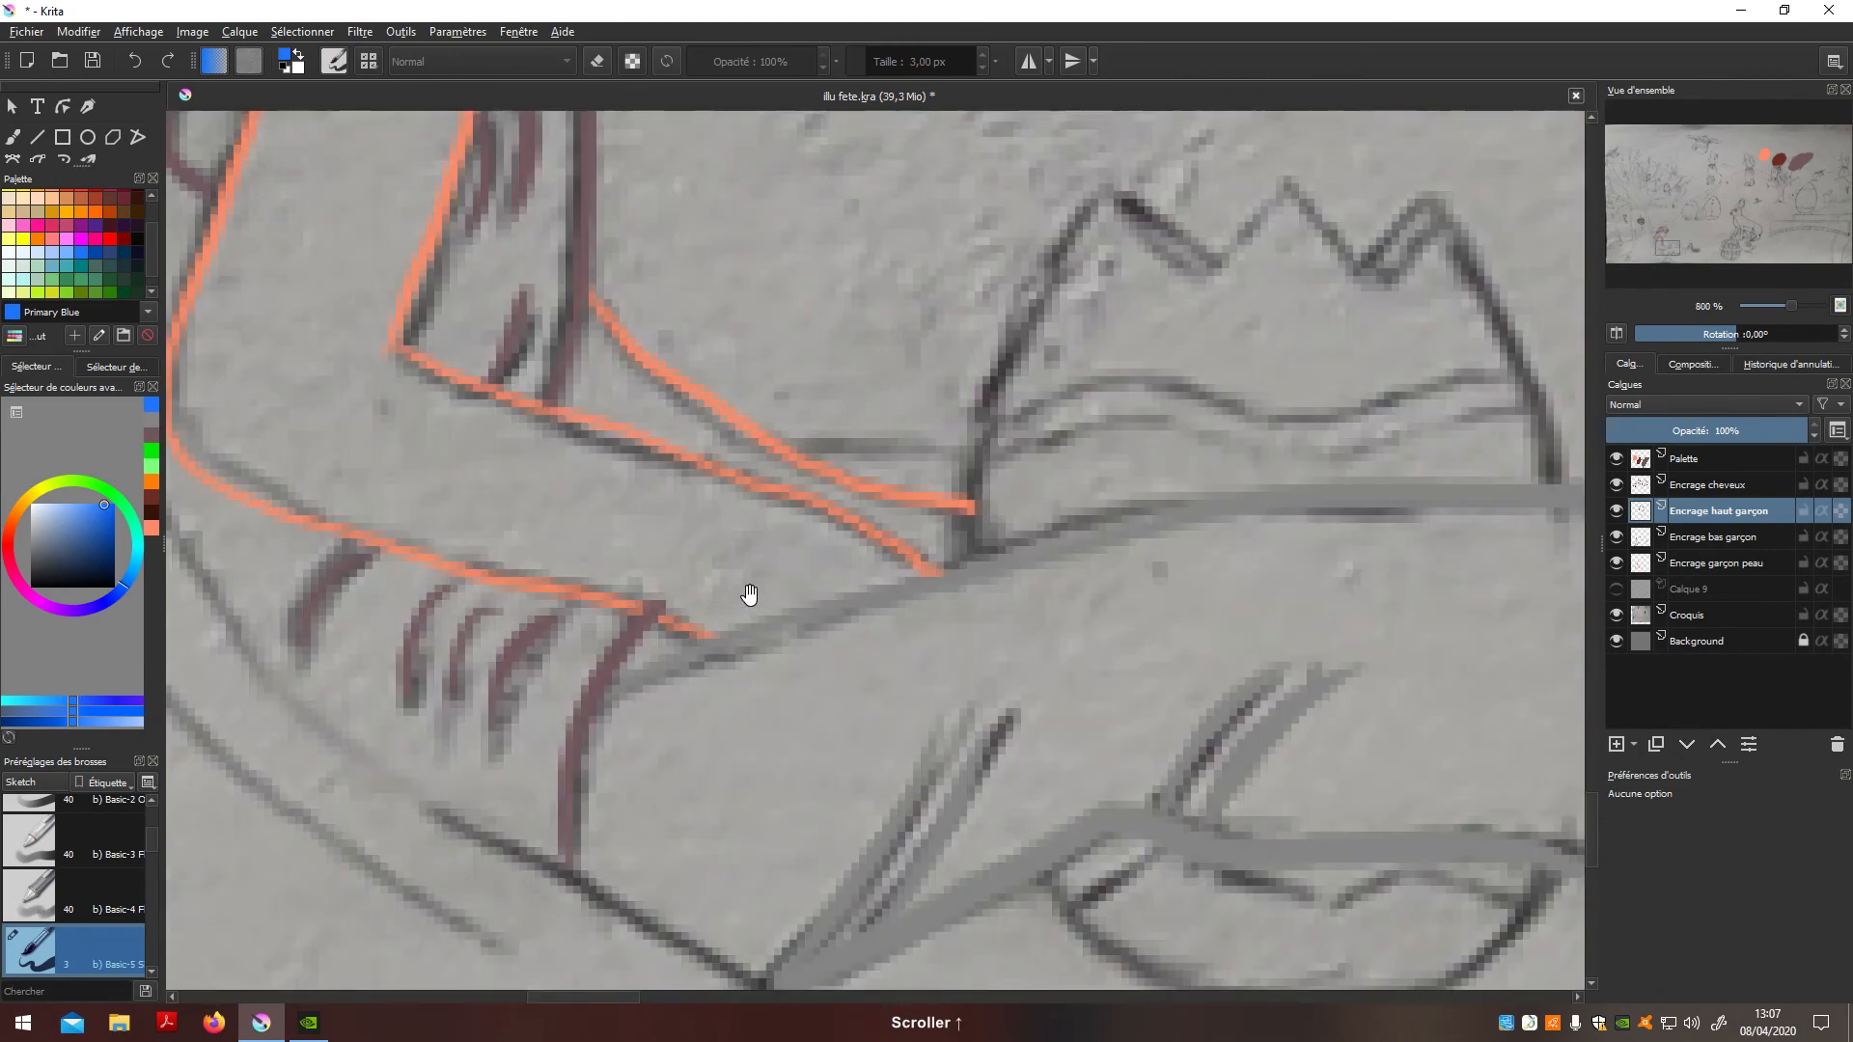
{"action": "key", "text": "b"}
{"action": "key", "text": "e"}
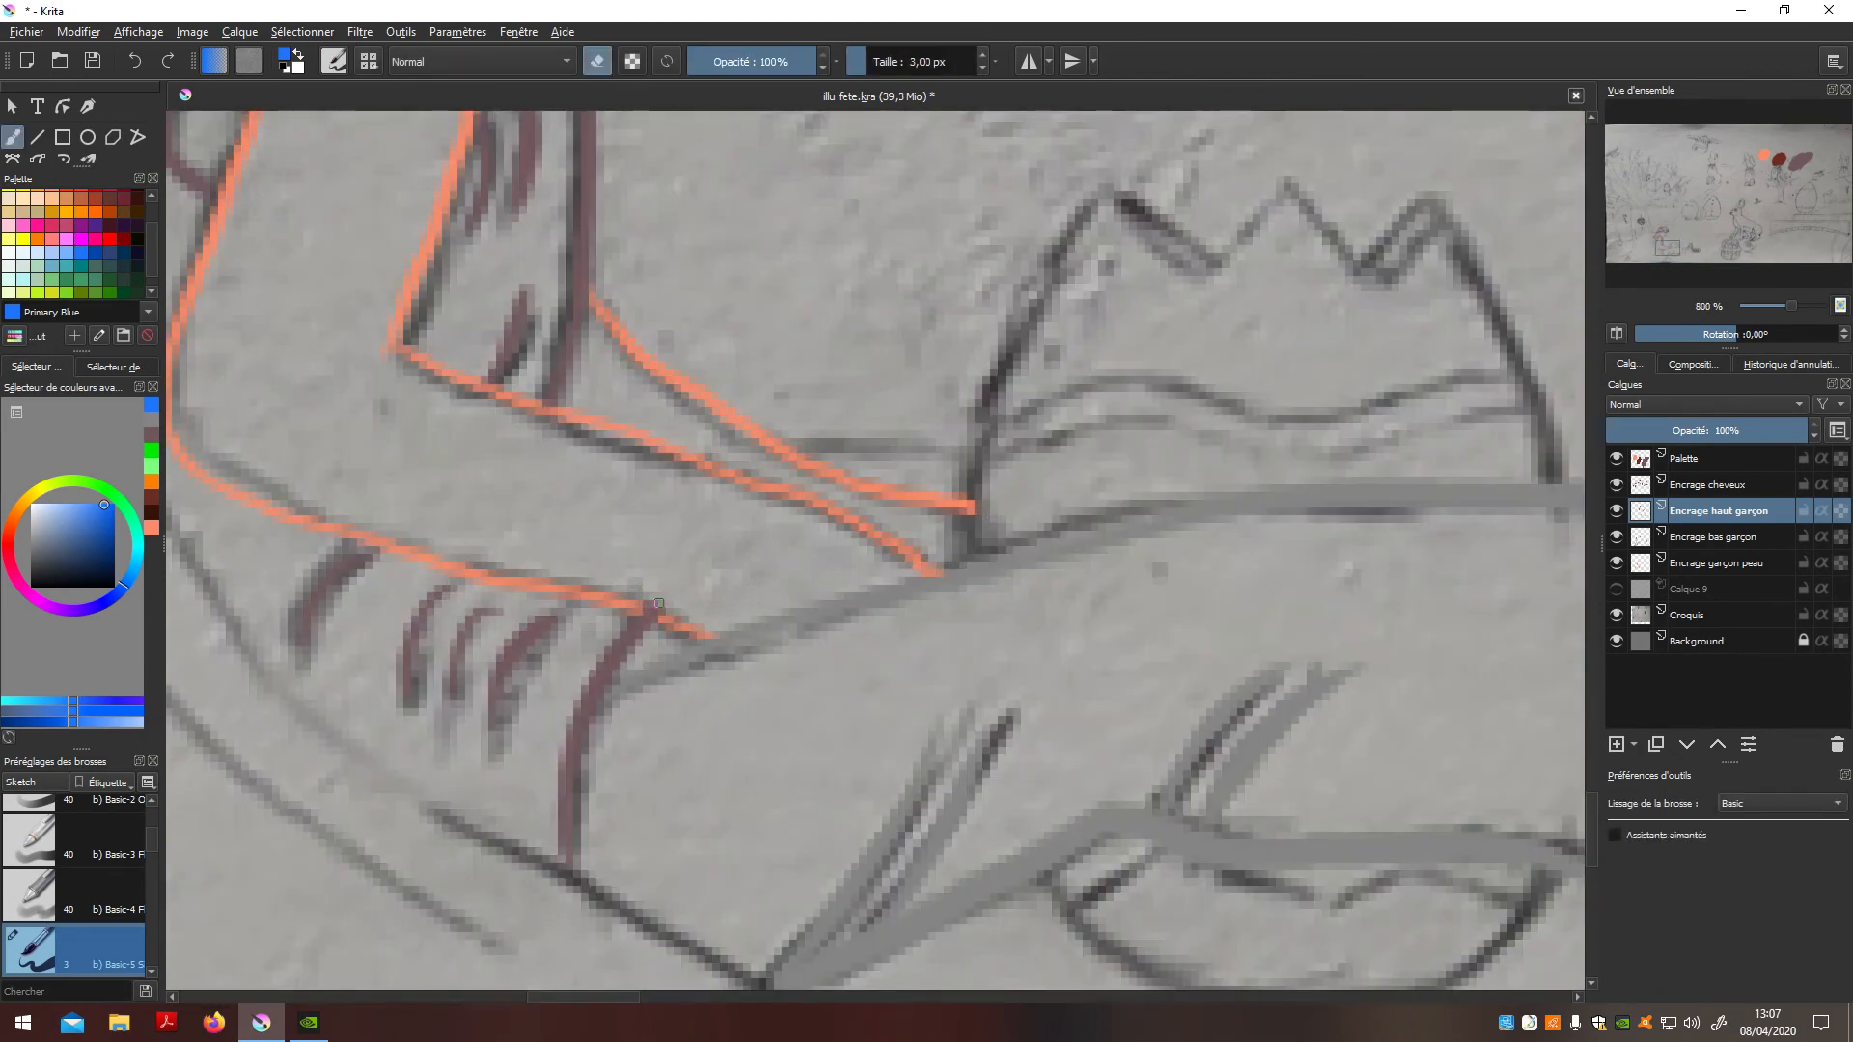
{"action": "scroll", "coordinate": [764, 688], "scroll_direction": "down", "scroll_amount": 3}
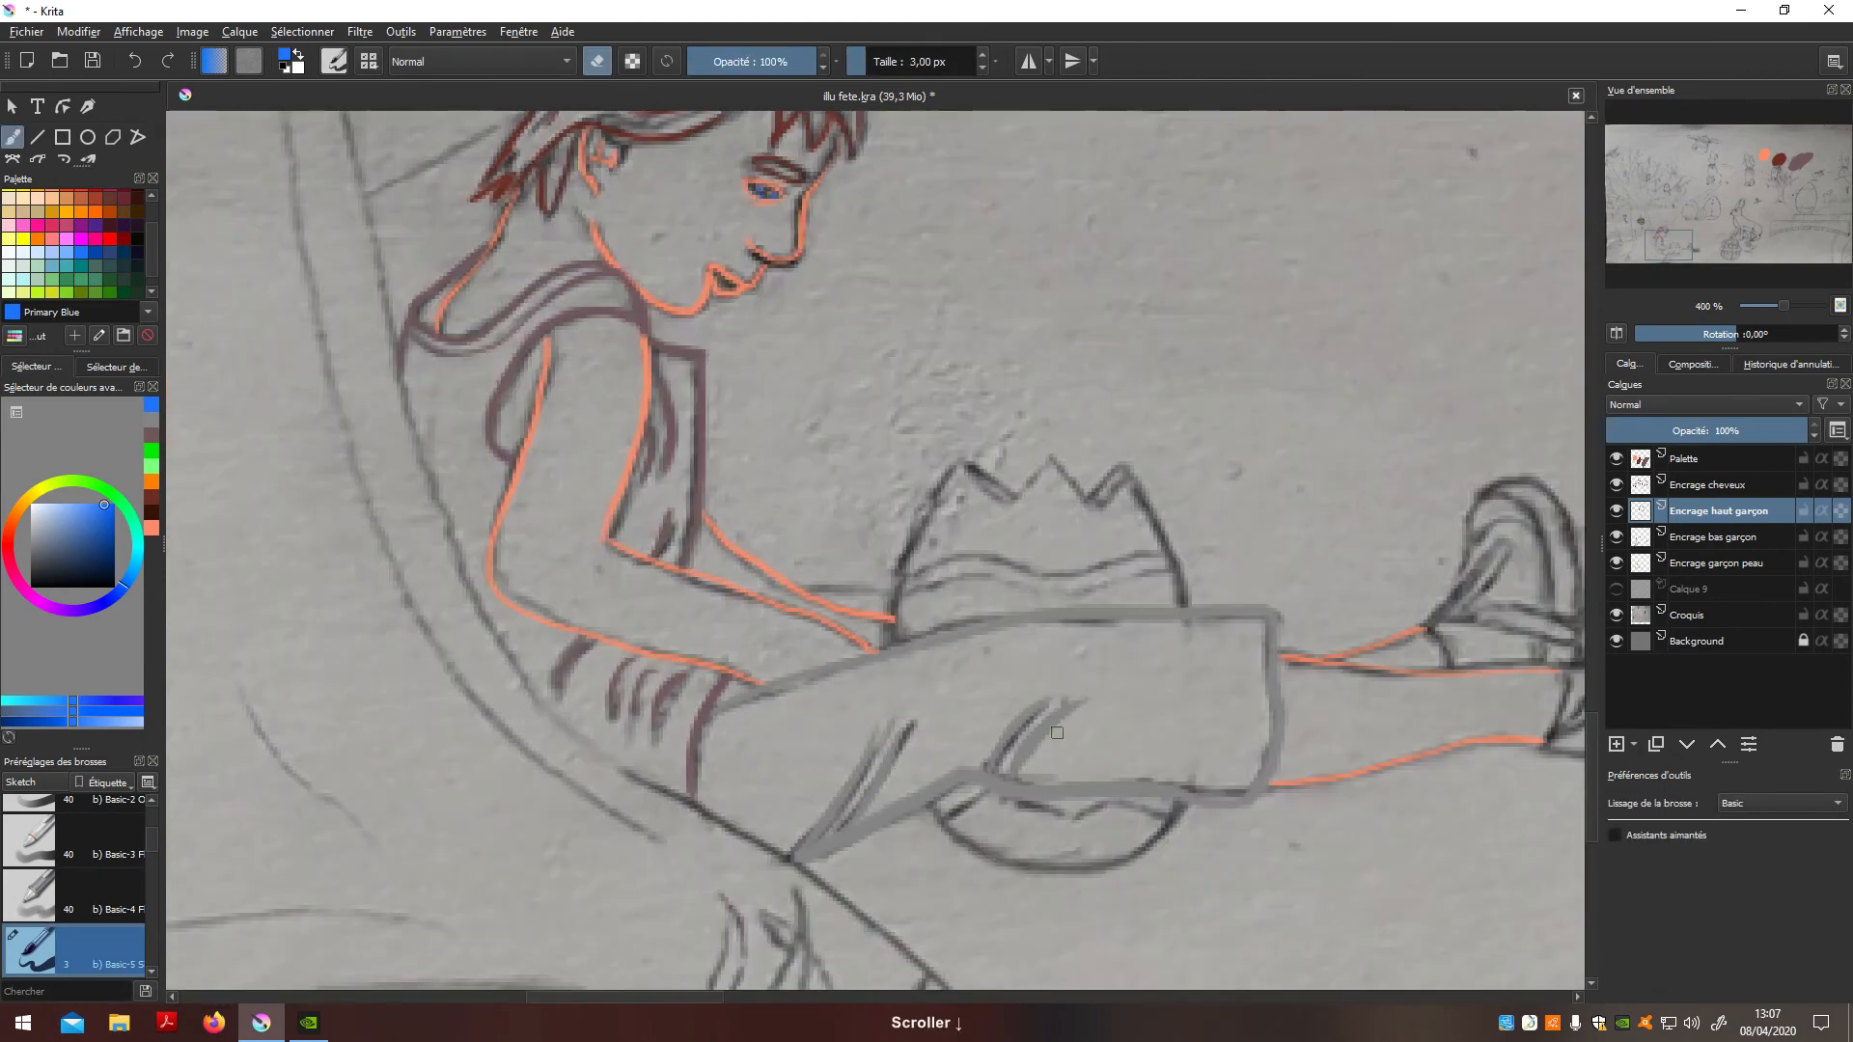
Step: Select the Encrage bas garçon layer for inking the boy's shoes
{"action": "left_click", "coordinate": [1737, 538]}
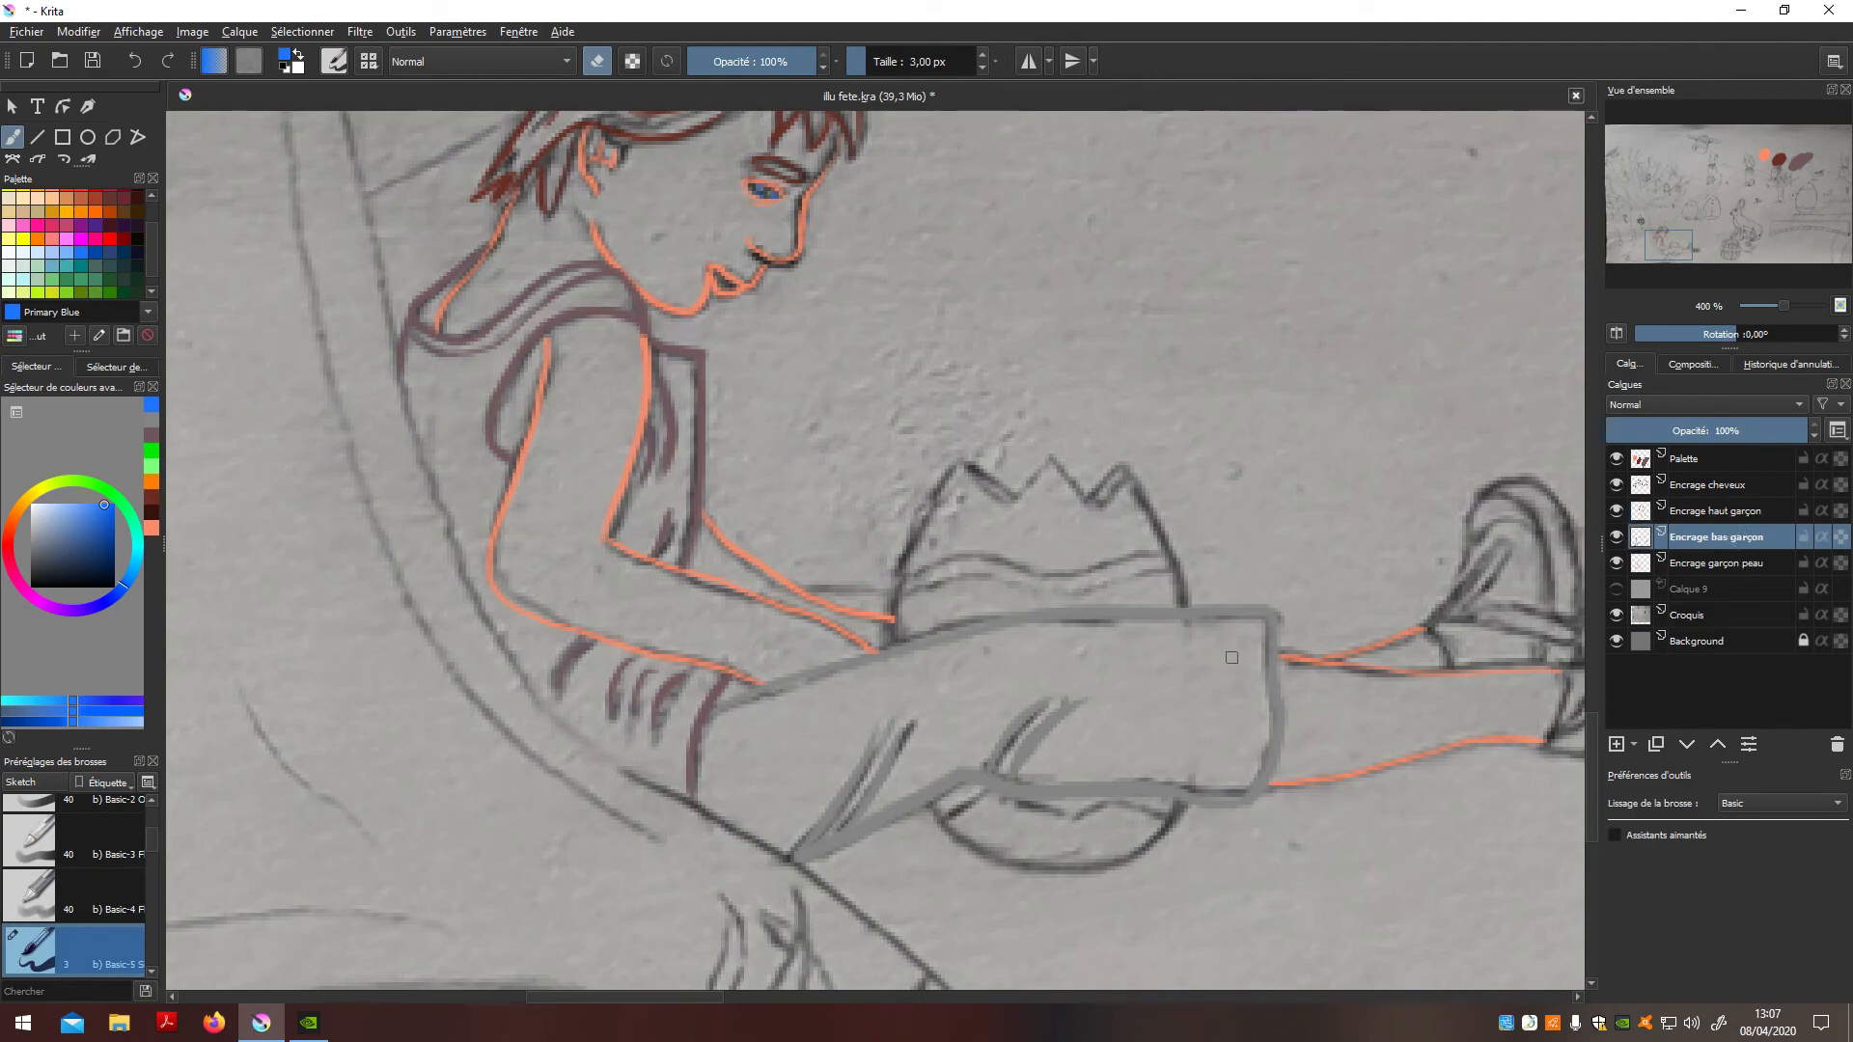
{"action": "key", "text": "space"}
{"action": "left_click_drag", "start_coordinate": [1253, 654], "coordinate": [524, 610]}
{"action": "scroll", "coordinate": [996, 638], "scroll_direction": "up", "scroll_amount": 3}
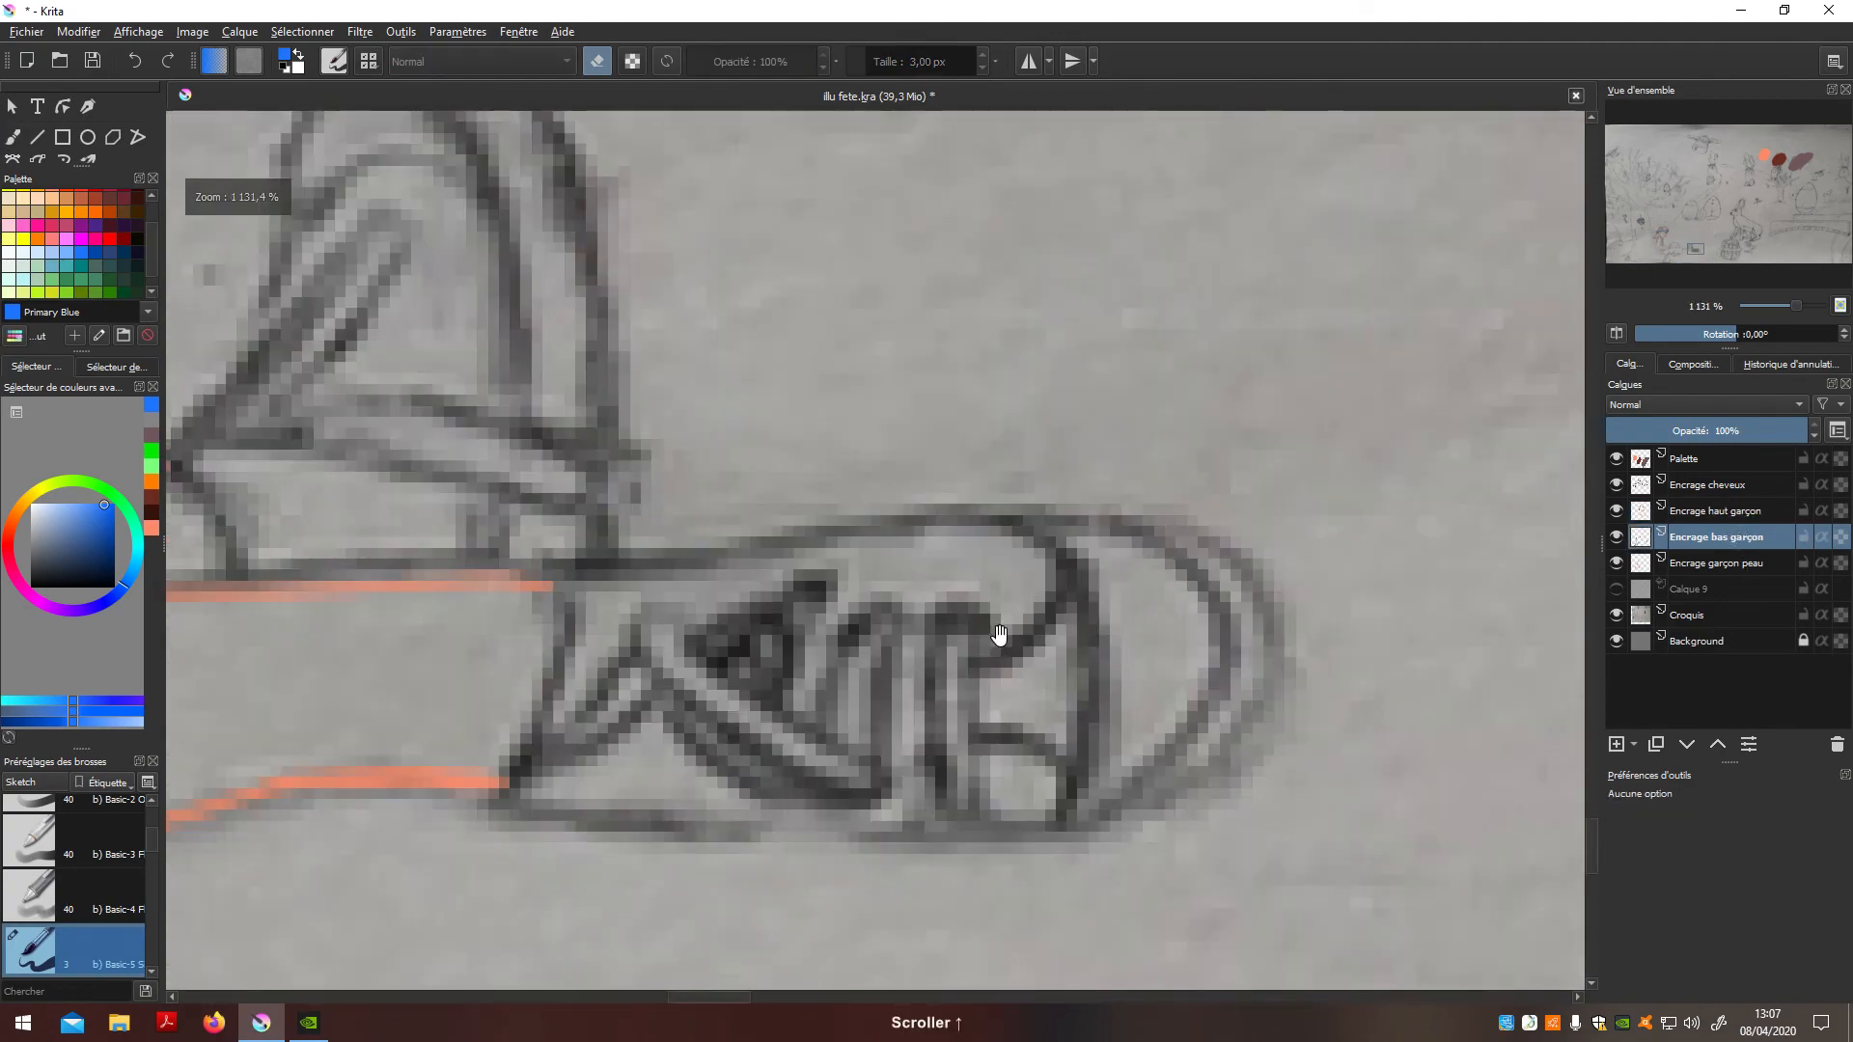
{"action": "scroll", "coordinate": [994, 639], "scroll_direction": "down", "scroll_amount": 2}
{"action": "scroll", "coordinate": [153, 236], "scroll_direction": "down", "scroll_amount": 3}
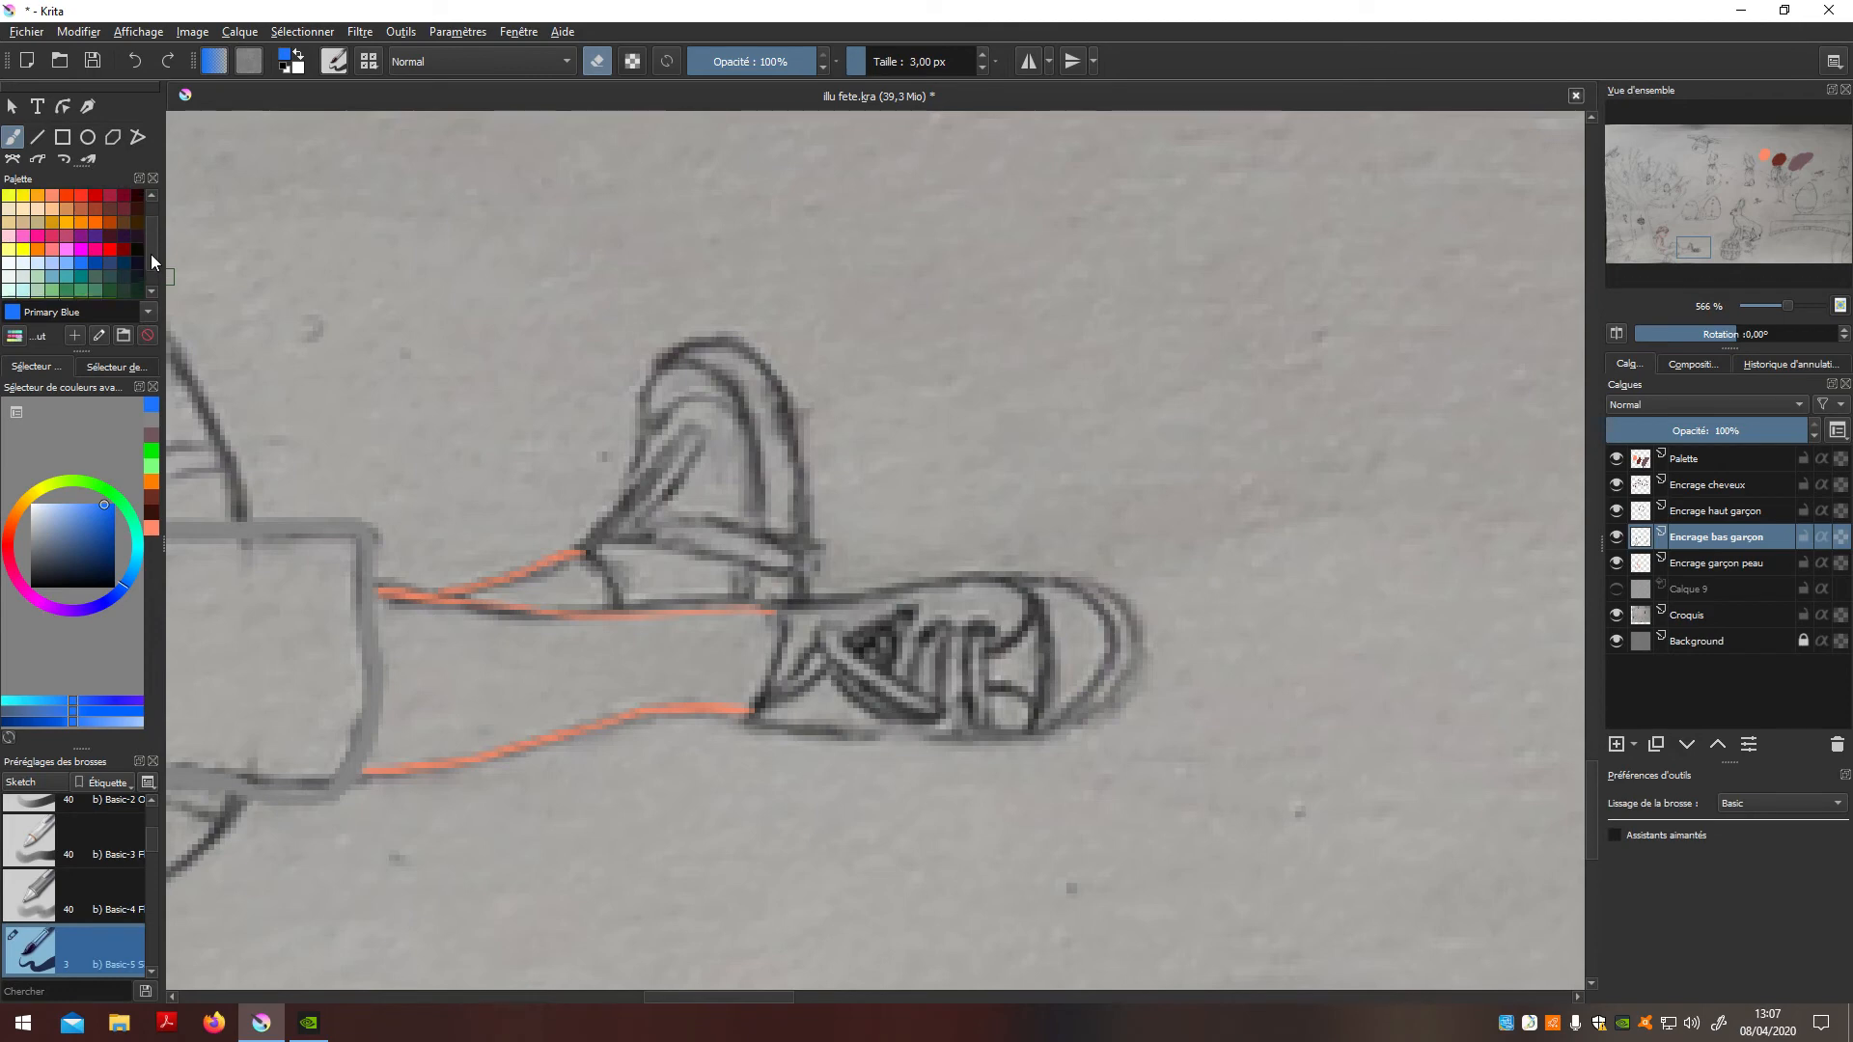
{"action": "scroll", "coordinate": [151, 253], "scroll_direction": "up", "scroll_amount": 5}
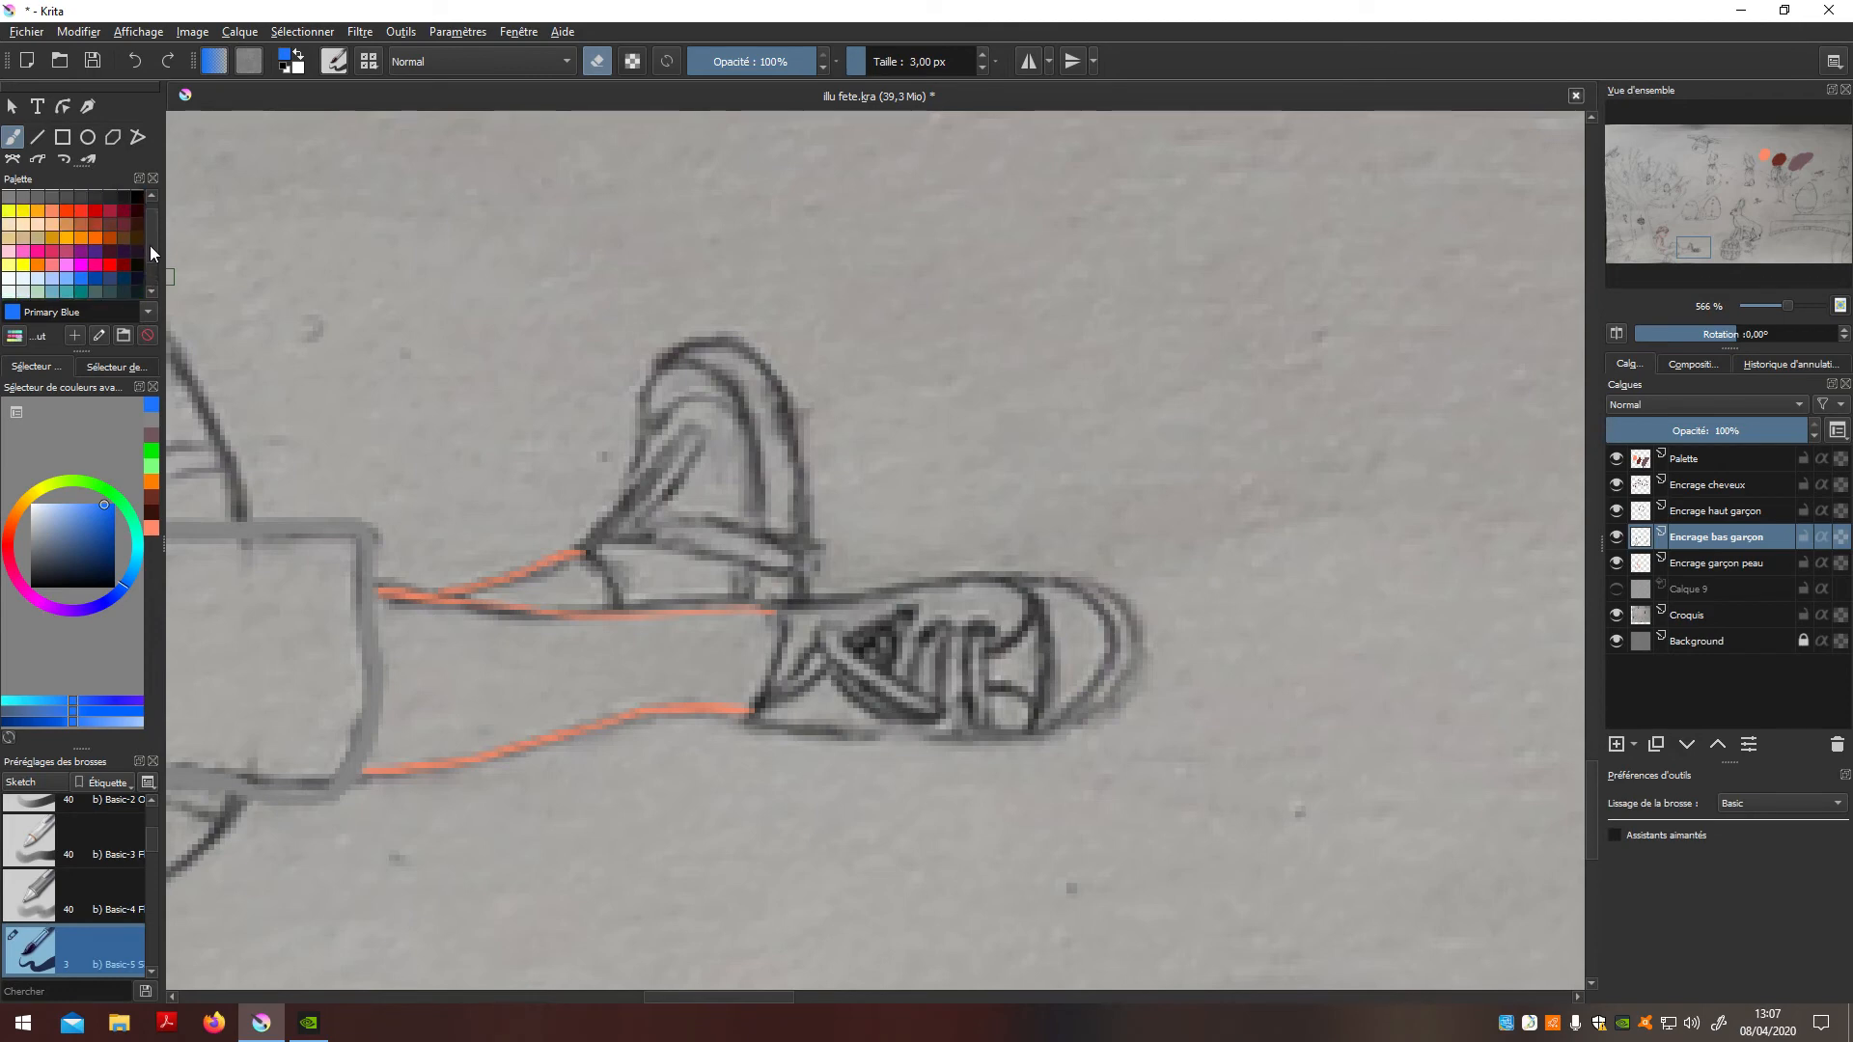
Step: Turn off eraser mode and set the brush colour to a muted grey-green
{"action": "left_click", "coordinate": [56, 201]}
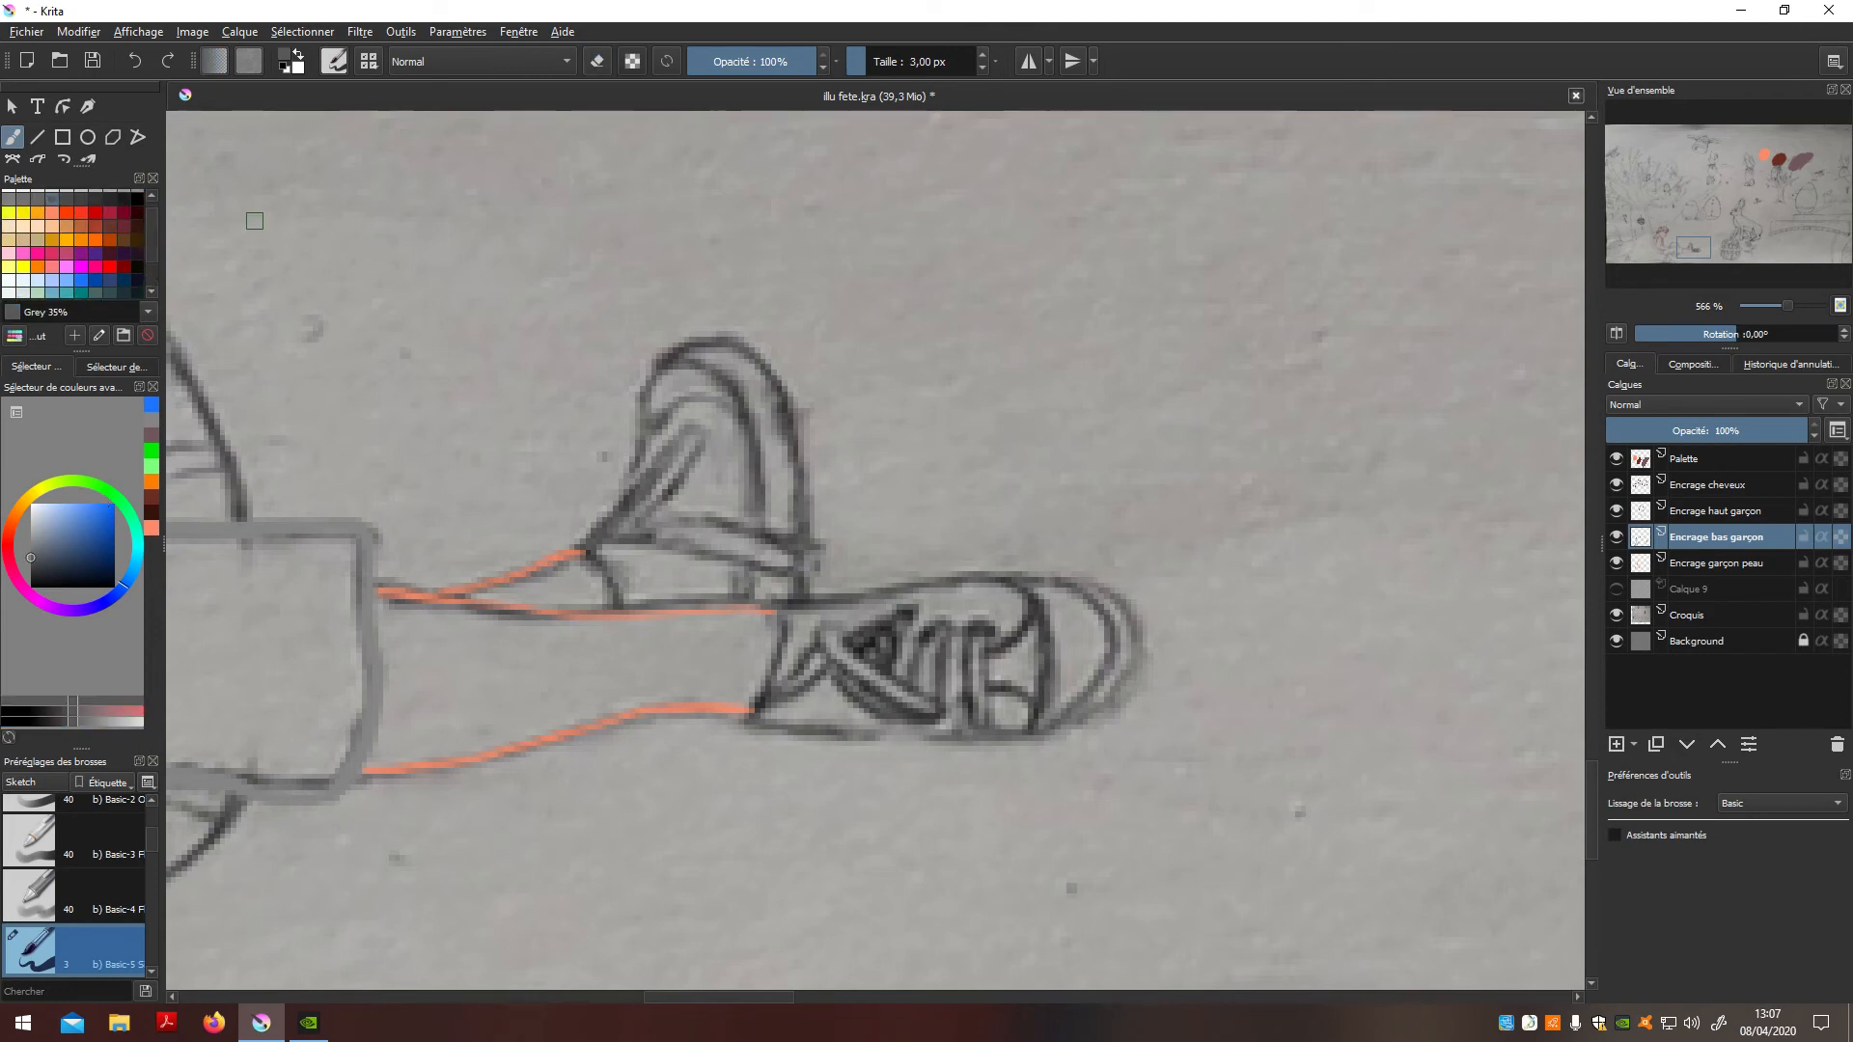
{"action": "left_click", "coordinate": [284, 68]}
{"action": "scroll", "coordinate": [1149, 437], "scroll_direction": "down", "scroll_amount": 1}
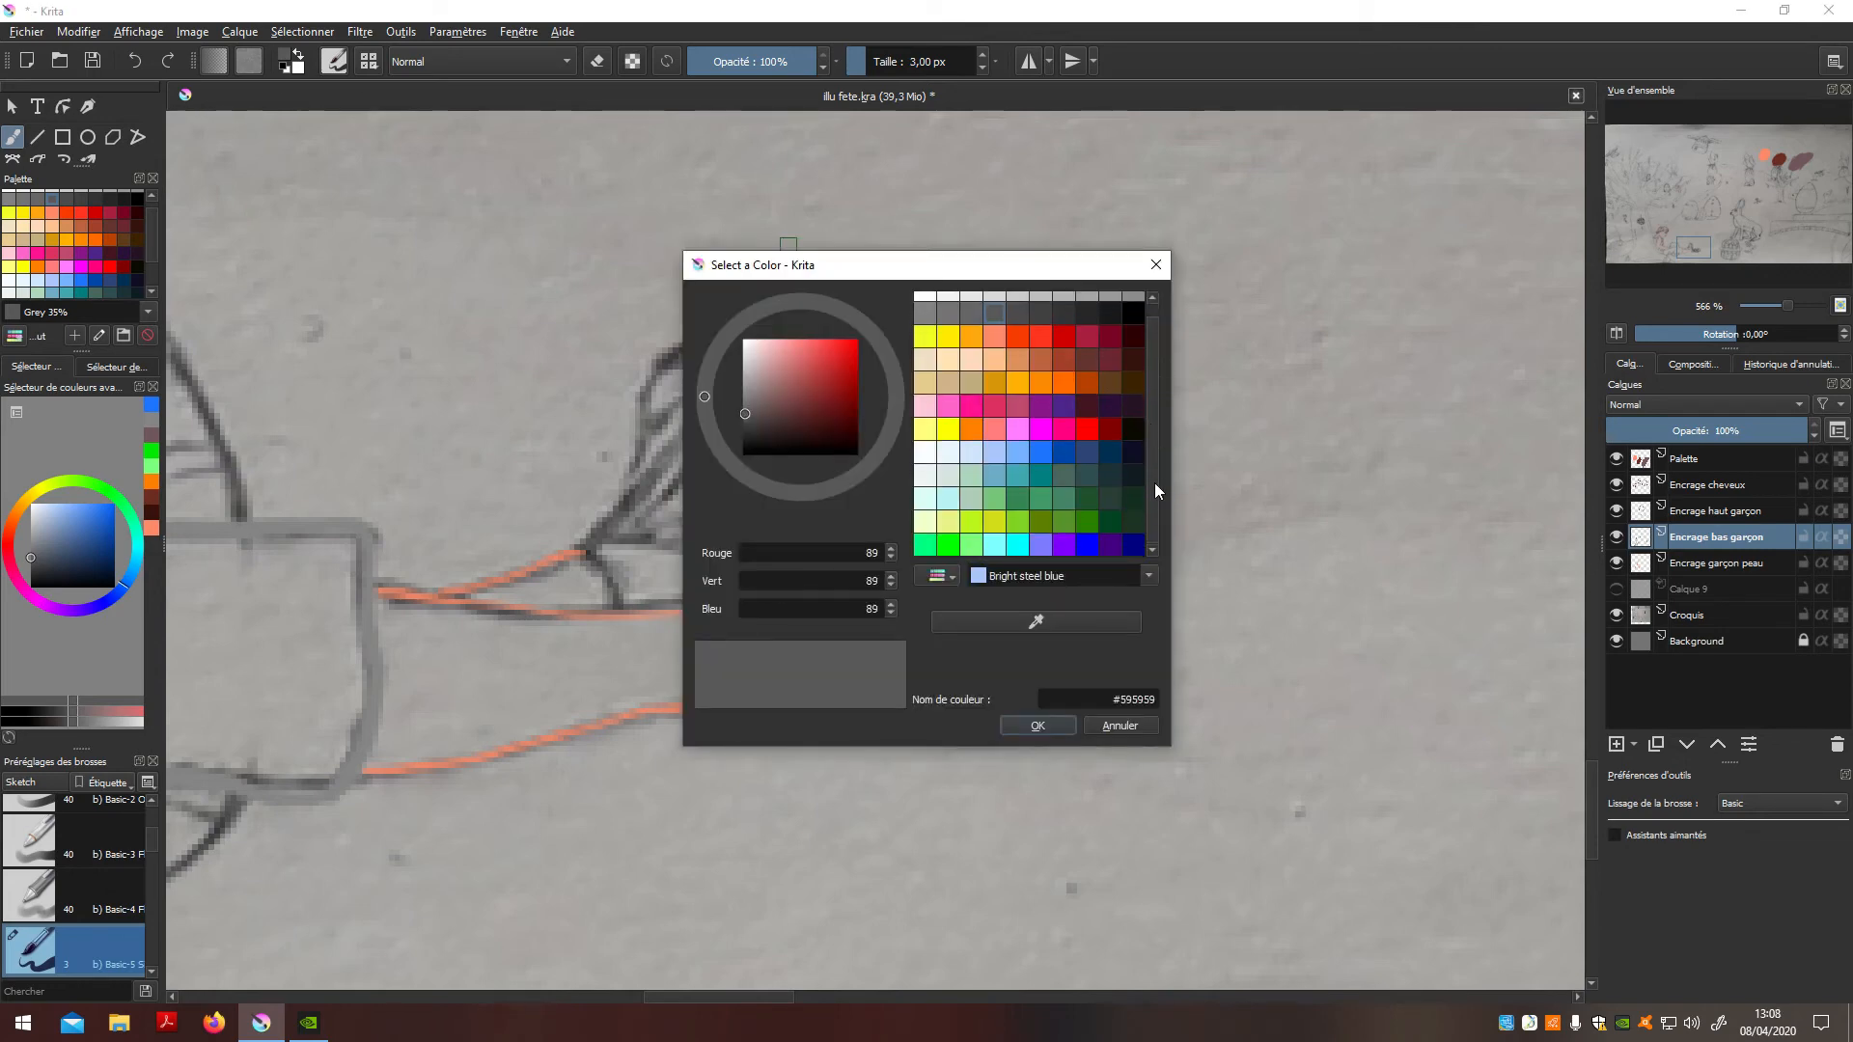
{"action": "left_click", "coordinate": [928, 501]}
{"action": "left_click_drag", "start_coordinate": [782, 351], "coordinate": [784, 396]}
{"action": "key", "text": "Return"}
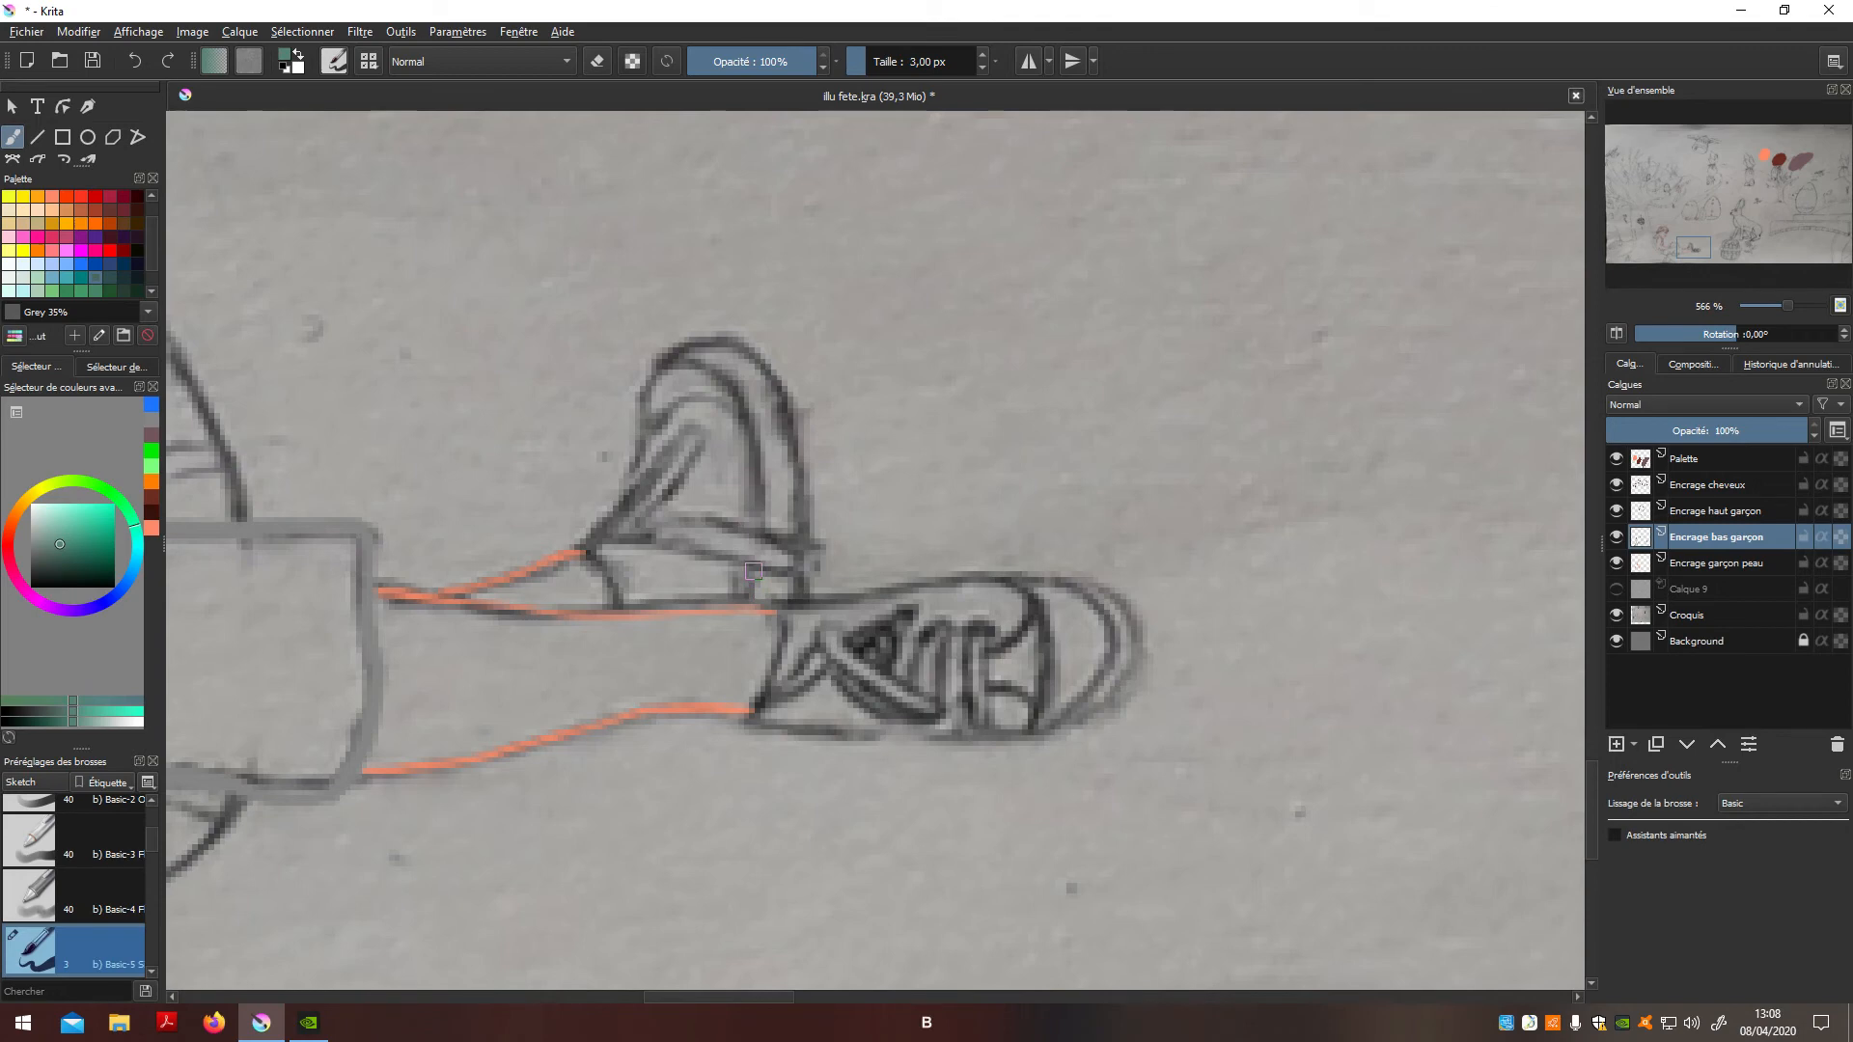
Step: Try a stroke along the heel of the raised shoe, undo it and enlarge the brush to 7 px
{"action": "left_click_drag", "start_coordinate": [590, 542], "coordinate": [648, 426]}
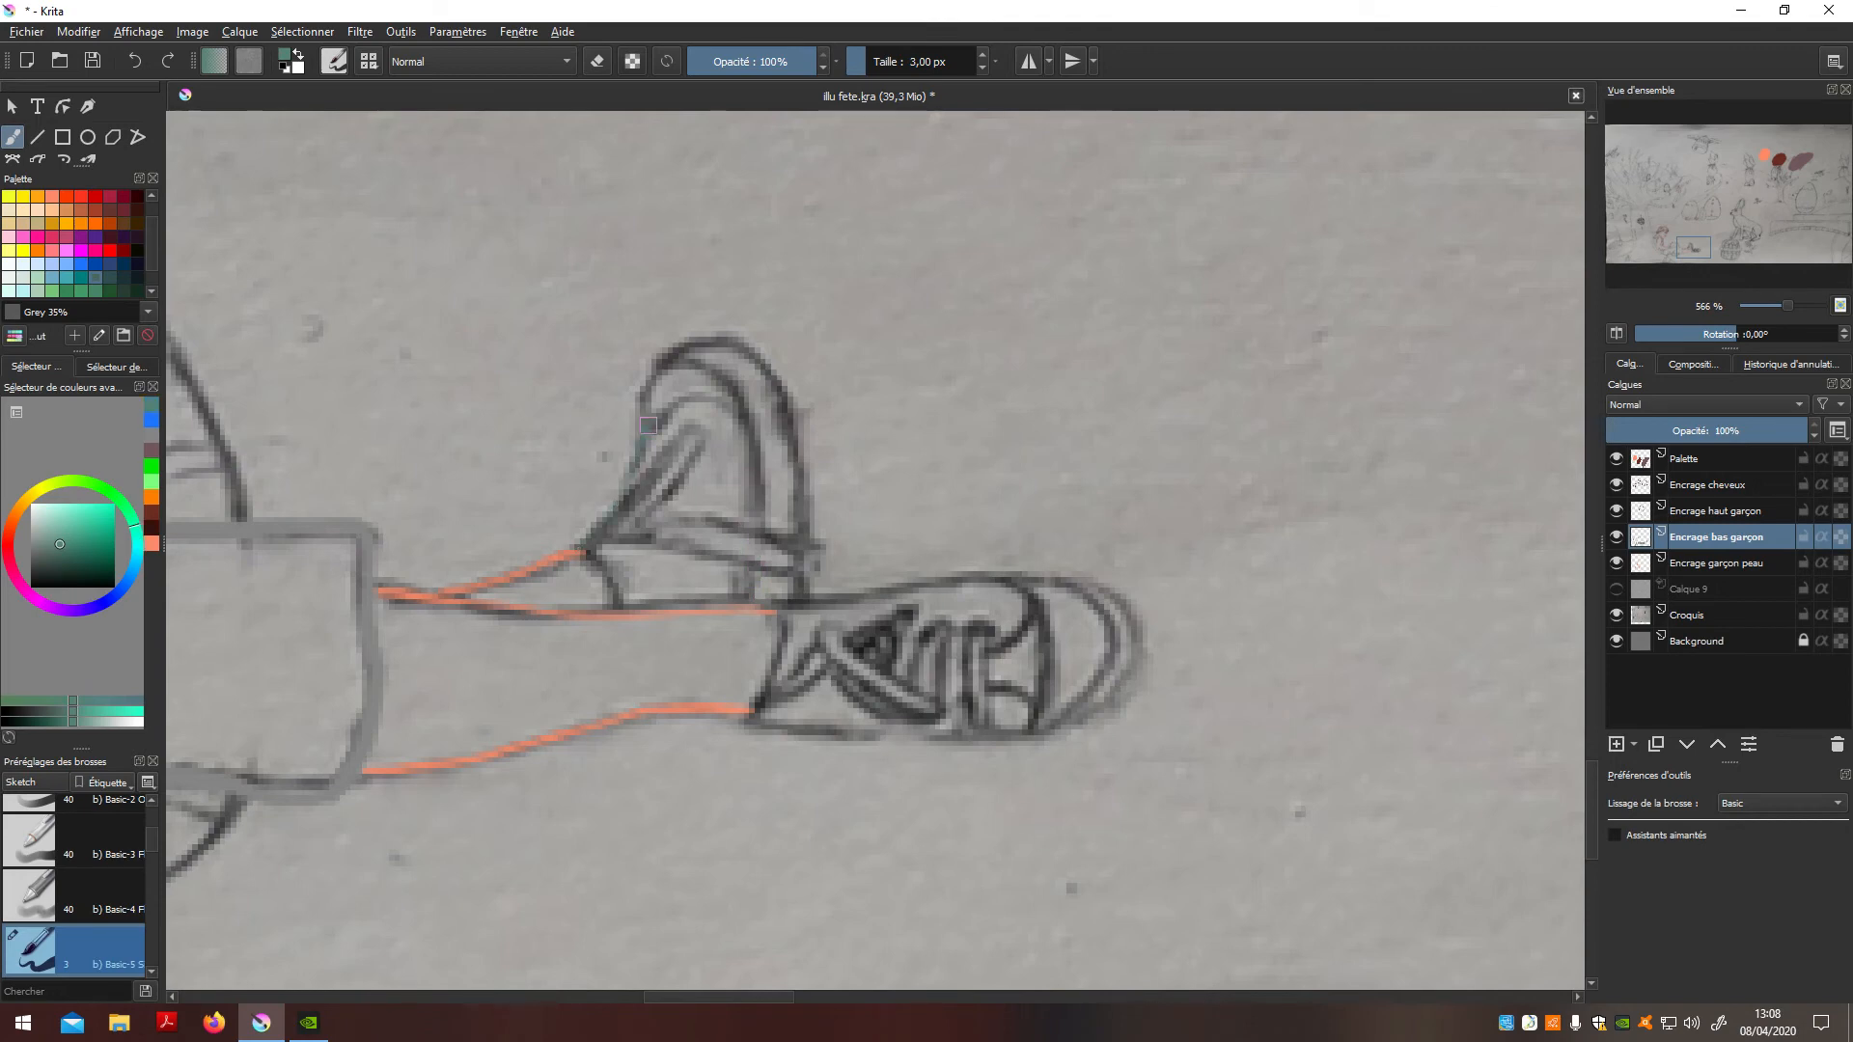
{"action": "key", "text": "ctrl+z"}
{"action": "key", "text": "ctrl+z"}
{"action": "key", "text": "bracketright"}
{"action": "key", "text": "bracketright"}
{"action": "key", "text": "bracketright"}
{"action": "key", "text": "bracketright"}
{"action": "key", "text": "ctrl+z"}
Step: Ink the raised shoe's upper, ankle opening and straps in grey-green, following the sketch
{"action": "left_click_drag", "start_coordinate": [580, 549], "coordinate": [639, 448]}
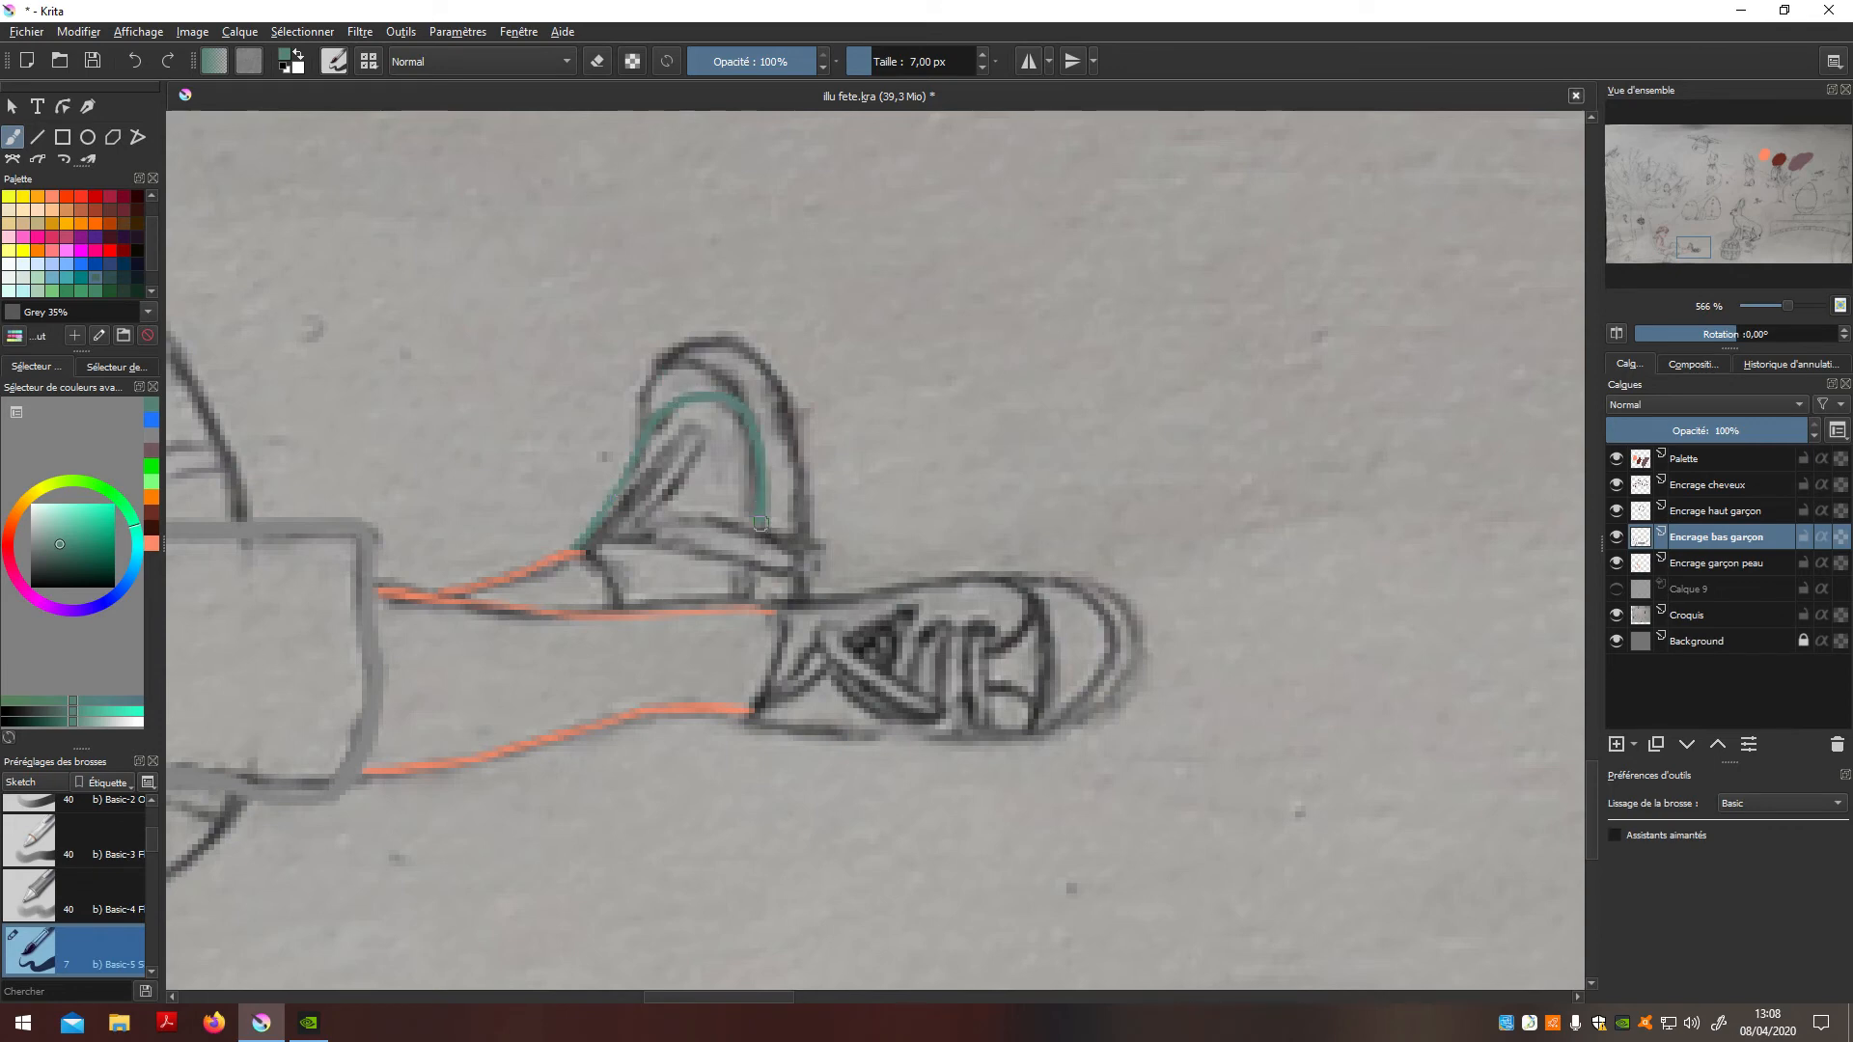
{"action": "key", "text": "ctrl+z"}
{"action": "left_click_drag", "start_coordinate": [588, 551], "coordinate": [617, 608]}
{"action": "mouse_move", "coordinate": [749, 596]}
{"action": "left_mouse_down"}
{"action": "mouse_move", "coordinate": [792, 576]}
{"action": "mouse_move", "coordinate": [754, 537]}
{"action": "left_mouse_up"}
{"action": "left_click_drag", "start_coordinate": [638, 526], "coordinate": [691, 431]}
{"action": "mouse_move", "coordinate": [642, 525]}
{"action": "left_mouse_down"}
{"action": "mouse_move", "coordinate": [786, 568]}
{"action": "mouse_move", "coordinate": [686, 516]}
{"action": "left_mouse_up"}
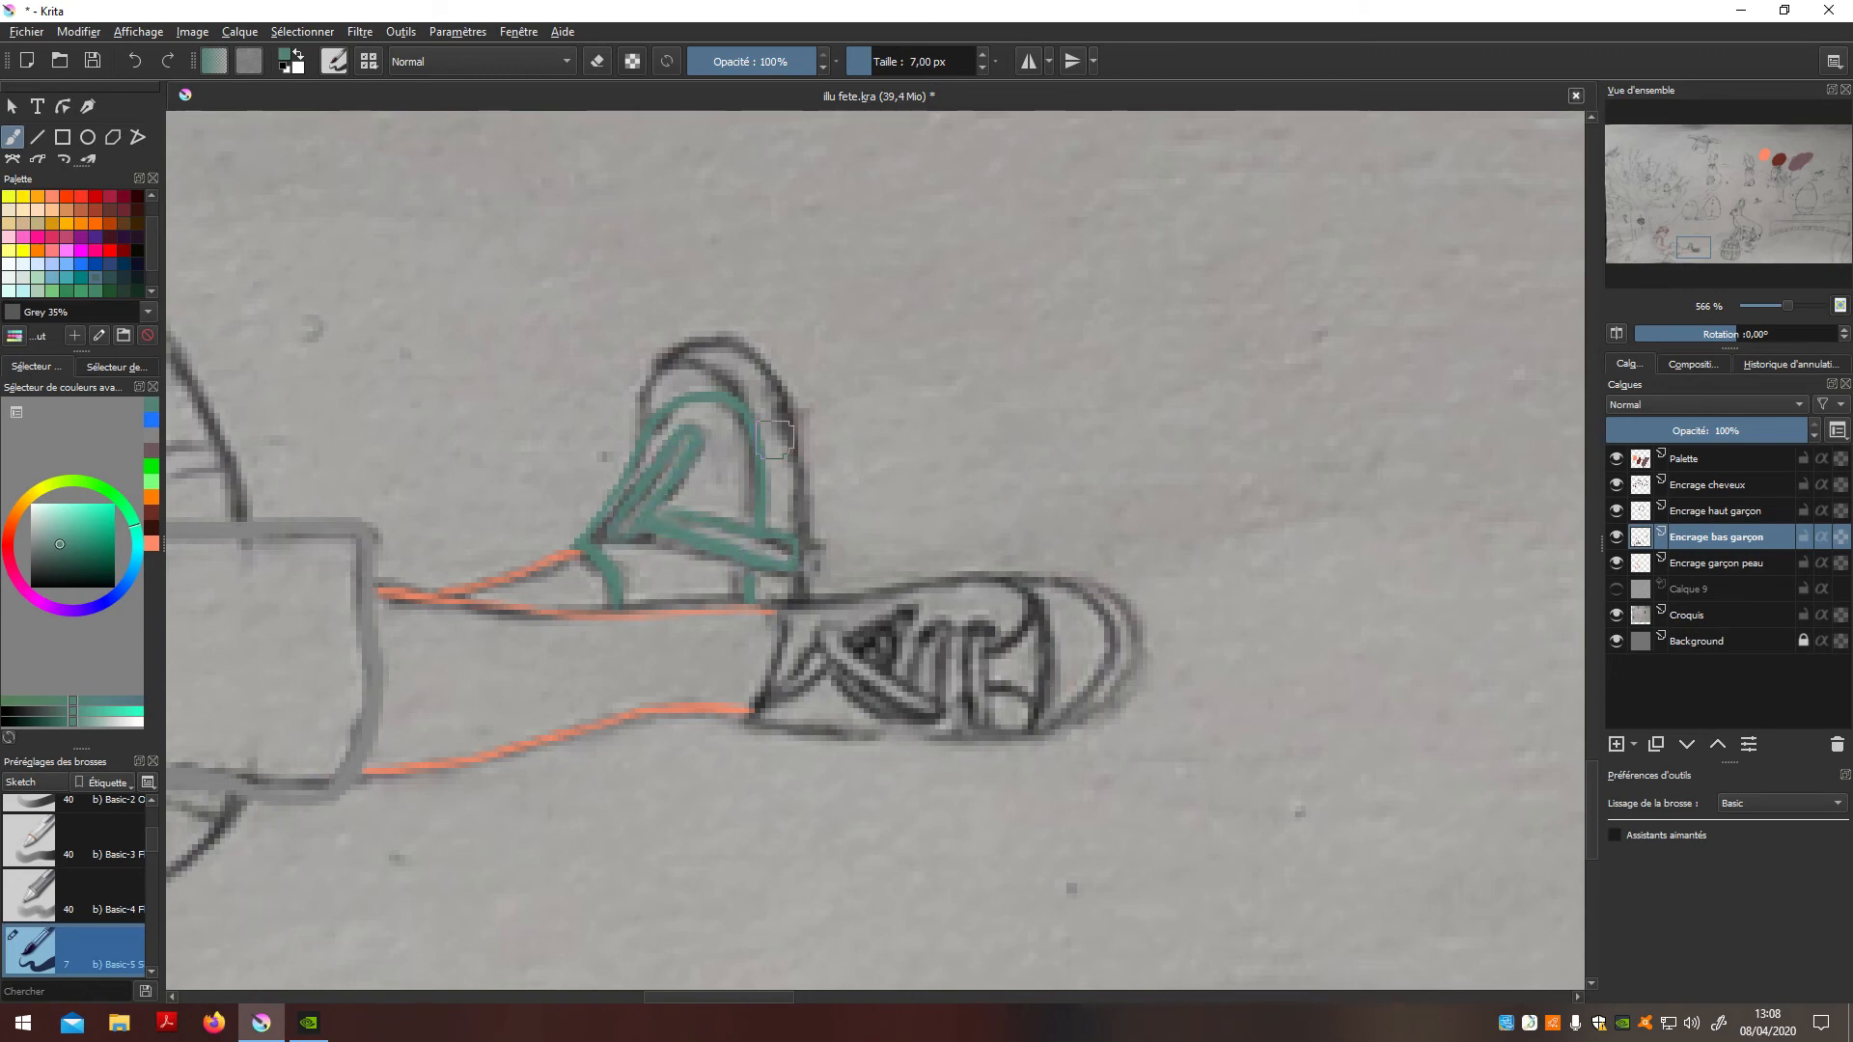
Step: Ink the outline of the lower shoe's upper in grey-green, from the ankle opening to the toe cap seam
{"action": "mouse_move", "coordinate": [789, 609]}
{"action": "left_mouse_down"}
{"action": "mouse_move", "coordinate": [1024, 590]}
{"action": "mouse_move", "coordinate": [1044, 623]}
{"action": "mouse_move", "coordinate": [1039, 708]}
{"action": "mouse_move", "coordinate": [875, 587]}
{"action": "mouse_move", "coordinate": [1023, 593]}
{"action": "mouse_move", "coordinate": [1059, 669]}
{"action": "left_mouse_up"}
{"action": "key", "text": "ctrl+z"}
{"action": "left_click_drag", "start_coordinate": [974, 732], "coordinate": [763, 721]}
{"action": "left_click_drag", "start_coordinate": [779, 603], "coordinate": [753, 712]}
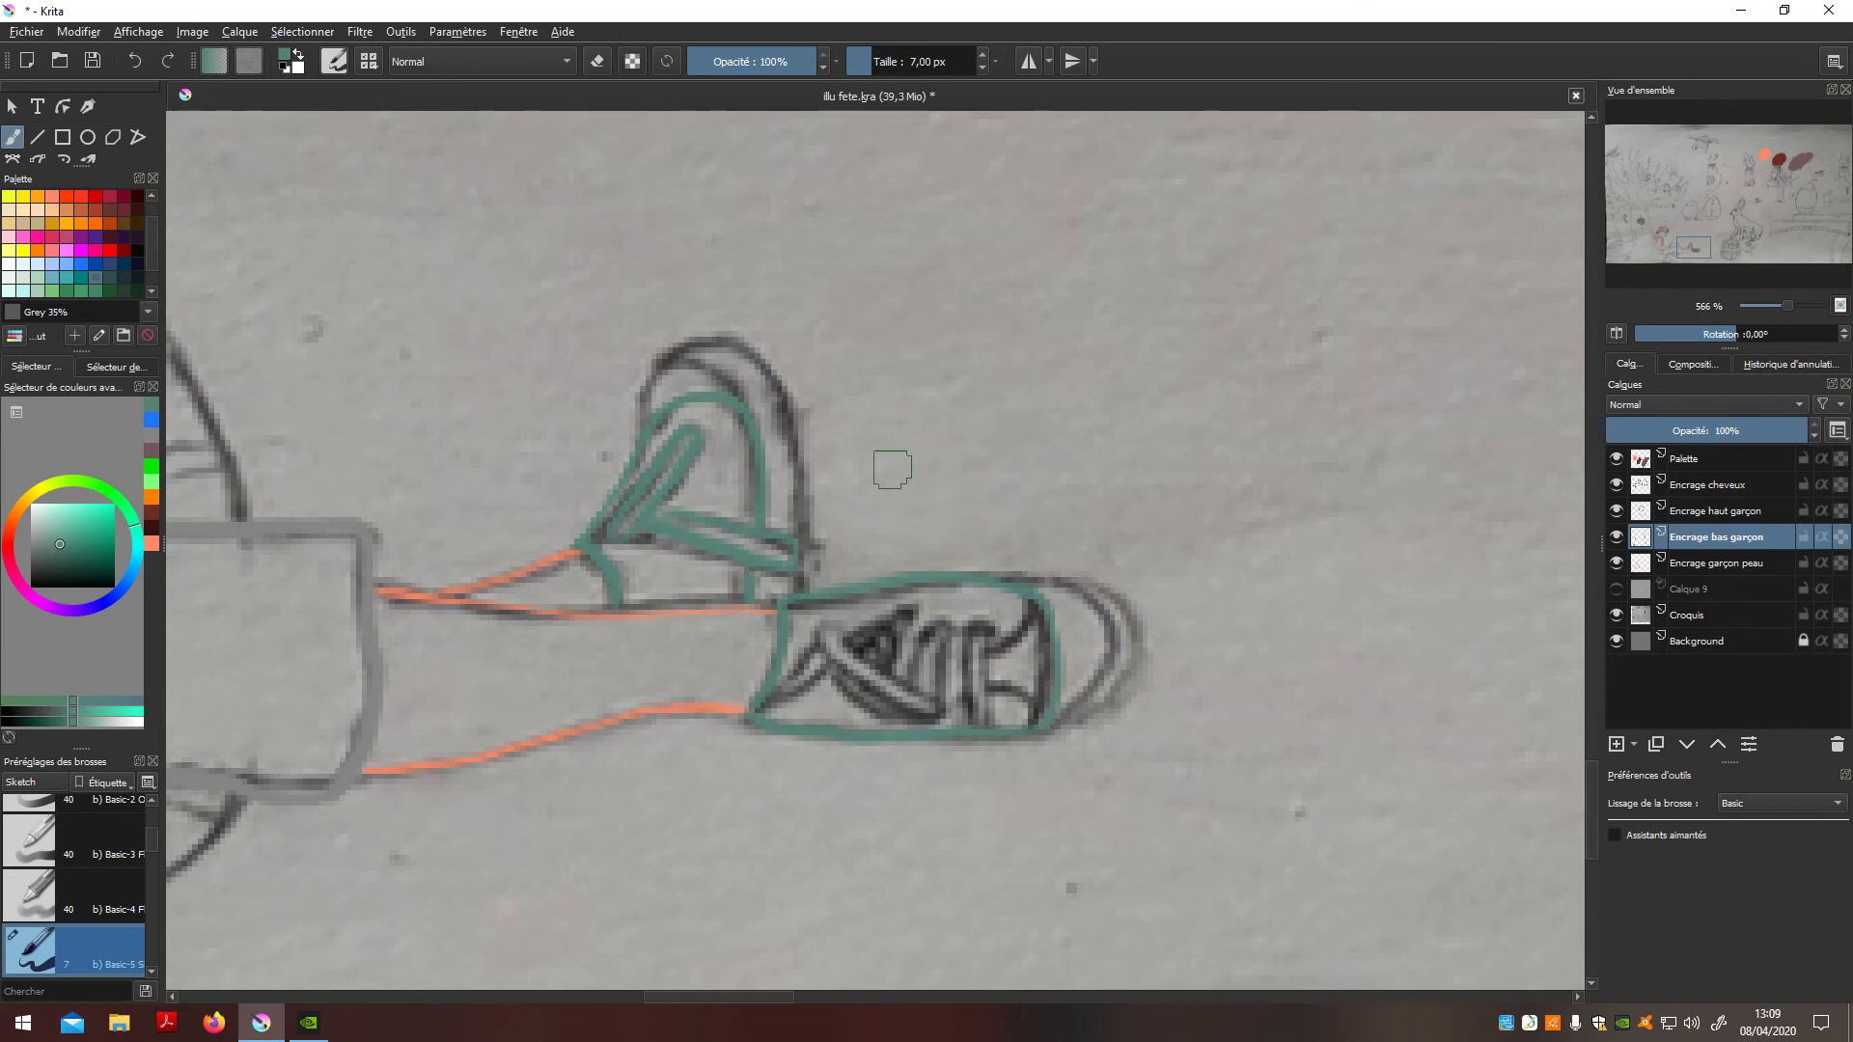
{"action": "left_click", "coordinate": [288, 58]}
{"action": "left_click", "coordinate": [1057, 731]}
Step: Ink the laces and the curved toe details inside the lower shoe in grey-green
{"action": "left_click_drag", "start_coordinate": [844, 668], "coordinate": [946, 719]}
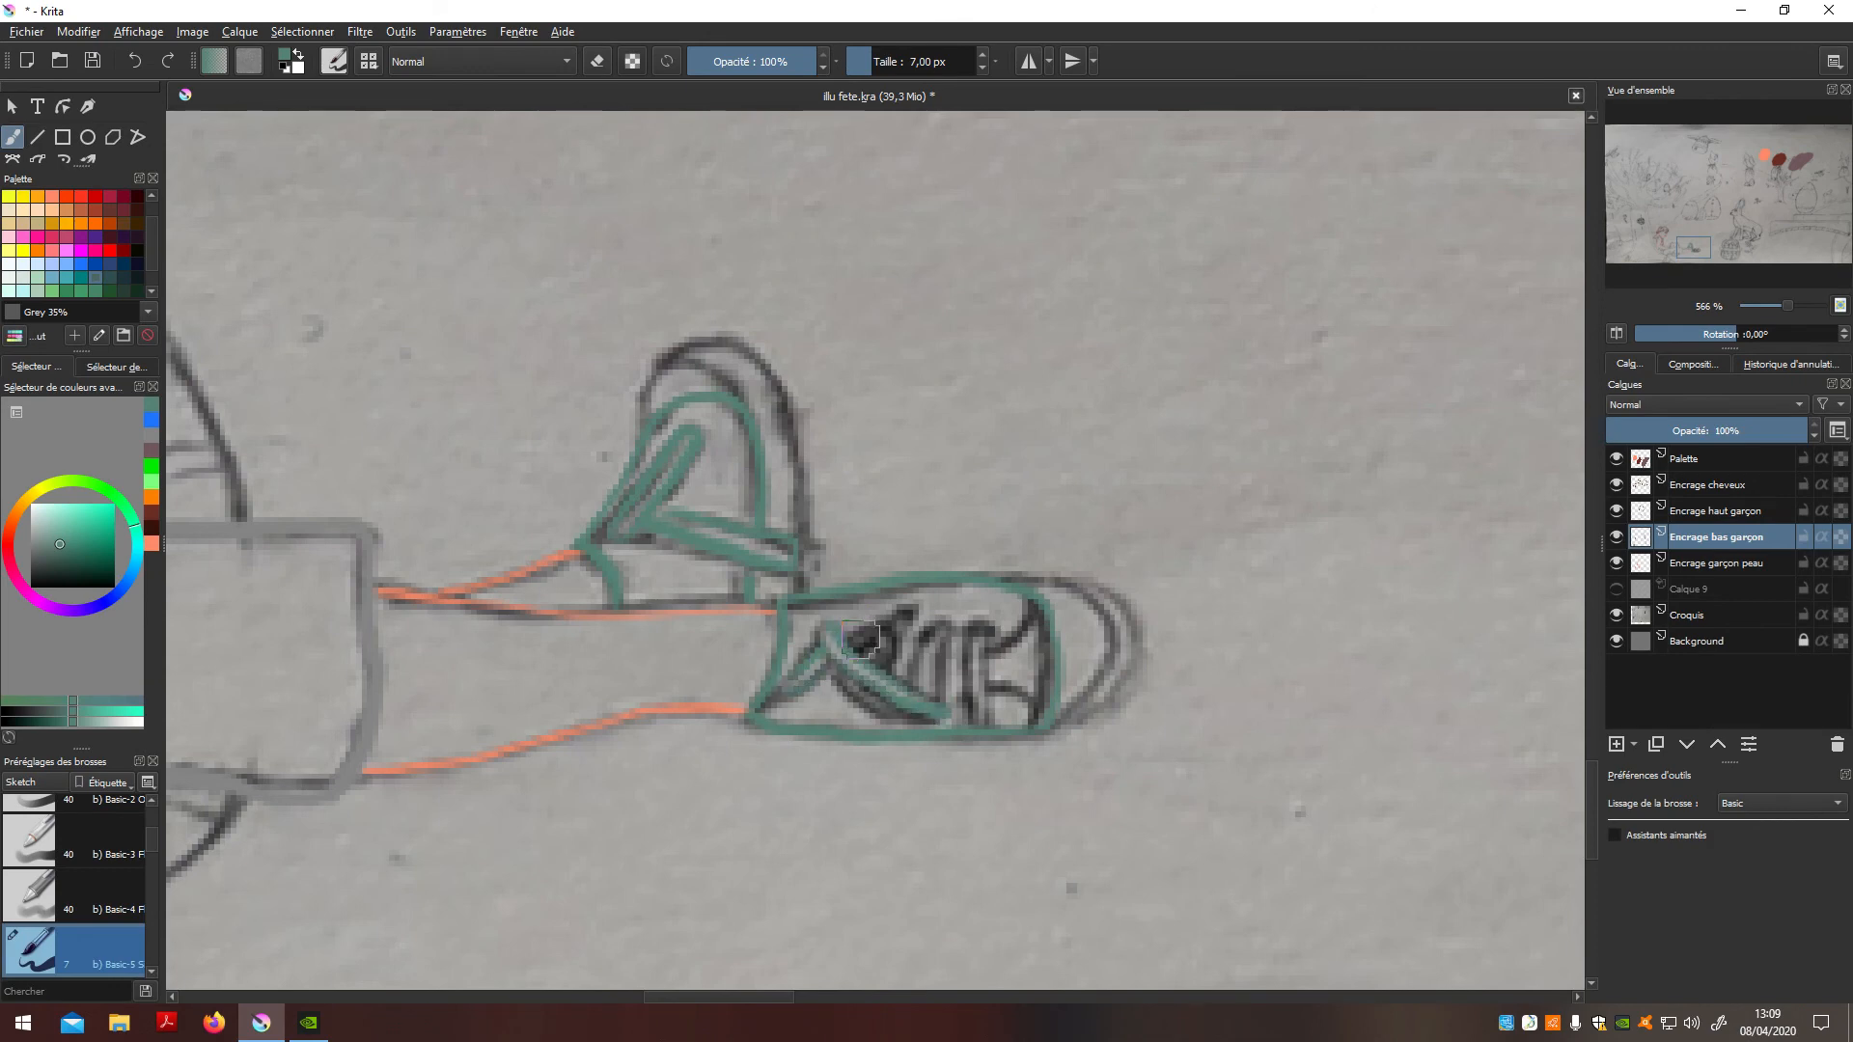
{"action": "left_click_drag", "start_coordinate": [915, 610], "coordinate": [847, 645]}
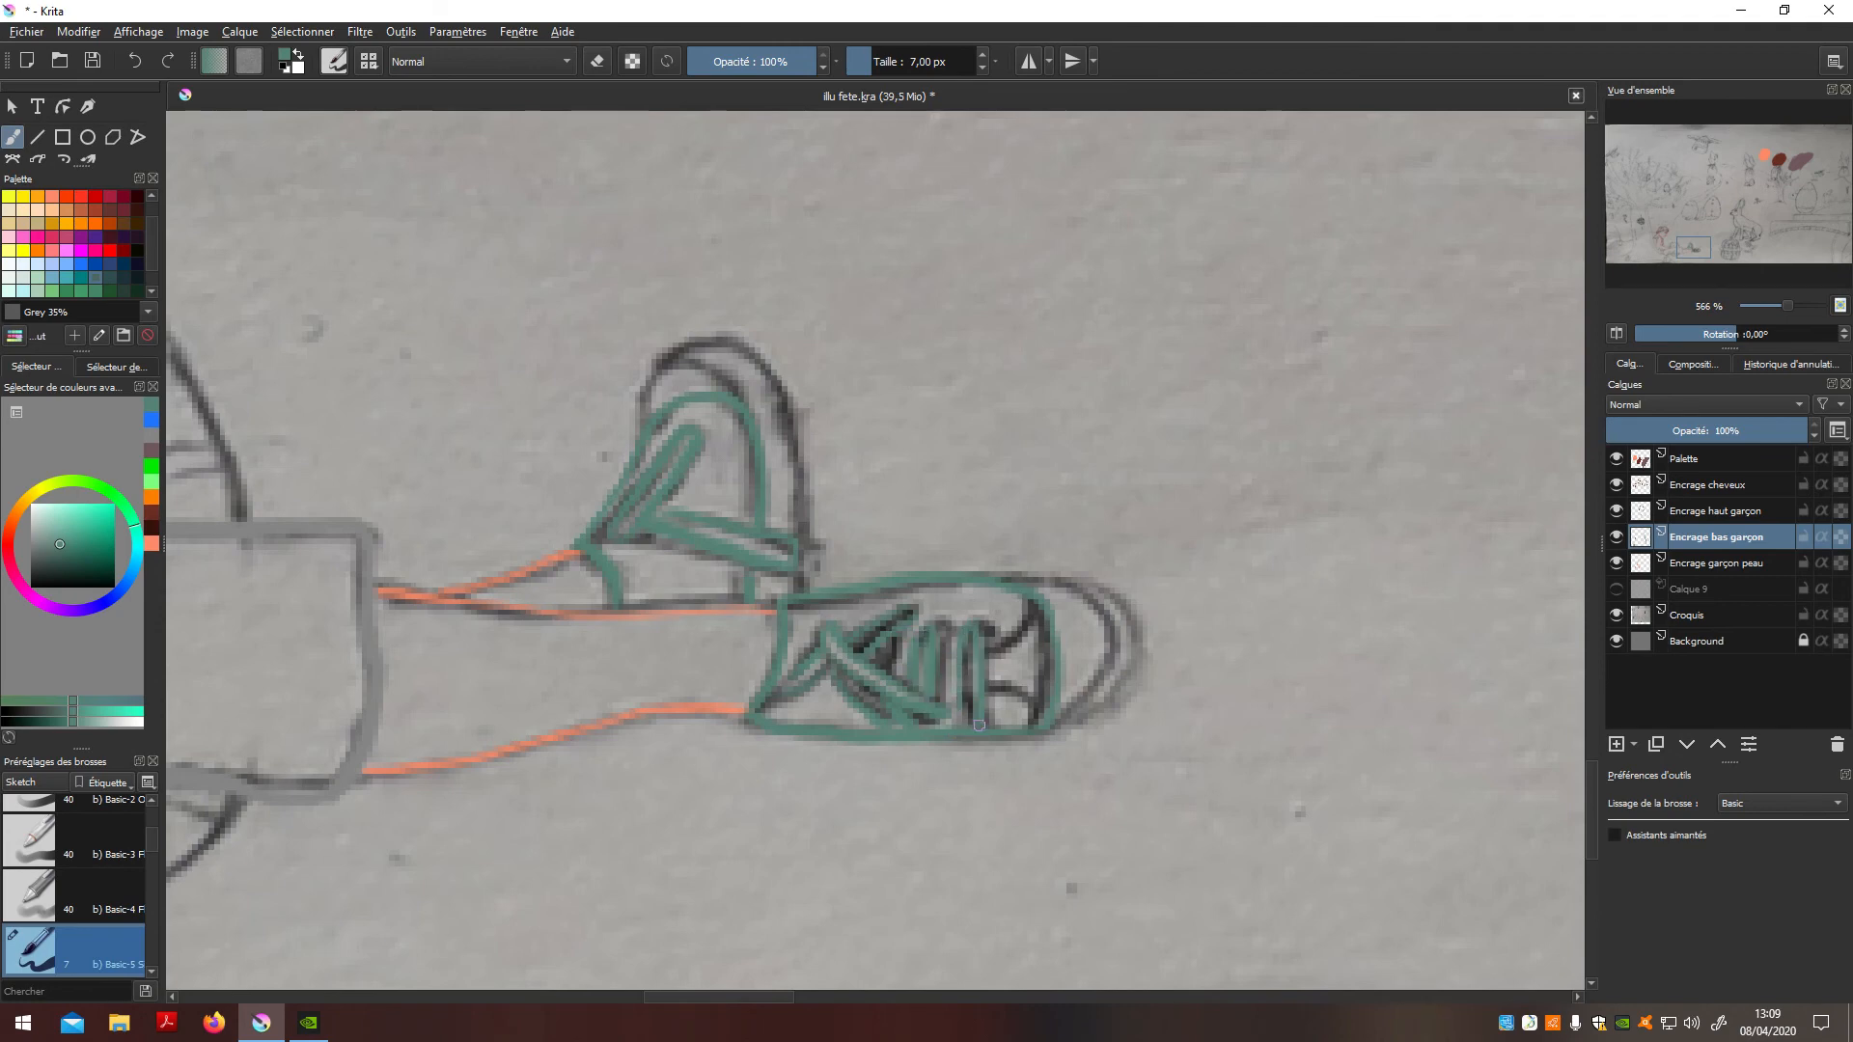
{"action": "left_click_drag", "start_coordinate": [990, 651], "coordinate": [1032, 603]}
{"action": "left_click_drag", "start_coordinate": [986, 687], "coordinate": [1058, 719]}
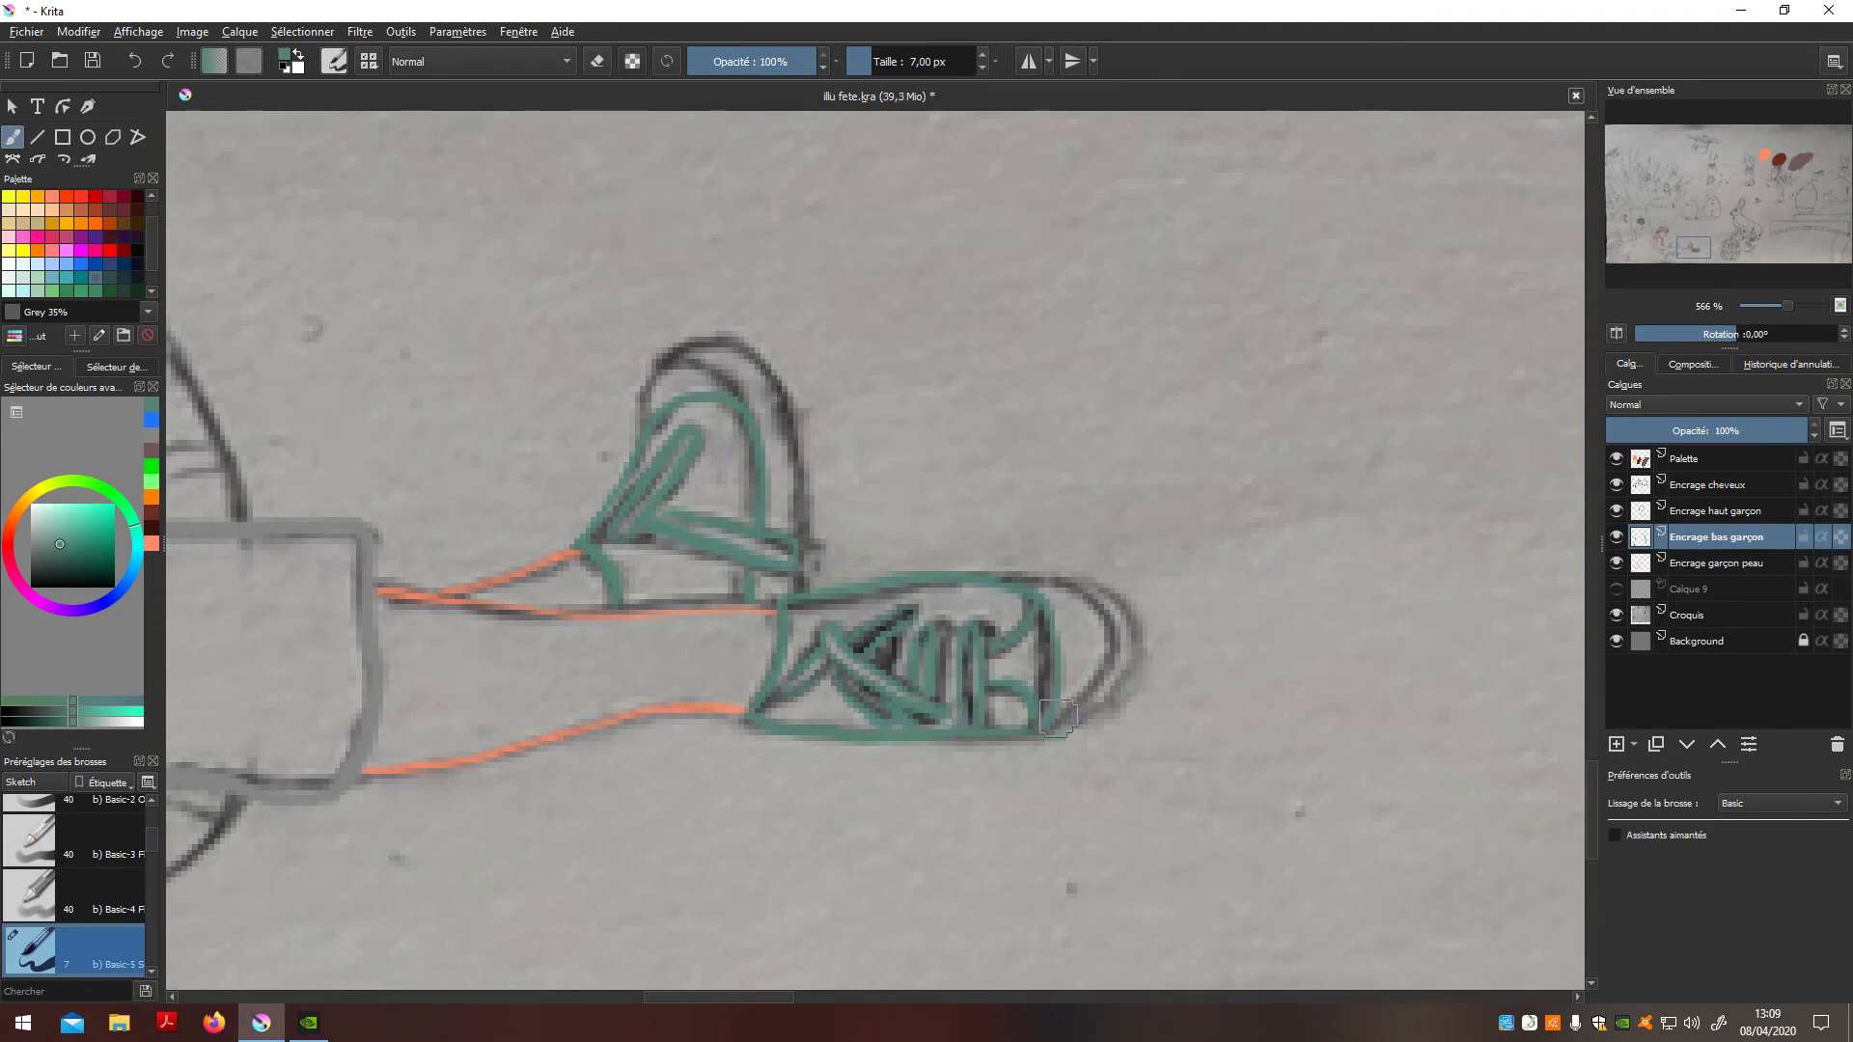
Step: Set the brush colour to light grey and ink the sole of the raised shoe and the toe cap of the lower shoe
{"action": "left_click", "coordinate": [284, 55]}
{"action": "left_click_drag", "start_coordinate": [751, 379], "coordinate": [744, 367]}
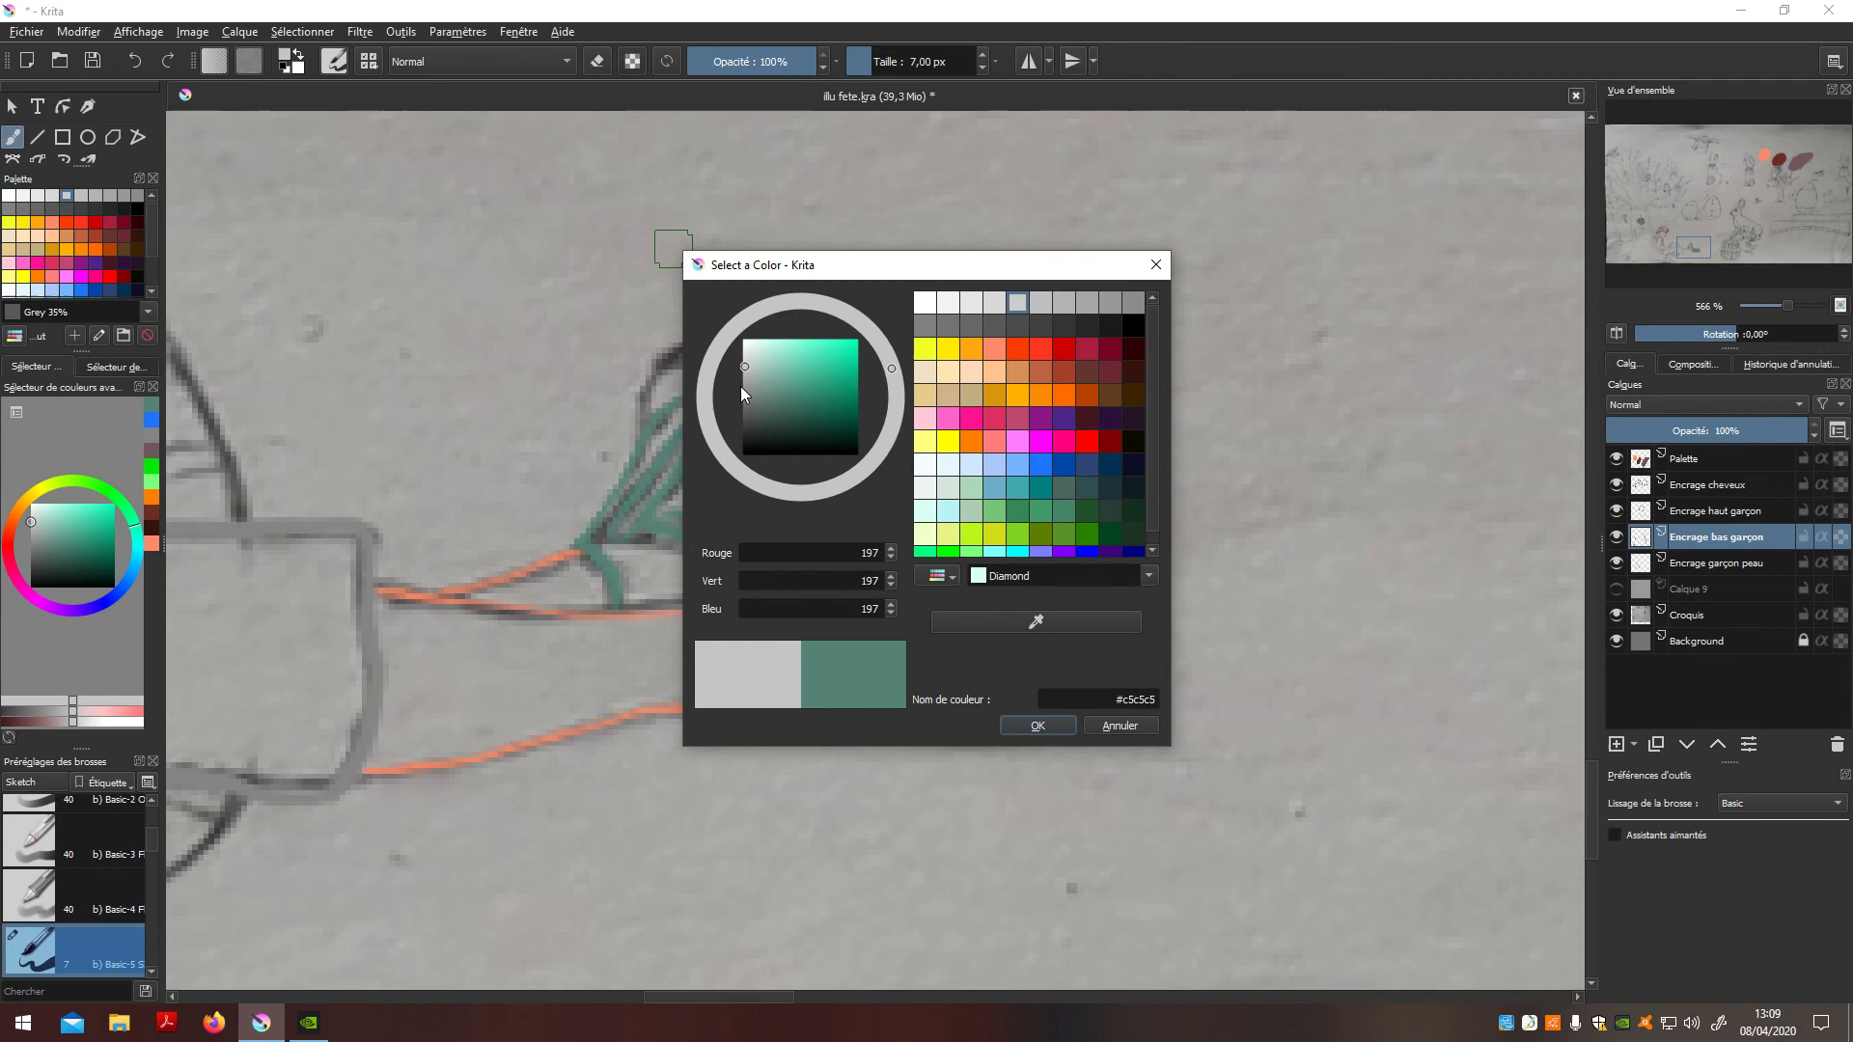
{"action": "left_click", "coordinate": [1038, 724]}
{"action": "mouse_move", "coordinate": [646, 415]}
{"action": "left_mouse_down"}
{"action": "mouse_move", "coordinate": [685, 342]}
{"action": "mouse_move", "coordinate": [746, 357]}
{"action": "mouse_move", "coordinate": [791, 424]}
{"action": "mouse_move", "coordinate": [801, 596]}
{"action": "left_mouse_up"}
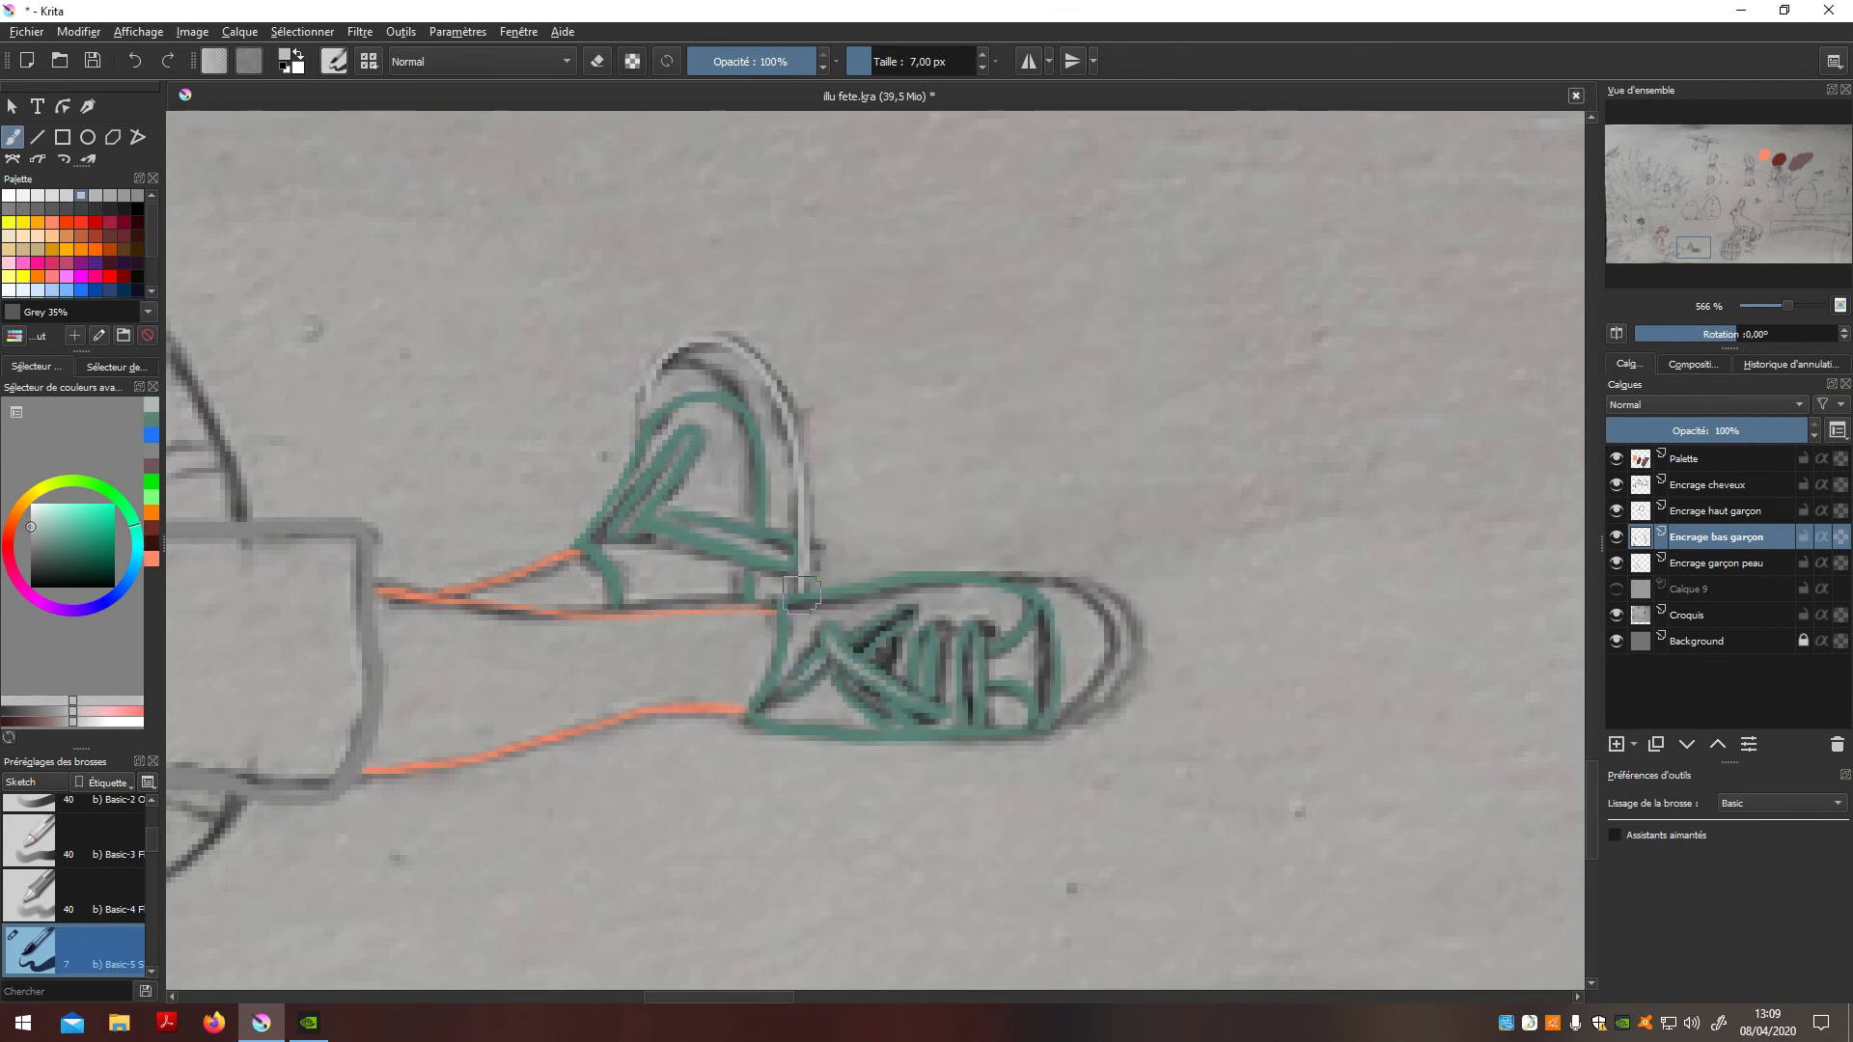
{"action": "key", "text": "ctrl+z"}
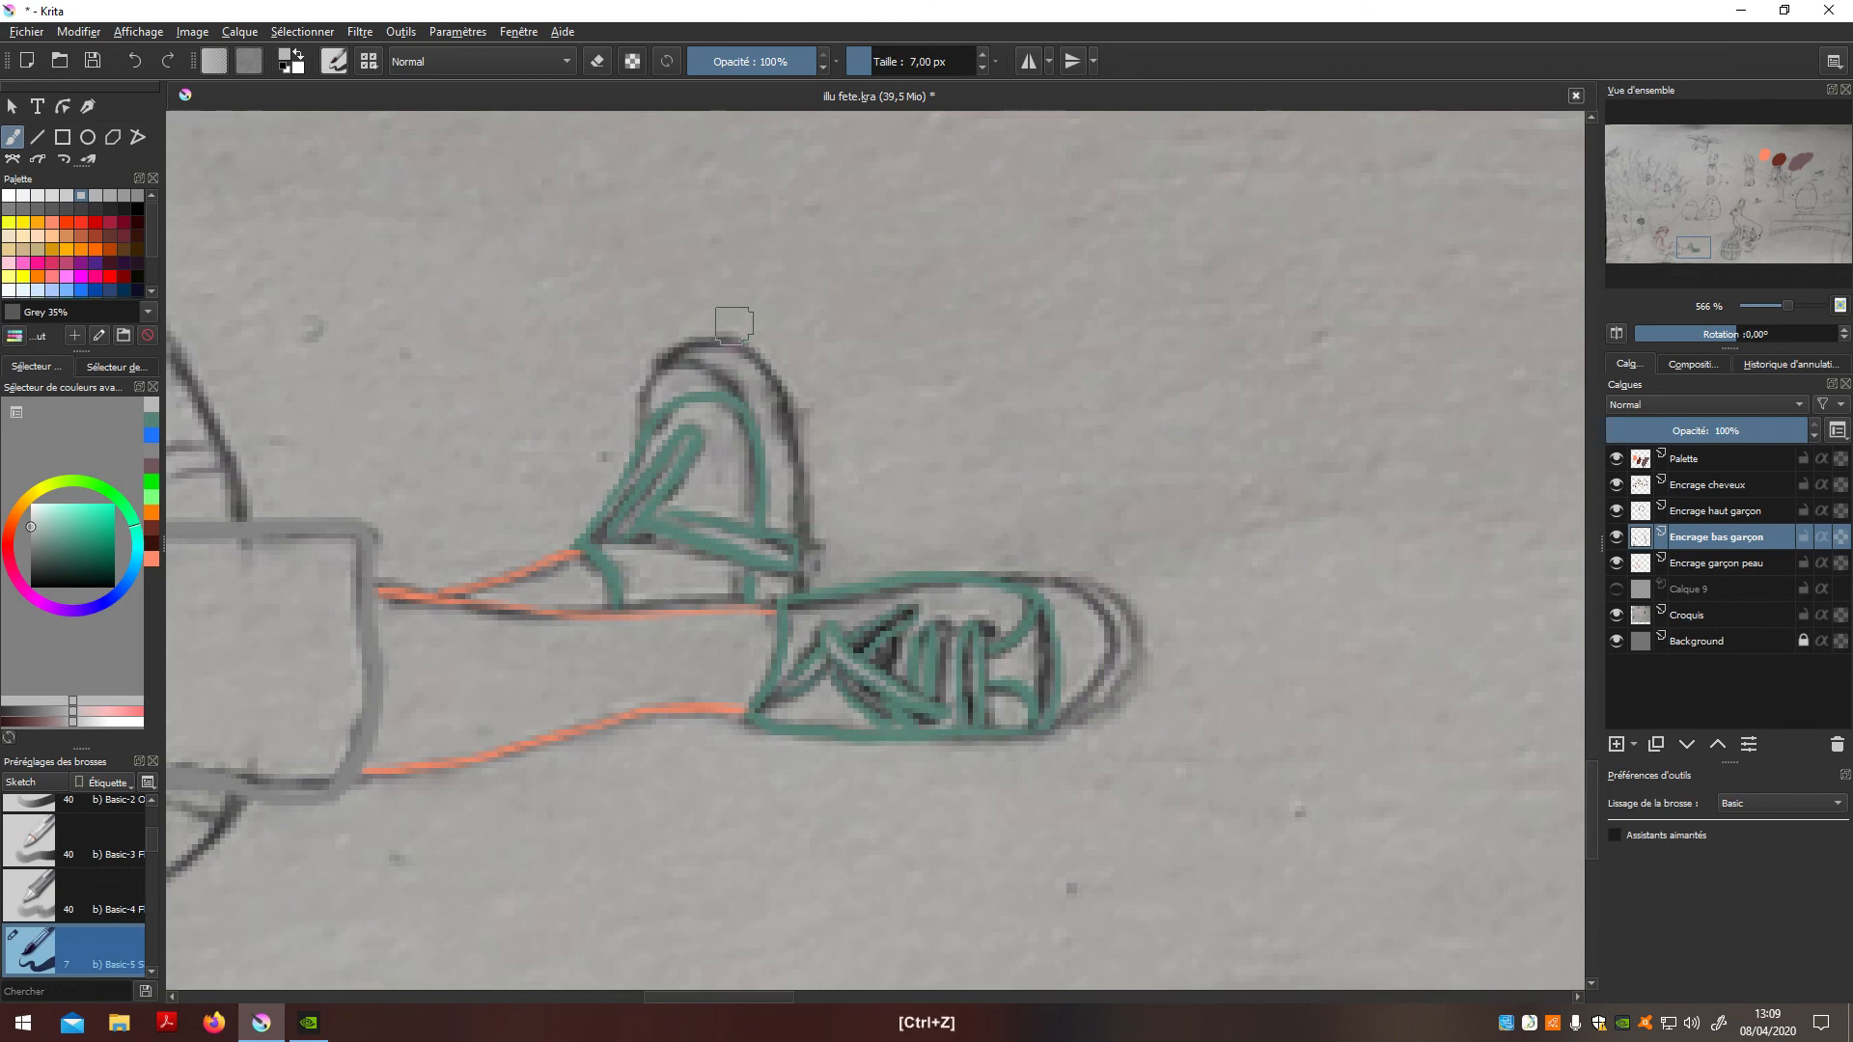
{"action": "mouse_move", "coordinate": [641, 441]}
{"action": "left_mouse_down"}
{"action": "mouse_move", "coordinate": [654, 376]}
{"action": "mouse_move", "coordinate": [691, 341]}
{"action": "mouse_move", "coordinate": [742, 347]}
{"action": "mouse_move", "coordinate": [788, 415]}
{"action": "mouse_move", "coordinate": [806, 594]}
{"action": "left_mouse_up"}
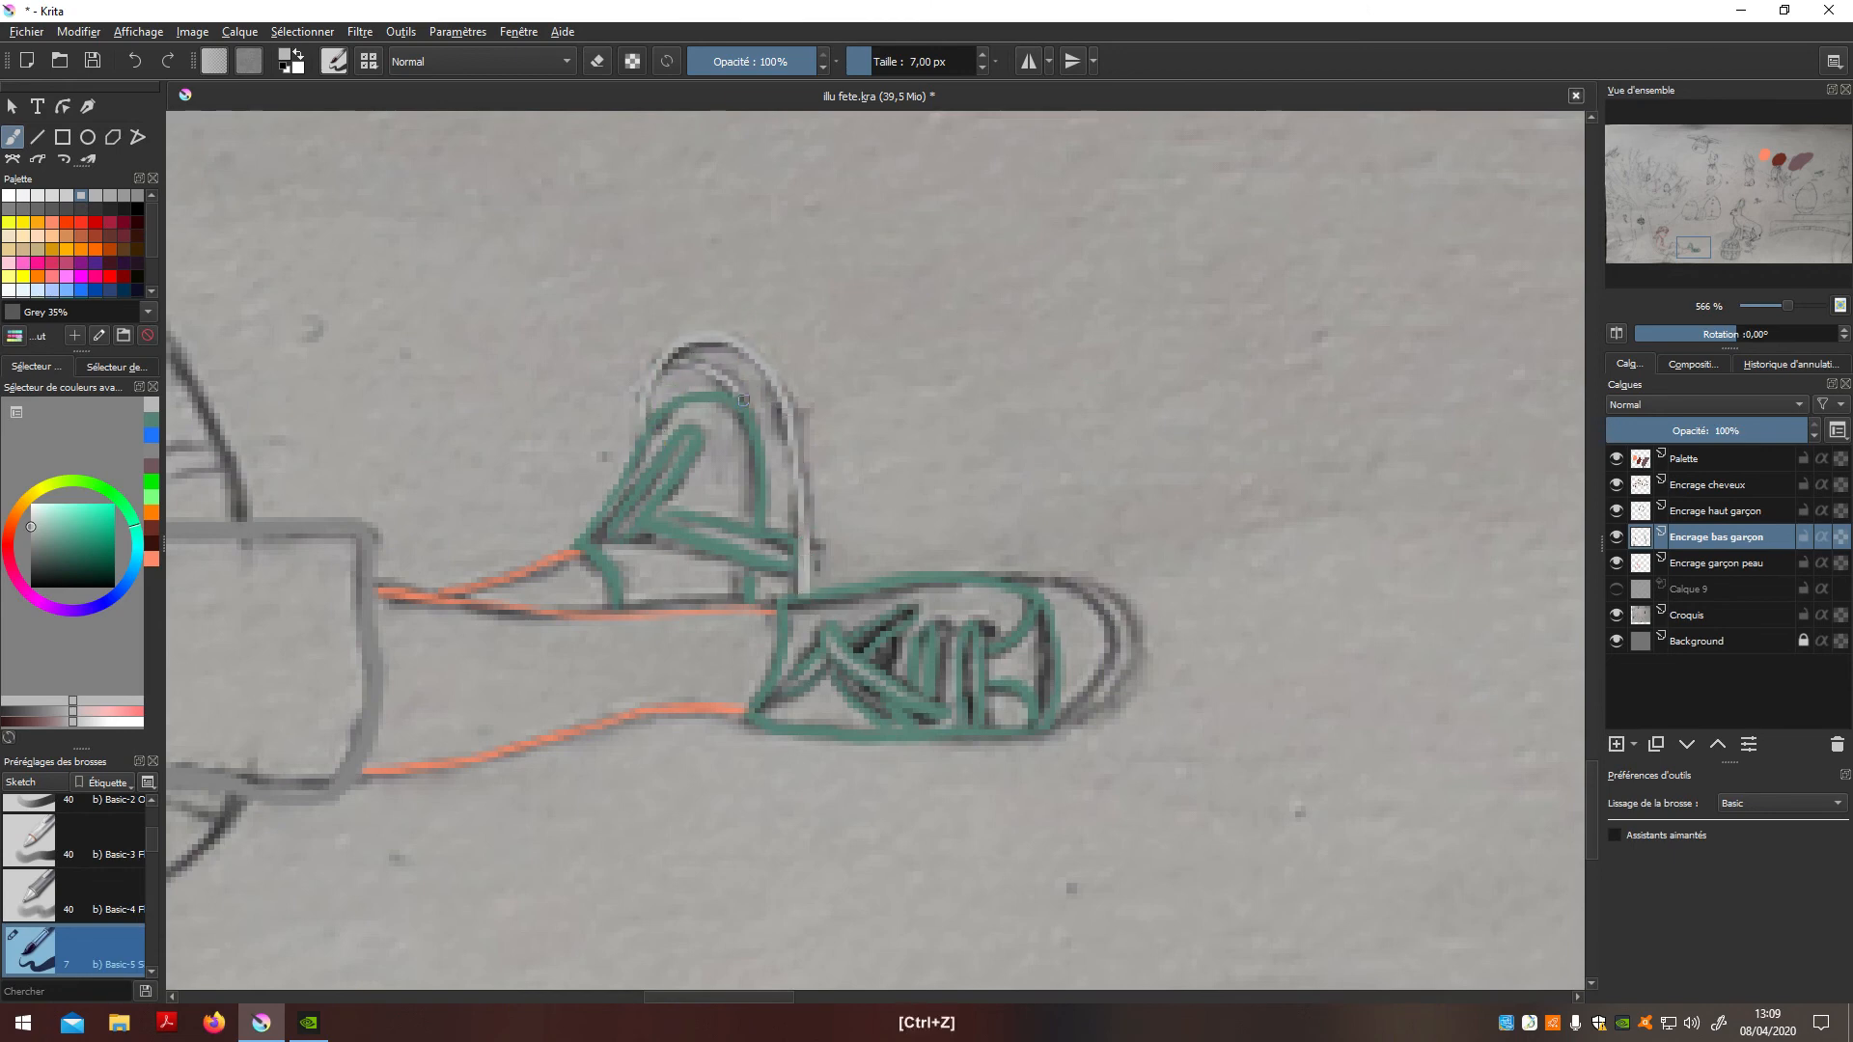
{"action": "mouse_move", "coordinate": [1084, 588]}
{"action": "left_mouse_down"}
{"action": "mouse_move", "coordinate": [1107, 619]}
{"action": "mouse_move", "coordinate": [1104, 672]}
{"action": "mouse_move", "coordinate": [1047, 724]}
{"action": "left_mouse_up"}
{"action": "mouse_move", "coordinate": [1086, 582]}
{"action": "left_mouse_down"}
{"action": "mouse_move", "coordinate": [1136, 617]}
{"action": "mouse_move", "coordinate": [1132, 678]}
{"action": "mouse_move", "coordinate": [1046, 726]}
{"action": "left_mouse_up"}
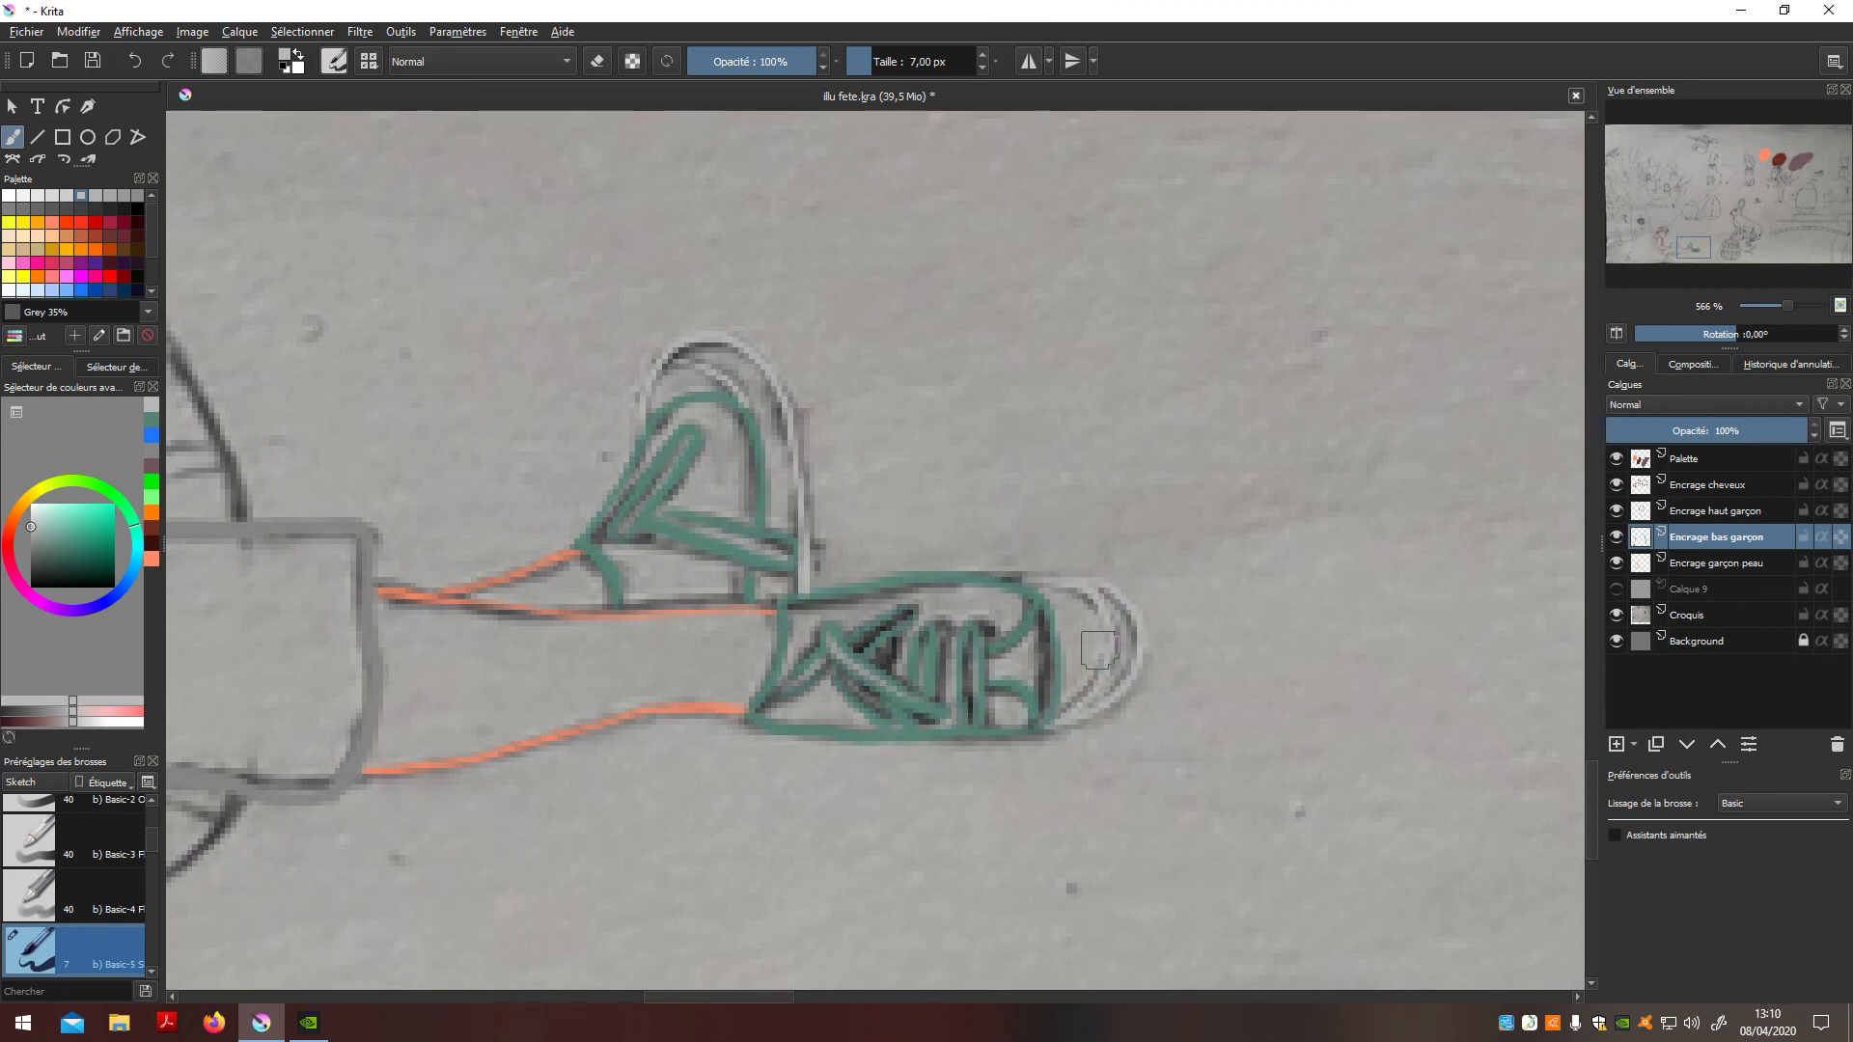
Step: Toggle the white fill layer to check the inked shoes with and without the sketch, leaving the fill layer hidden
{"action": "left_click", "coordinate": [1616, 588]}
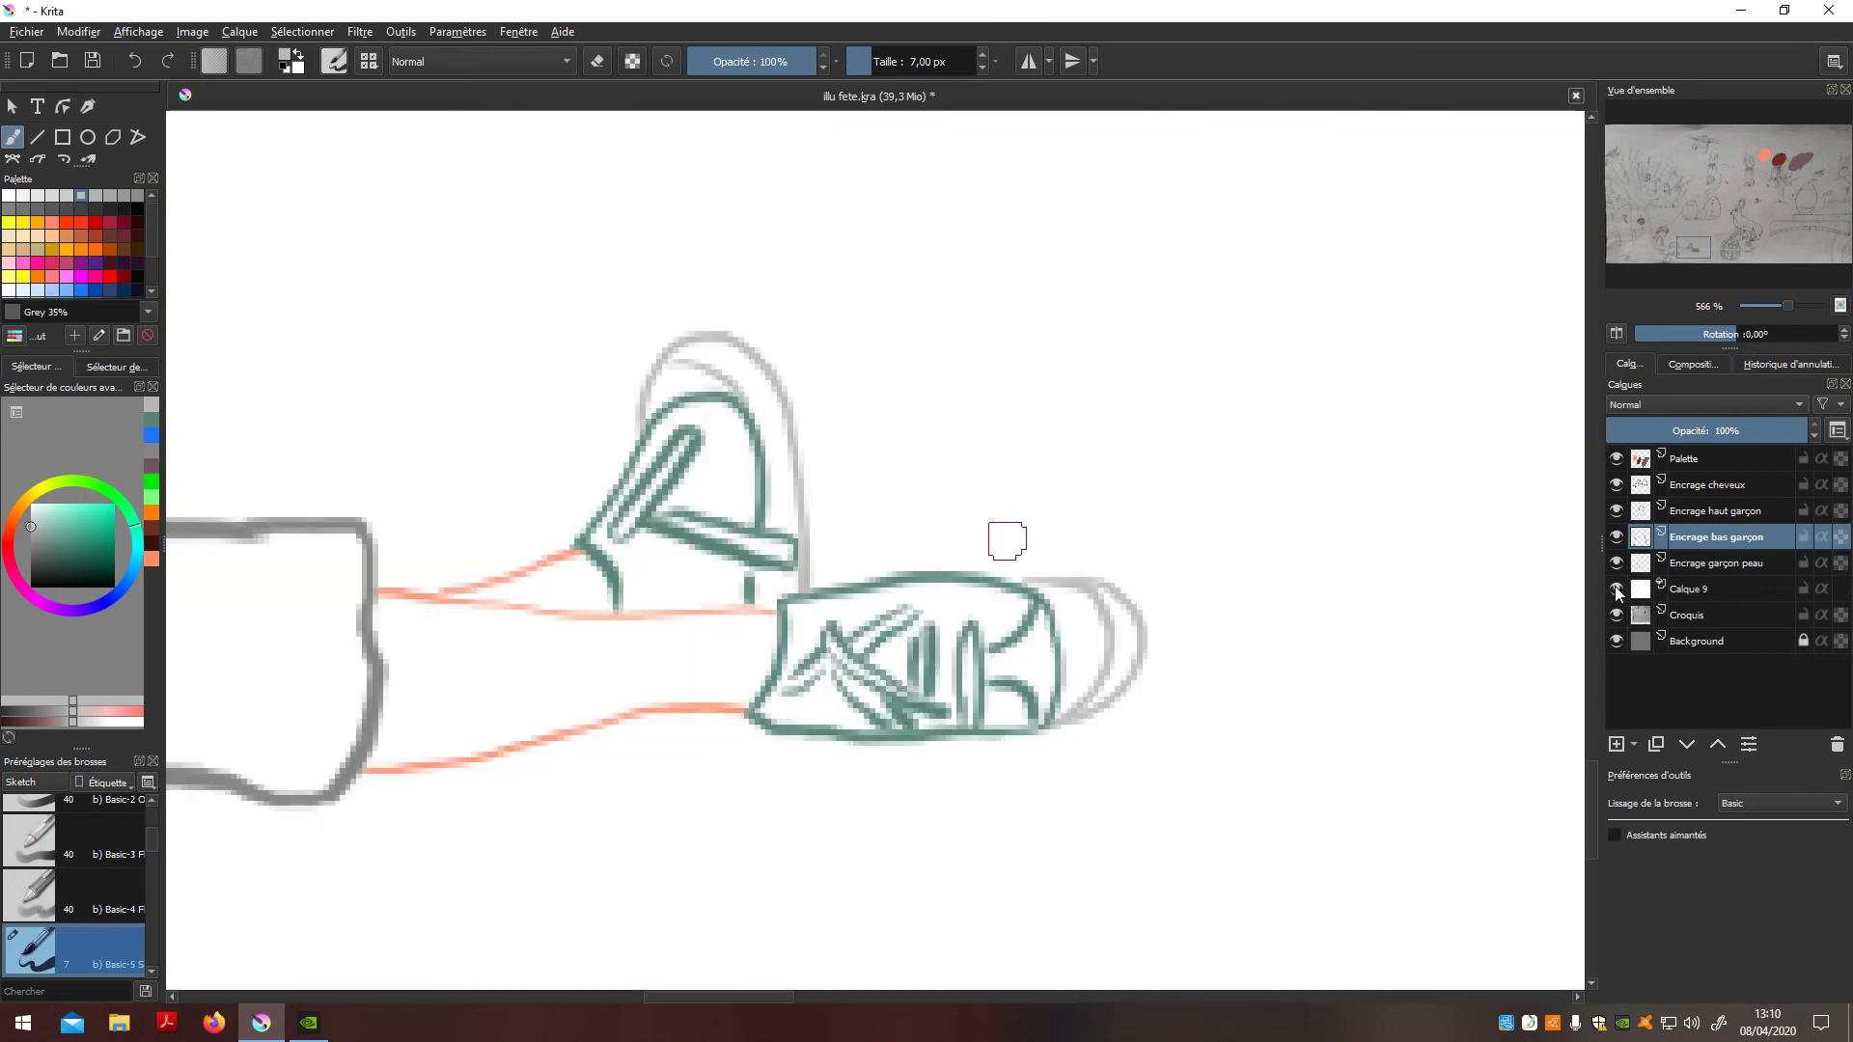
{"action": "key", "text": "ctrl+z"}
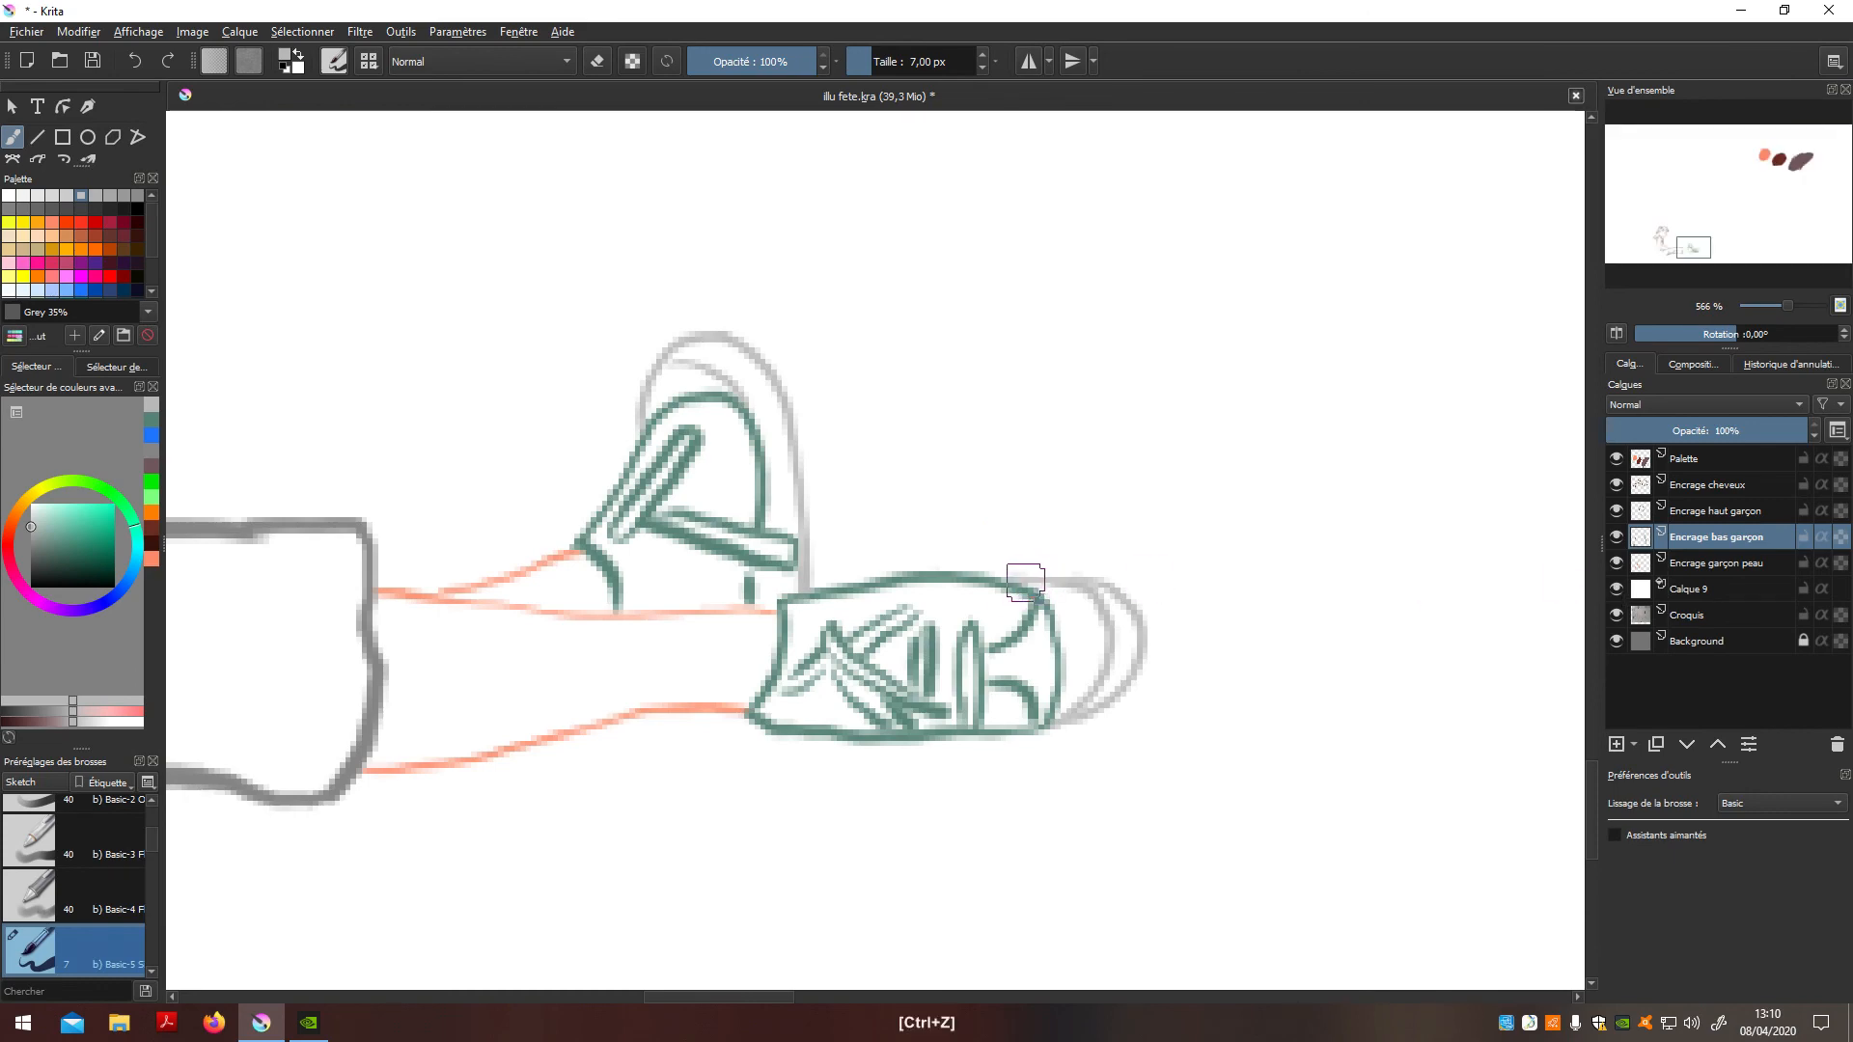
{"action": "left_click", "coordinate": [1617, 591]}
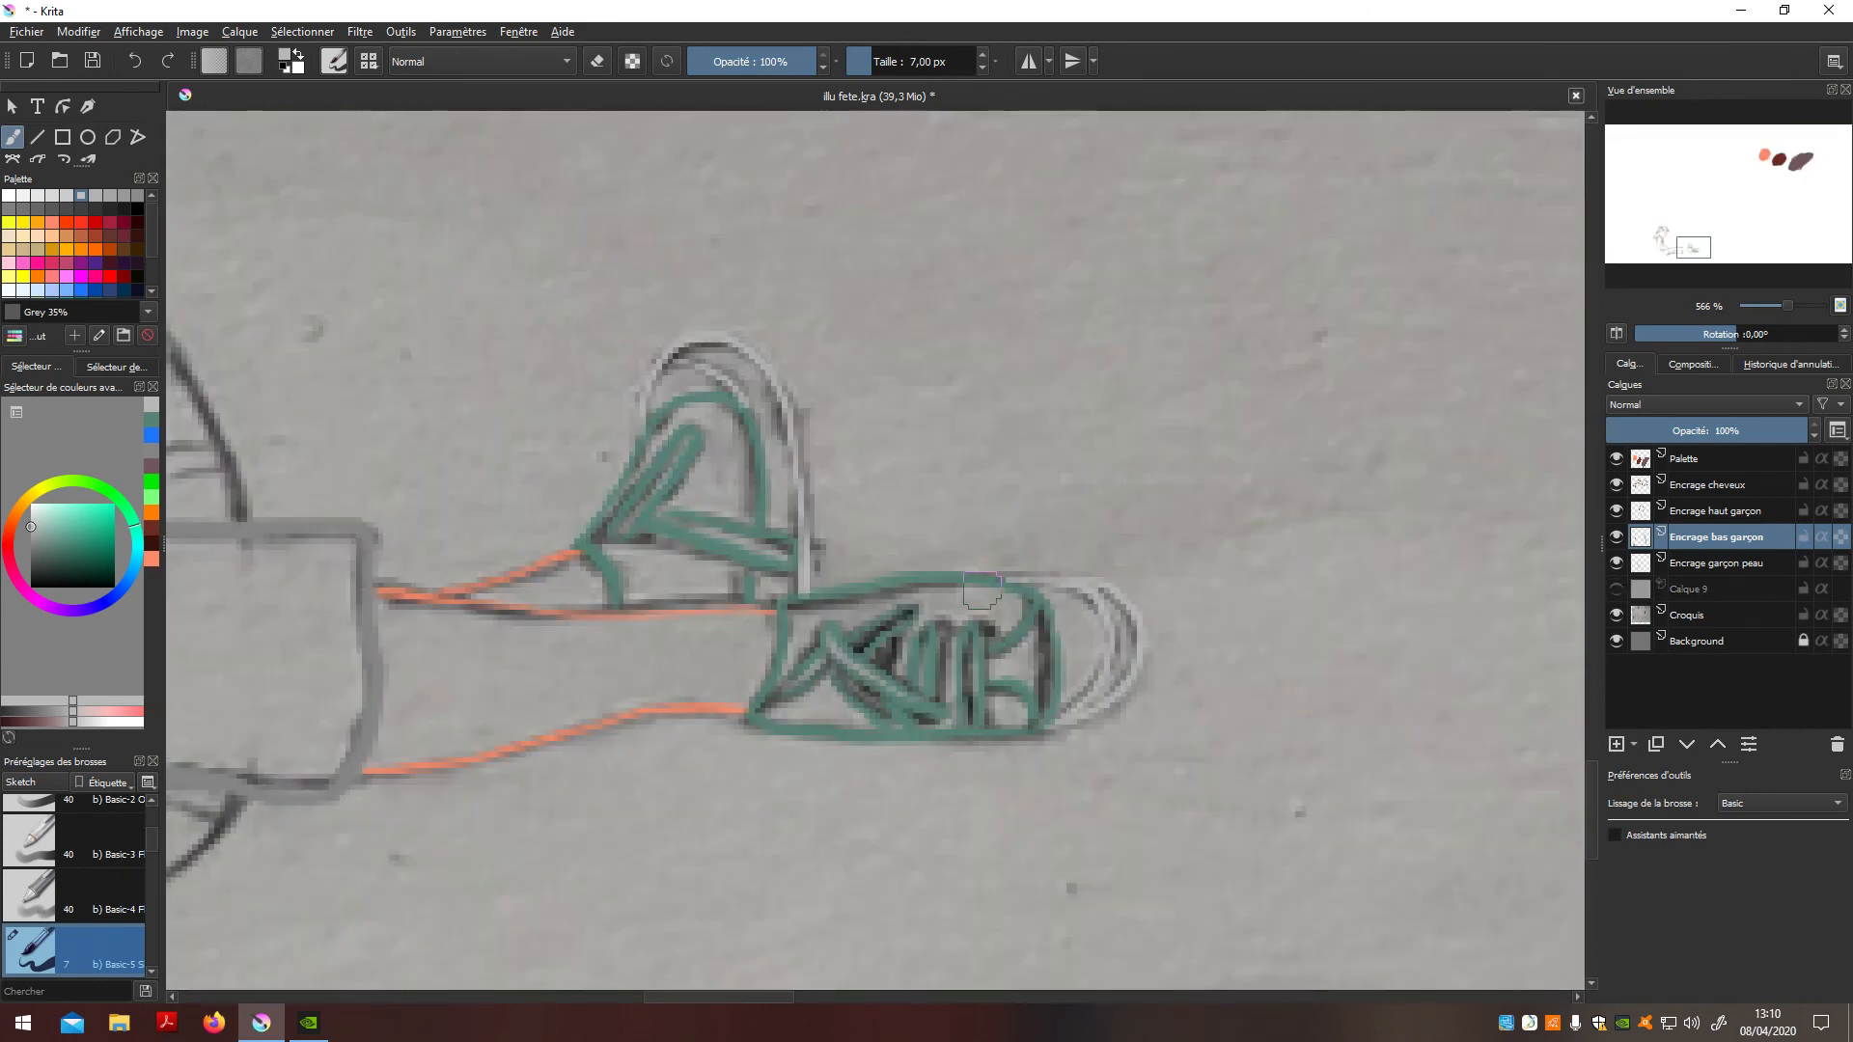
{"action": "scroll", "coordinate": [1010, 556], "scroll_direction": "down", "scroll_amount": 3}
{"action": "scroll", "coordinate": [1010, 556], "scroll_direction": "up", "scroll_amount": 3}
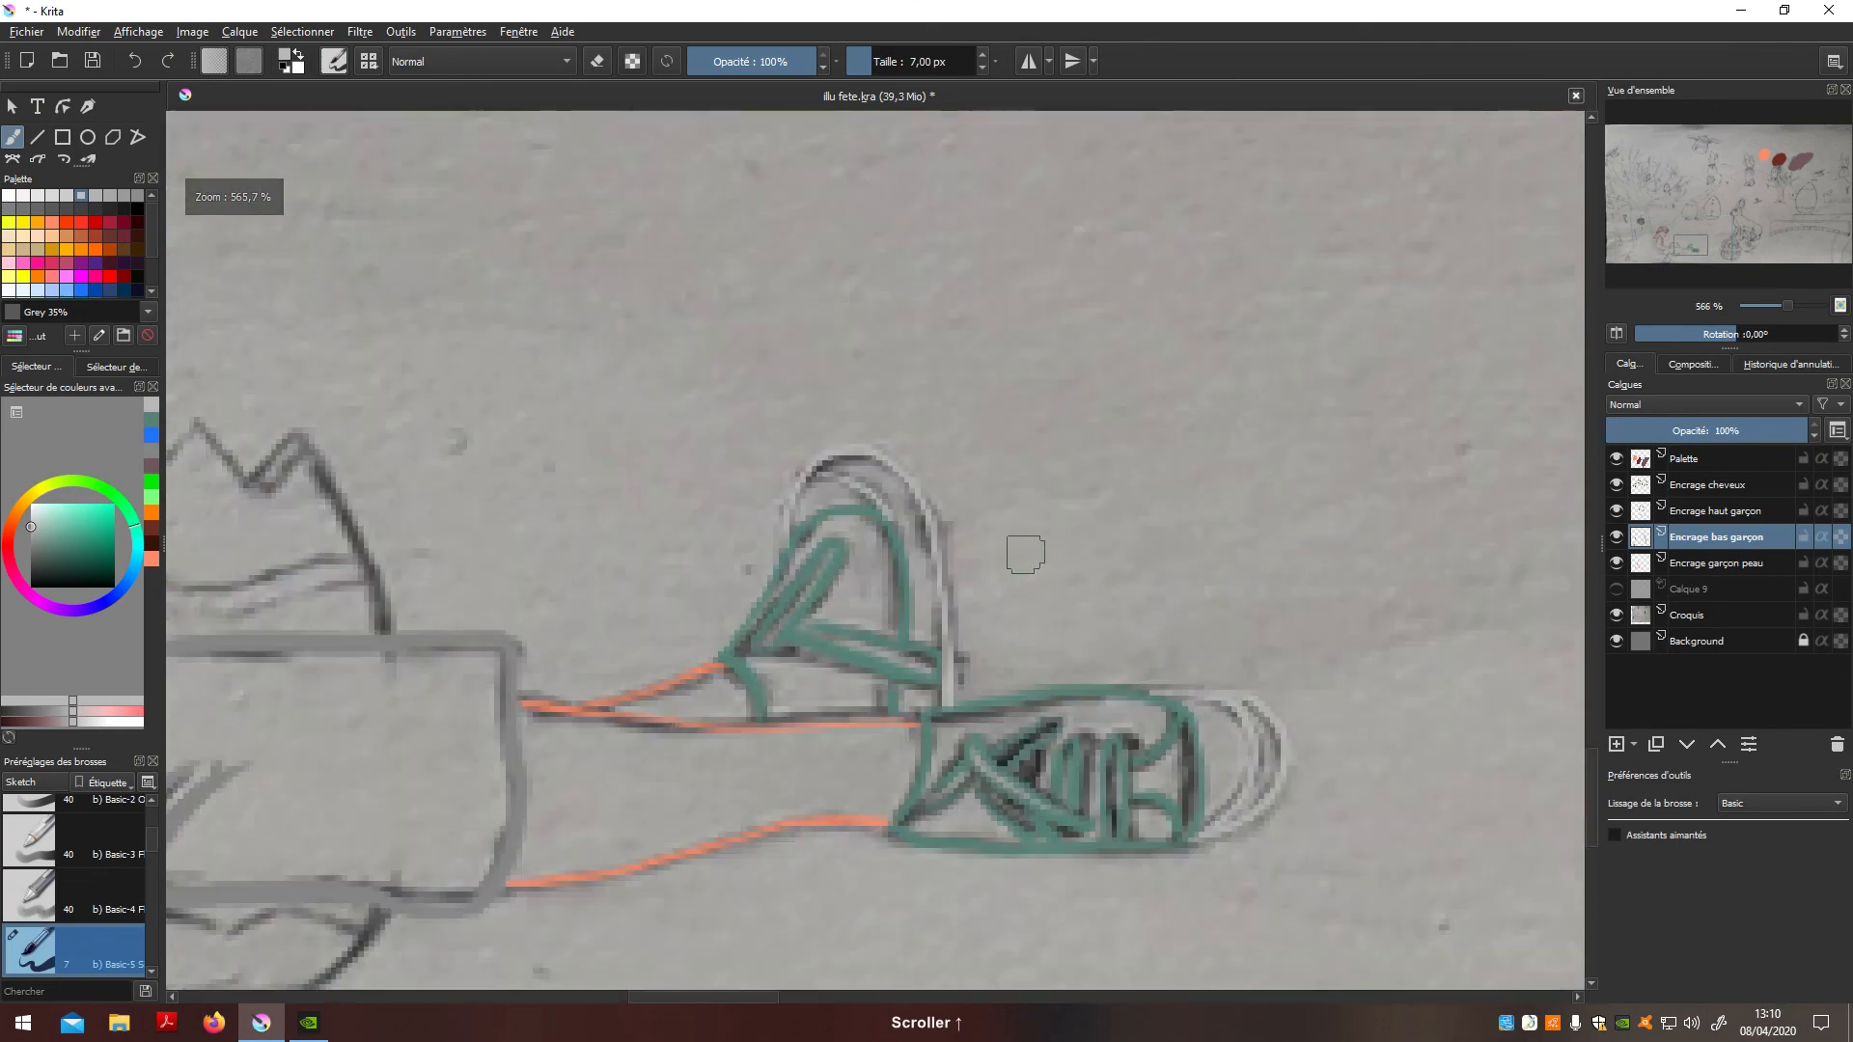
{"action": "scroll", "coordinate": [767, 522], "scroll_direction": "up", "scroll_amount": 1}
{"action": "left_click", "coordinate": [1617, 590]}
{"action": "left_click", "coordinate": [1617, 590]}
Step: Make the Encrage cheveux layer active for more inking on the boy's hair
{"action": "scroll", "coordinate": [1123, 617], "scroll_direction": "down", "scroll_amount": 4}
{"action": "left_click_drag", "start_coordinate": [1034, 641], "coordinate": [1265, 814]}
{"action": "scroll", "coordinate": [1026, 802], "scroll_direction": "up", "scroll_amount": 5}
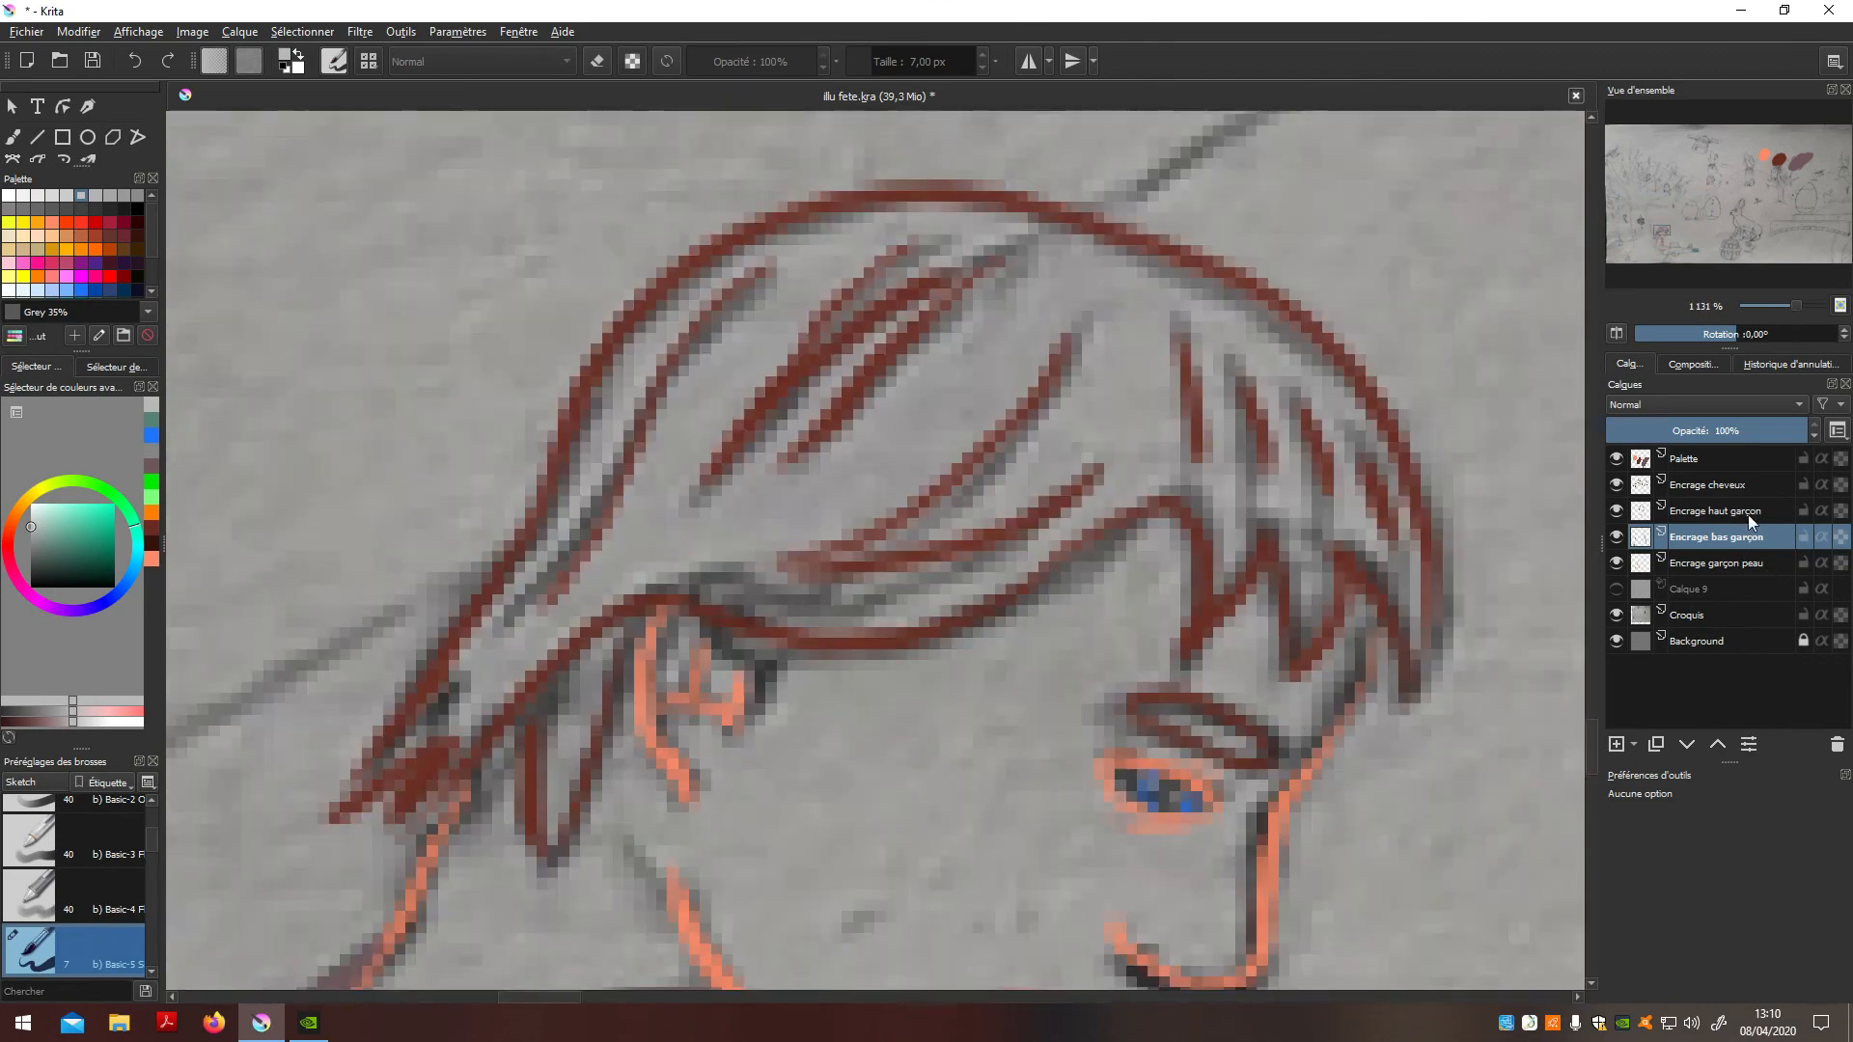
{"action": "left_click", "coordinate": [1745, 484]}
{"action": "scroll", "coordinate": [830, 646], "scroll_direction": "down", "scroll_amount": 3}
{"action": "scroll", "coordinate": [808, 632], "scroll_direction": "up", "scroll_amount": 2}
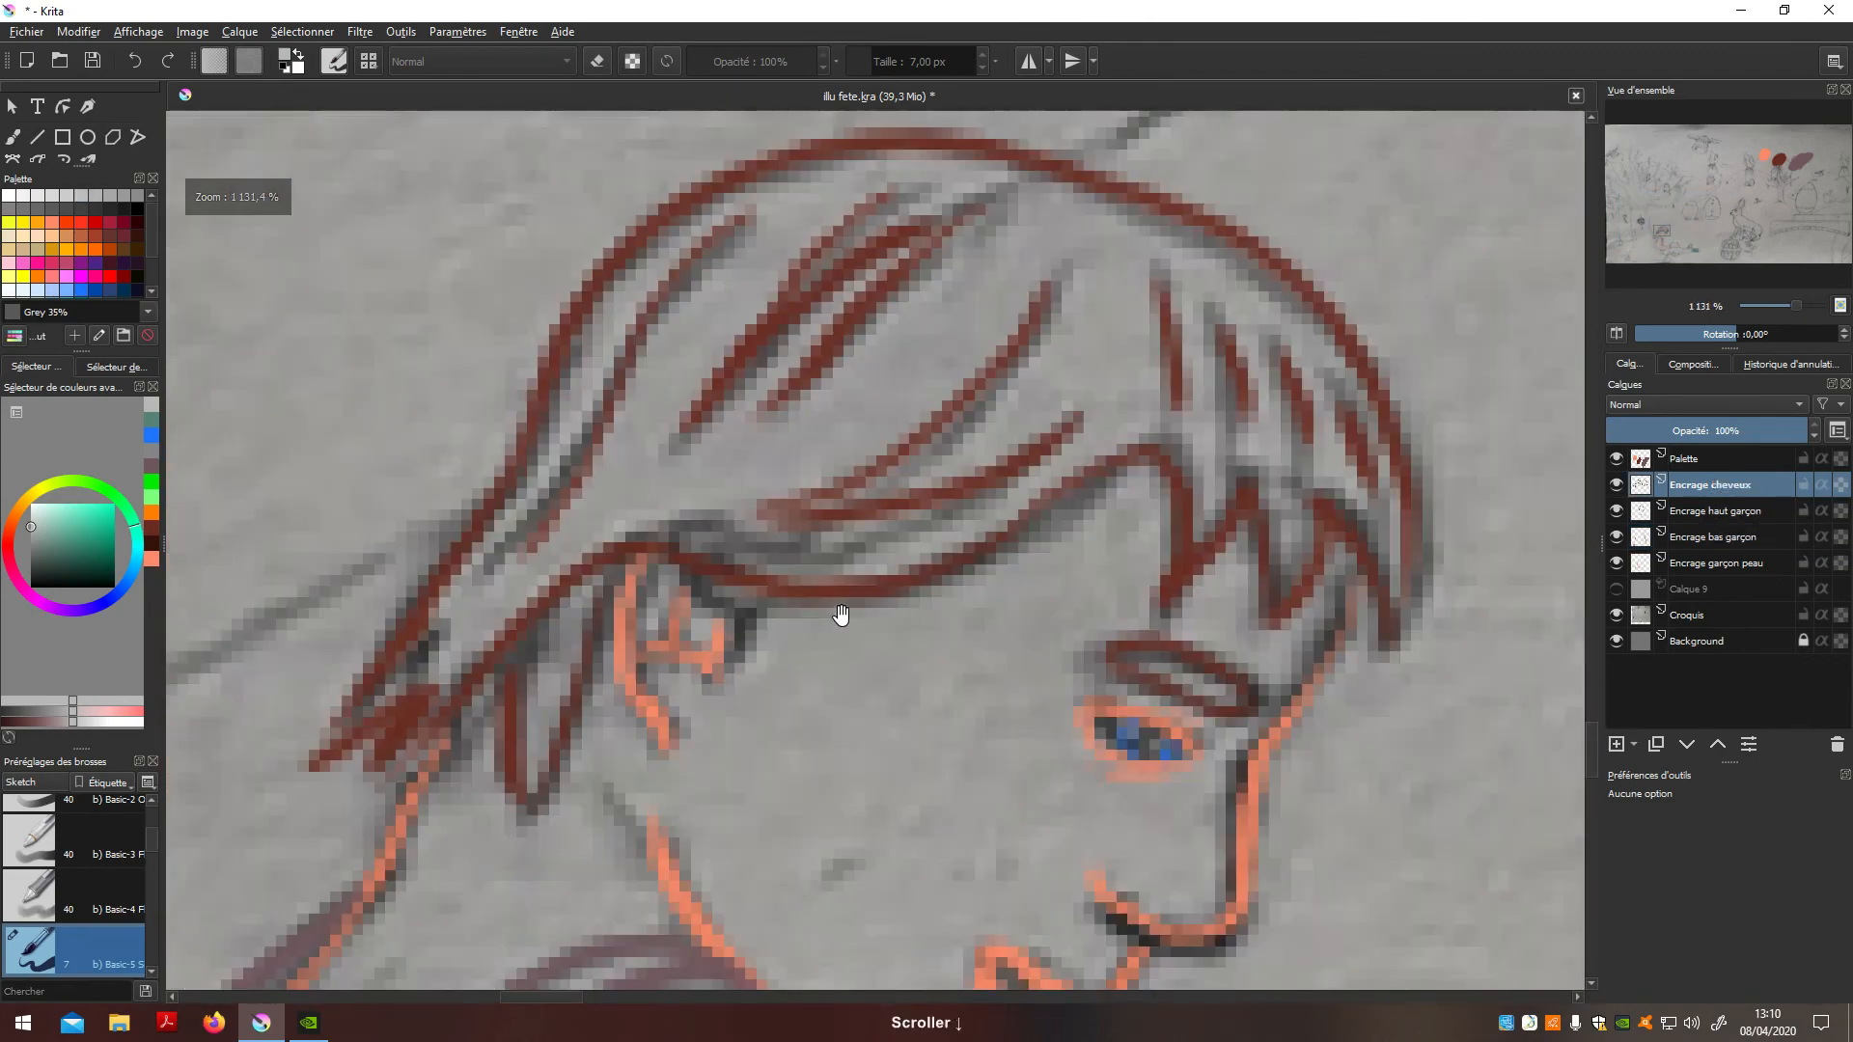
Step: Enlarge the toolbox to reach the colour sampler and sample the dark red-brown from its painted swatch on the canvas
{"action": "scroll", "coordinate": [868, 733], "scroll_direction": "down", "scroll_amount": 2}
{"action": "scroll", "coordinate": [883, 780], "scroll_direction": "down", "scroll_amount": 5}
{"action": "key", "text": "n"}
{"action": "key", "text": "b"}
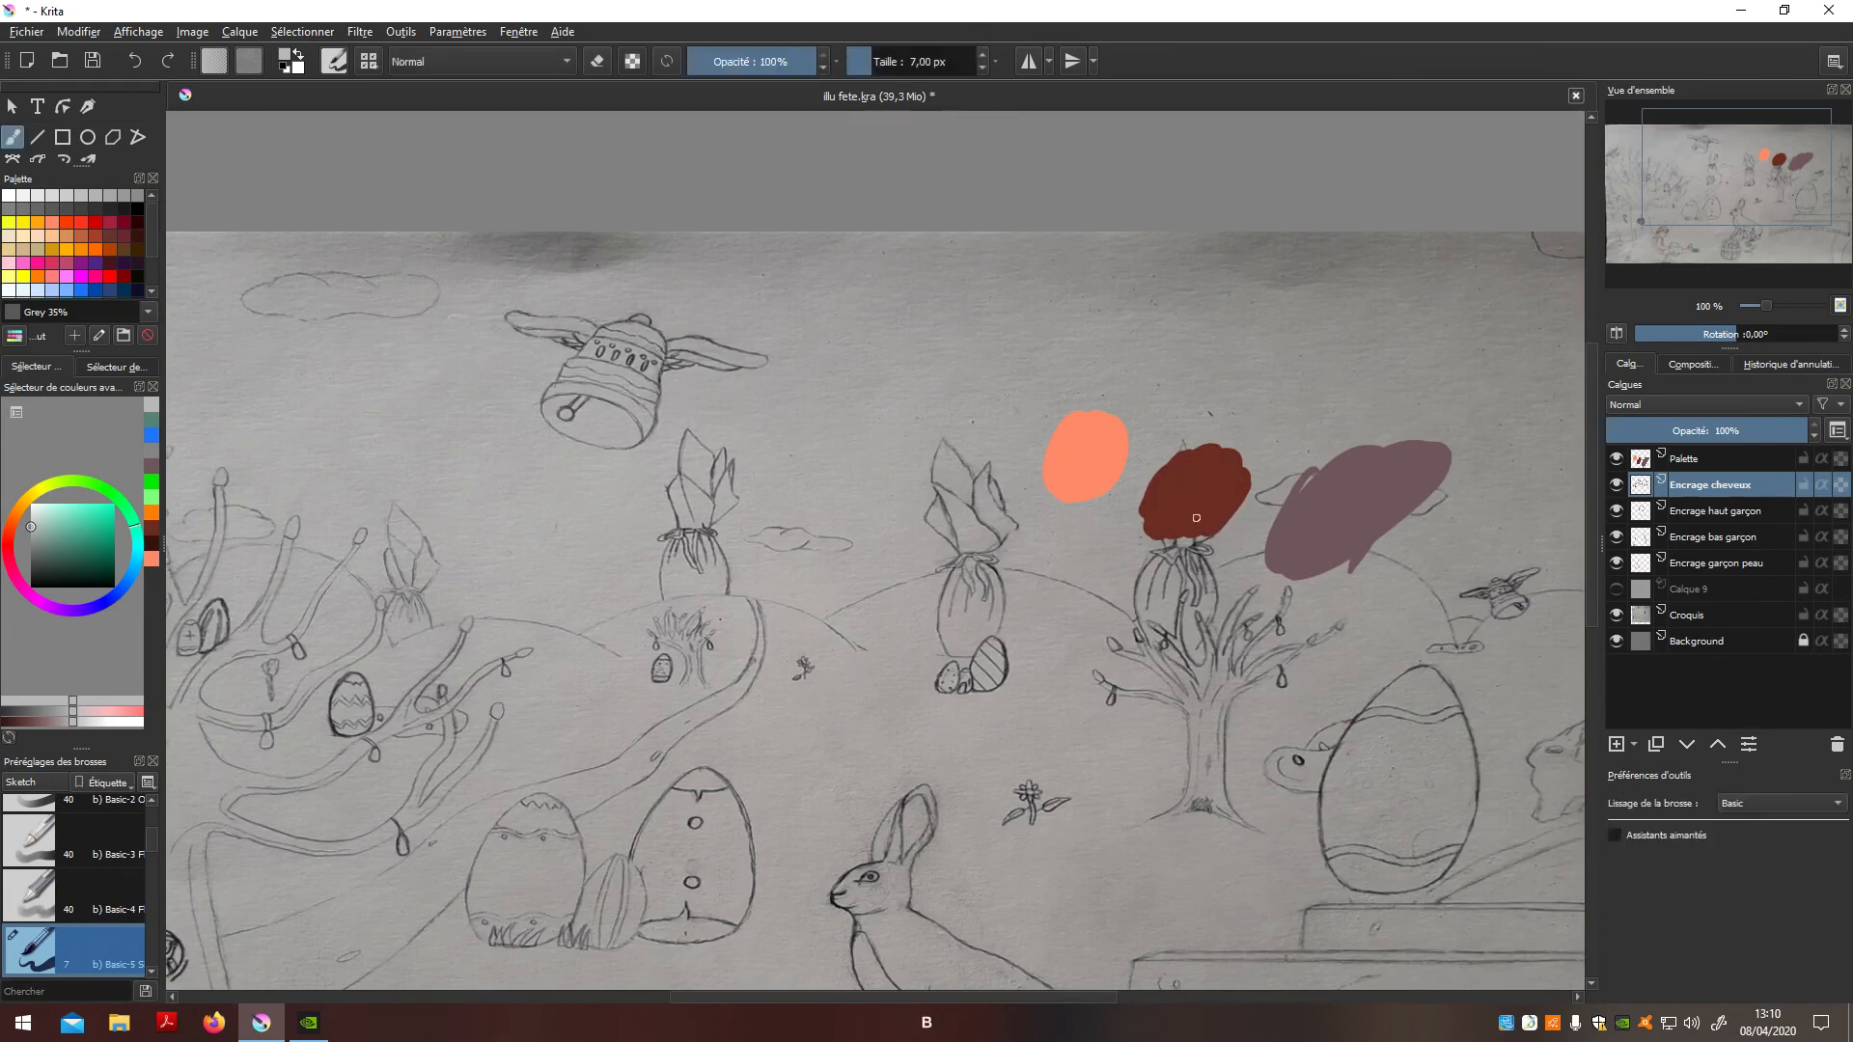
{"action": "left_click_drag", "start_coordinate": [83, 167], "coordinate": [81, 271]}
{"action": "left_click", "coordinate": [36, 224]}
{"action": "left_click", "coordinate": [1211, 500]}
Step: Try to ink an extra dark red-brown lock of hair in front of the boy's ear
{"action": "scroll", "coordinate": [1060, 638], "scroll_direction": "down", "scroll_amount": 4}
{"action": "key", "text": "n"}
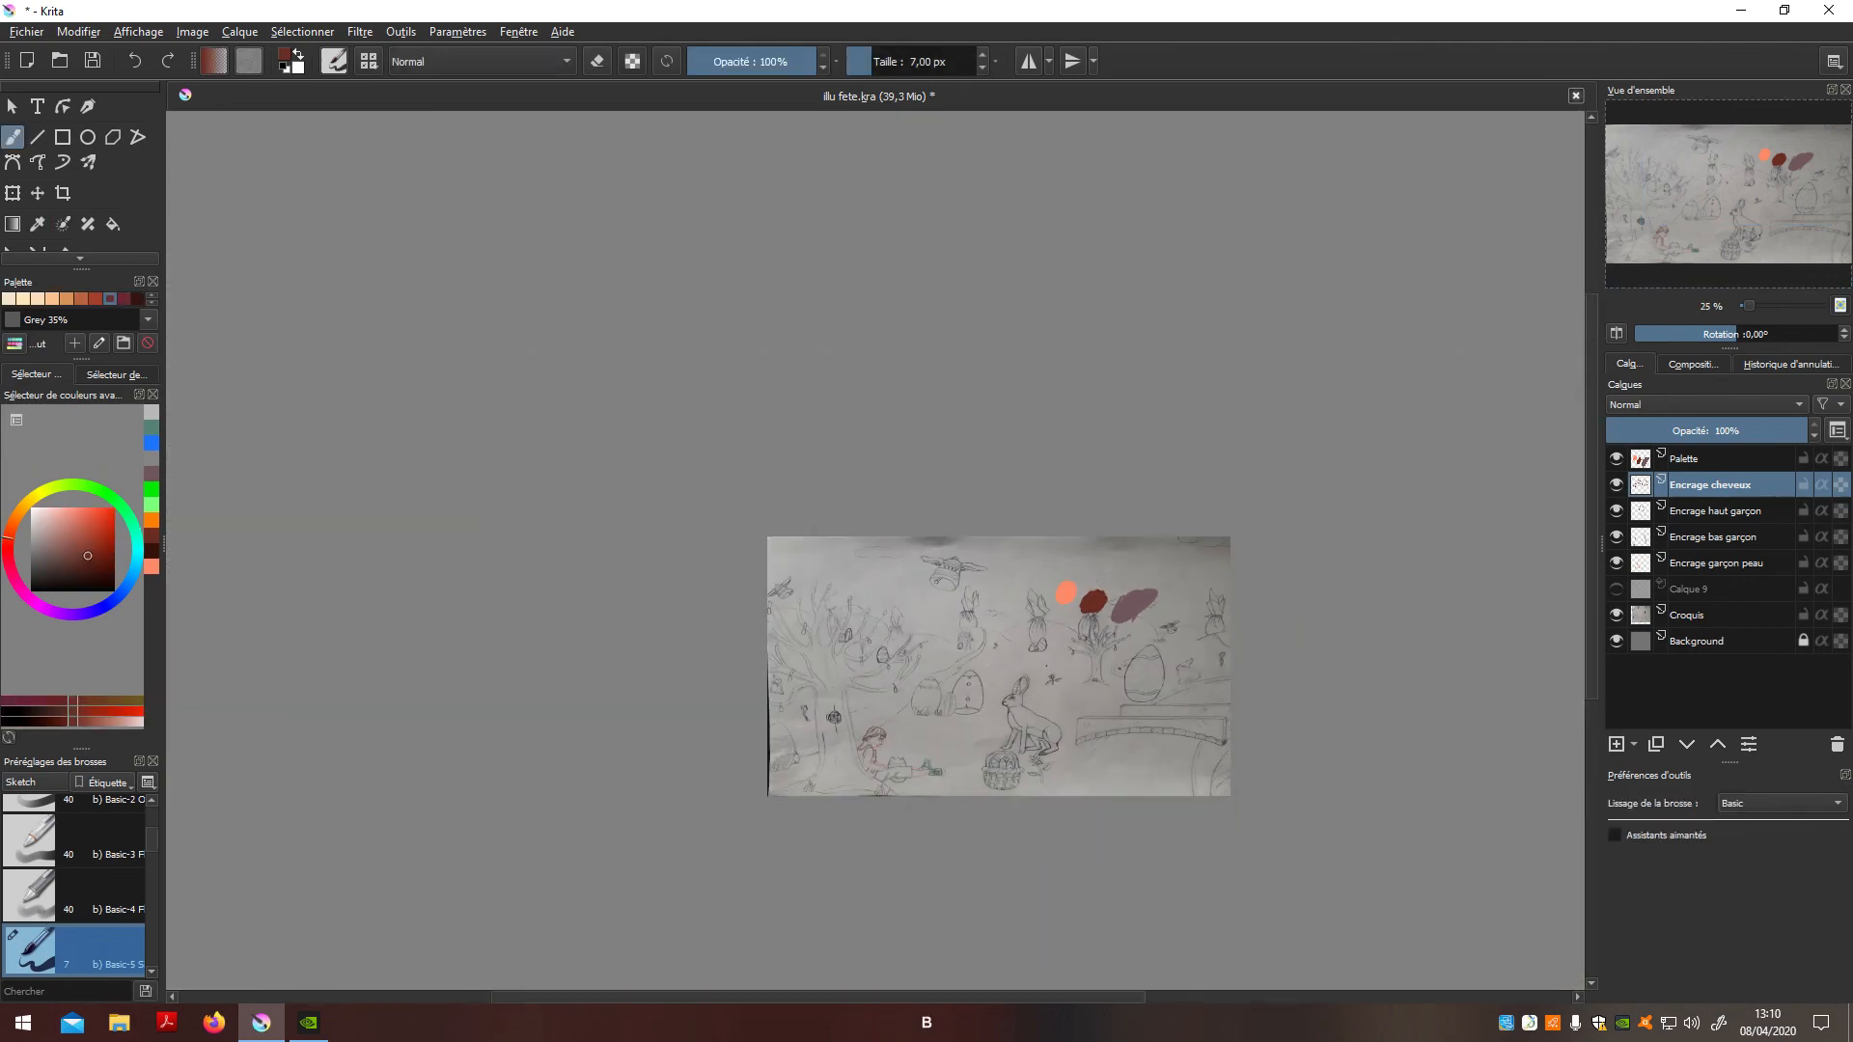
{"action": "scroll", "coordinate": [849, 685], "scroll_direction": "up", "scroll_amount": 6}
{"action": "scroll", "coordinate": [975, 738], "scroll_direction": "up", "scroll_amount": 3}
{"action": "left_click_drag", "start_coordinate": [980, 742], "coordinate": [949, 579]}
{"action": "mouse_move", "coordinate": [608, 599]}
{"action": "left_mouse_down"}
{"action": "mouse_move", "coordinate": [860, 672]}
{"action": "mouse_move", "coordinate": [965, 758]}
{"action": "left_mouse_up"}
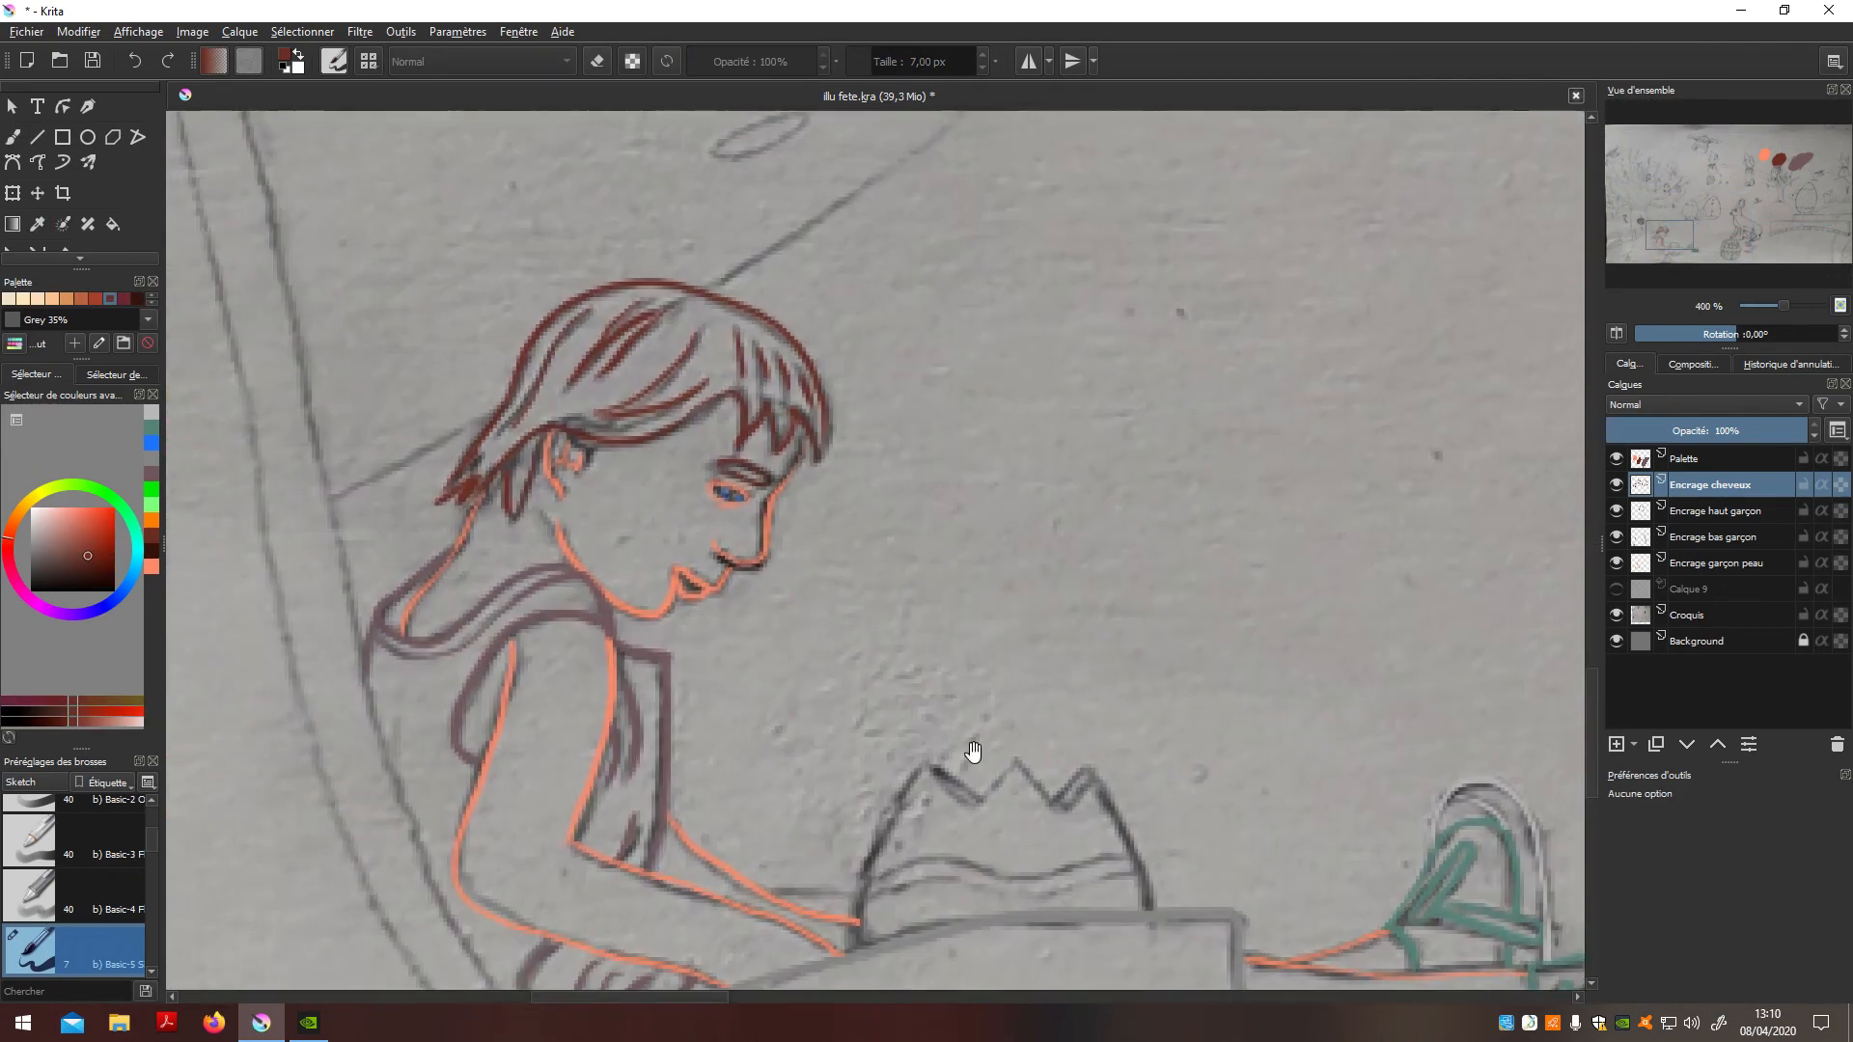
{"action": "scroll", "coordinate": [753, 608], "scroll_direction": "up", "scroll_amount": 3}
{"action": "key", "text": "b"}
{"action": "mouse_move", "coordinate": [642, 511]}
{"action": "left_mouse_down"}
{"action": "mouse_move", "coordinate": [738, 576]}
{"action": "mouse_move", "coordinate": [784, 559]}
{"action": "left_mouse_up"}
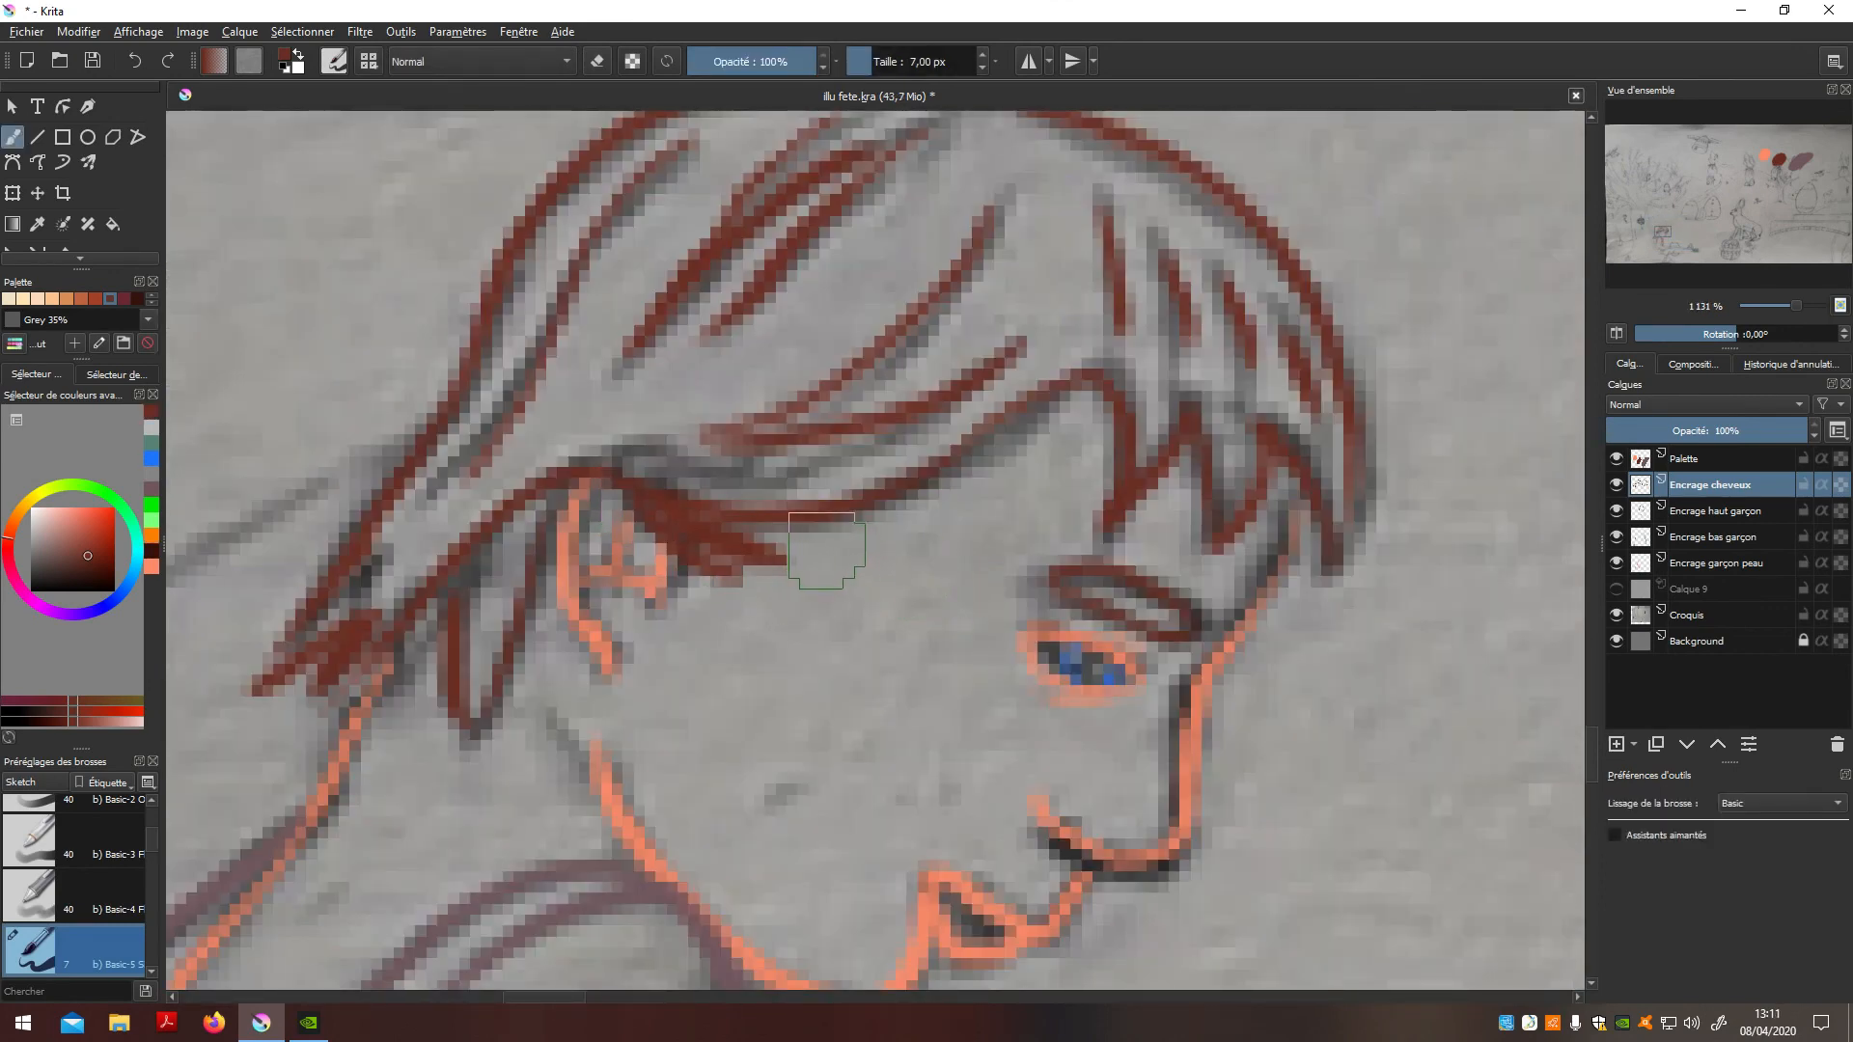
{"action": "key", "text": "ctrl+z"}
{"action": "left_click_drag", "start_coordinate": [637, 503], "coordinate": [685, 575]}
{"action": "key", "text": "ctrl+z"}
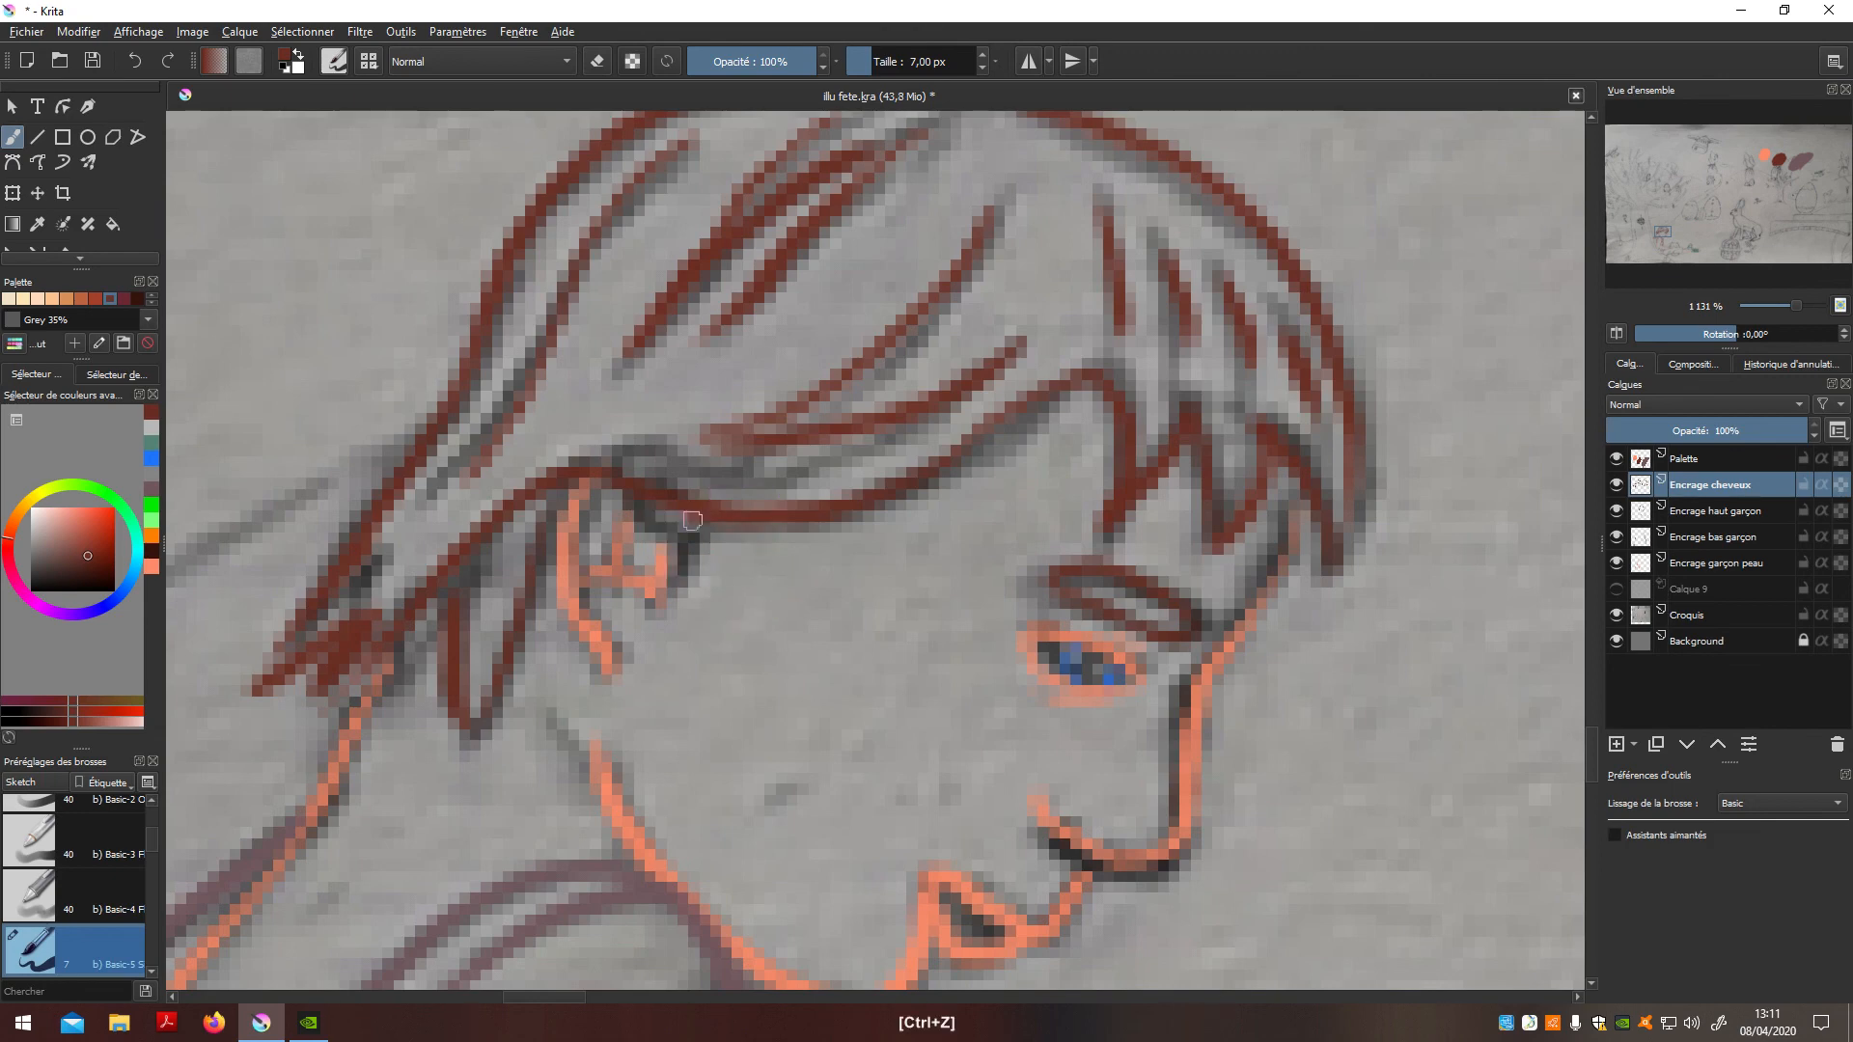
Step: Gather the boy's four inking layers in a new collapsed group layer named "Encrage garçon"
{"action": "scroll", "coordinate": [811, 540], "scroll_direction": "down", "scroll_amount": 4}
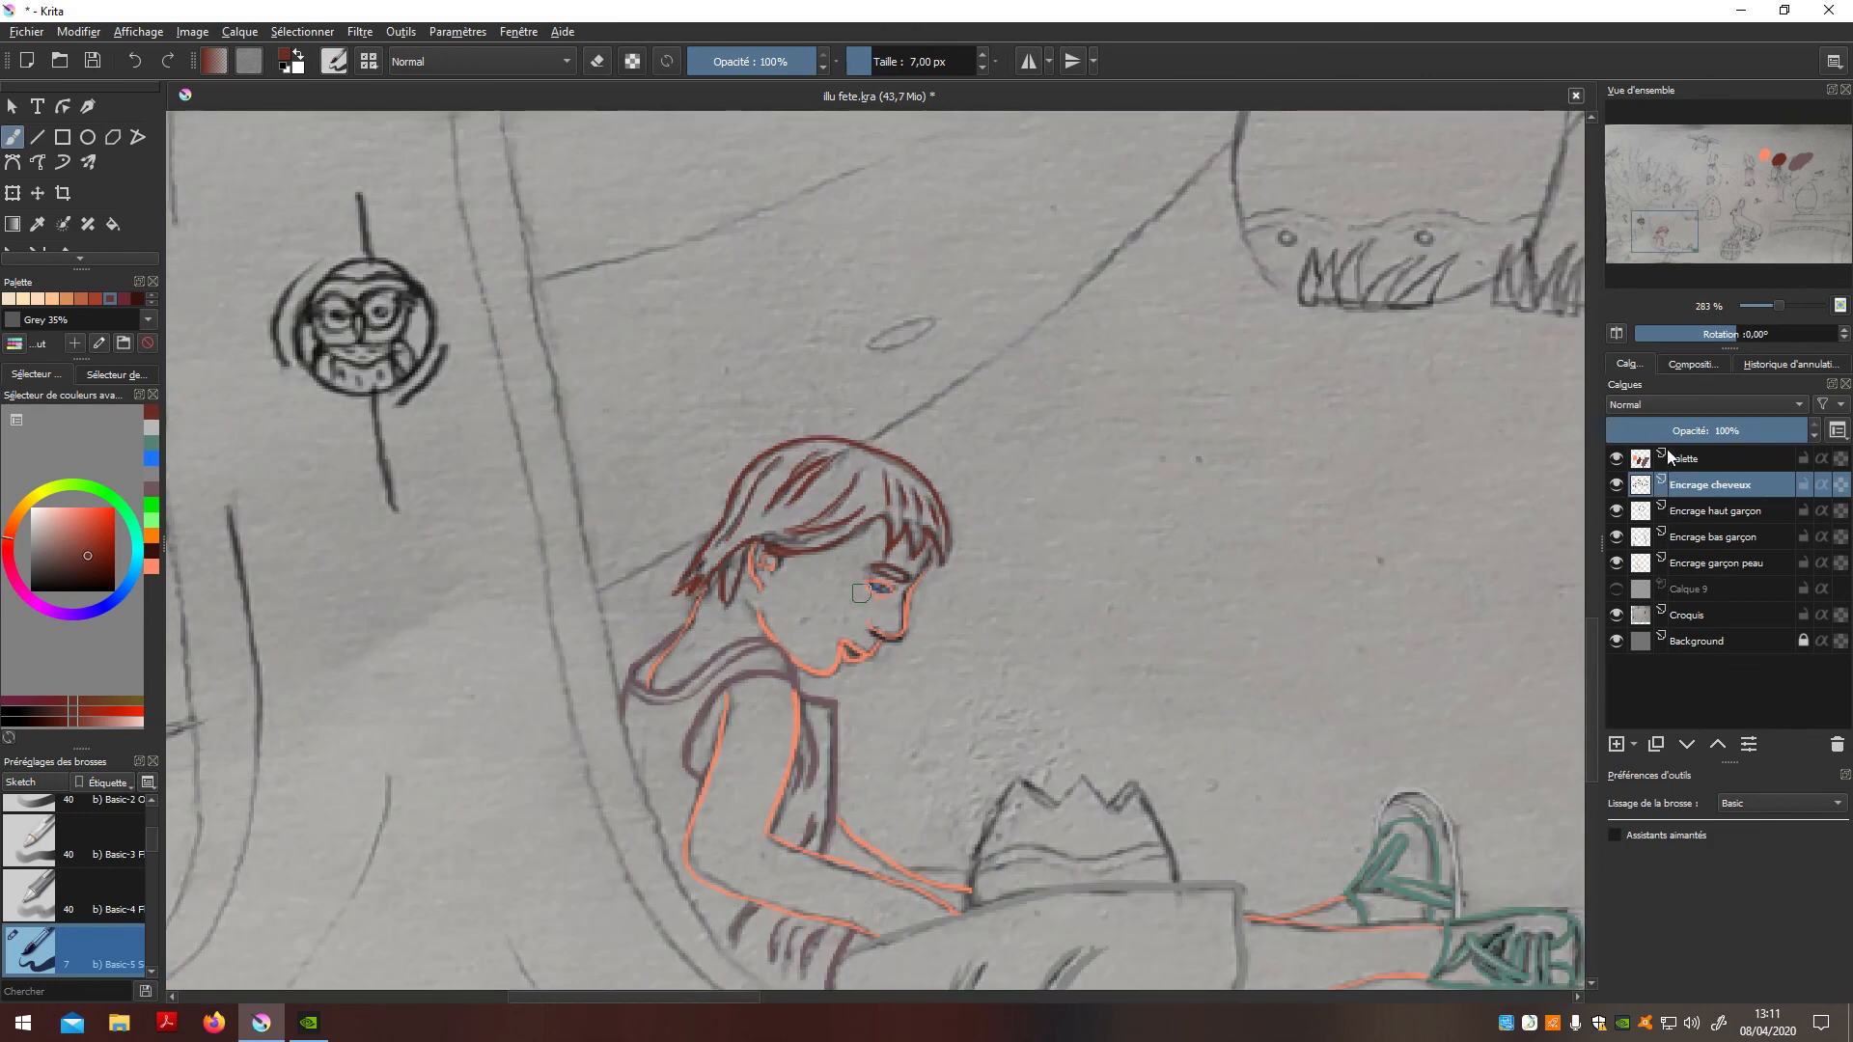
{"action": "left_click", "coordinate": [1633, 744]}
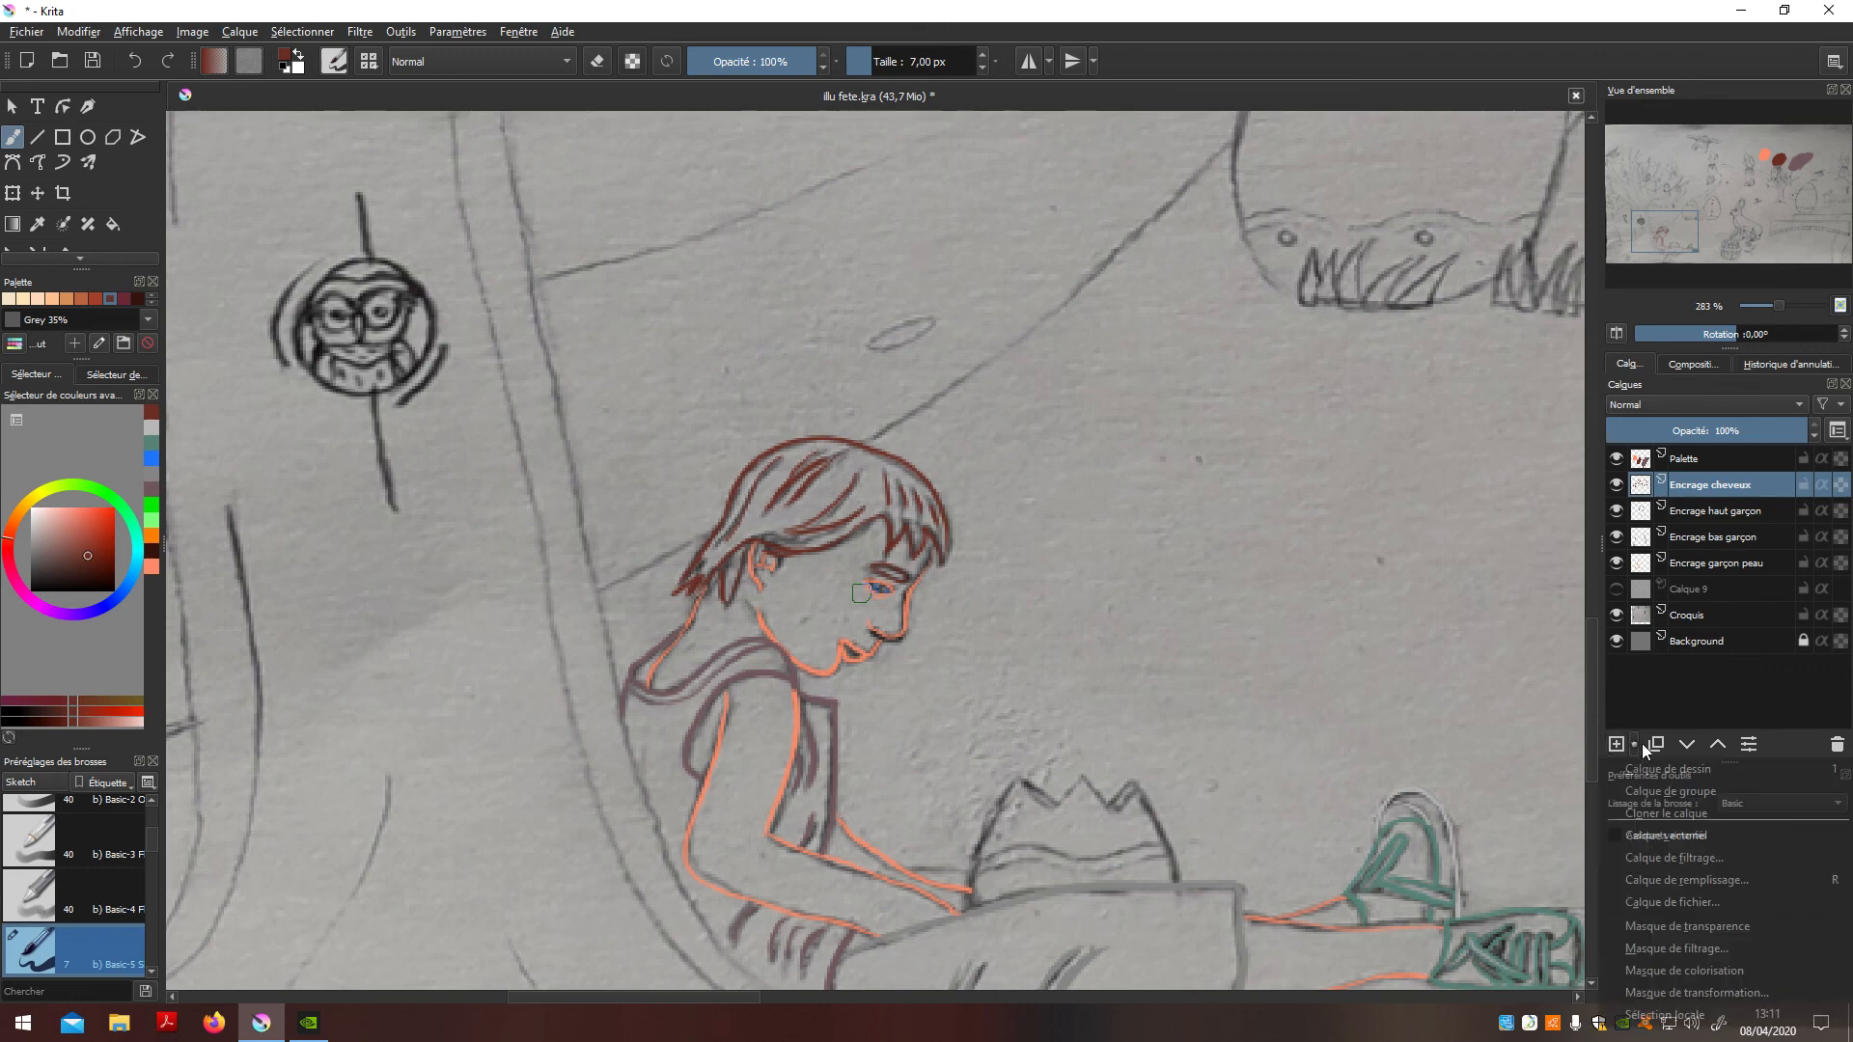
{"action": "left_click", "coordinate": [1752, 793]}
{"action": "double_click", "coordinate": [1735, 484]}
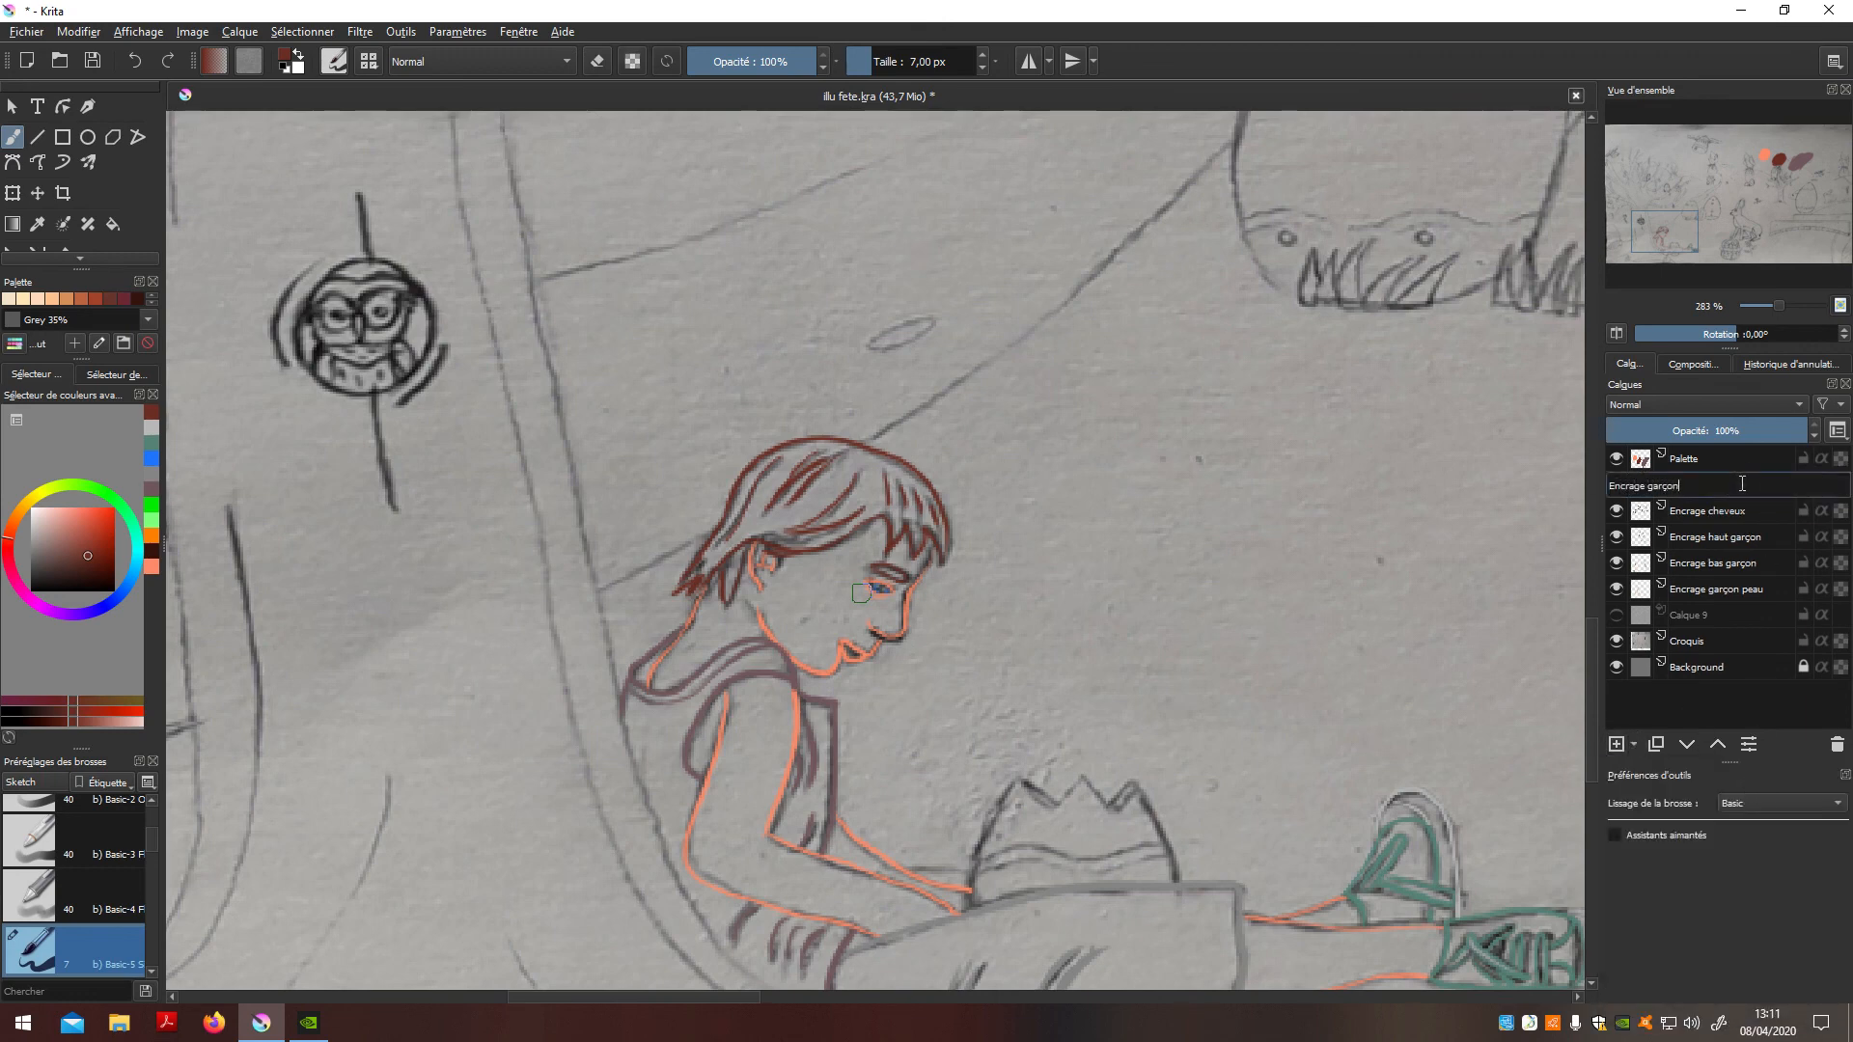
{"action": "key", "text": "Return"}
{"action": "left_click_drag", "start_coordinate": [1727, 514], "coordinate": [1752, 572]}
{"action": "left_click", "coordinate": [1662, 490]}
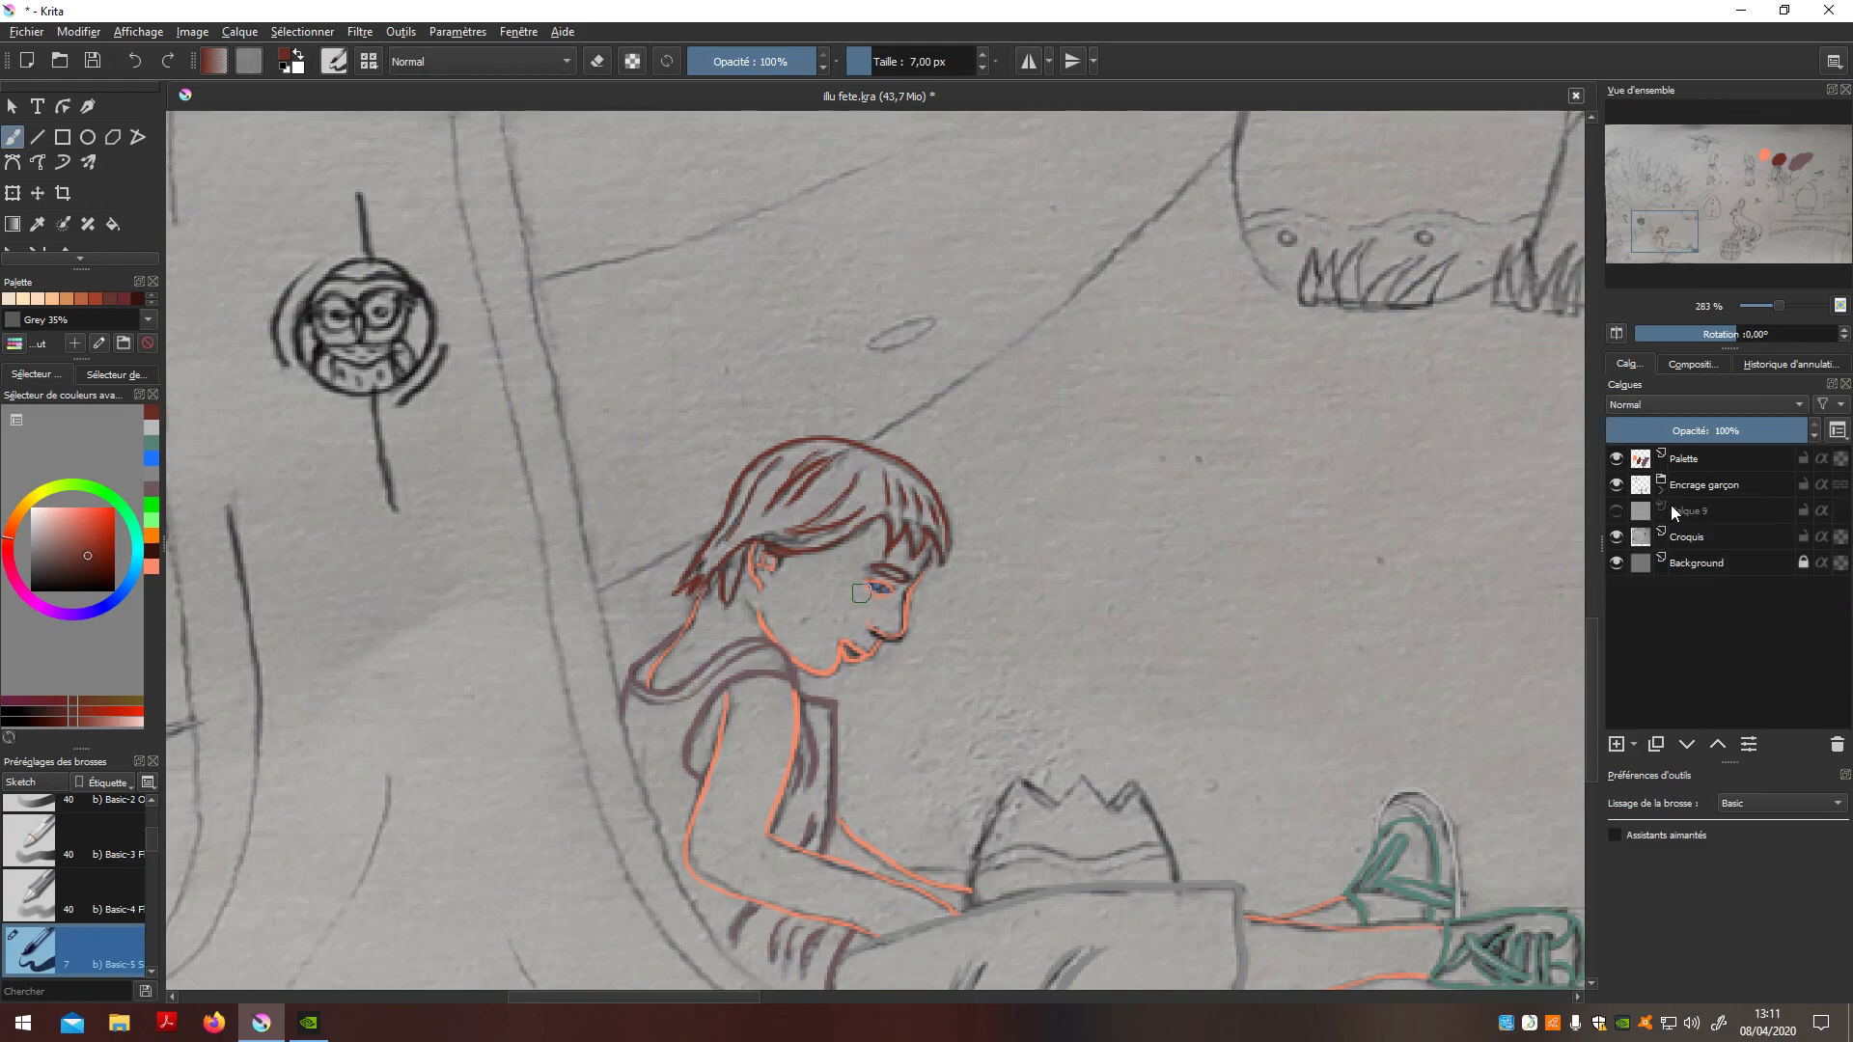